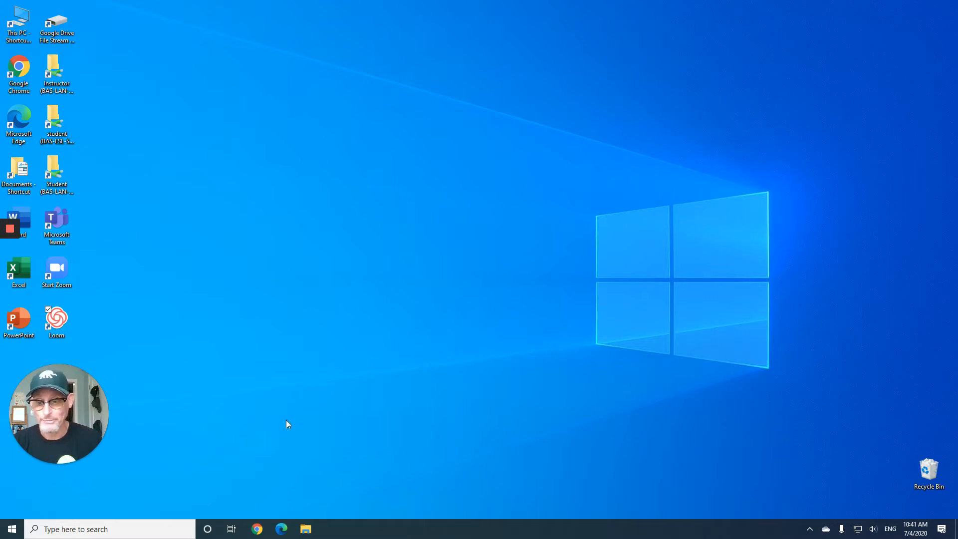
Step: Open Google Chrome and enter bookshelf.vitalsource.com as the web address
click(258, 530)
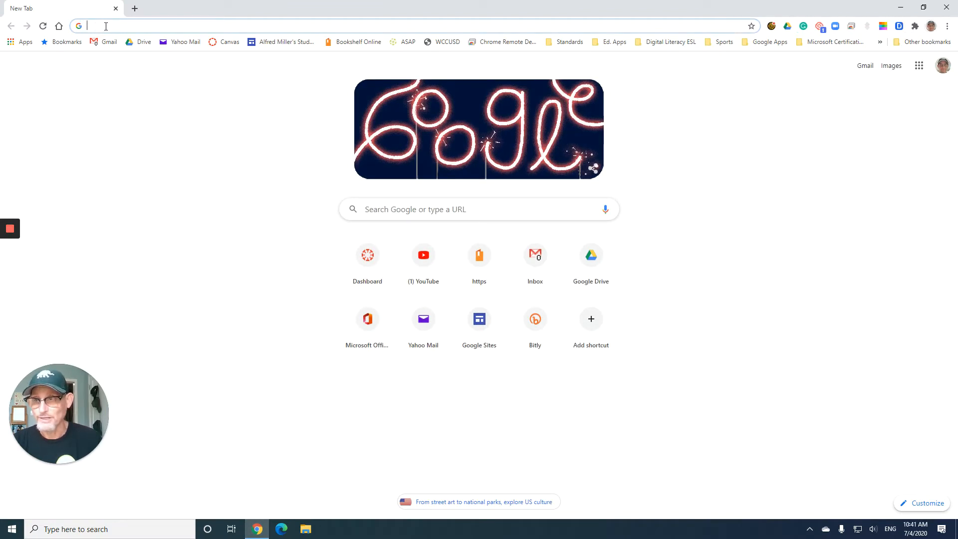
text(bookshelf.vitalsource.com)
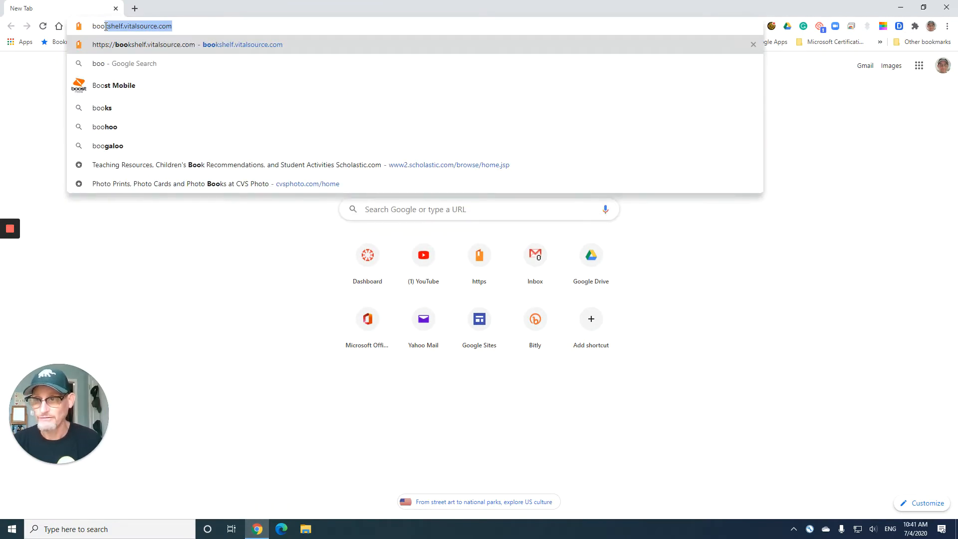
click(198, 26)
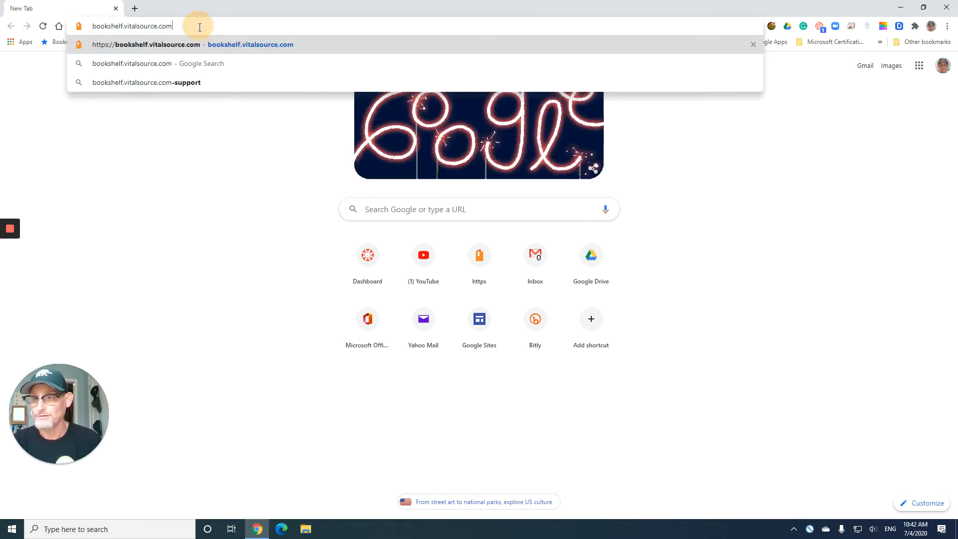
Step: Turn on the Highlight Pen or Mouse option of the pointer highlighter running in the background
click(794, 529)
right_click(830, 510)
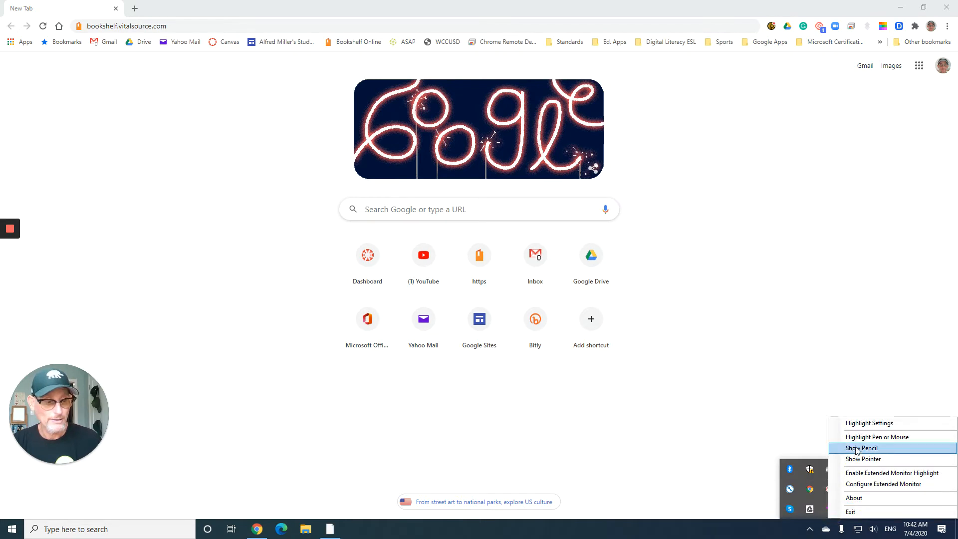
click(868, 437)
Step: Load the VitalSource Bookshelf sign-in page and save the cookie preferences with analytics cookies left enabled
click(178, 26)
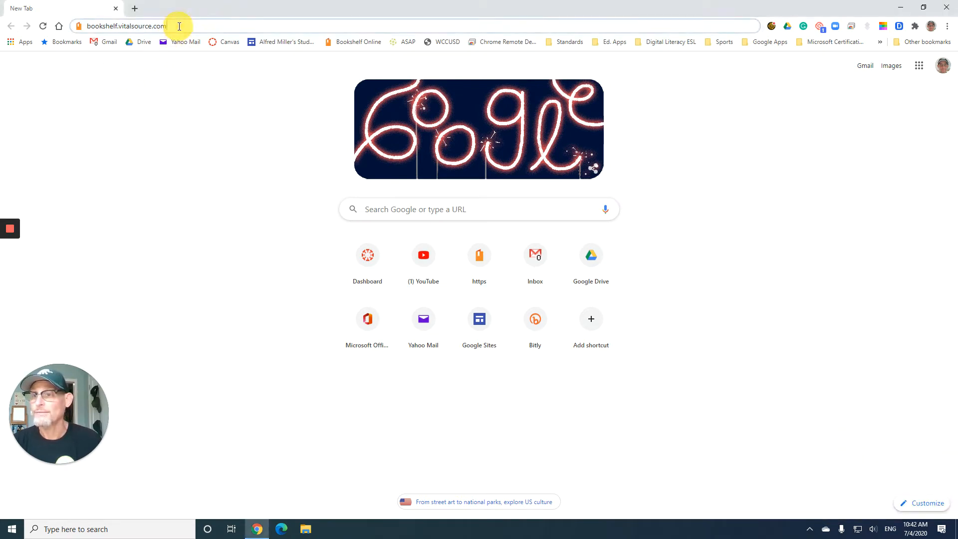
key(Return)
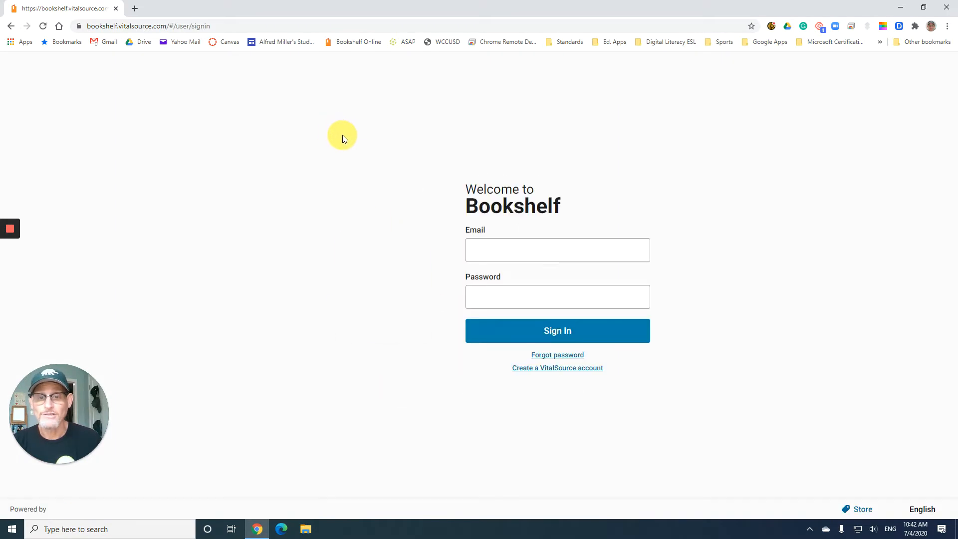
click(481, 254)
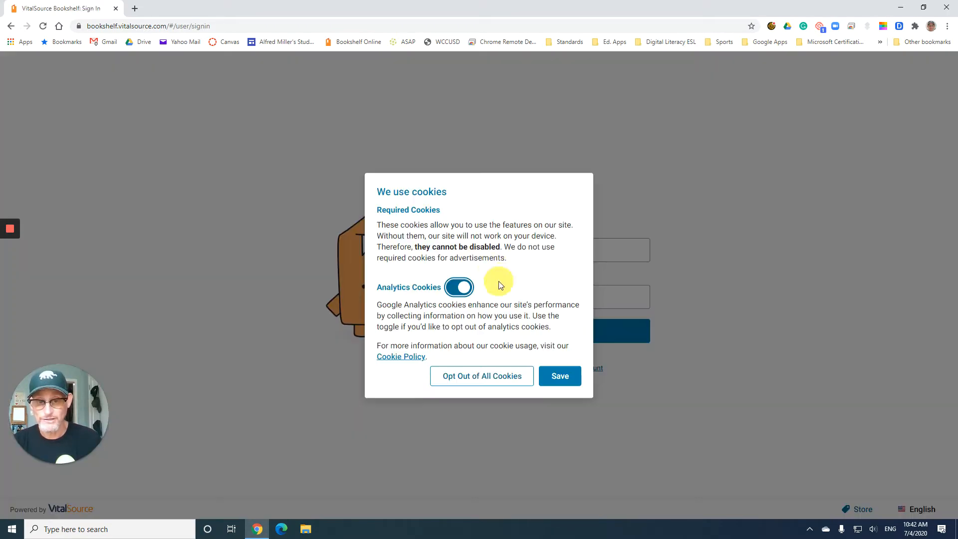
click(563, 379)
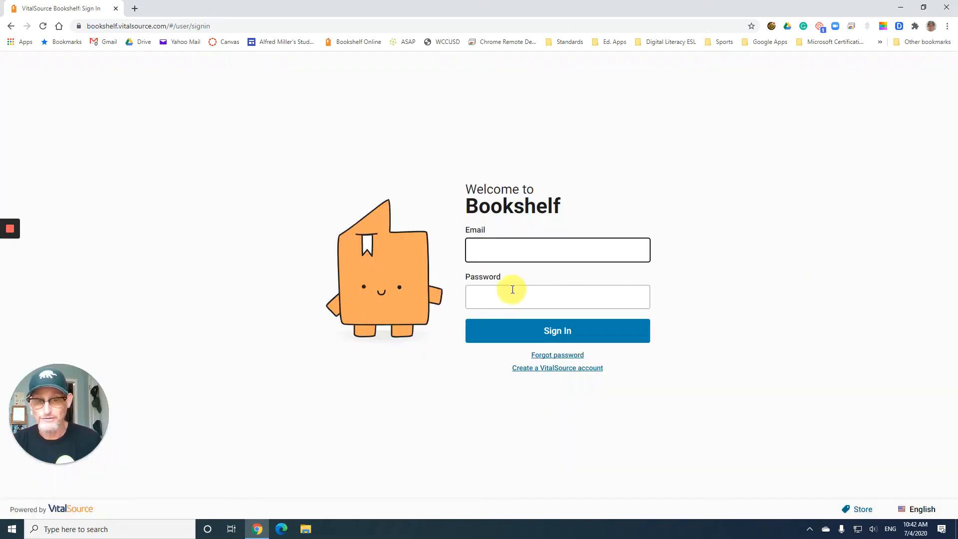
Step: Sign in to Bookshelf with the saved work e-mail address and the account password
click(502, 254)
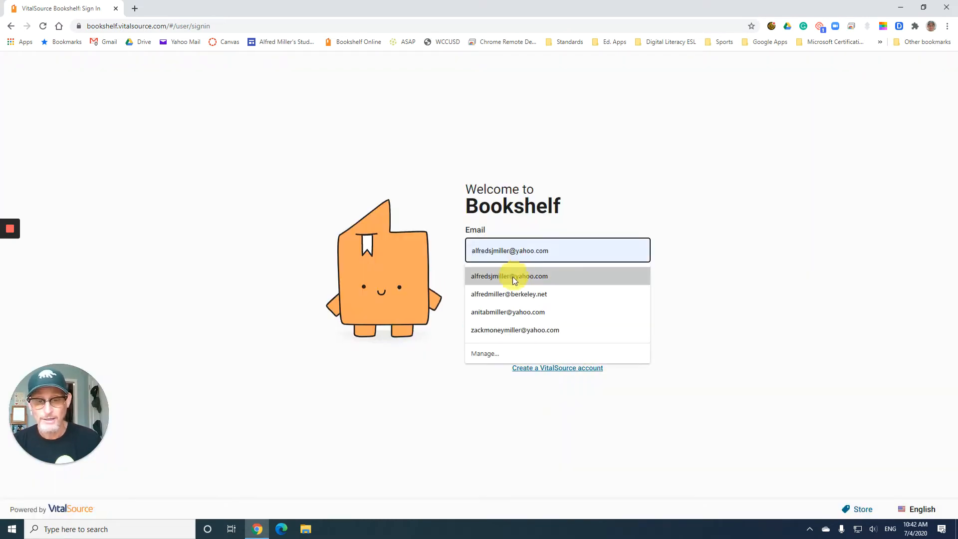
click(511, 290)
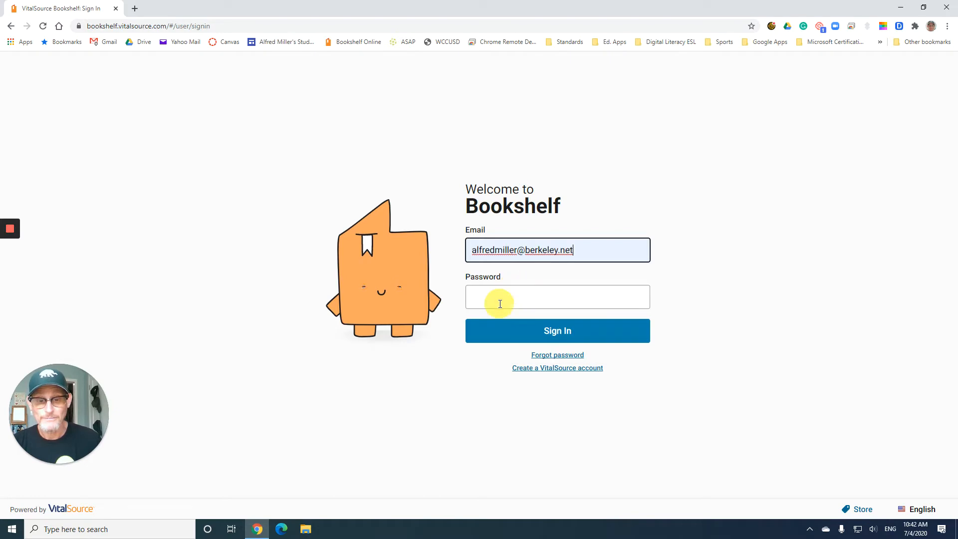
click(501, 304)
text(•••••••••)
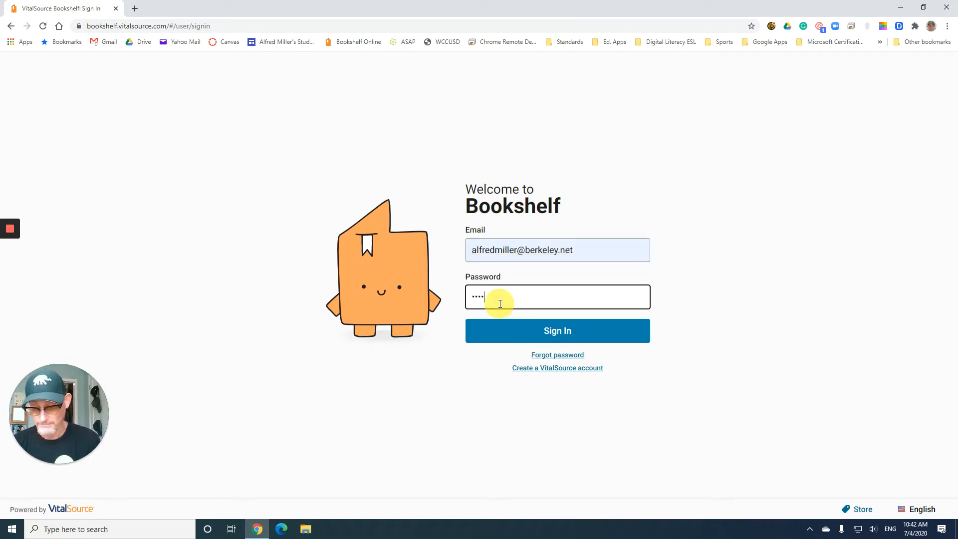
text(•••••)
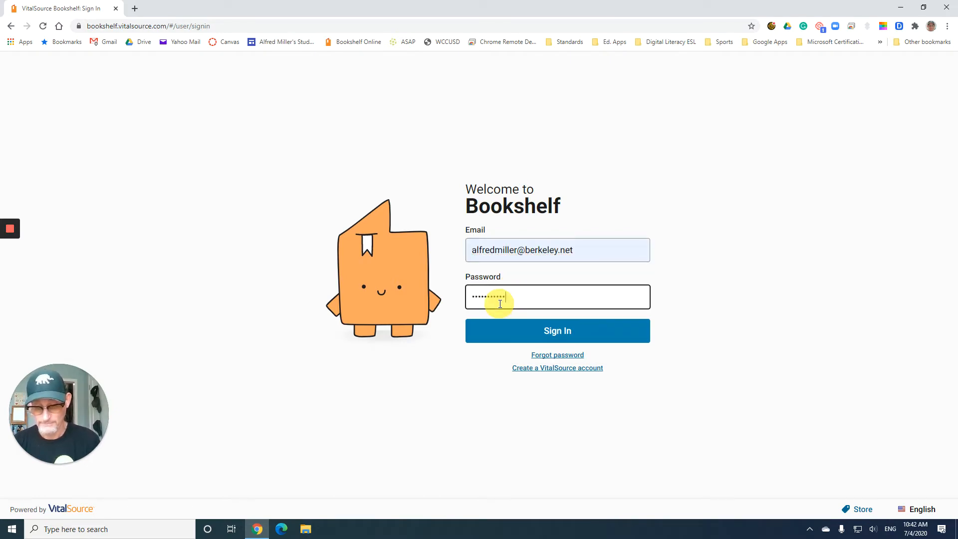
key(Return)
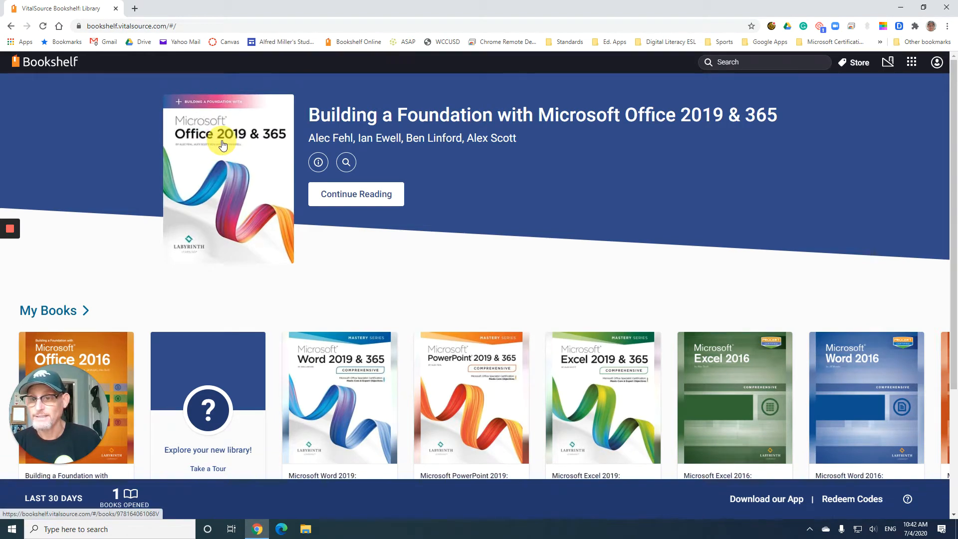
Step: Open Building a Foundation with Microsoft Office 2019 & 365 at the Chapter Opener of Word Chapter 5: Using Mail Merge, and hide the table of contents
click(223, 145)
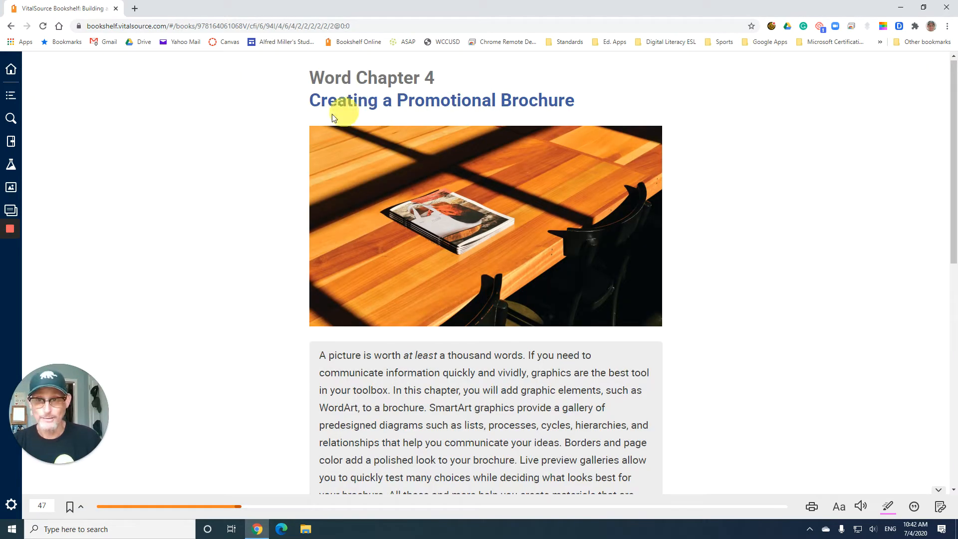
click(11, 96)
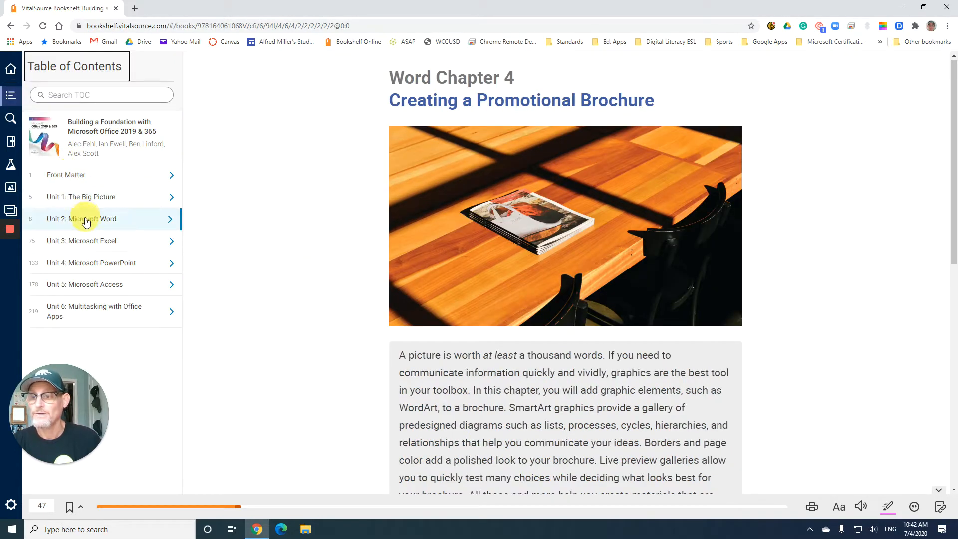
click(92, 221)
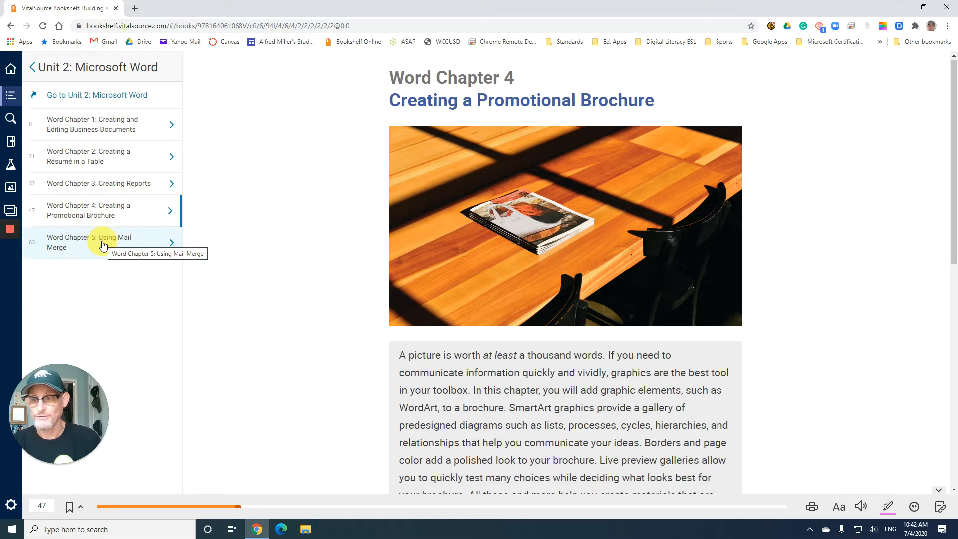
click(100, 242)
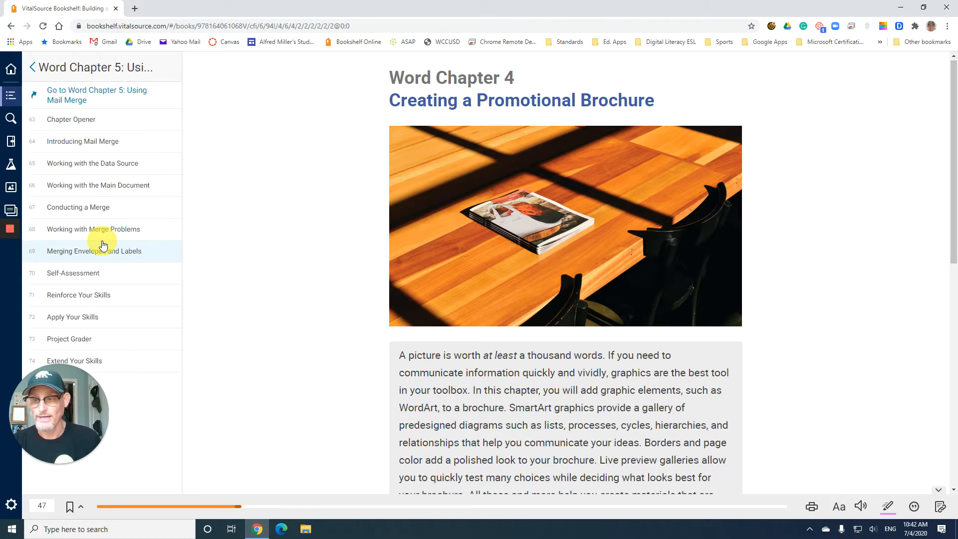
click(78, 121)
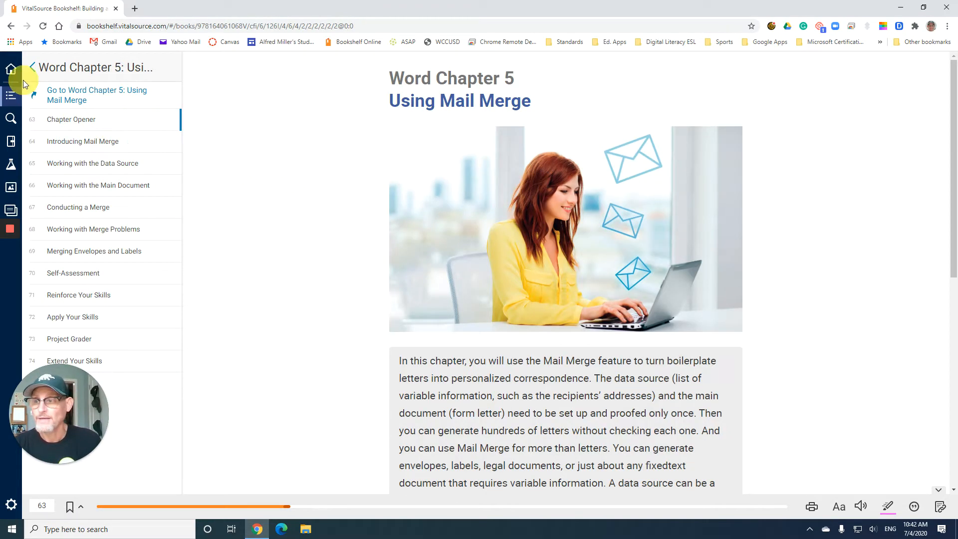
click(11, 94)
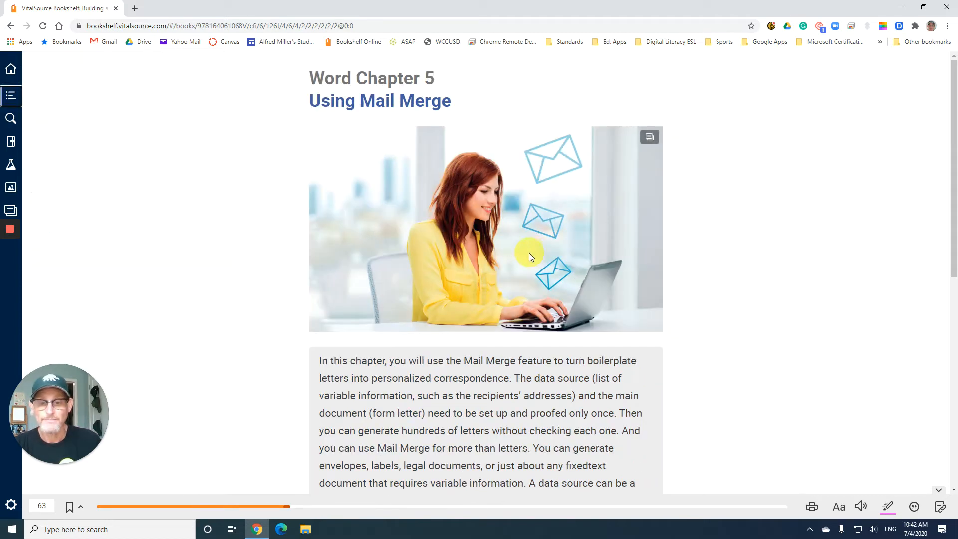
Step: Read through the chapter introduction, learning objectives and project description, and continue to the Introducing Mail Merge section
scroll(526, 252, down, 2)
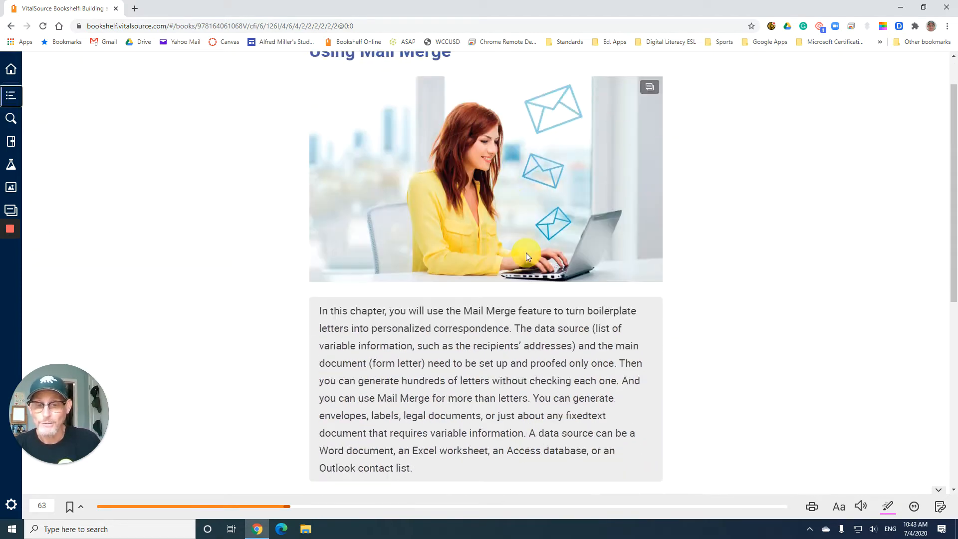
scroll(526, 252, down, 2)
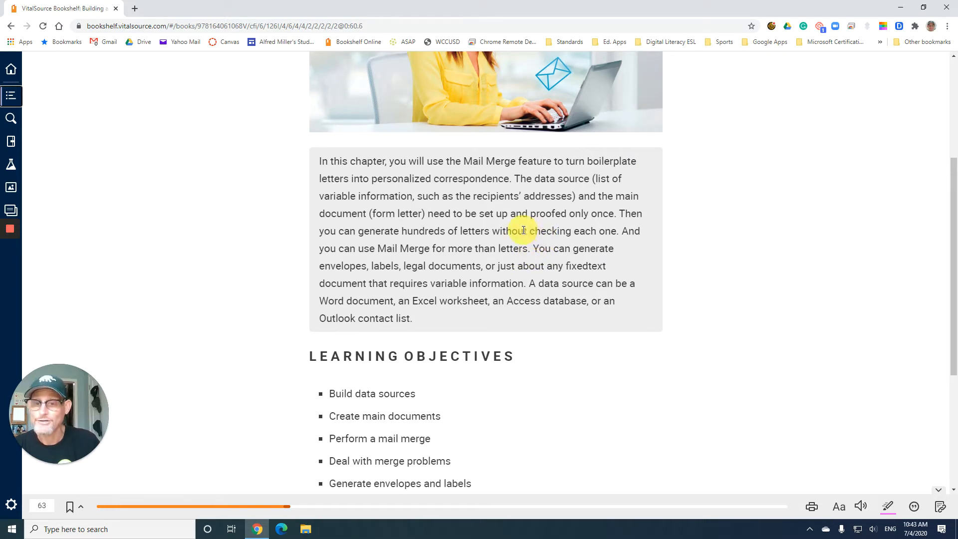
scroll(523, 230, down, 2)
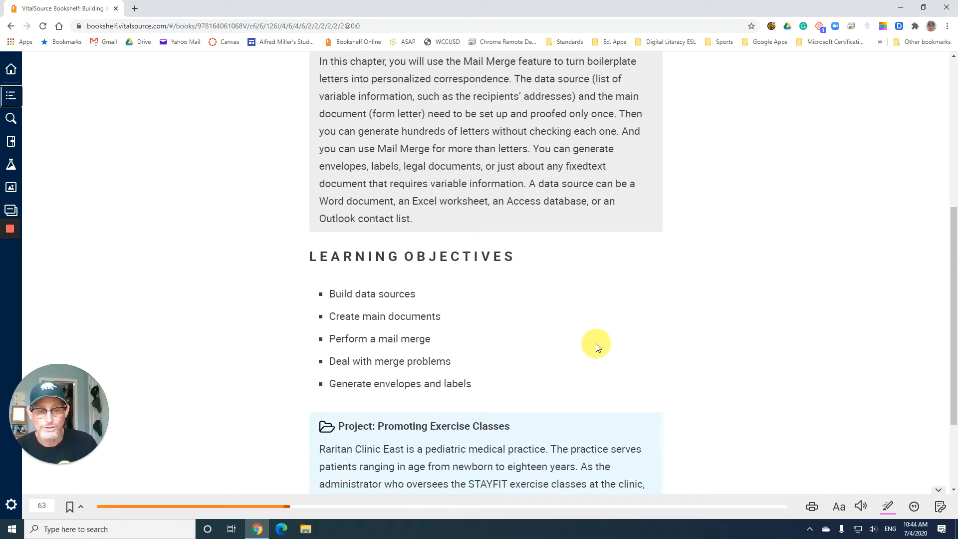
scroll(607, 340, down, 3)
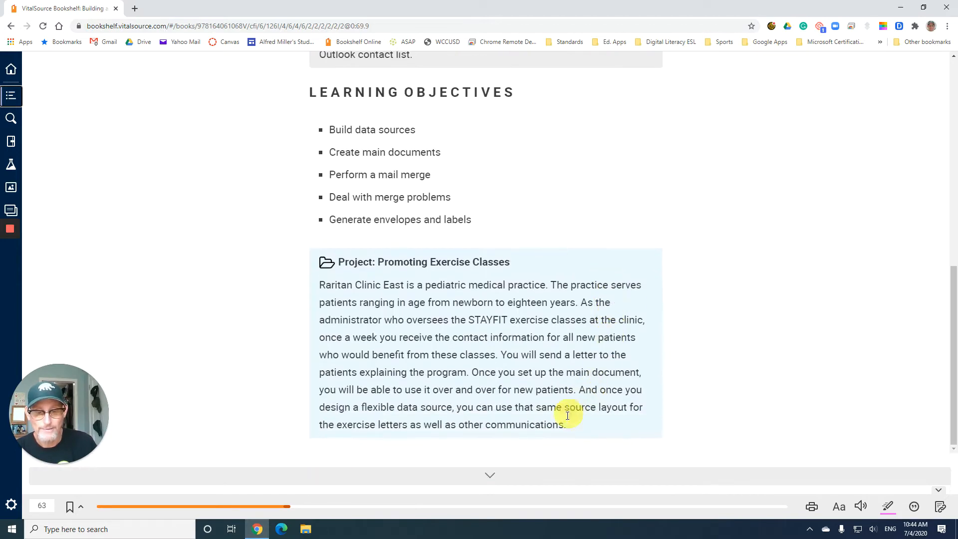
click(490, 474)
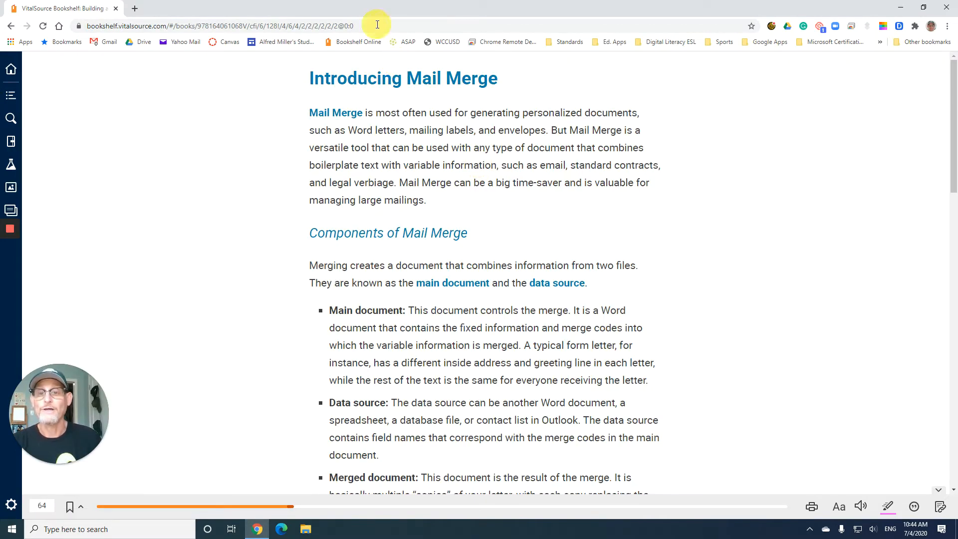
Step: Dock the browser window along the right side of the desktop and narrow it to about a third of the screen width
drag(358, 4, 957, 55)
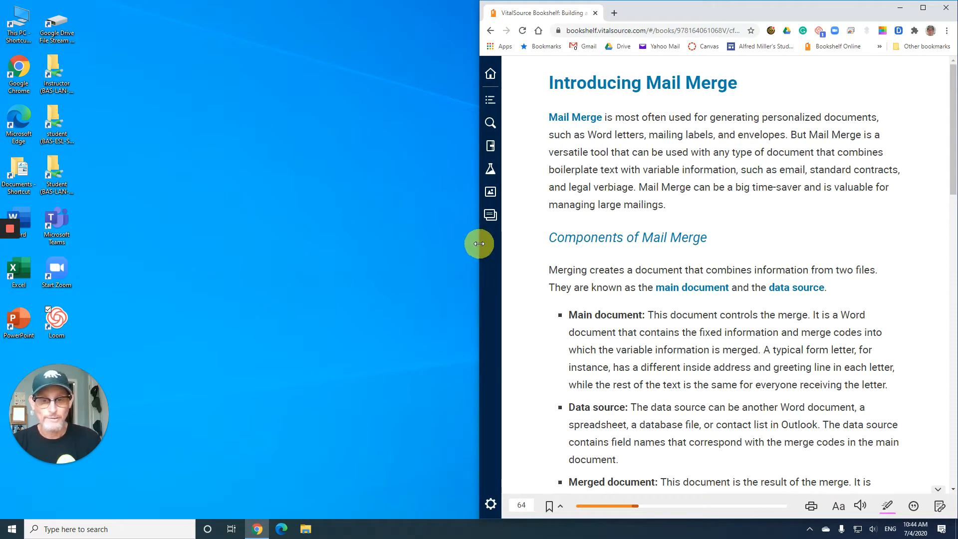
drag(479, 244, 654, 244)
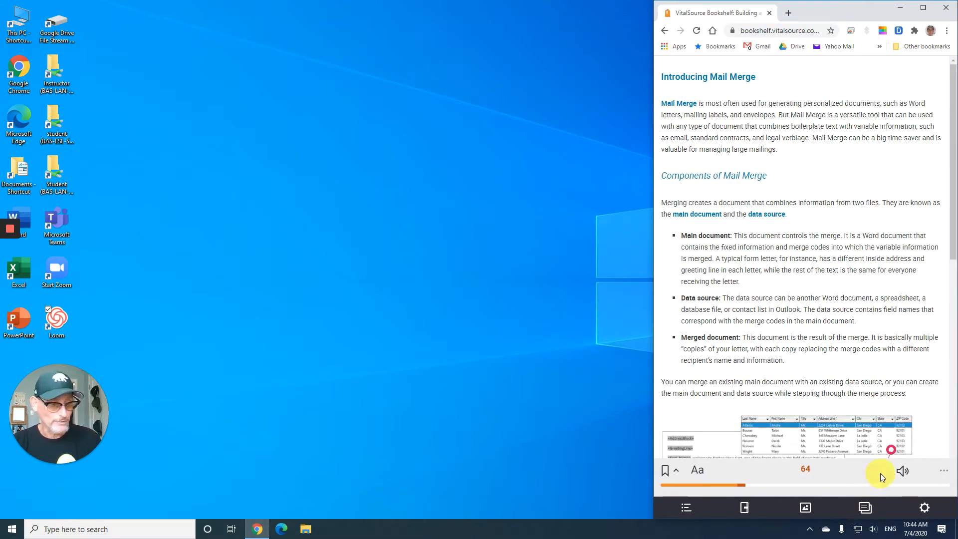
Step: Enlarge the book's text by two size increments and close the zoom options
click(697, 472)
click(760, 424)
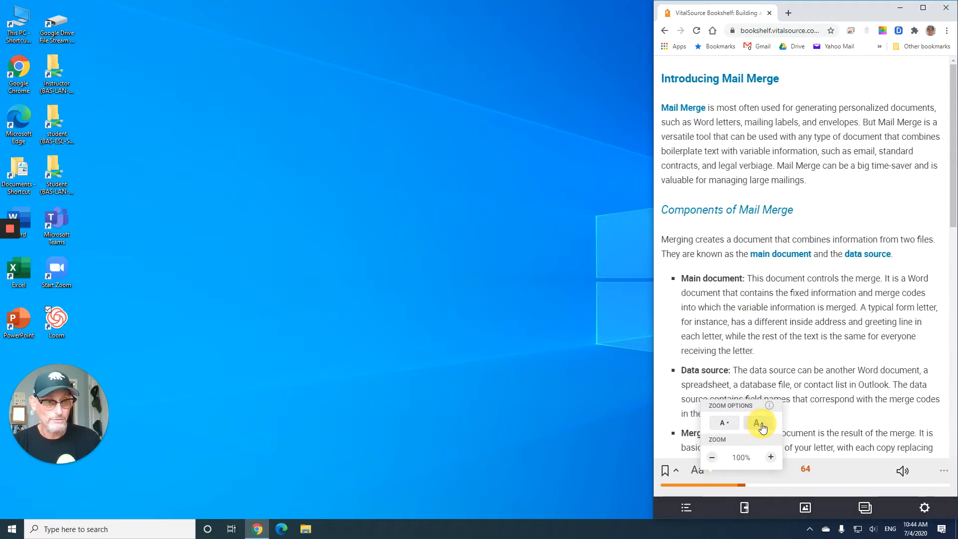
click(760, 425)
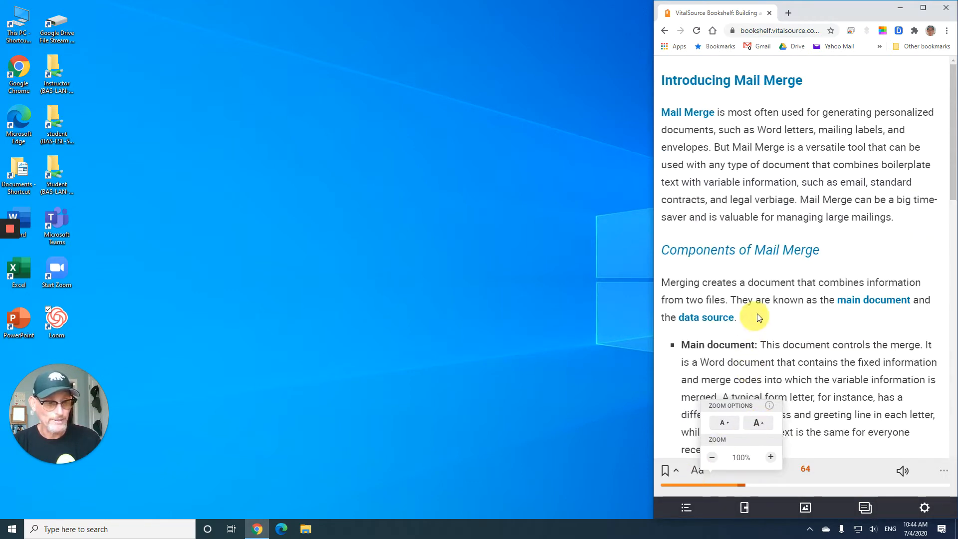
click(754, 255)
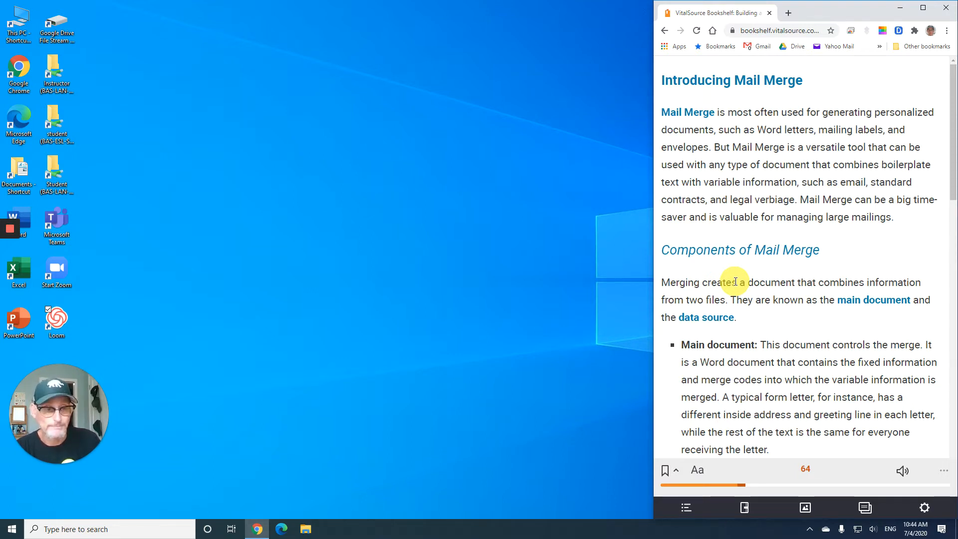
Step: Read the Components of Mail Merge descriptions of main document, data source and merged document, down to the example merge illustration
scroll(736, 281, down, 3)
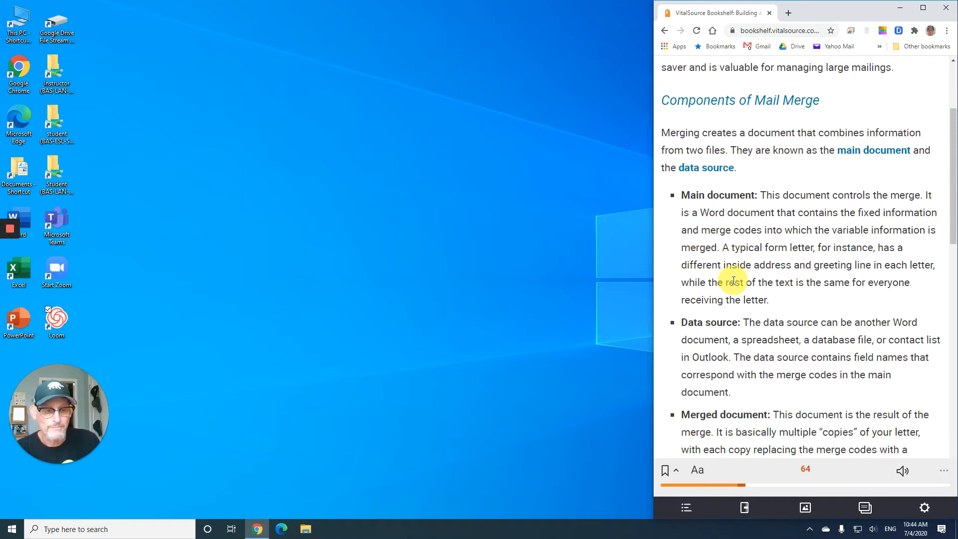
scroll(734, 281, down, 1)
scroll(734, 281, up, 1)
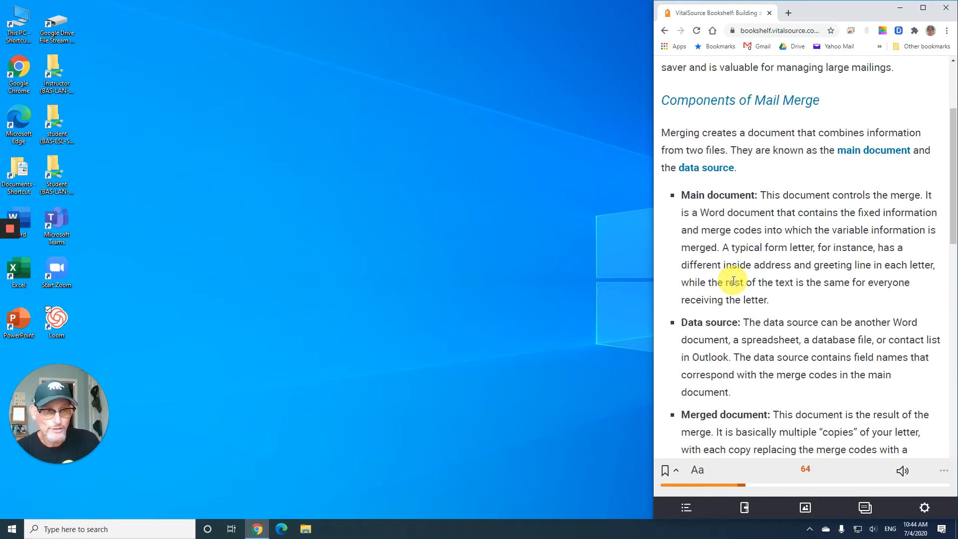
scroll(734, 281, down, 1)
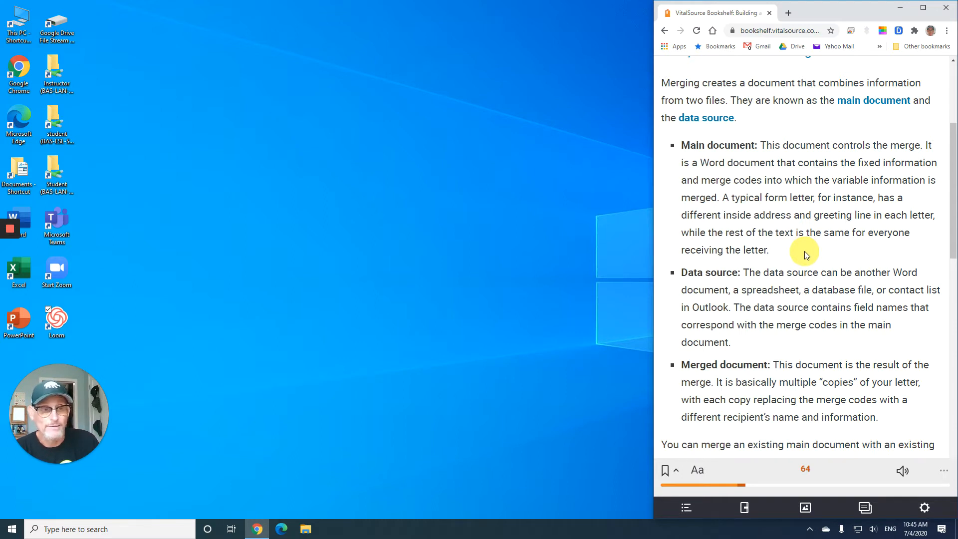
scroll(805, 250, down, 1)
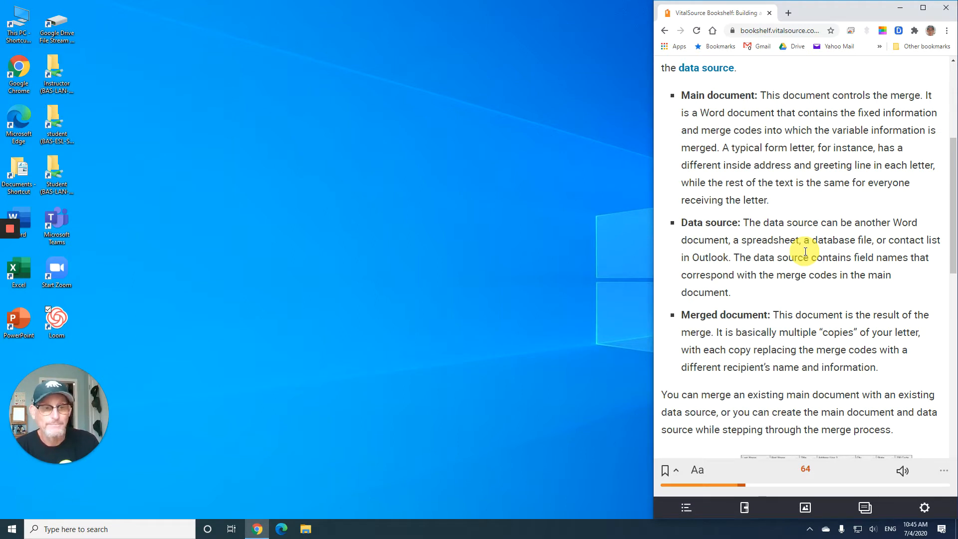
scroll(805, 251, down, 1)
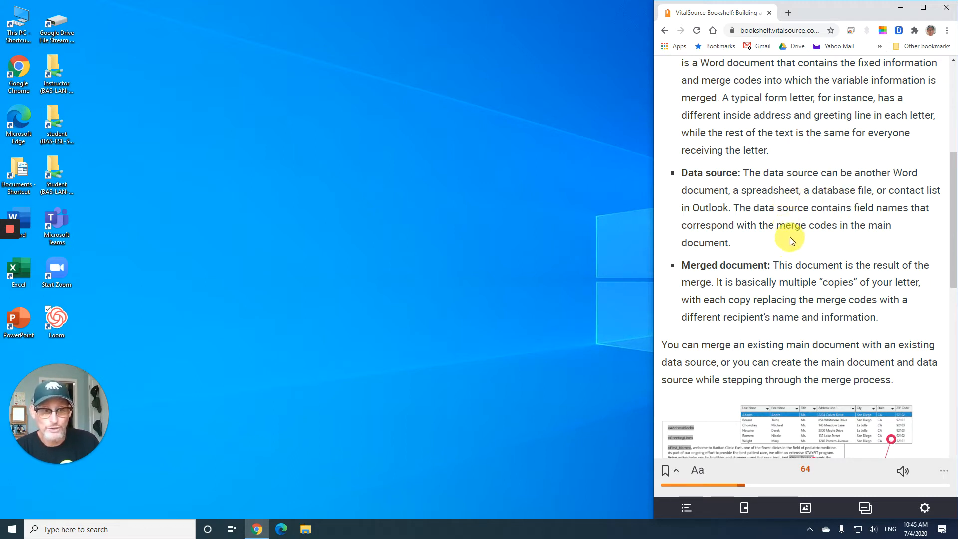
scroll(790, 236, down, 1)
scroll(791, 237, down, 2)
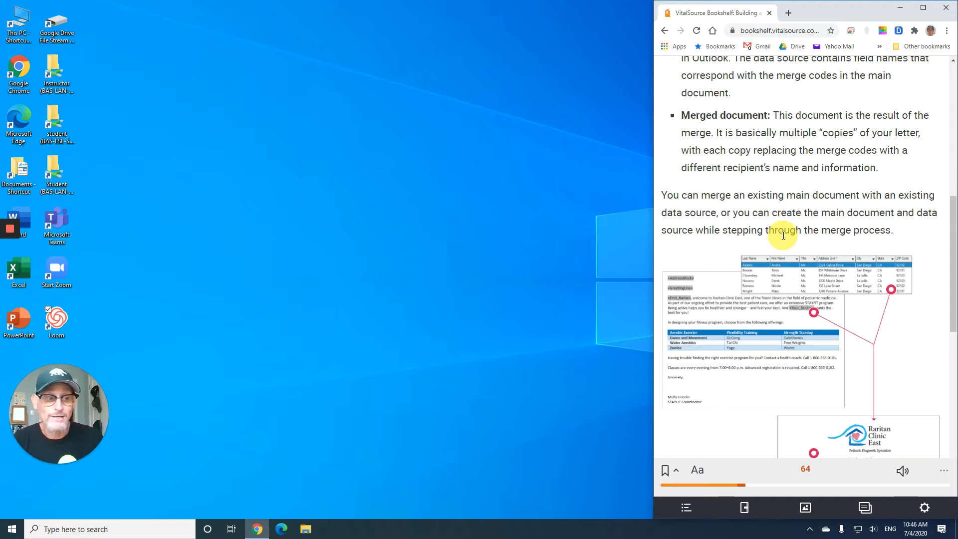
Step: Read the merge illustration, The Benefits of Mail Merge and The Mailings Tab, and continue to the Working with the Data Source section
scroll(784, 234, down, 1)
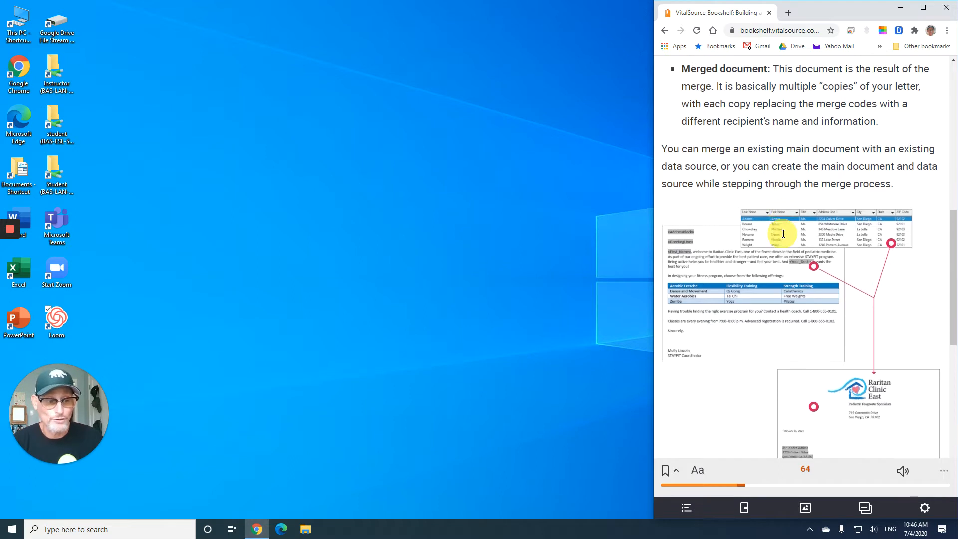
scroll(783, 233, down, 3)
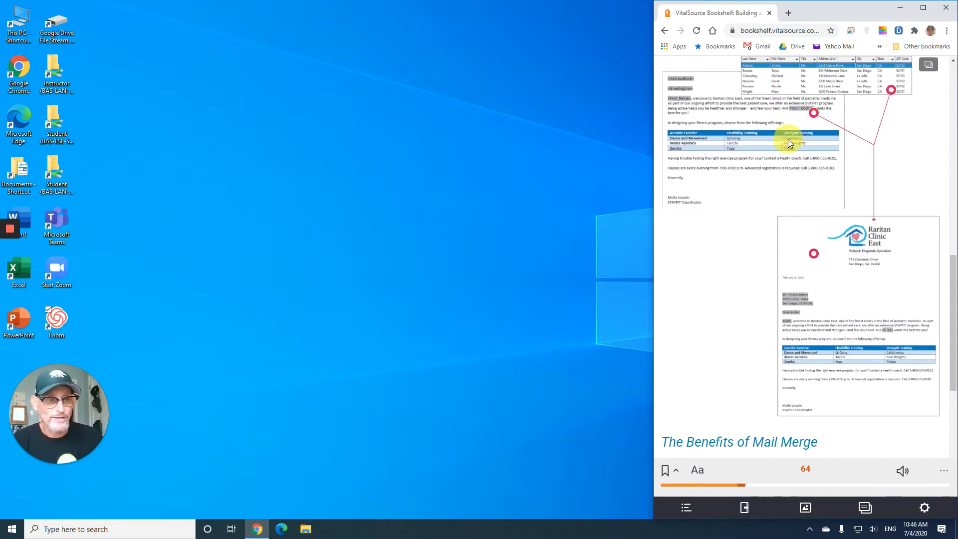
scroll(788, 142, up, 1)
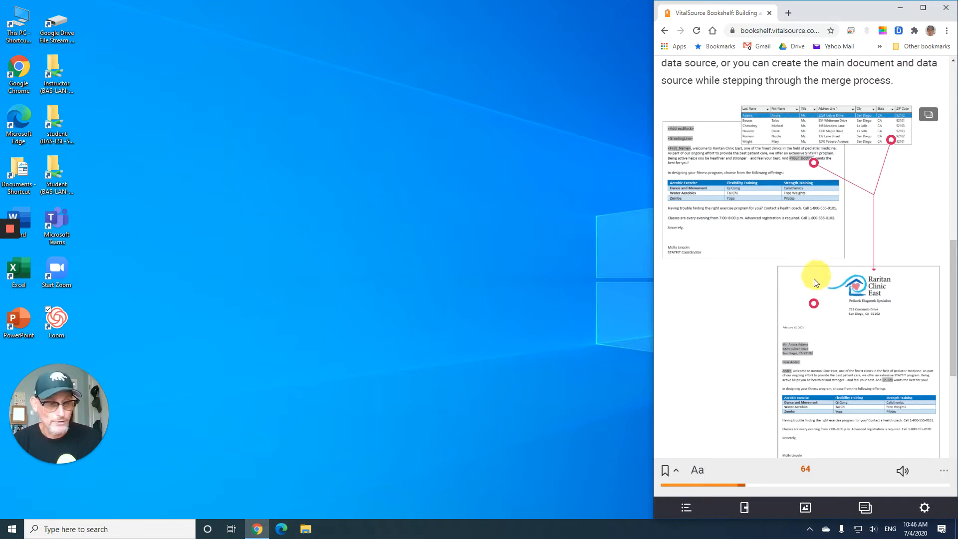
scroll(855, 358, down, 3)
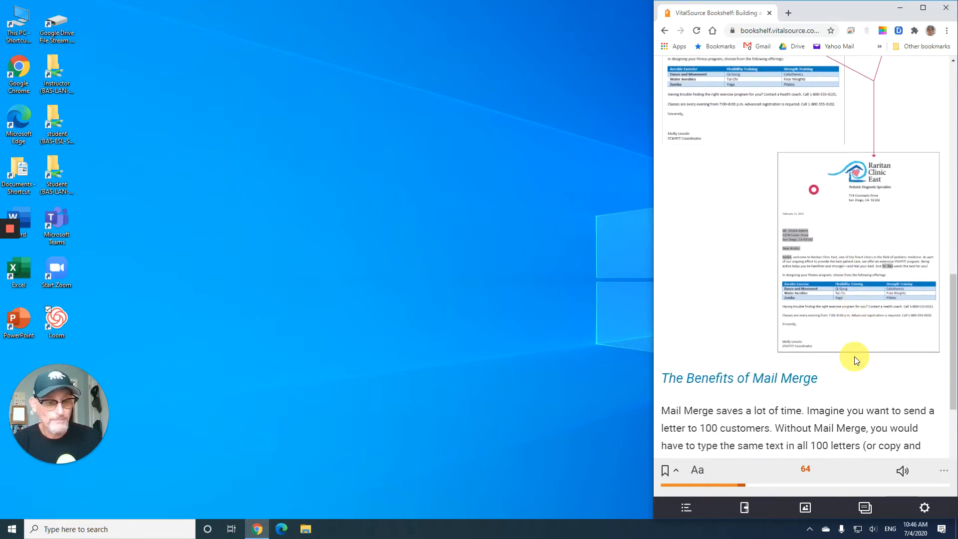
scroll(849, 353, down, 4)
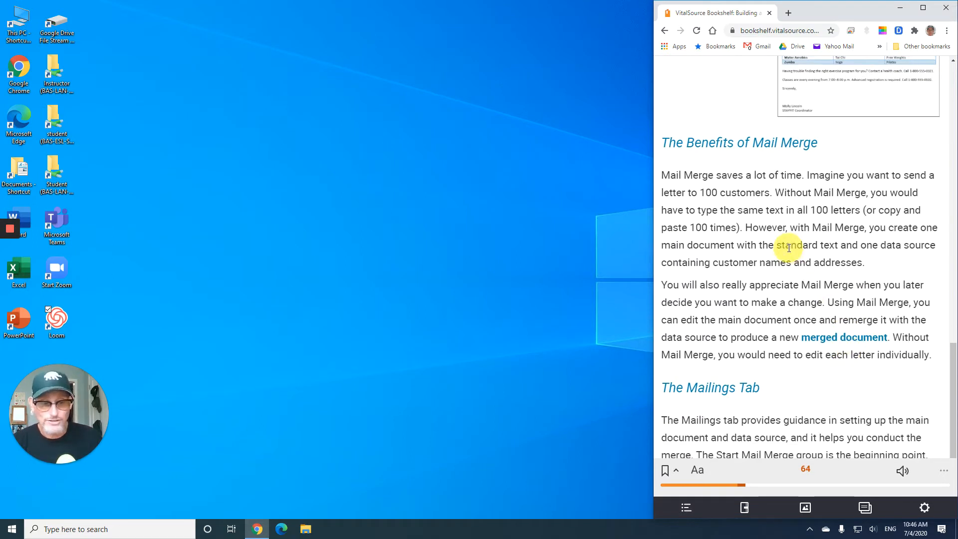
scroll(788, 247, down, 1)
scroll(789, 249, down, 1)
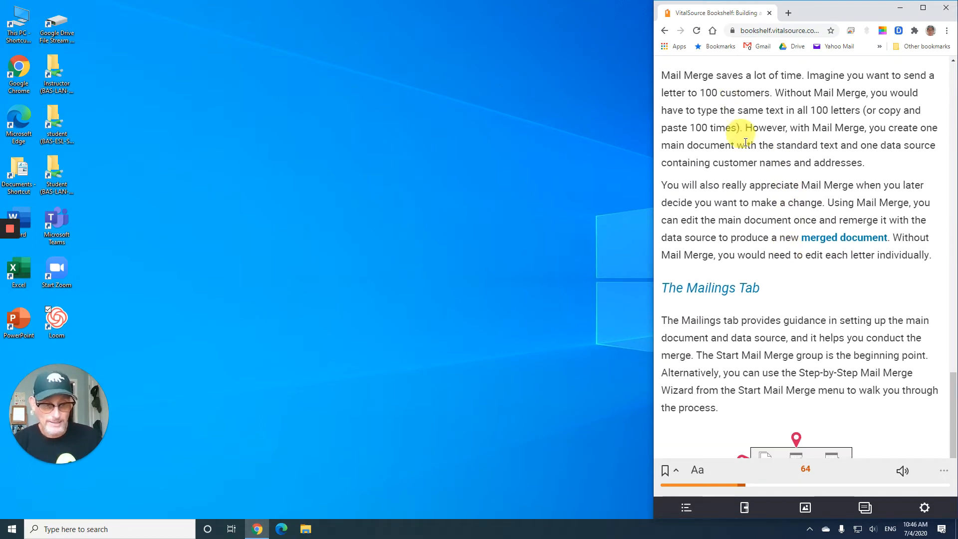
scroll(791, 229, down, 1)
scroll(791, 231, down, 1)
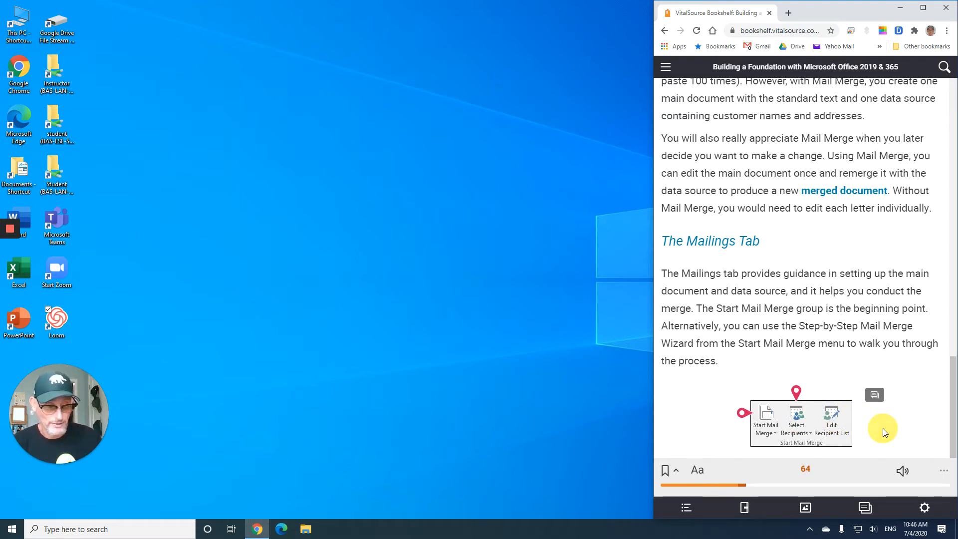
drag(954, 393, 957, 489)
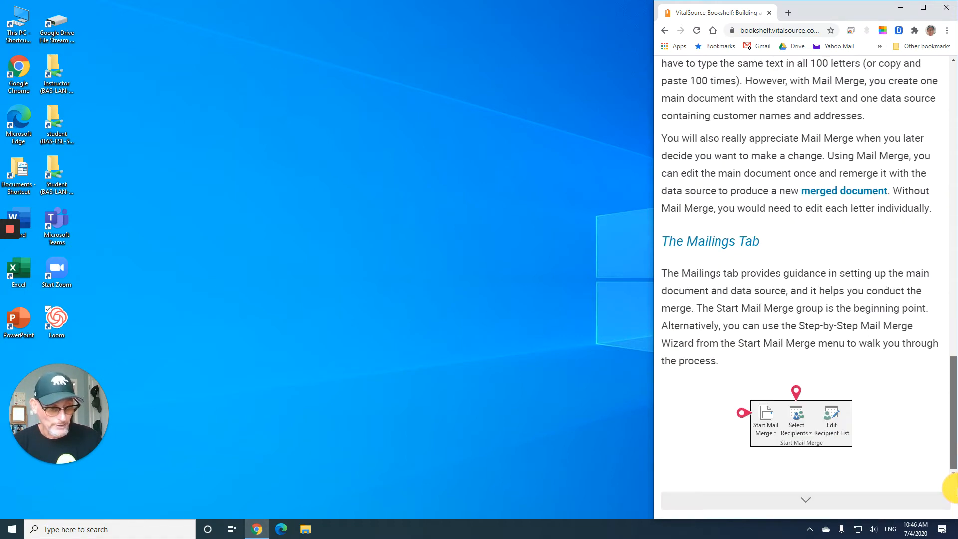
click(805, 501)
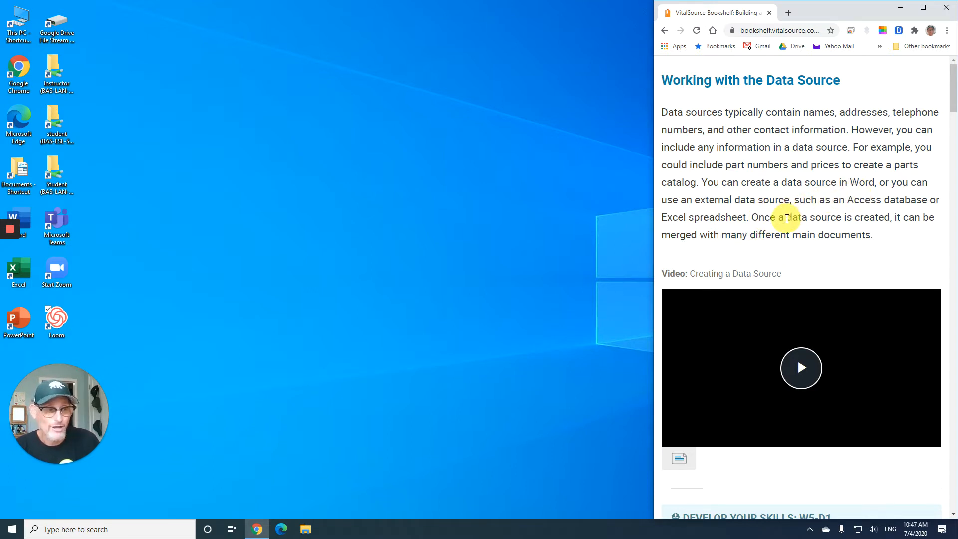
Step: Read the data source introduction and the first seven instructions of the Develop Your Skills W5-D1 exercise
scroll(786, 220, down, 2)
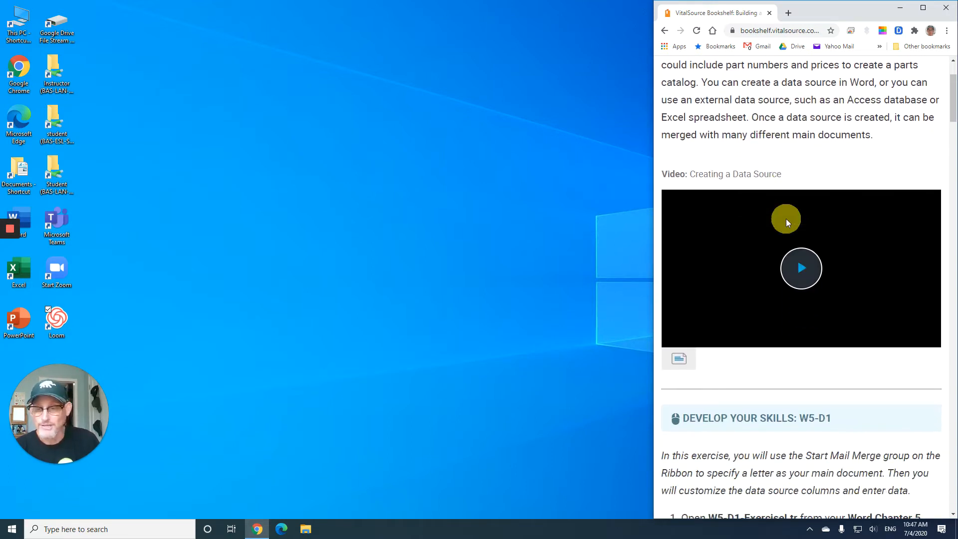
scroll(786, 219, down, 1)
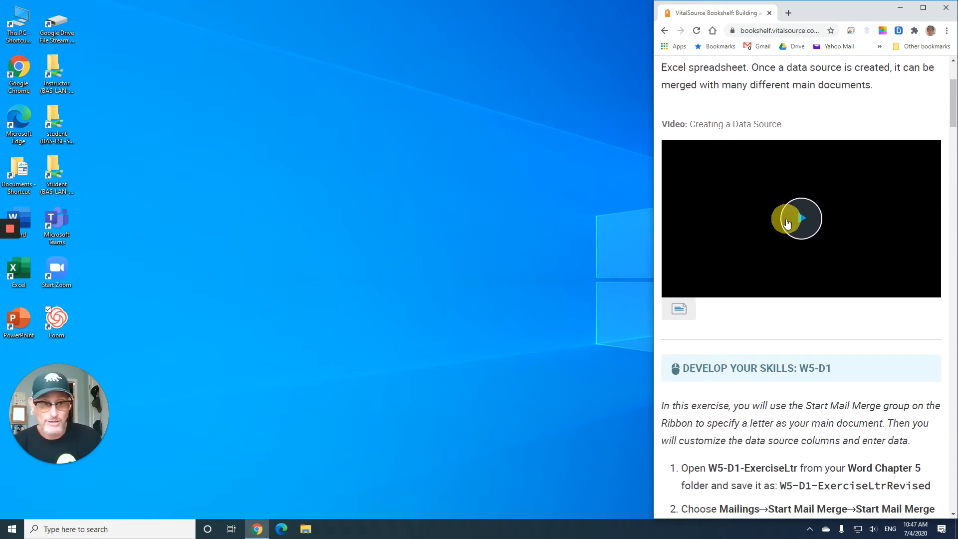
scroll(787, 220, down, 3)
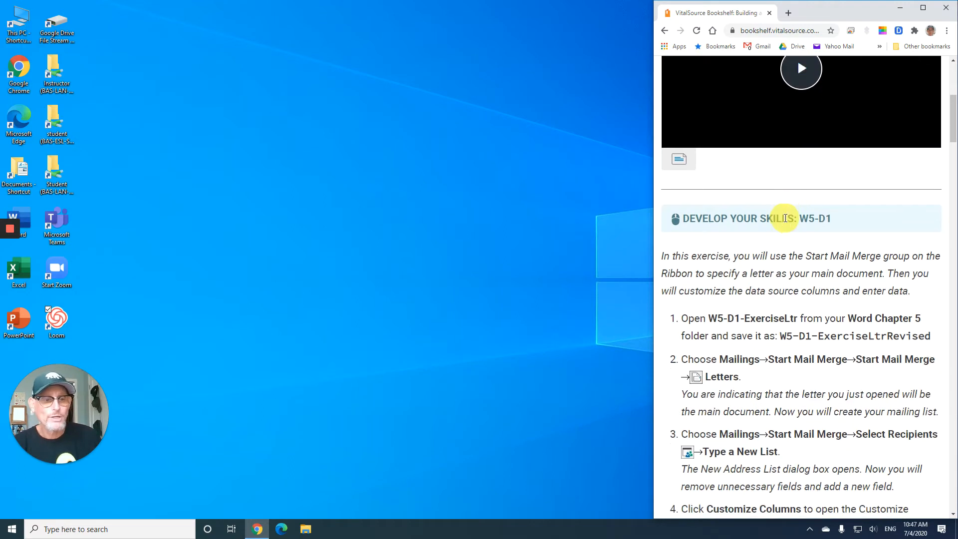
scroll(786, 218, down, 3)
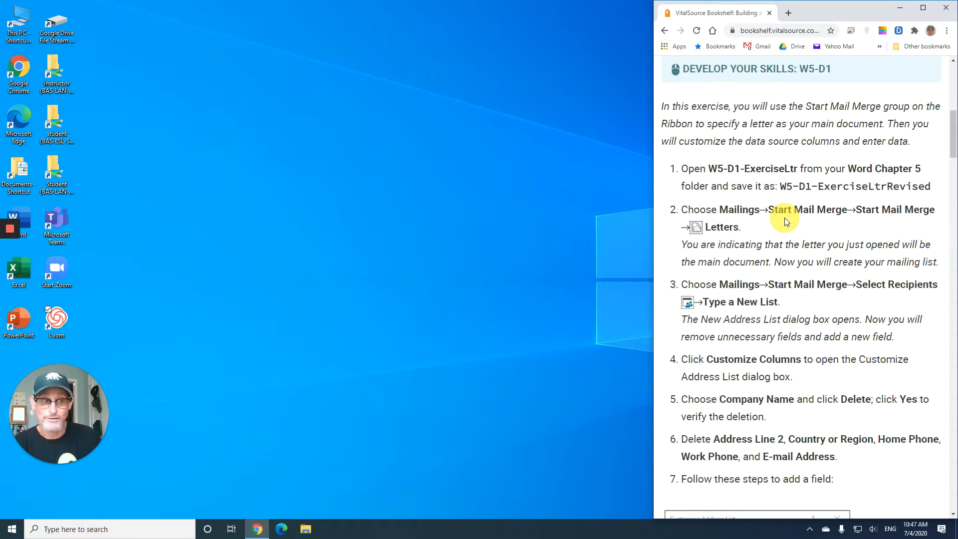
scroll(786, 218, down, 1)
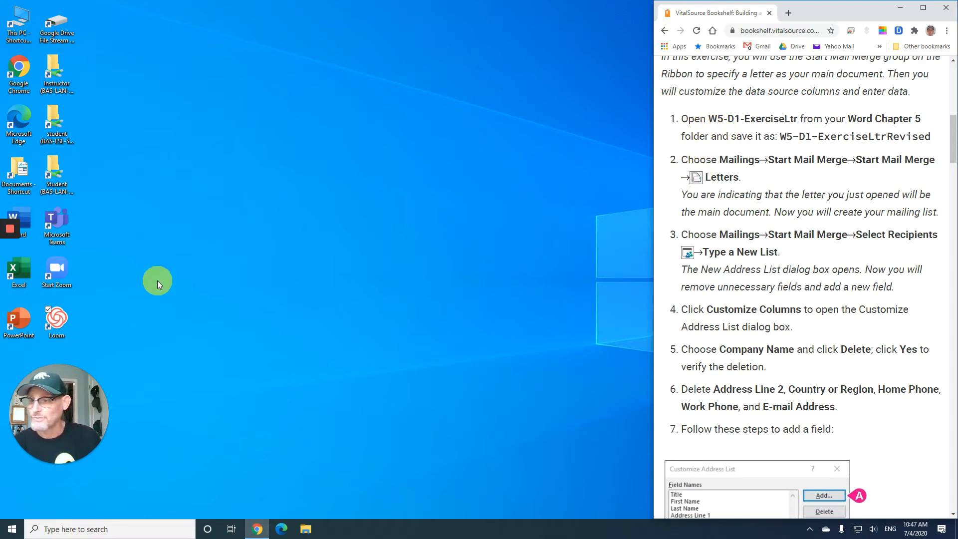
Step: Launch Word and move its start window fully into view on the desktop
click(6, 534)
scroll(76, 375, down, 10)
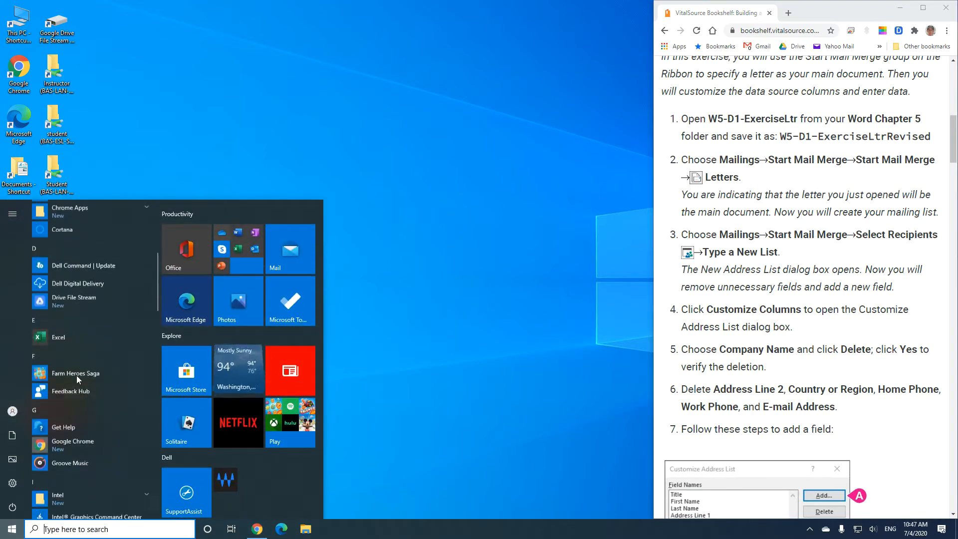
scroll(77, 375, down, 5)
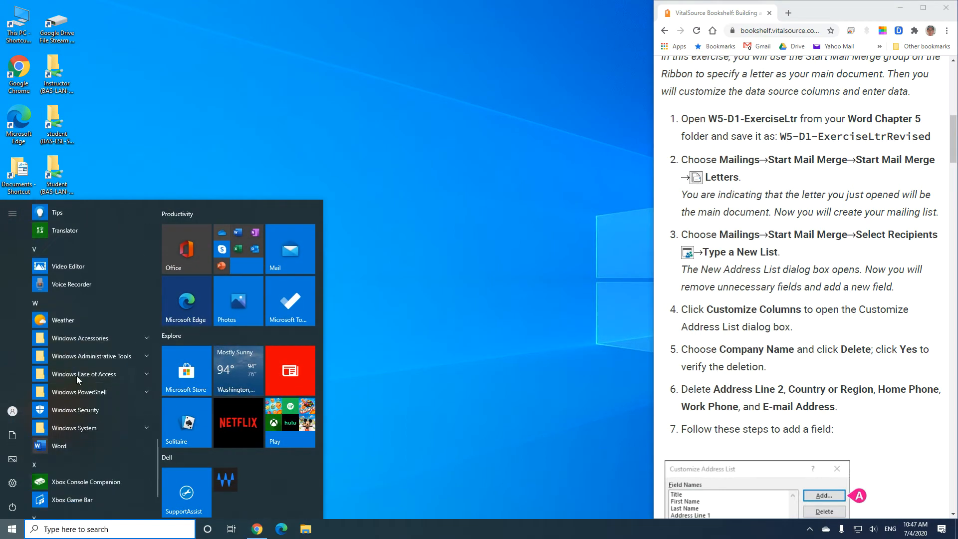
click(68, 440)
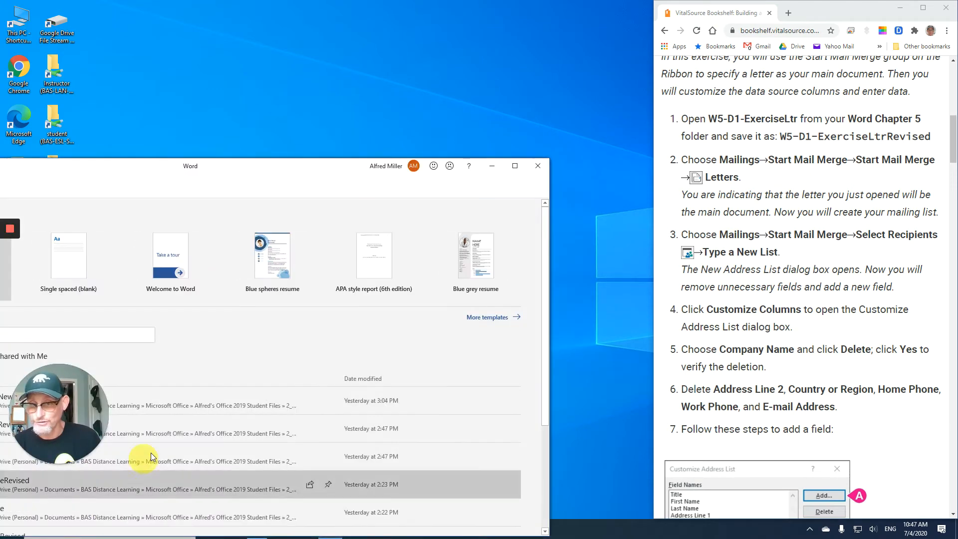
drag(174, 176, 379, 49)
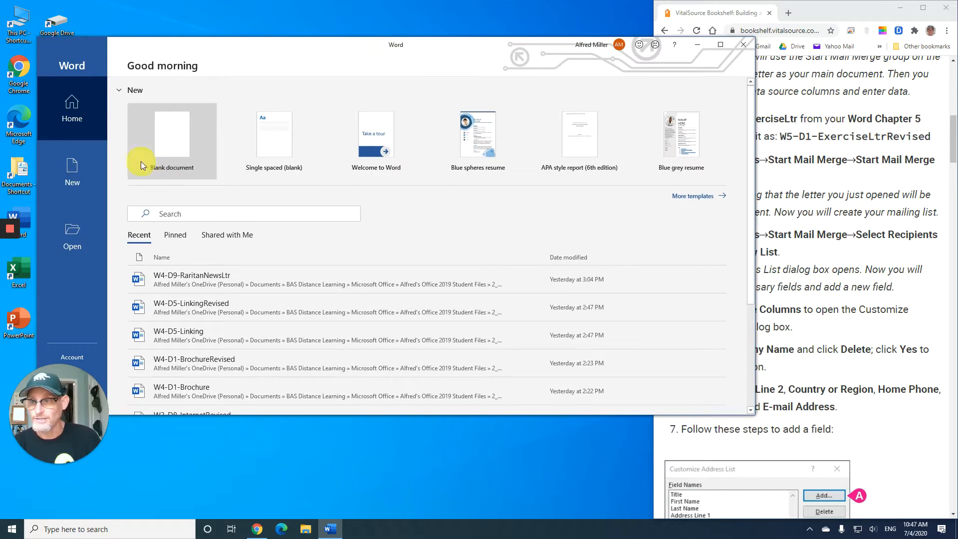
Step: Open W5-D1-ExerciseLtr from the Word Chapter 5 folder, under BAS Distance Learning, Microsoft Office, the personal Office 2019 student files and 2_Word
click(79, 231)
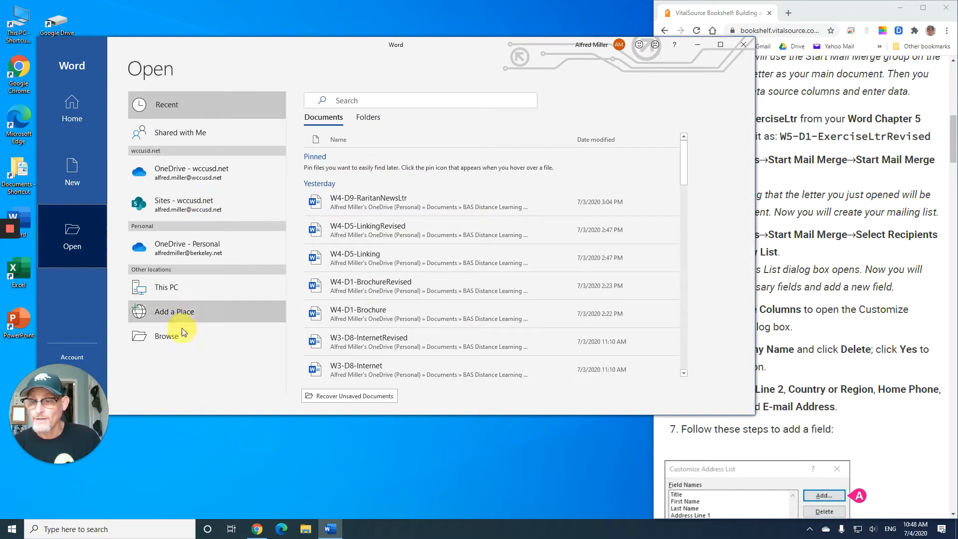
click(182, 336)
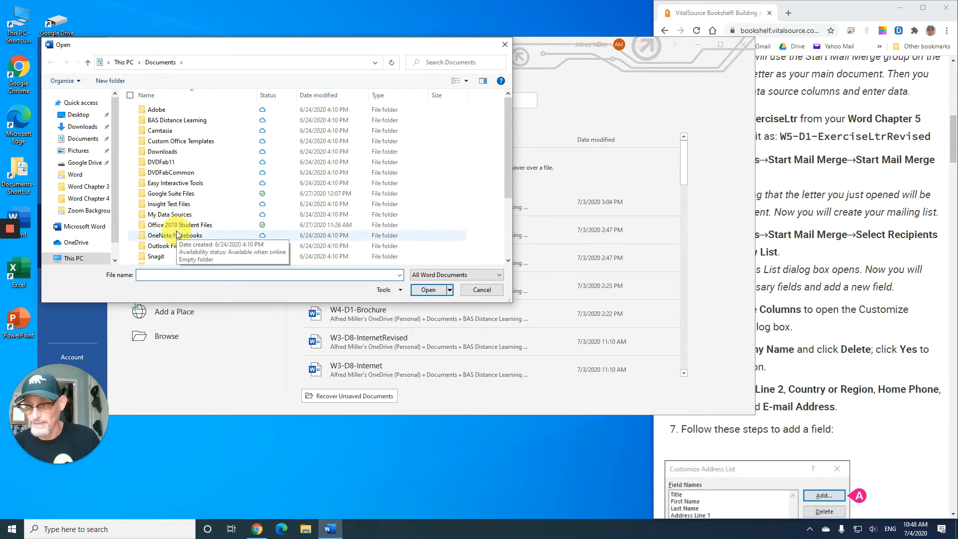
double_click(169, 122)
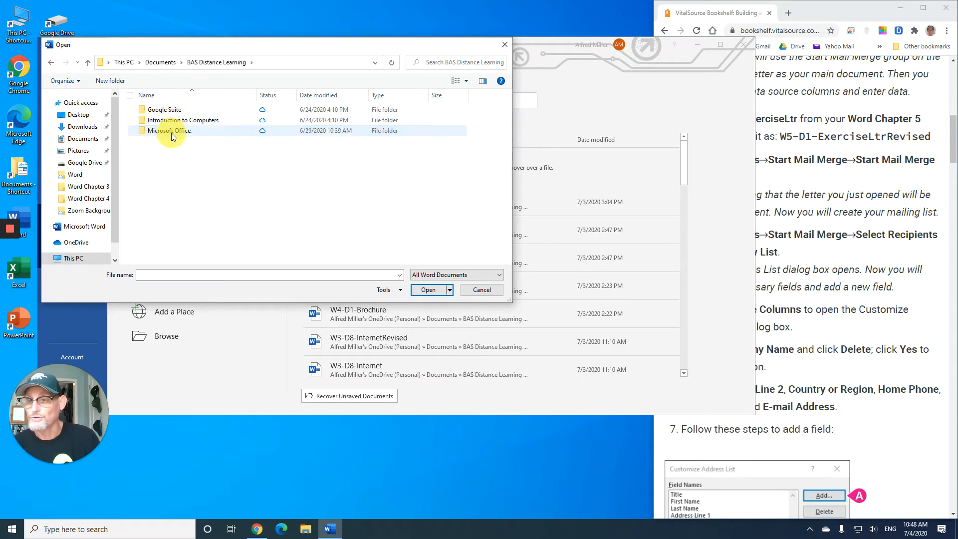
double_click(171, 133)
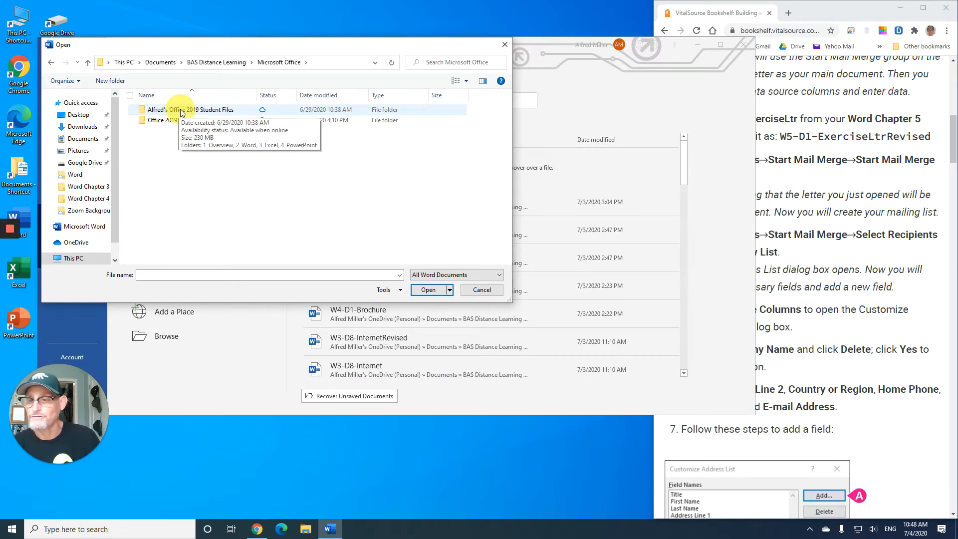
double_click(181, 109)
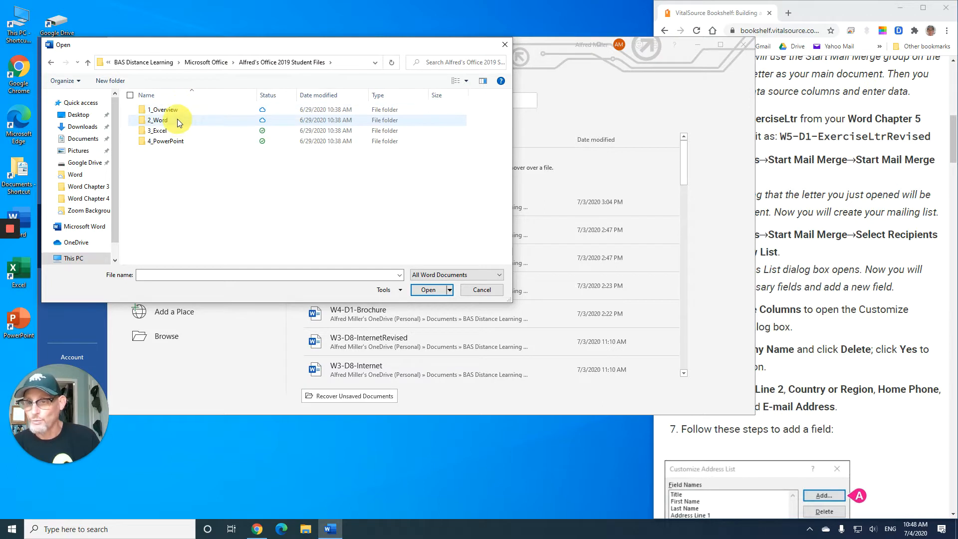
double_click(177, 119)
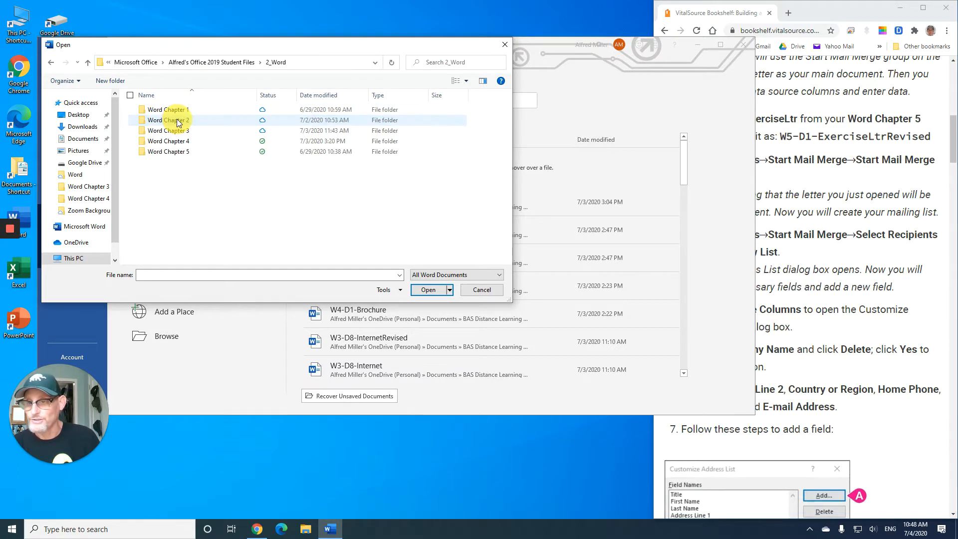
double_click(181, 152)
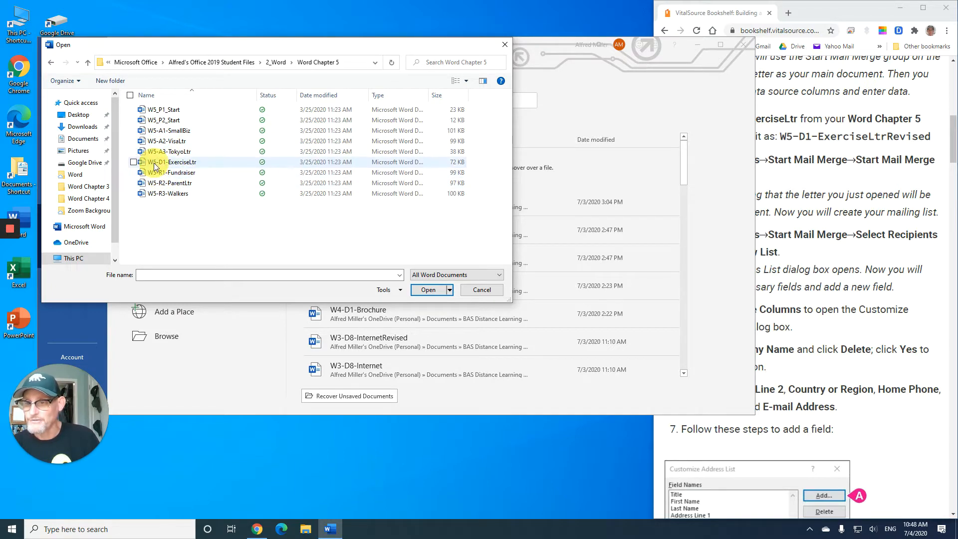
double_click(166, 162)
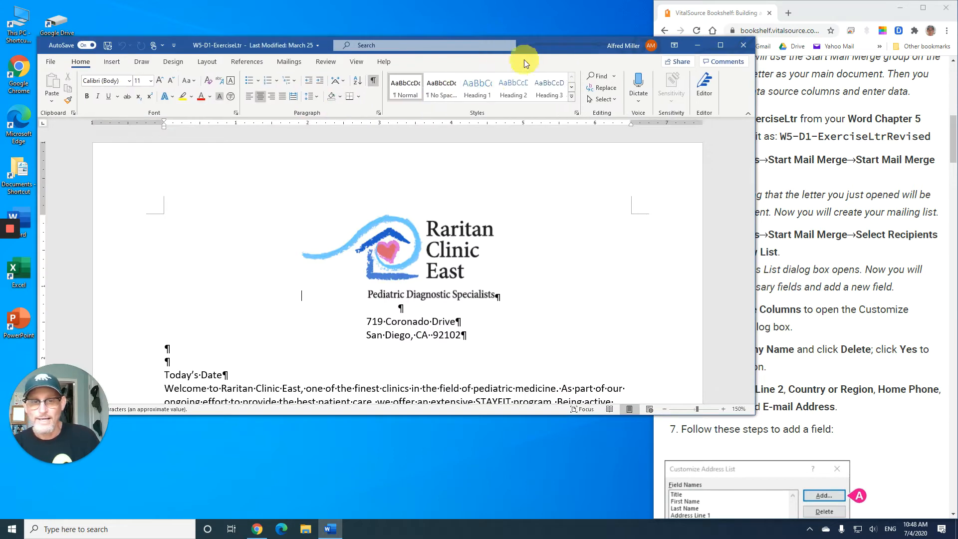
Step: Dock the Word window in the free space beside the e-book and zoom the letter to 170%
drag(552, 47, 3, 112)
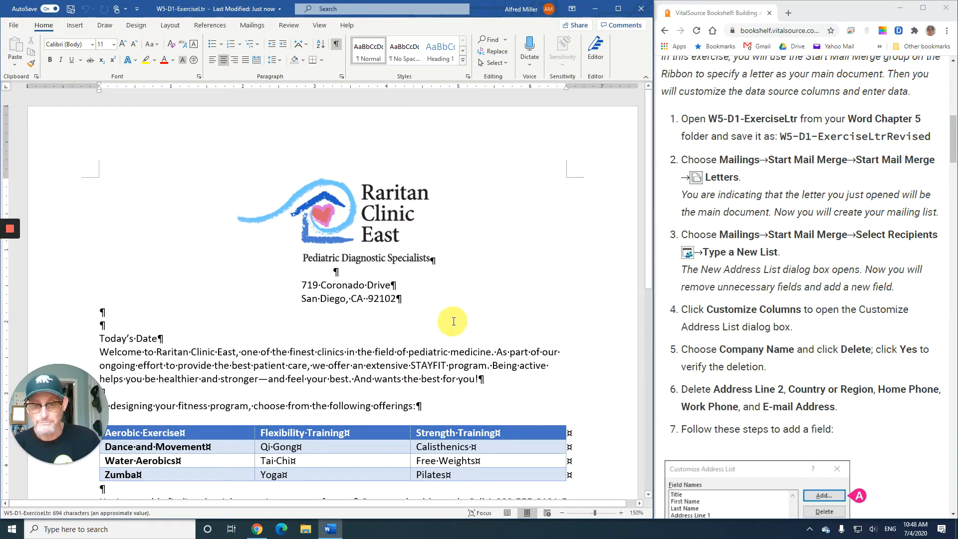
click(620, 513)
click(621, 512)
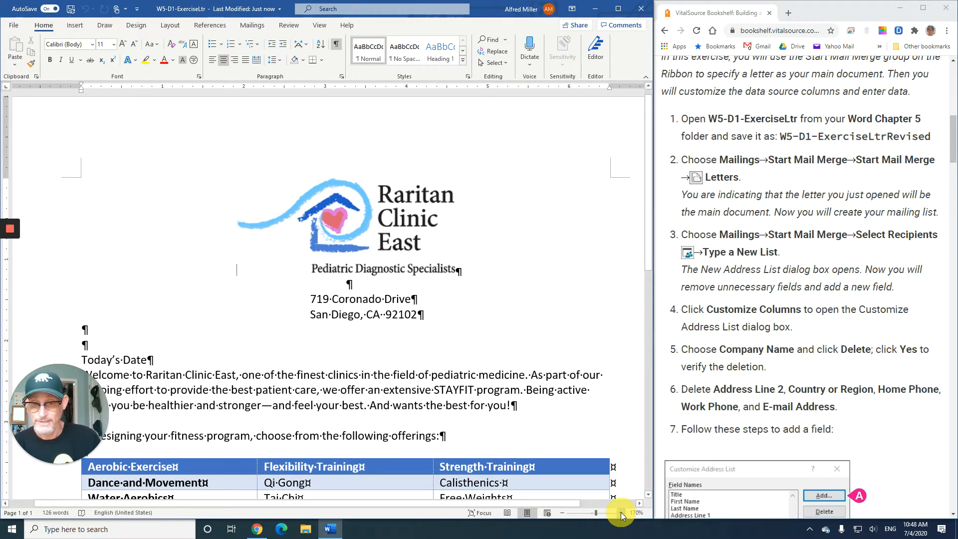
scroll(427, 298, down, 4)
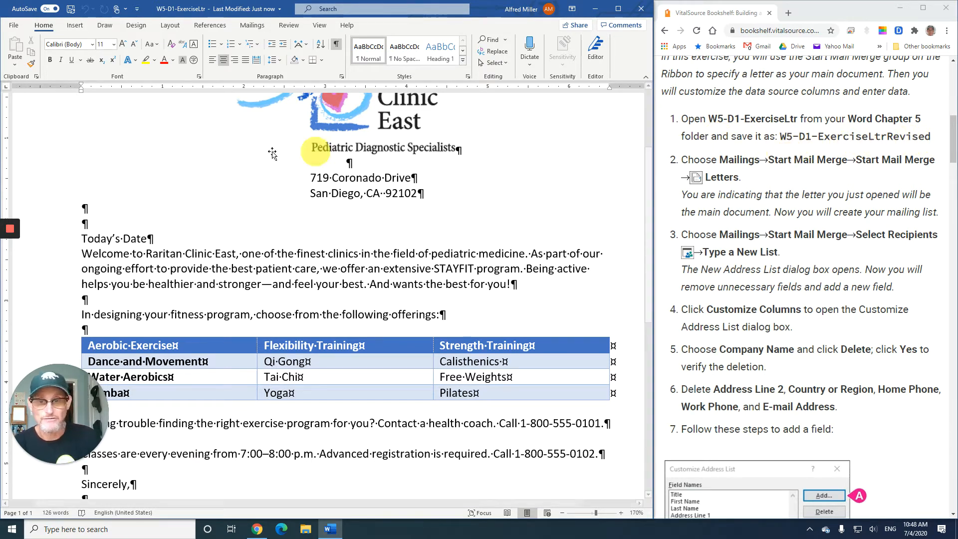
Step: Save a copy of the letter as W5-D1-ExerciseLtrRevised in the same OneDrive folder
click(14, 26)
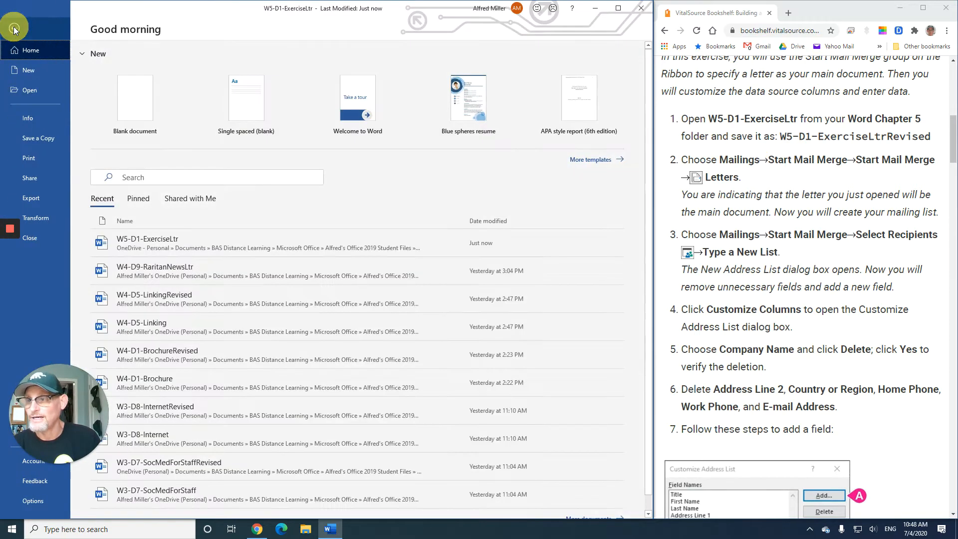
click(49, 137)
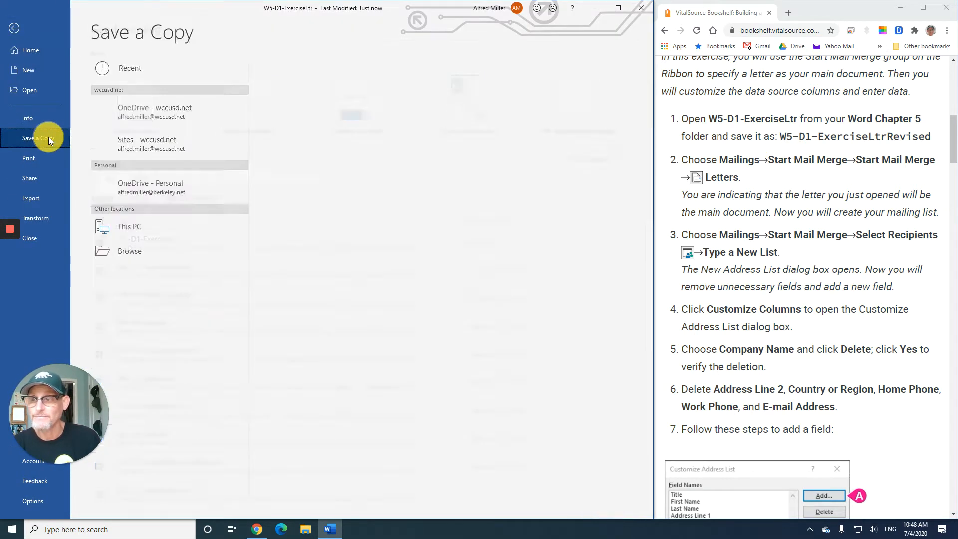
click(325, 75)
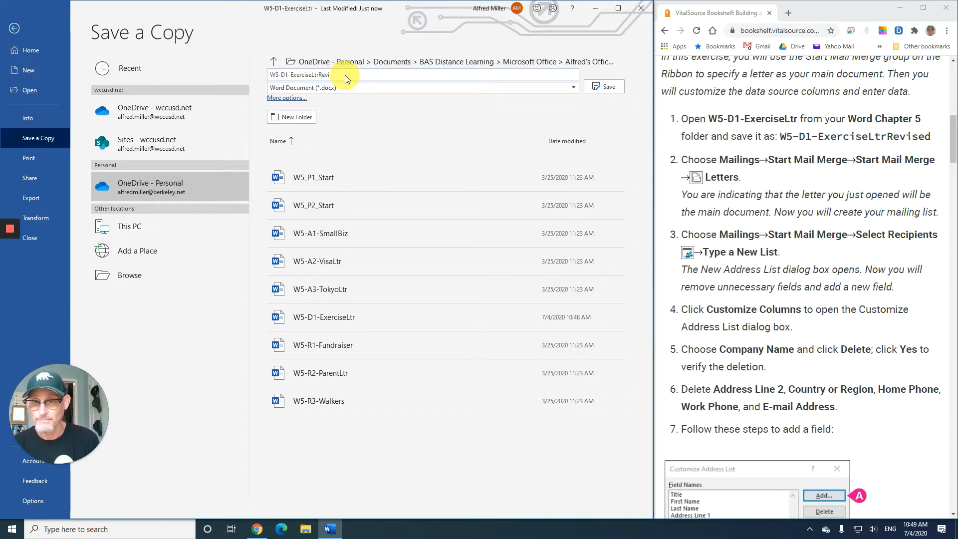
text(Revised)
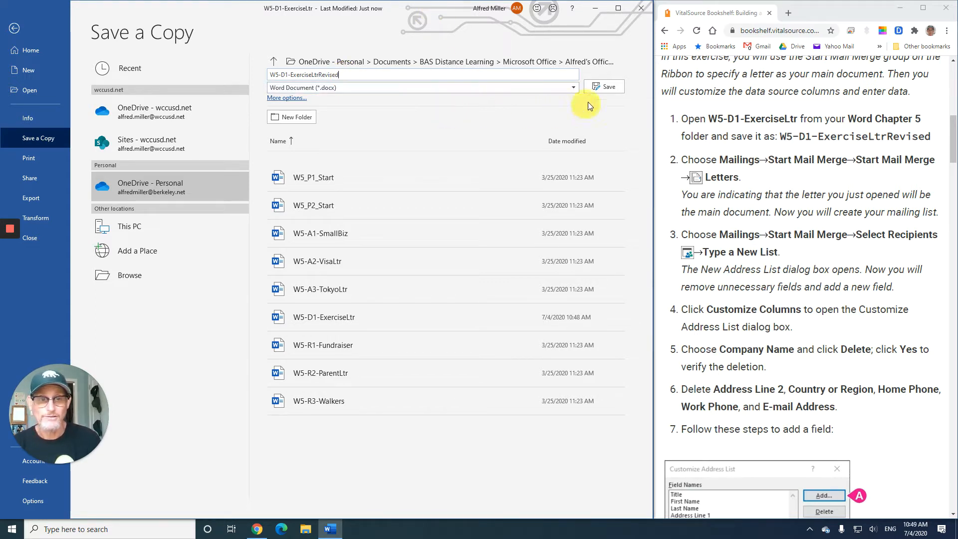
click(602, 87)
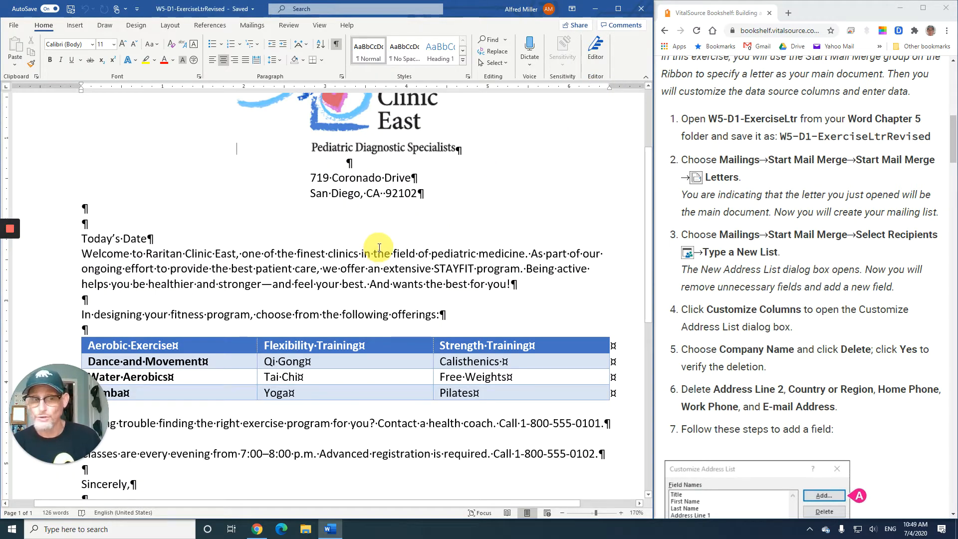
scroll(379, 248, up, 2)
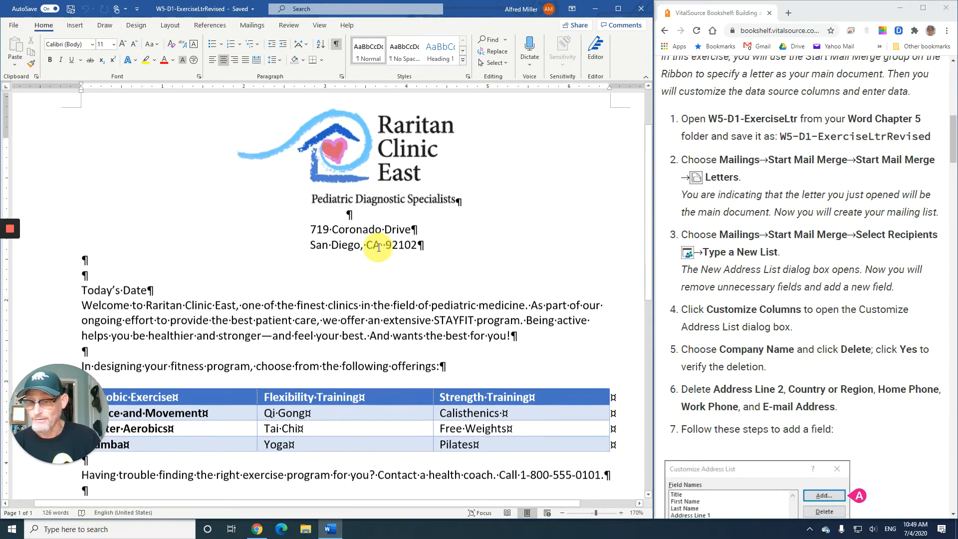
Step: Look over the revised exercise letter and set it as the main document of a Letters mail merge
scroll(374, 247, down, 4)
scroll(378, 248, down, 1)
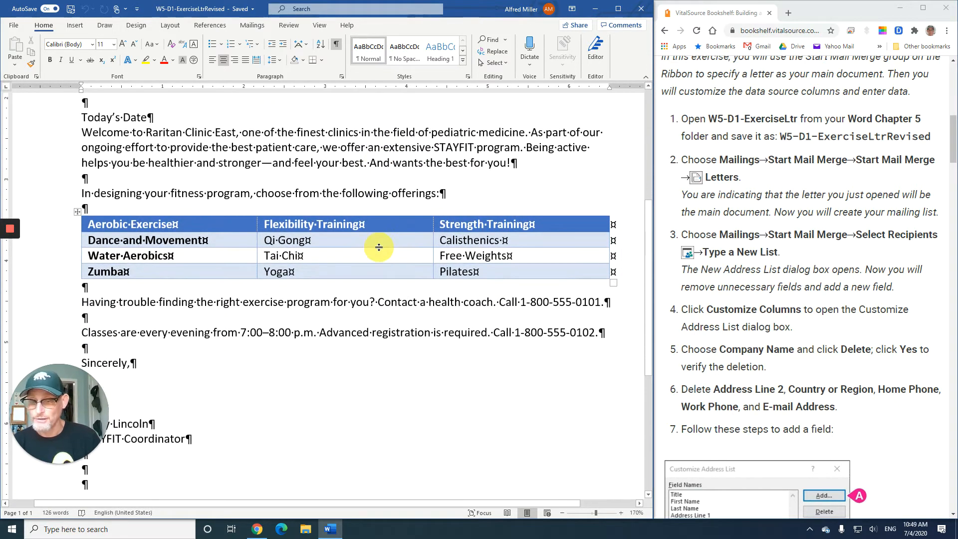
scroll(379, 247, up, 4)
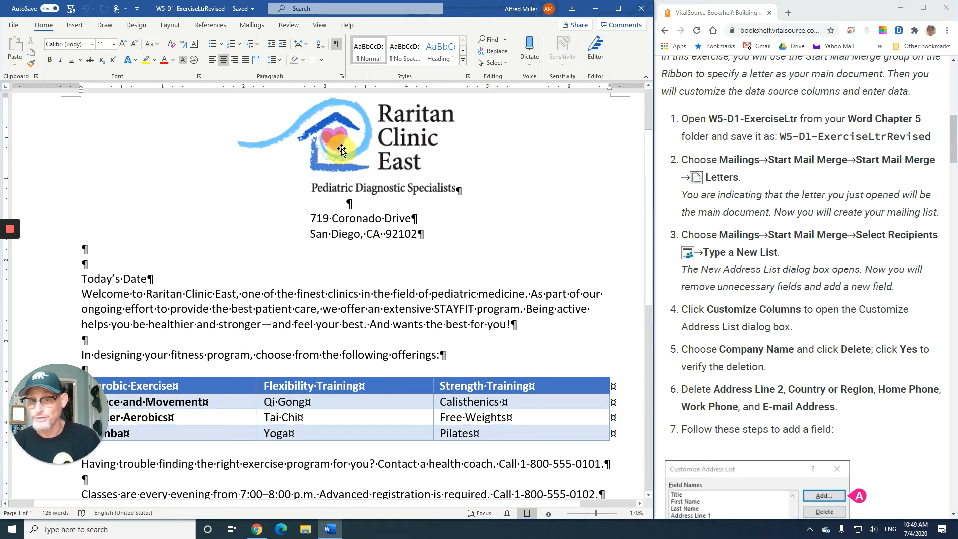
click(398, 145)
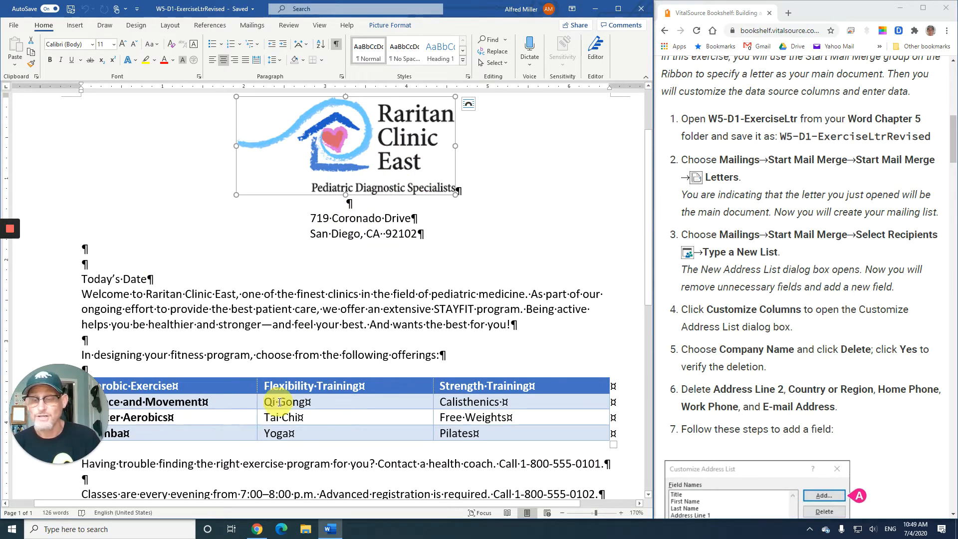
click(305, 247)
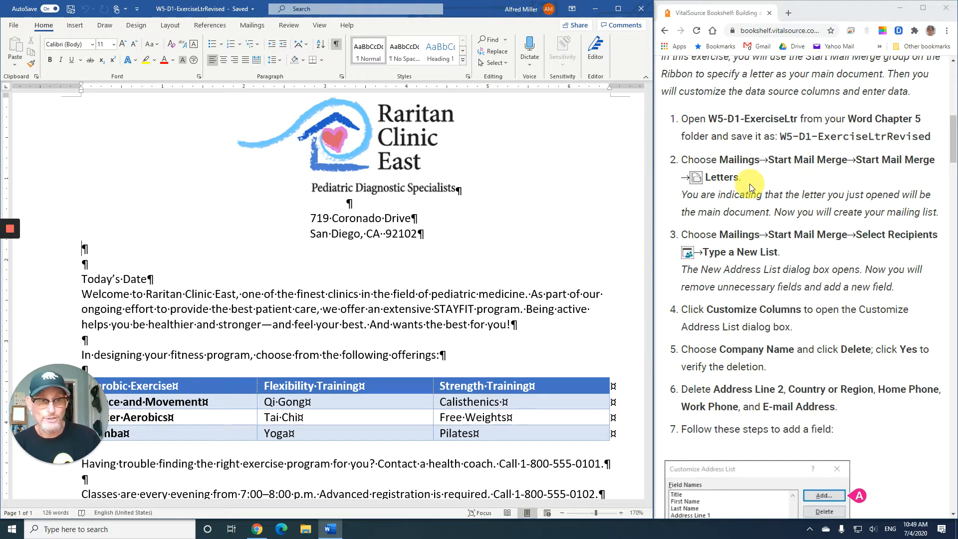
click(253, 26)
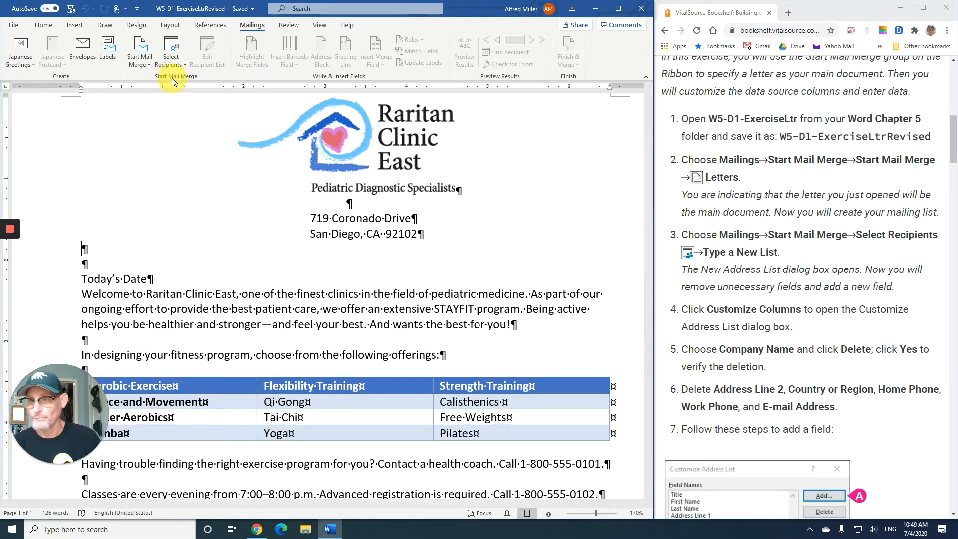
click(140, 61)
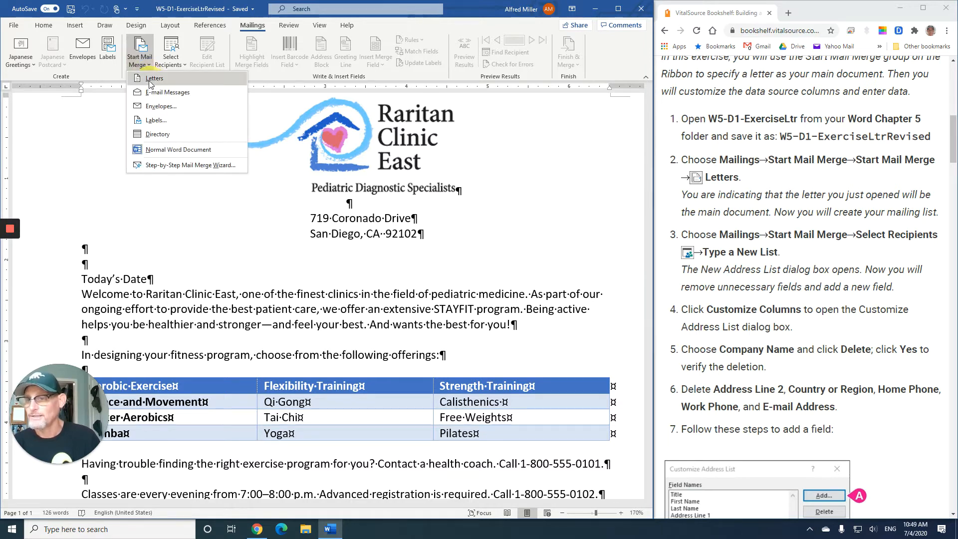
click(156, 80)
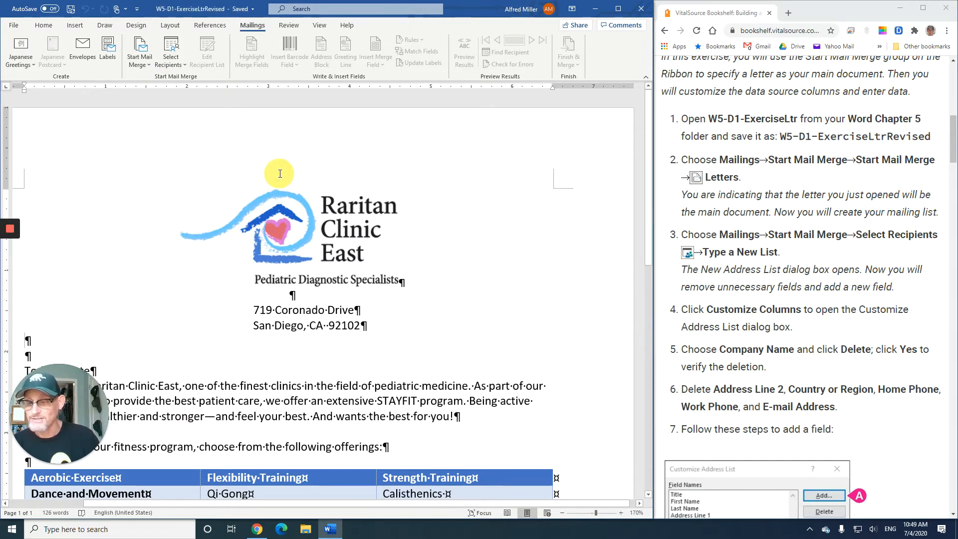
Step: Choose to type a new recipient list for the mail merge
drag(73, 403, 588, 160)
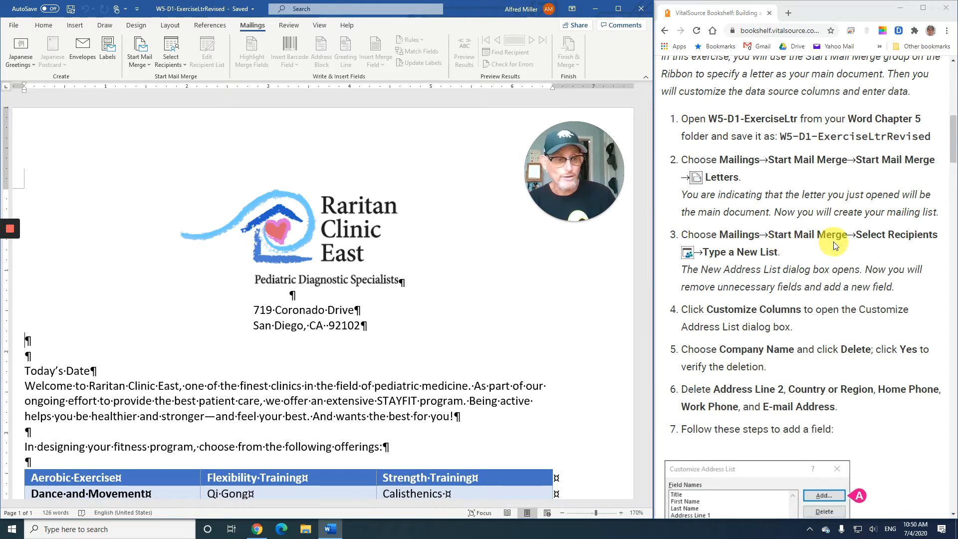
click(171, 54)
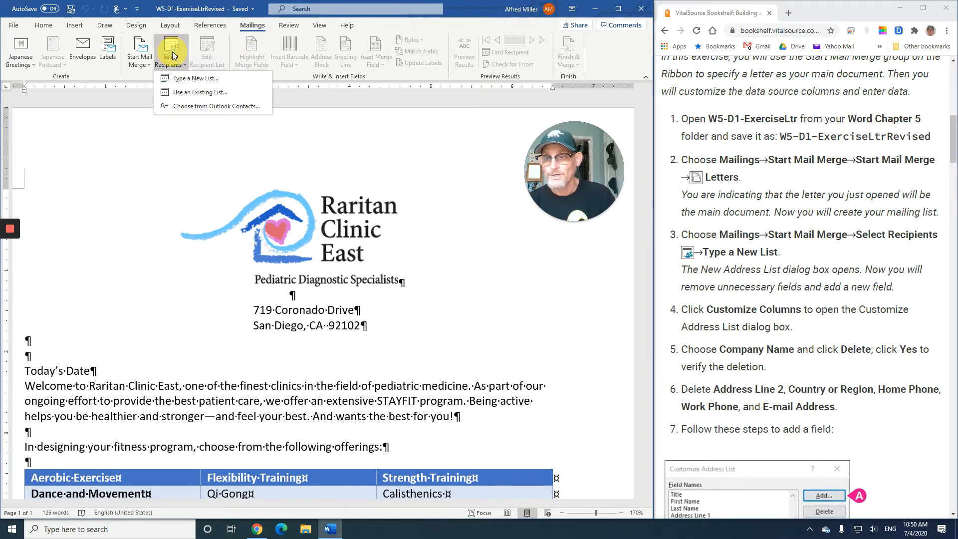
click(179, 79)
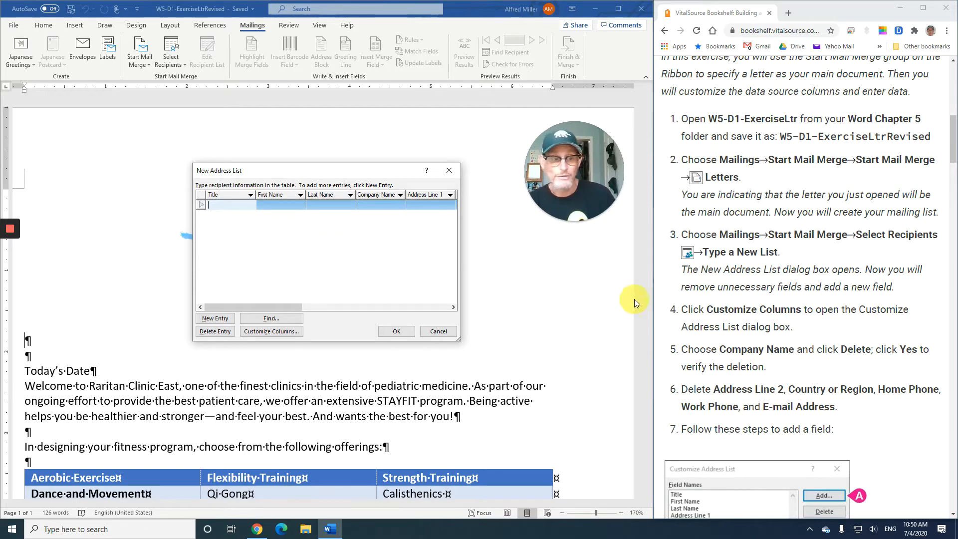
Step: Open the column customization of the new address list and delete the Company Name field
scroll(788, 291, down, 1)
scroll(788, 292, down, 4)
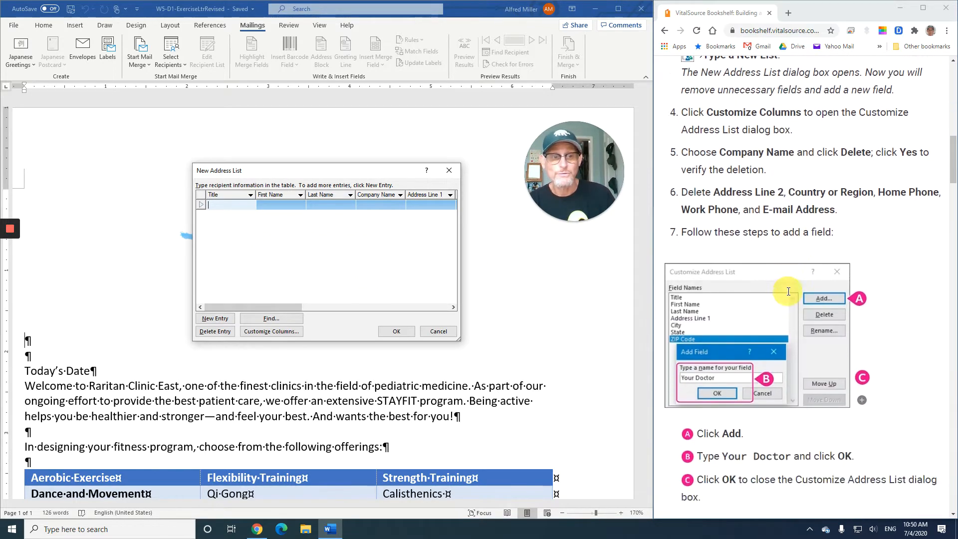
scroll(792, 232, up, 1)
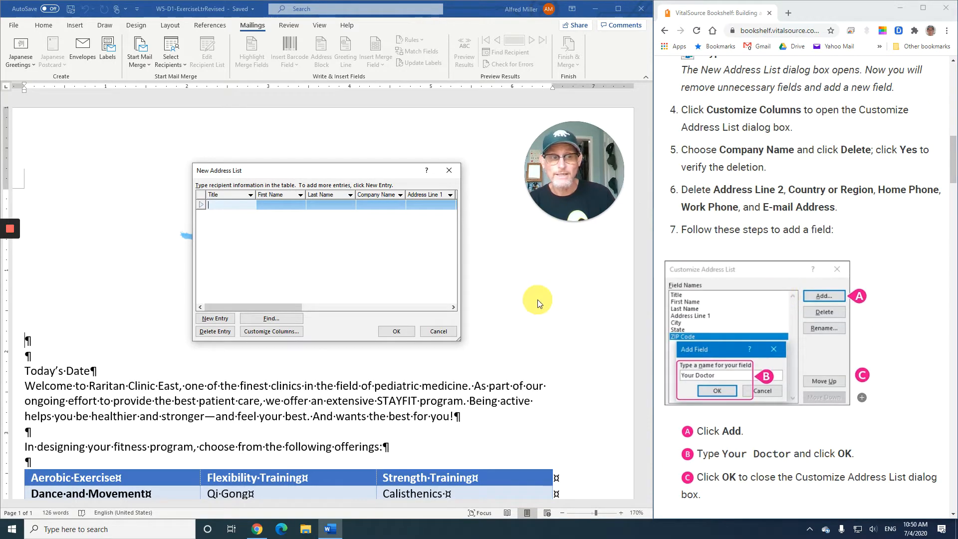
click(288, 332)
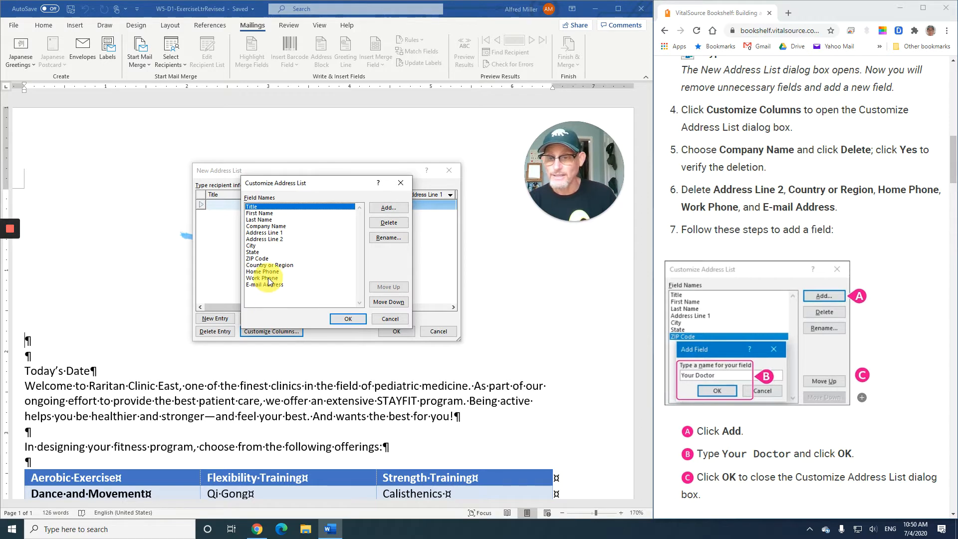
click(277, 227)
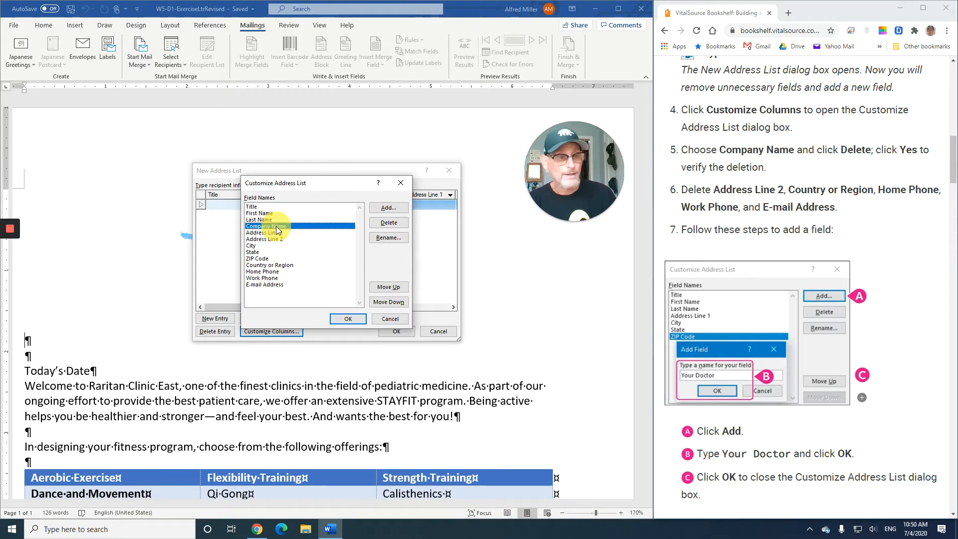
click(384, 225)
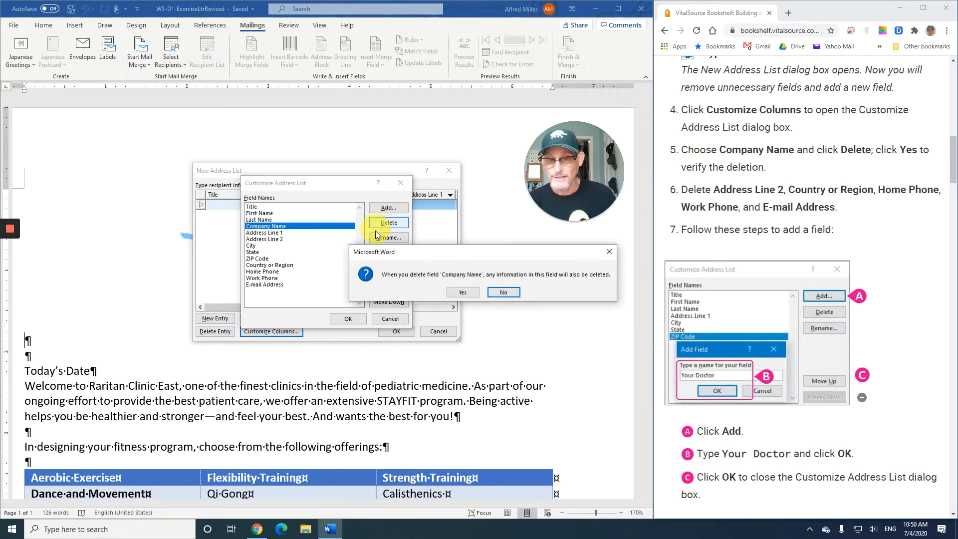
click(463, 293)
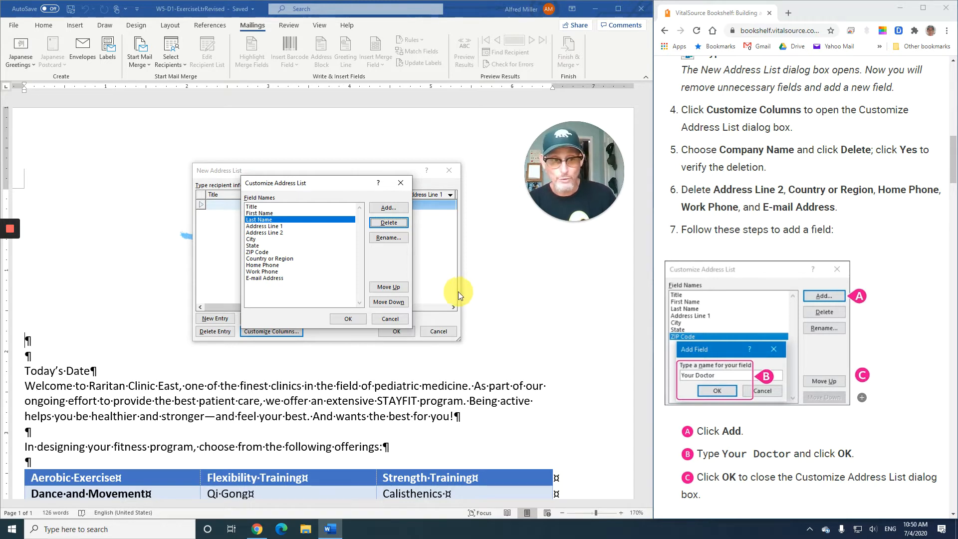
Step: Delete the Address Line 2 and Country or Region fields from the address list
click(278, 233)
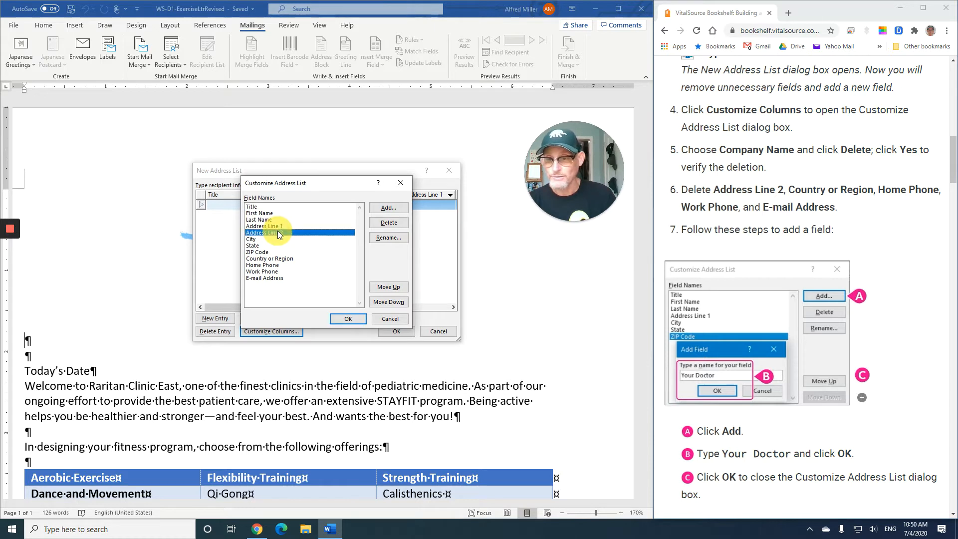
click(377, 223)
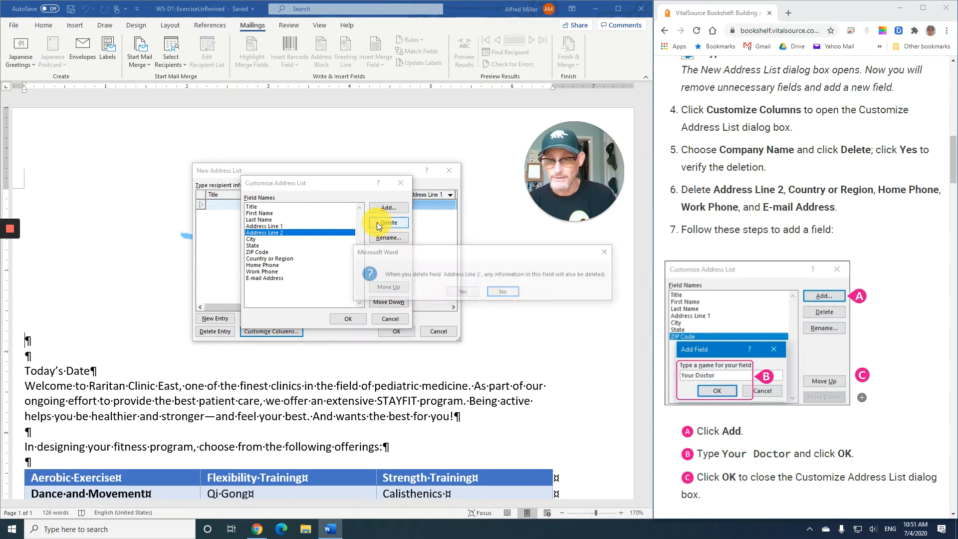
click(467, 291)
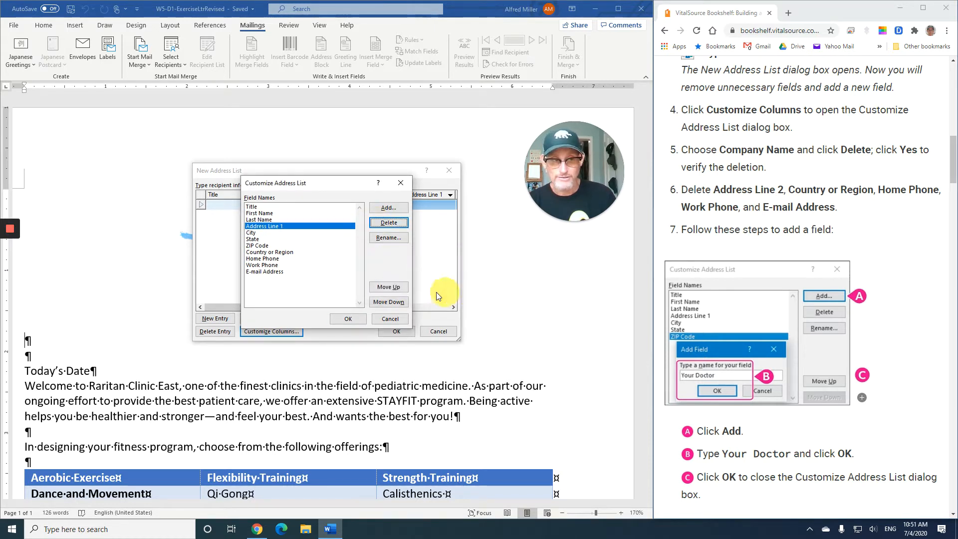
click(287, 253)
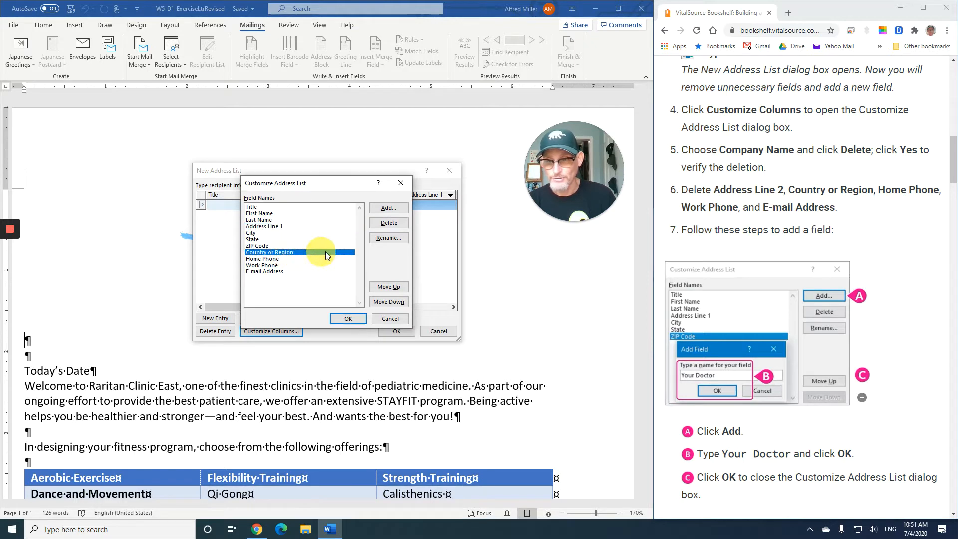
click(383, 224)
click(453, 295)
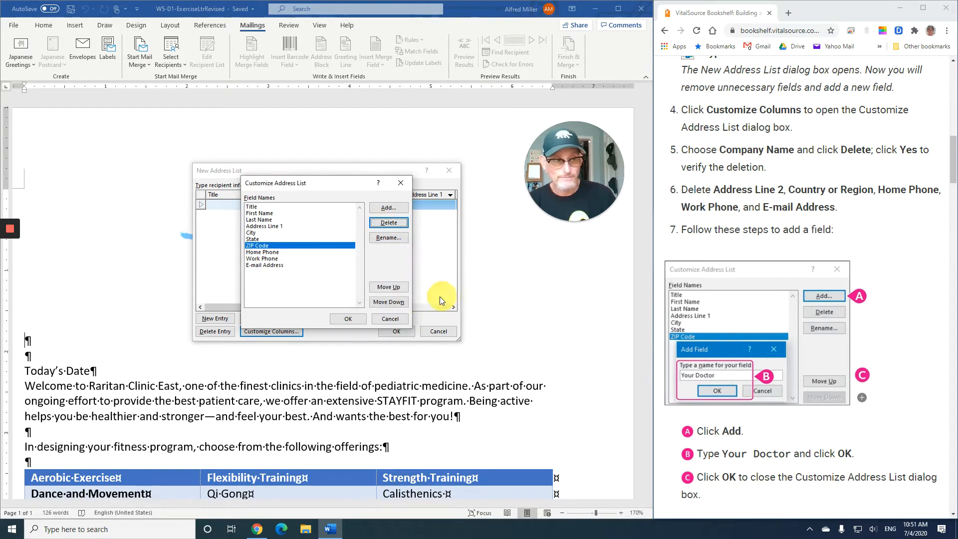
Step: Delete the Home Phone, Work Phone and E-mail Address fields from the address list
click(272, 253)
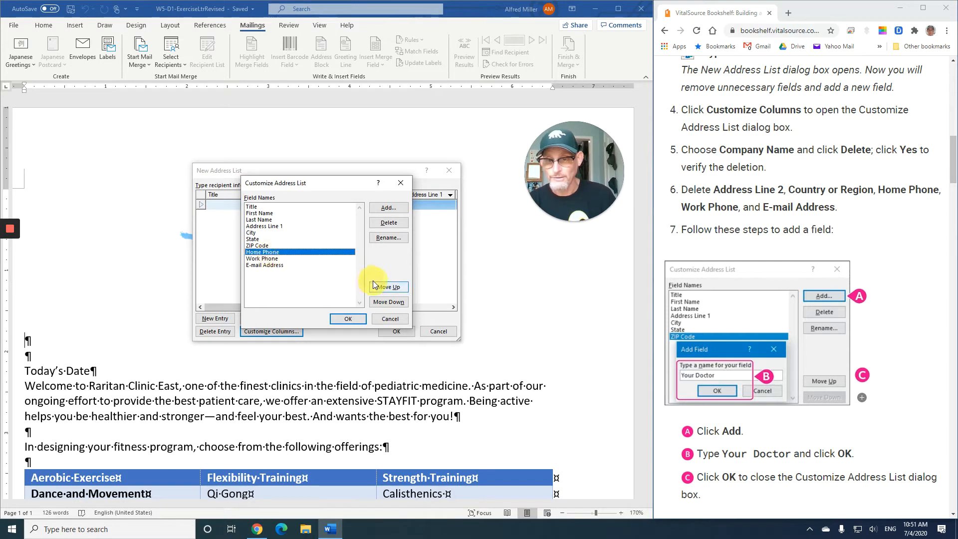
click(394, 224)
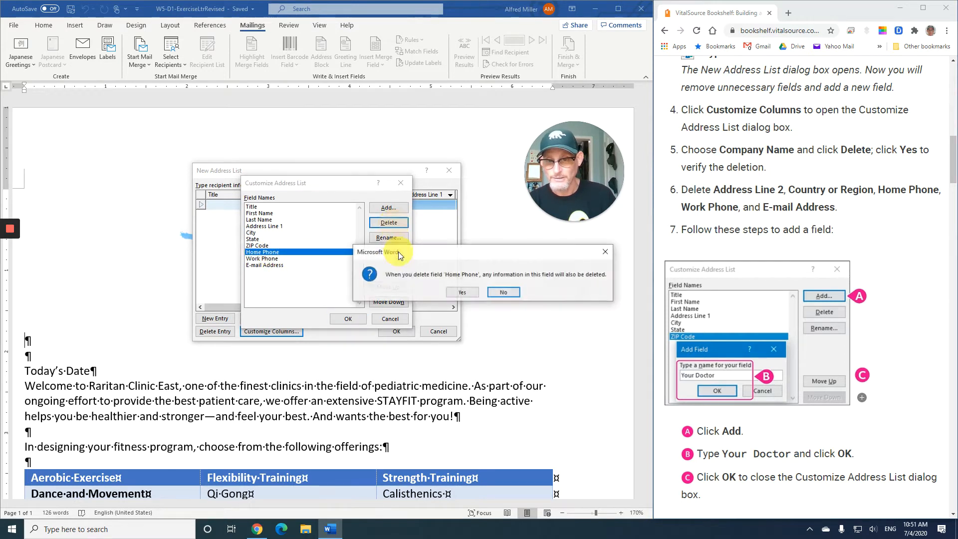
click(456, 294)
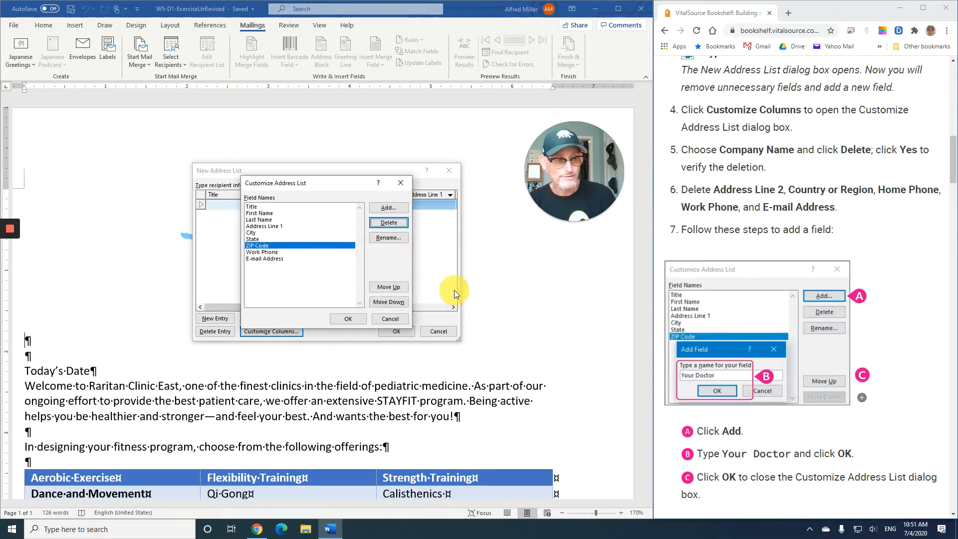
click(270, 252)
click(389, 223)
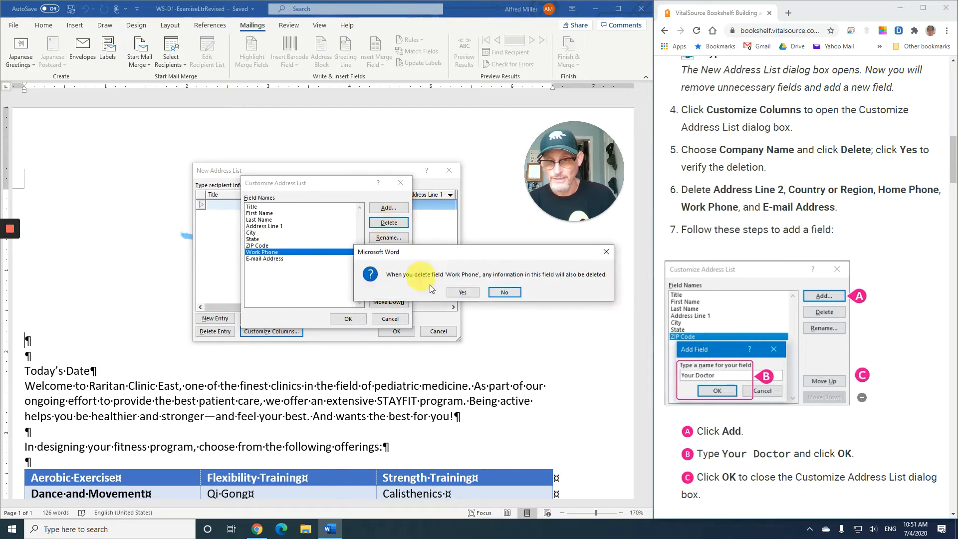
click(451, 293)
click(267, 252)
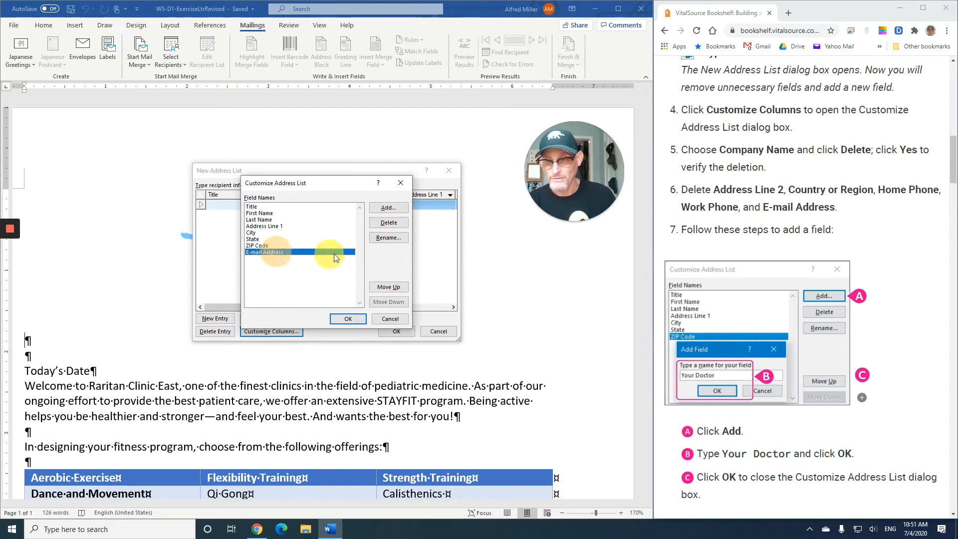
click(383, 224)
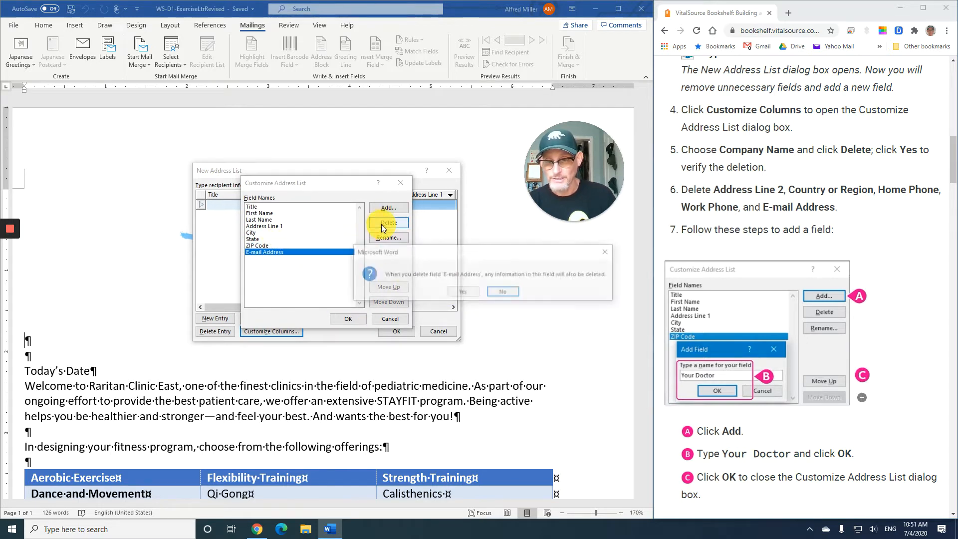
click(458, 292)
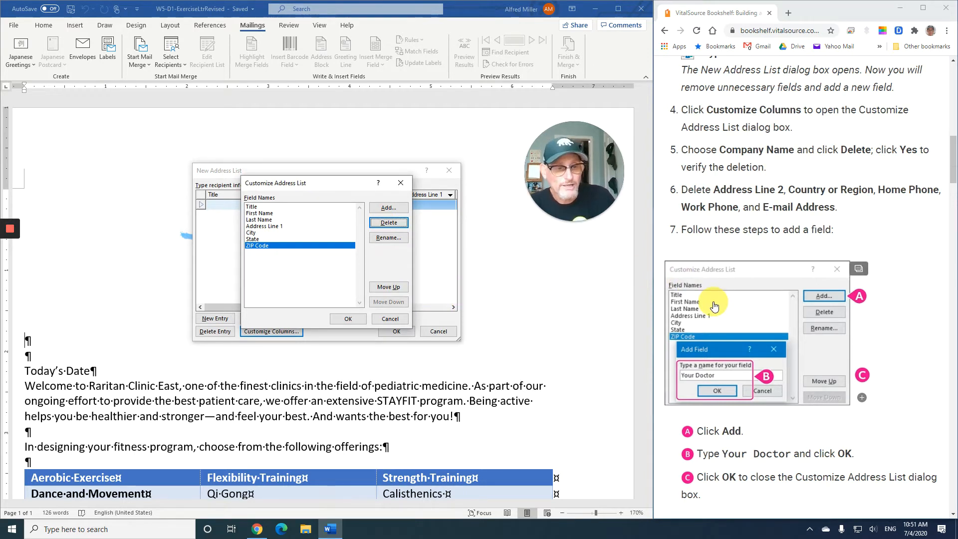
Step: Add a field named Your Doctor after ZIP Code in the address list, following the e-book instructions
scroll(714, 306, up, 3)
scroll(715, 306, down, 6)
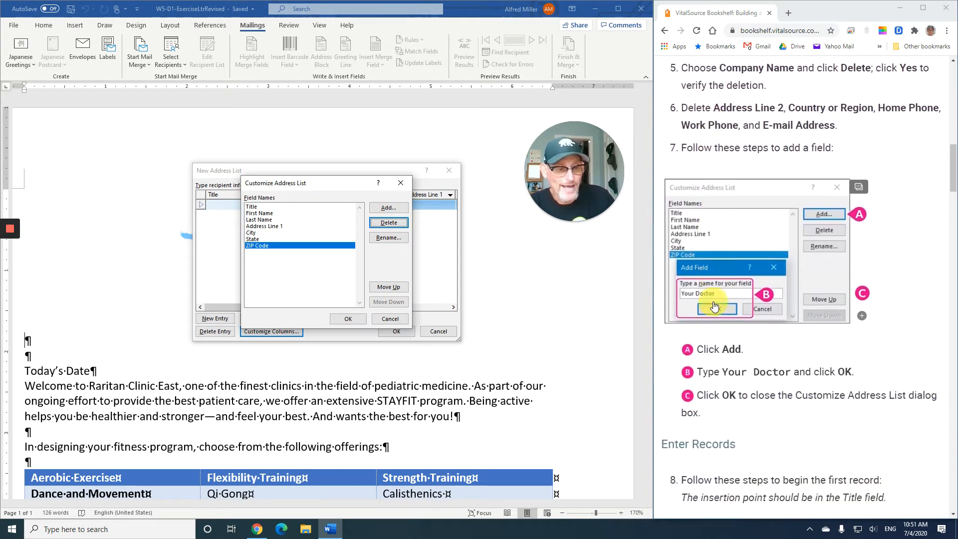
scroll(715, 306, up, 1)
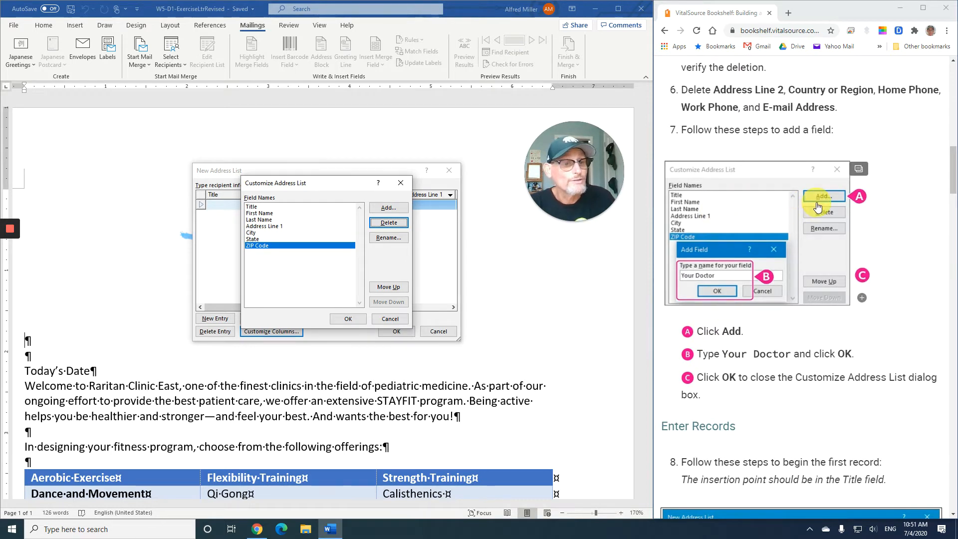
click(385, 211)
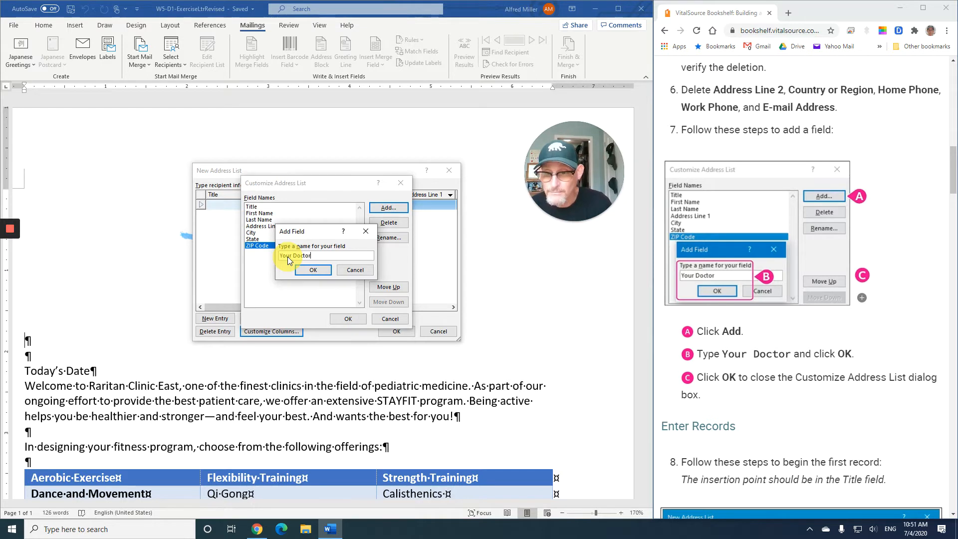
click(314, 270)
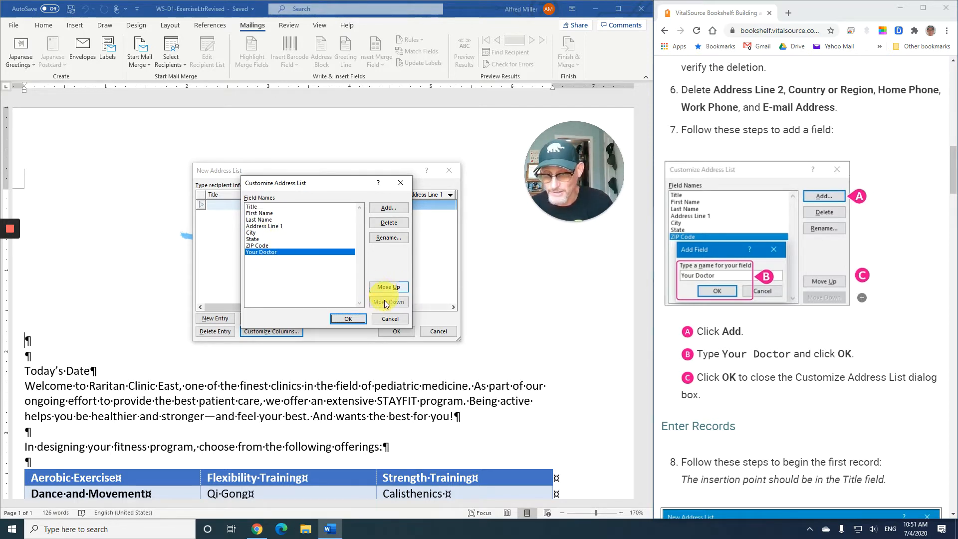
scroll(738, 350, down, 5)
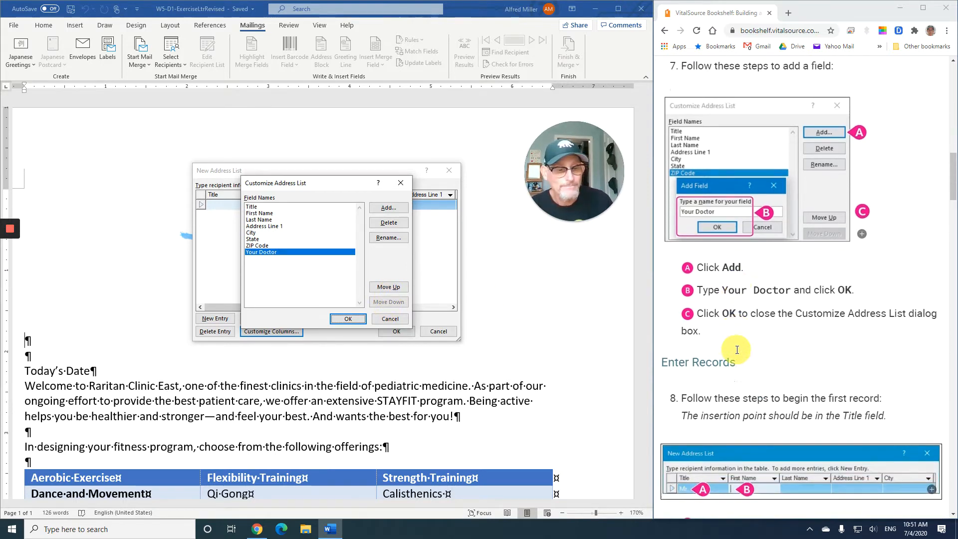
scroll(738, 349, down, 1)
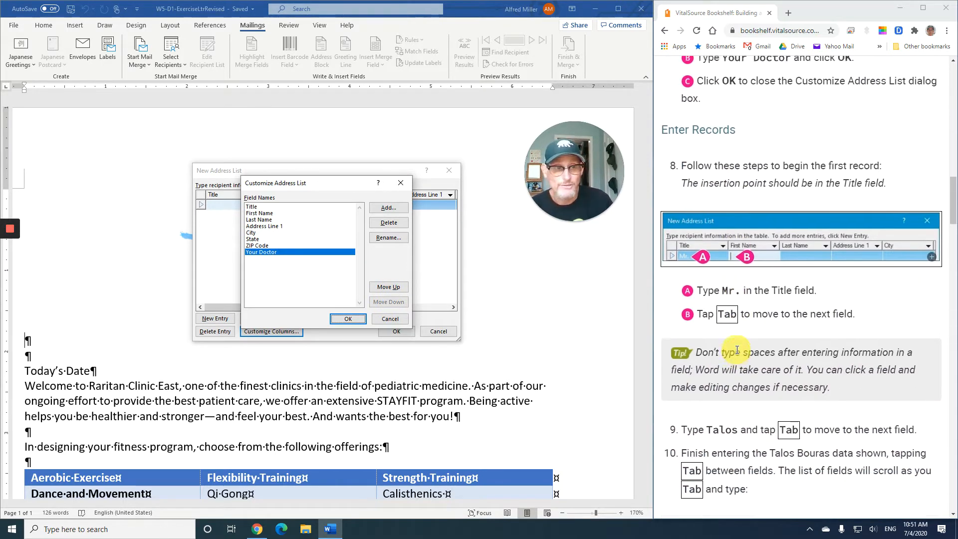
scroll(739, 353, up, 2)
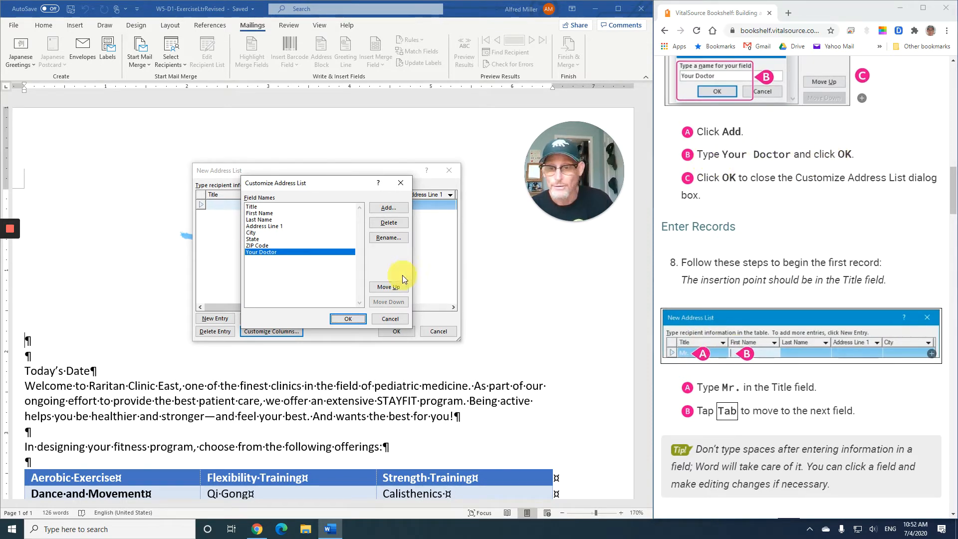
Step: Confirm the customized columns, then move the New Address List dialog aside and widen it slightly
click(352, 320)
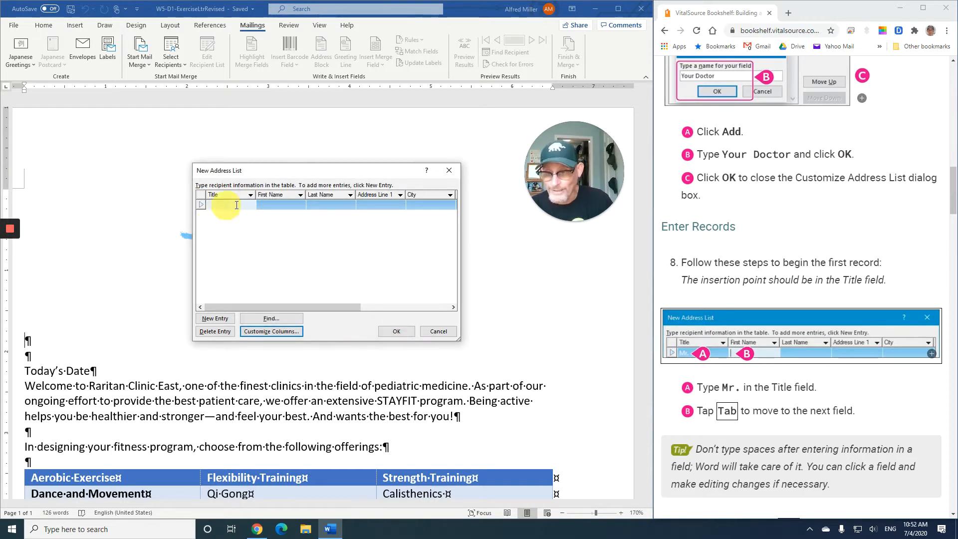
drag(290, 169, 199, 159)
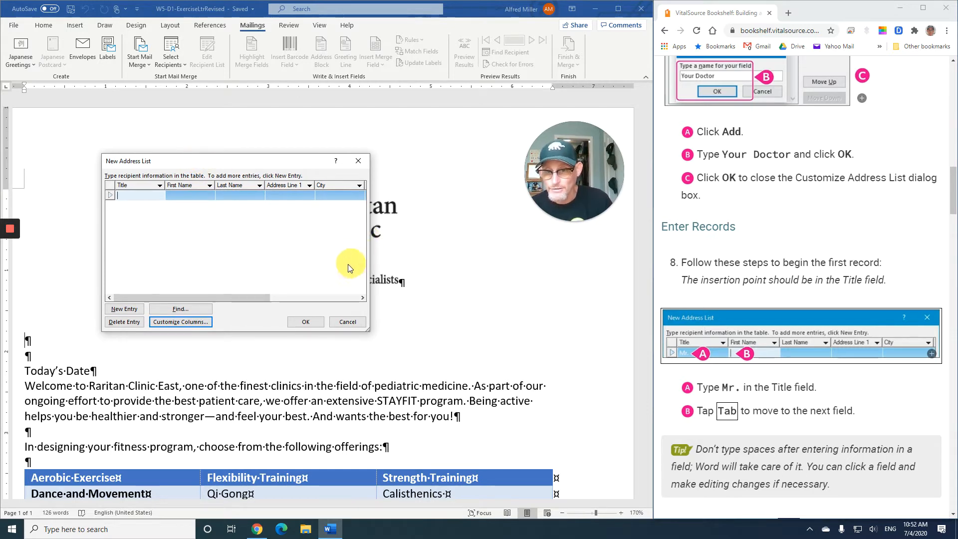
drag(265, 298, 201, 307)
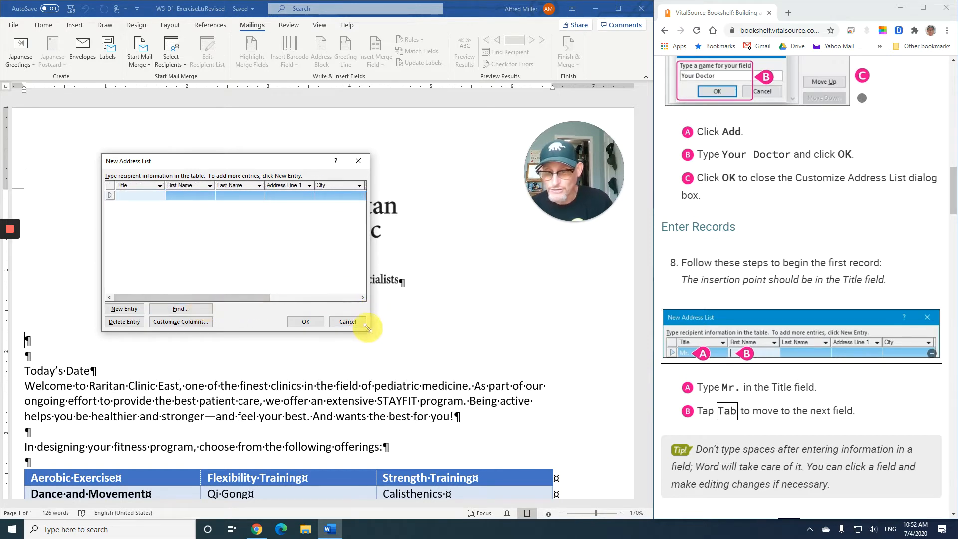
mouse_move(370, 330)
mouse_down()
mouse_move(532, 337)
mouse_move(382, 329)
mouse_up()
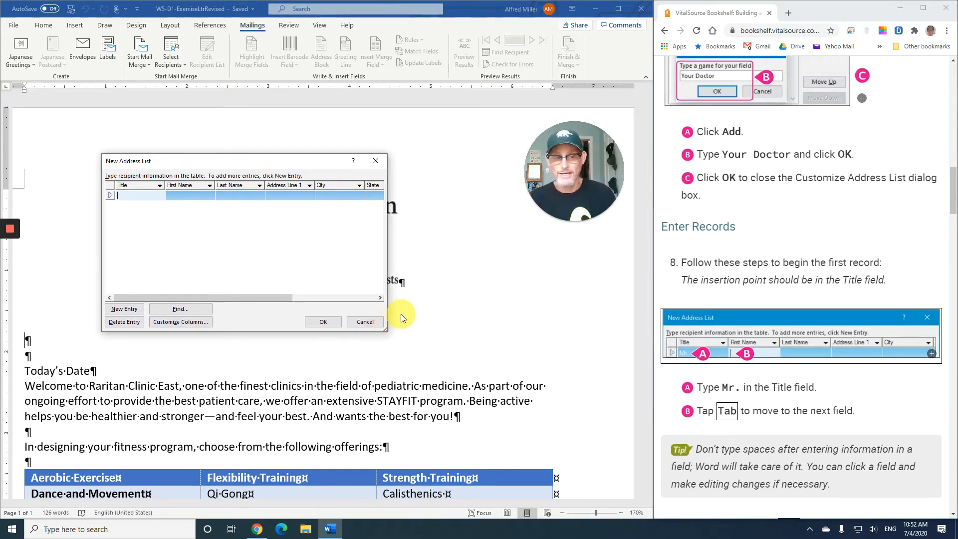
Step: Begin the first recipient record with the title Mr. and the first and last name given in the e-book
scroll(713, 340, down, 3)
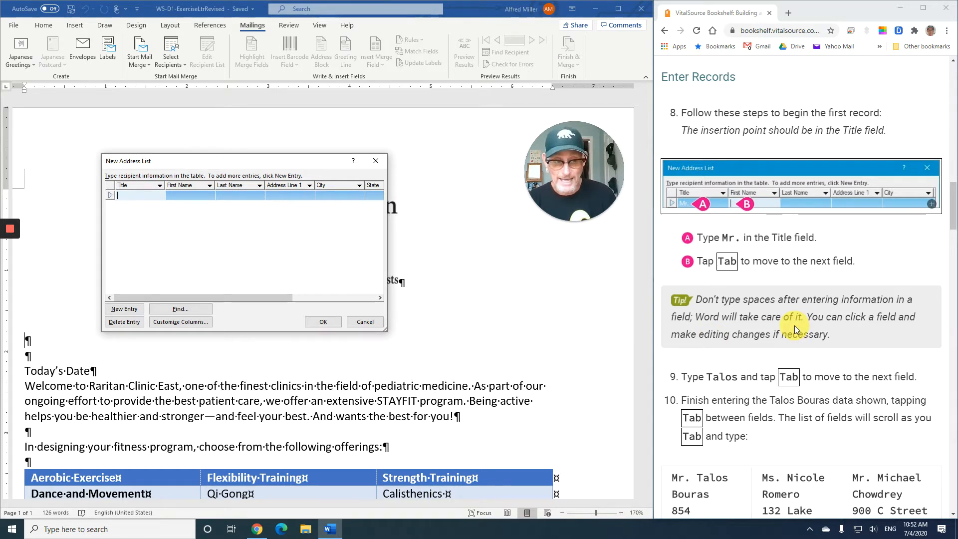
text(Mr.)
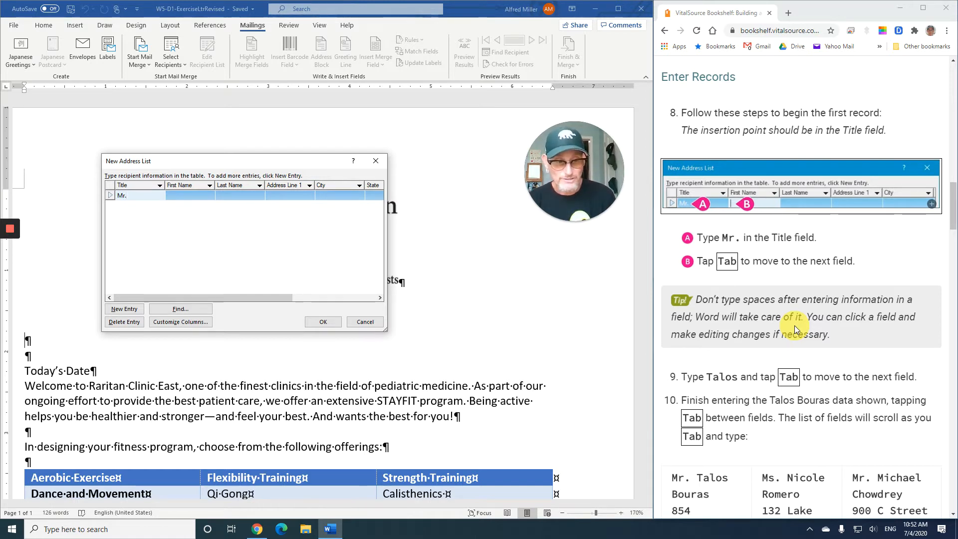
key(Tab)
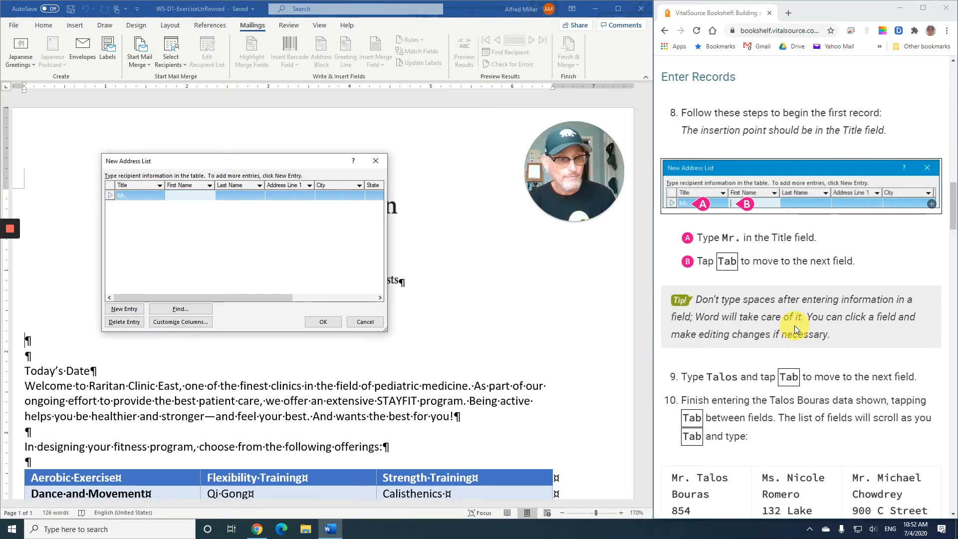
scroll(803, 325, down, 4)
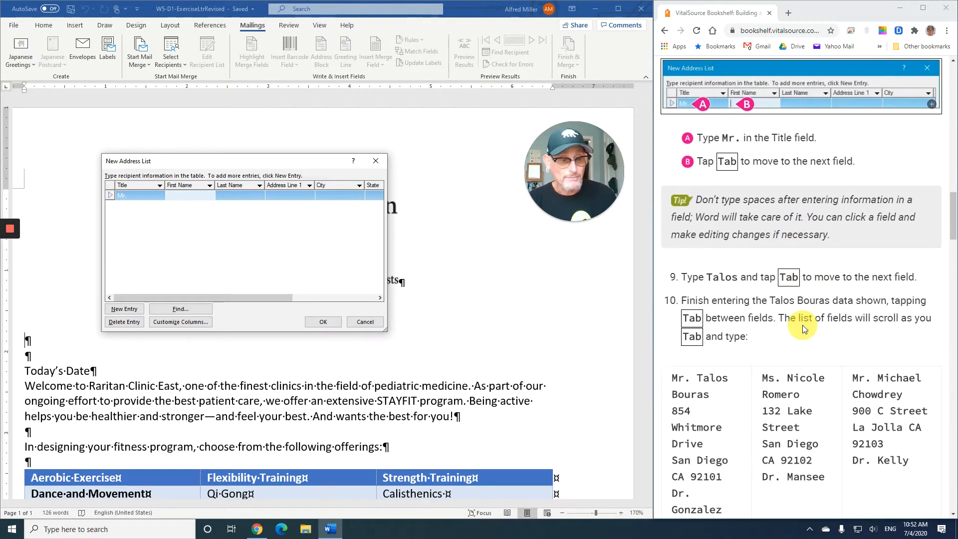
scroll(802, 324, down, 1)
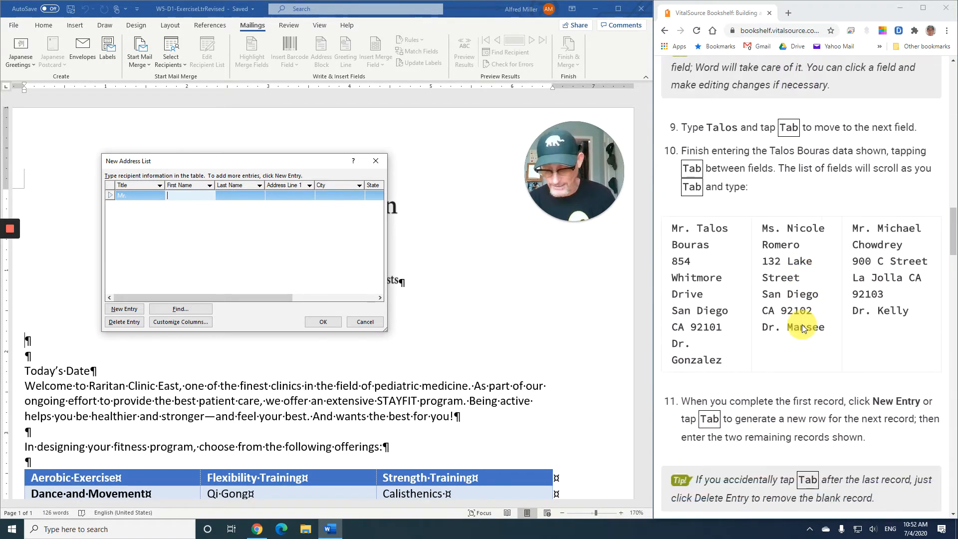
text(Talos)
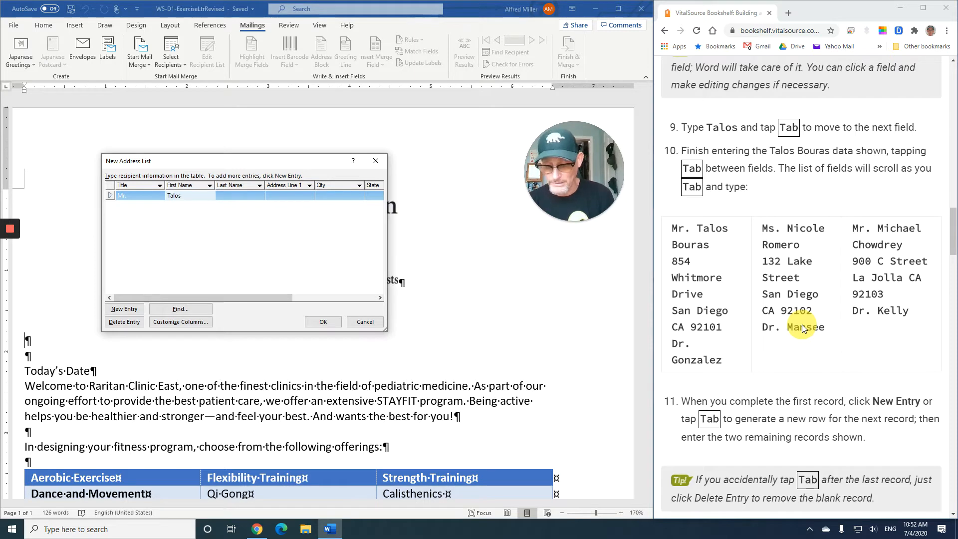
key(Tab)
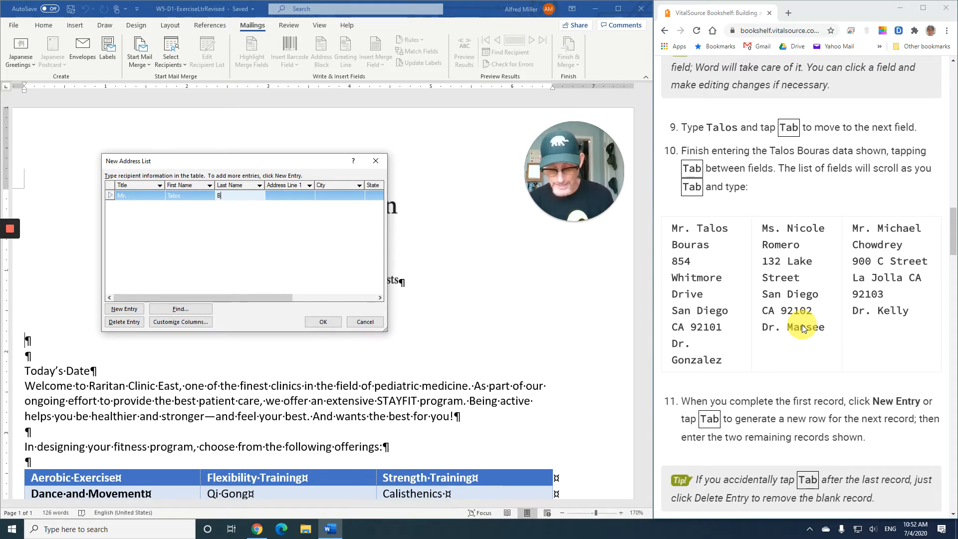
text(ouras)
key(Tab)
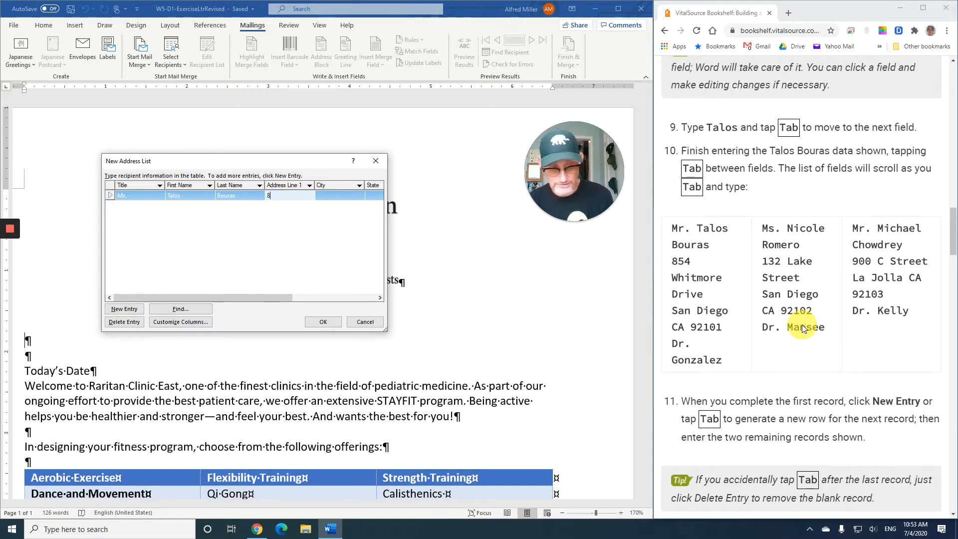
Step: Fill in the first recipient's street address and city as given in the e-book
text(854)
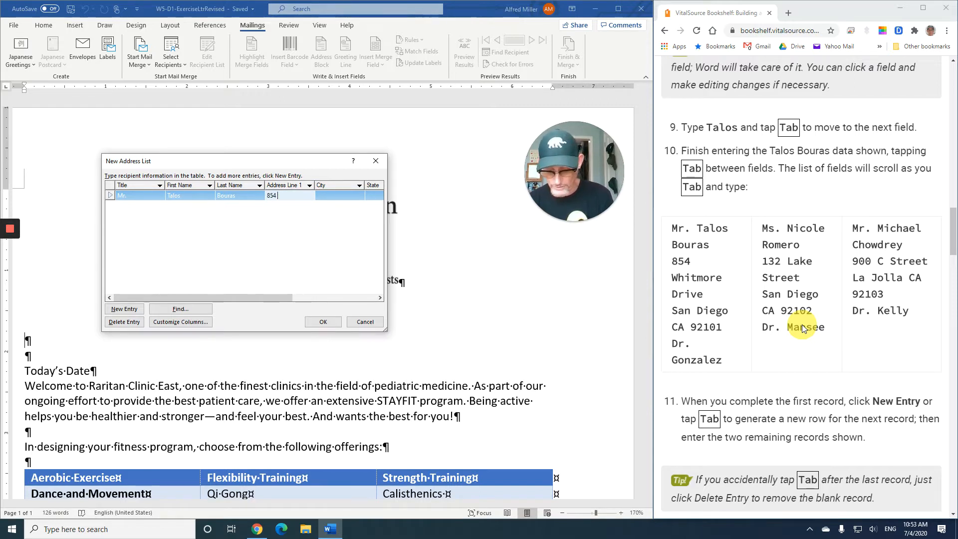
text( Whitmore )
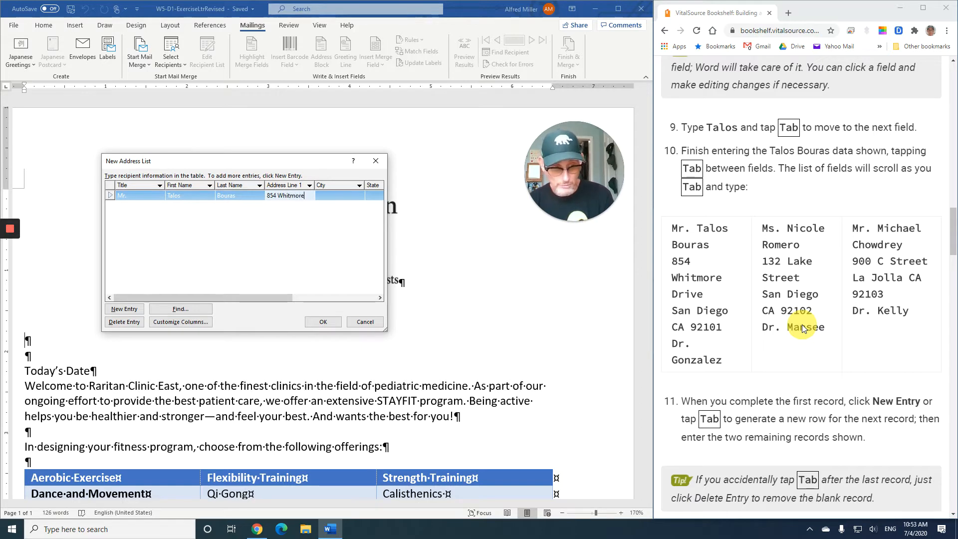
text(Drive)
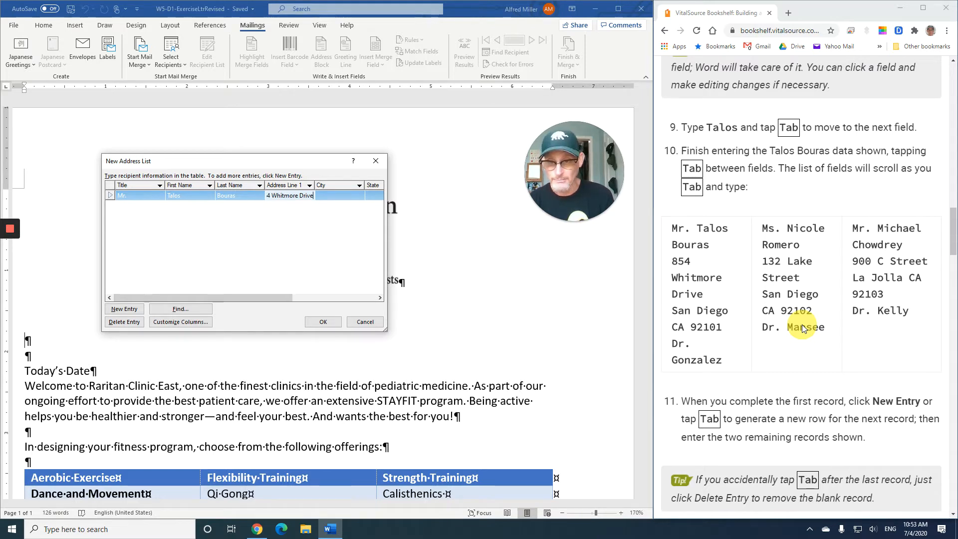
key(Tab)
text(San )
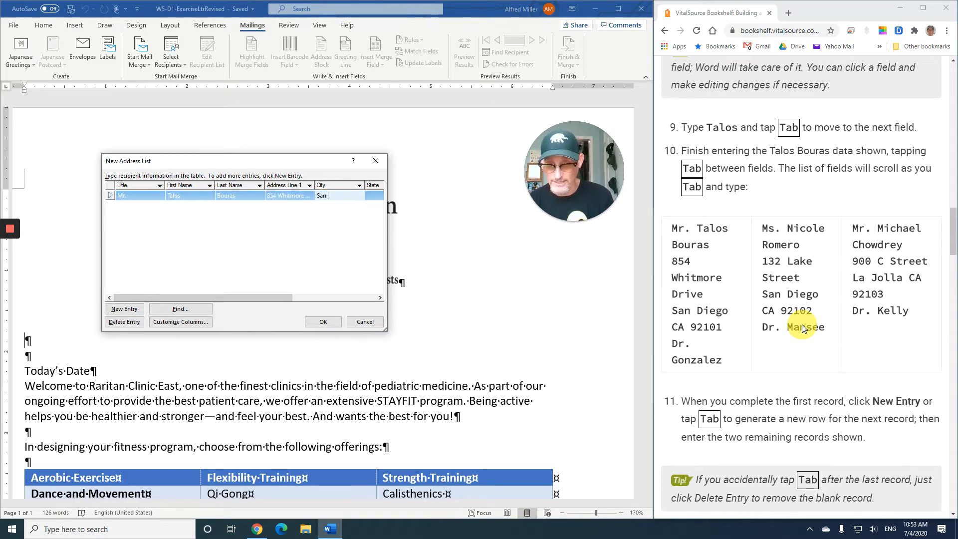
text(Diego)
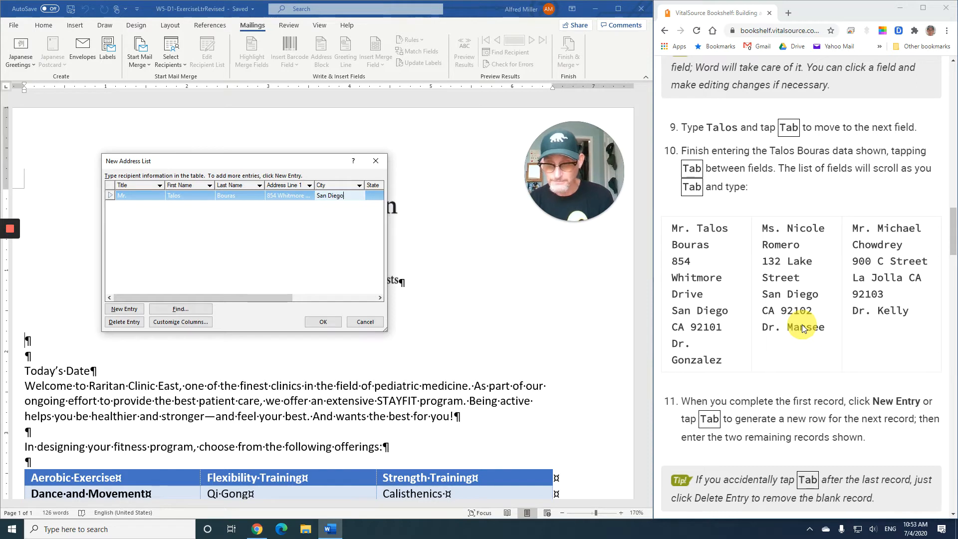
key(Tab)
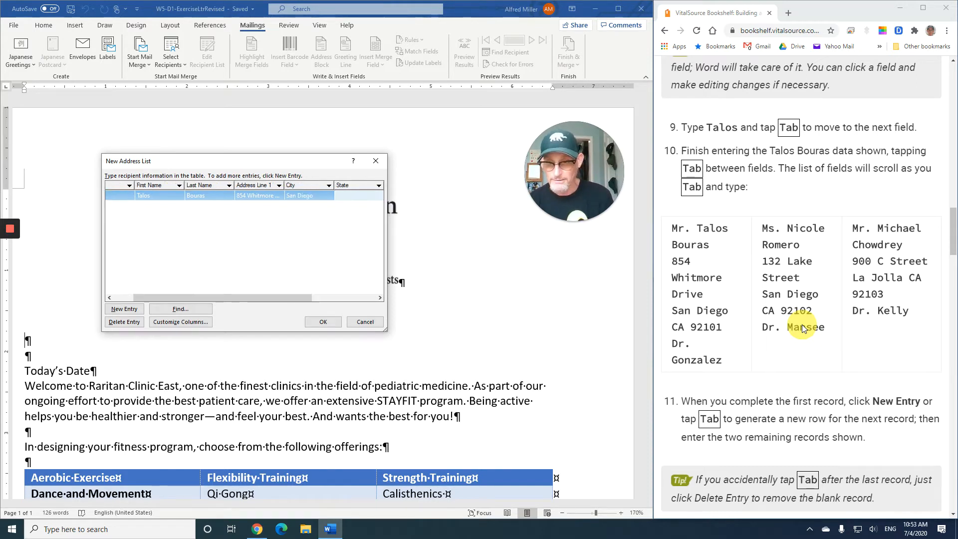
Step: Complete the first record with the e-book's state, ZIP code and doctor's name, and start a new record
text(CA)
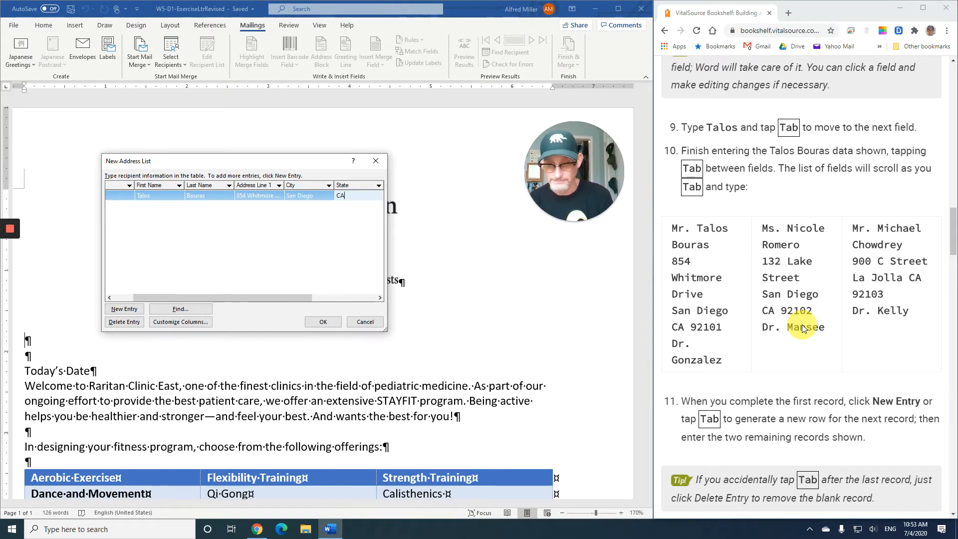
key(Tab)
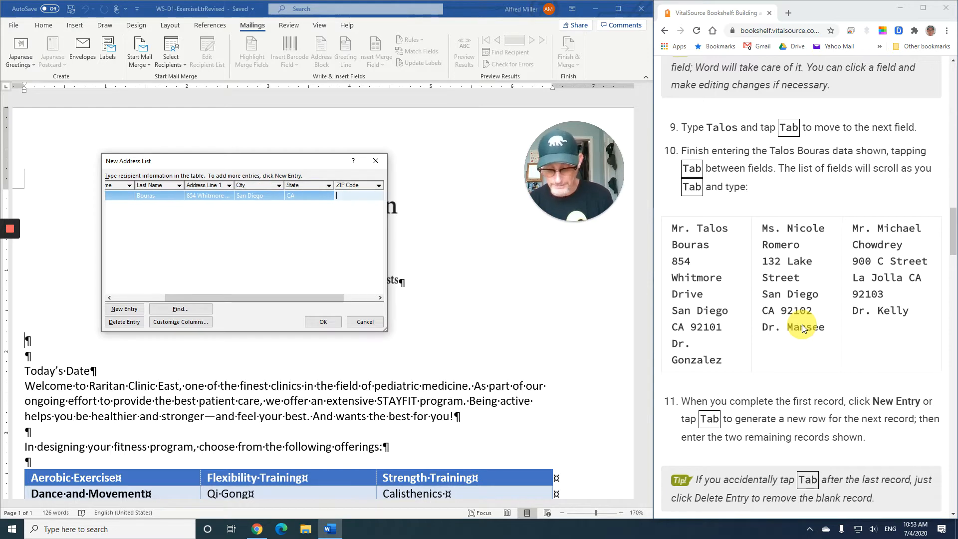
text(92101)
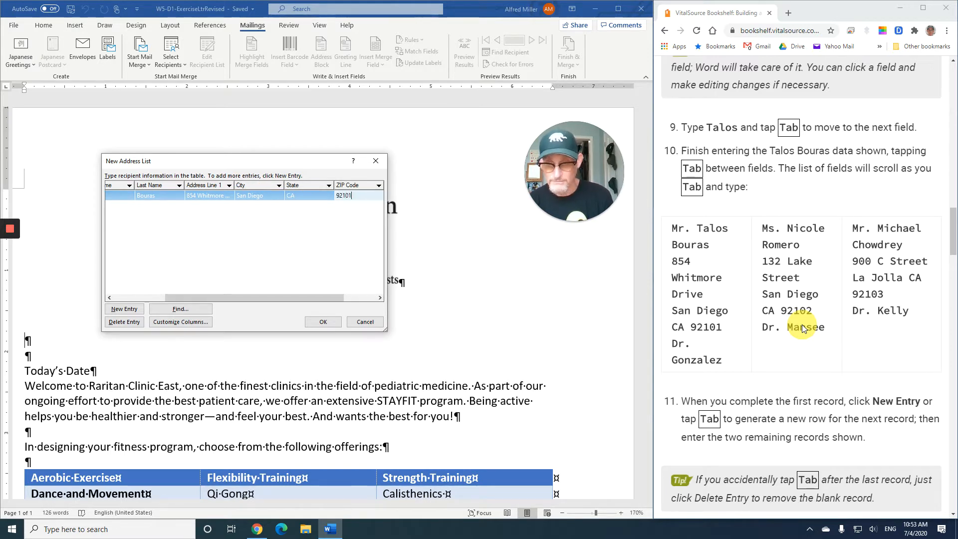
key(Tab)
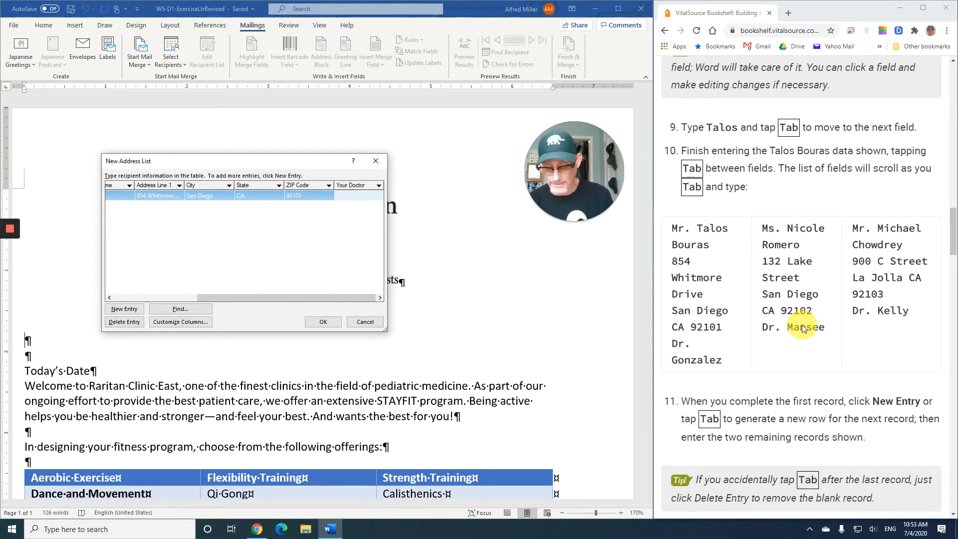
text(Dr. )
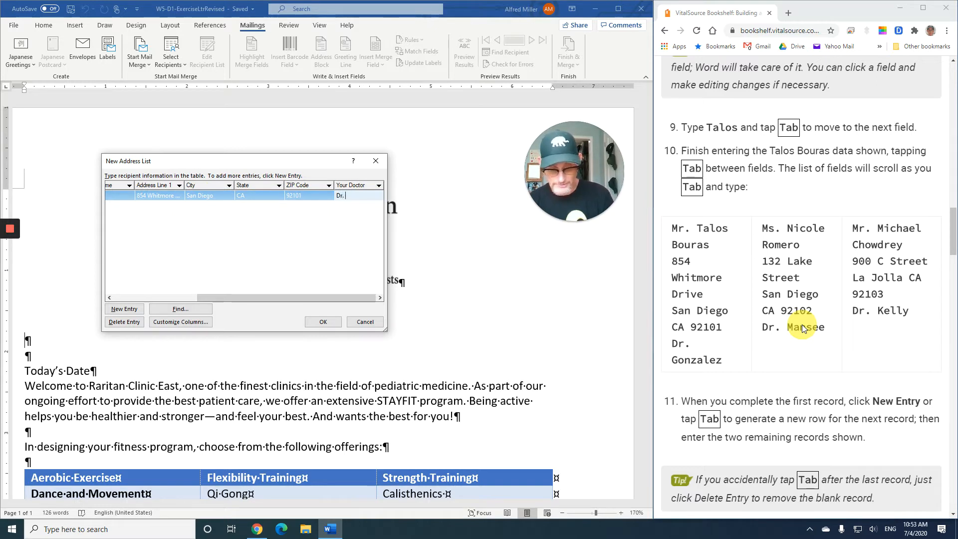
text(Go)
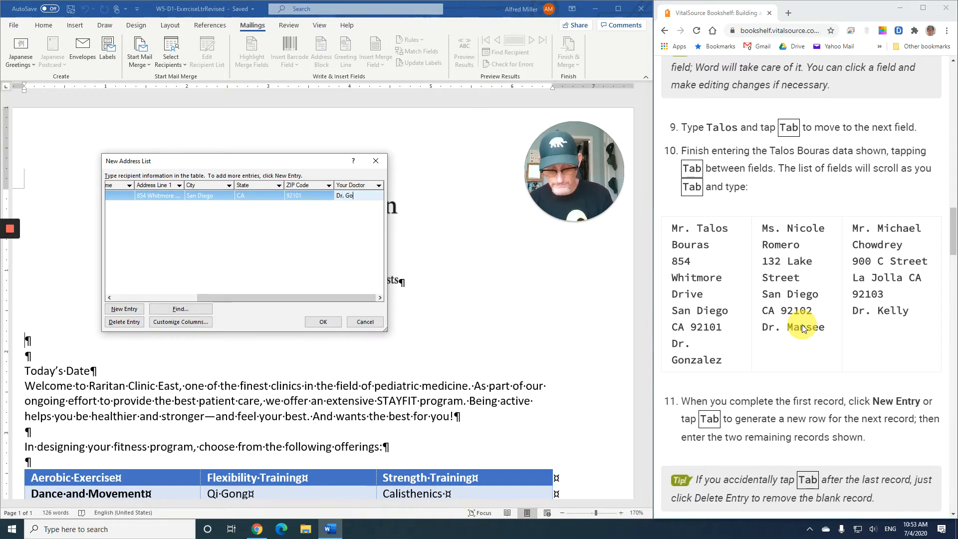
text(nzal)
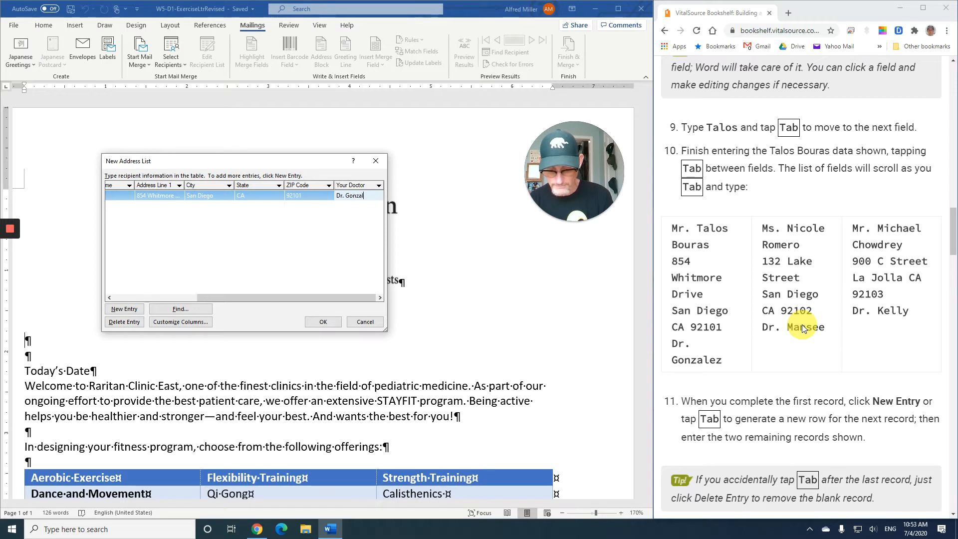
text(ez)
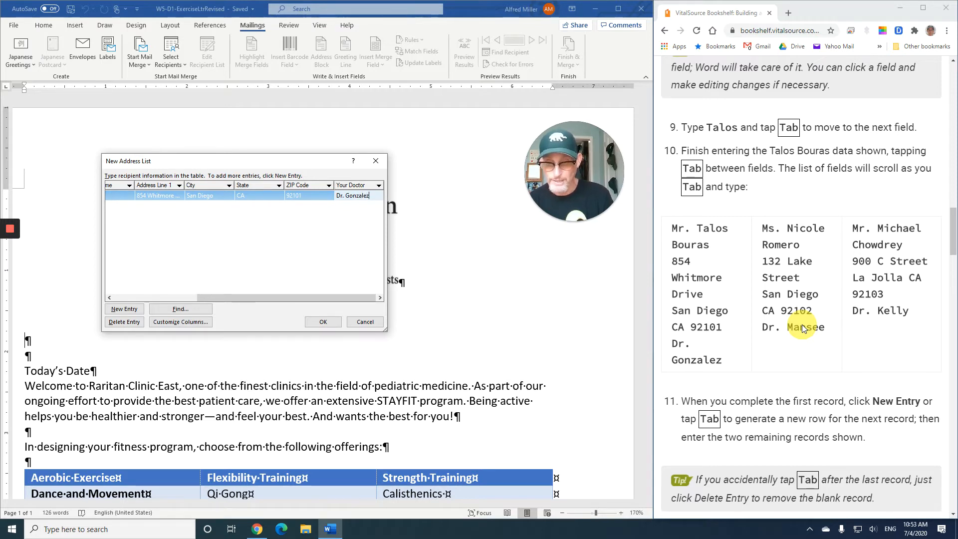
key(Tab)
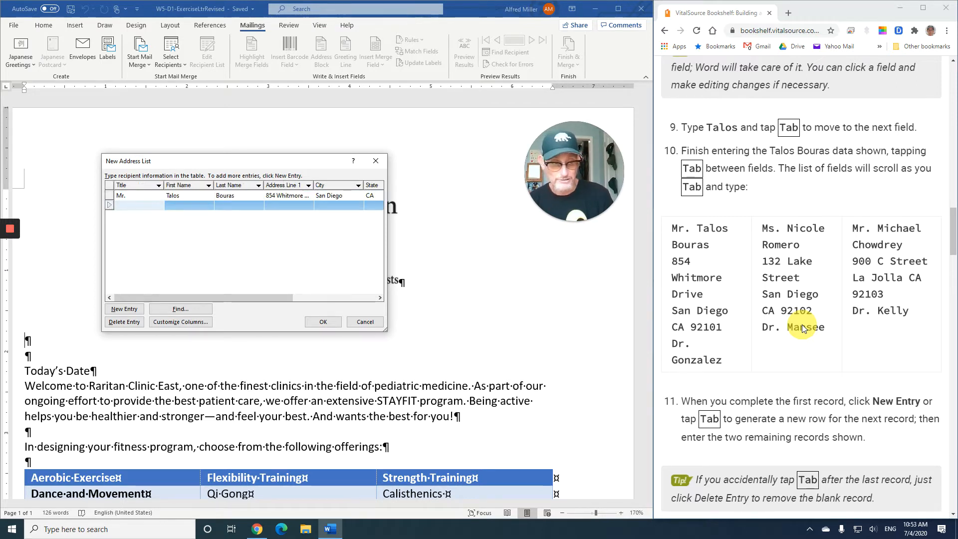
Step: Enter the title Ms. and the e-book's second recipient's first and last name in the new record
text(Ms.)
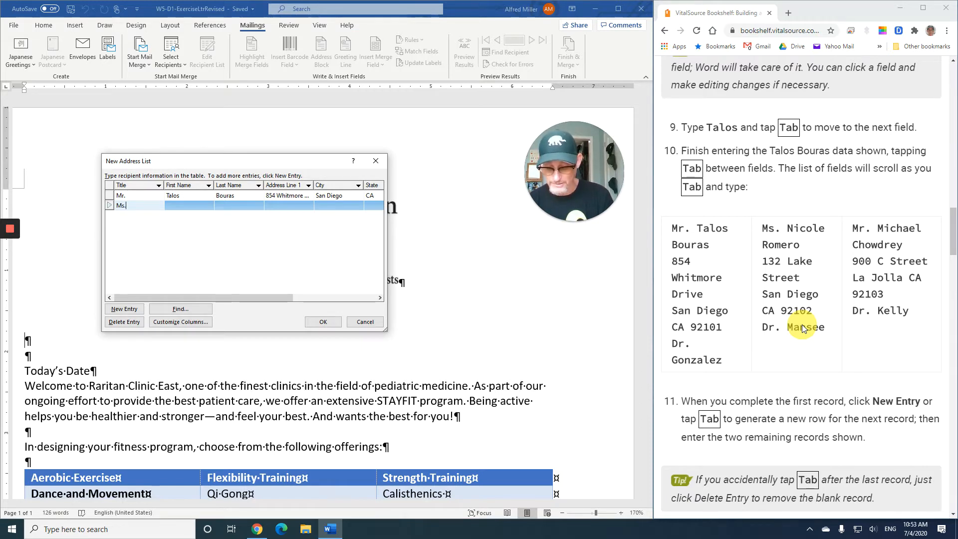
key(Tab)
text(Ni)
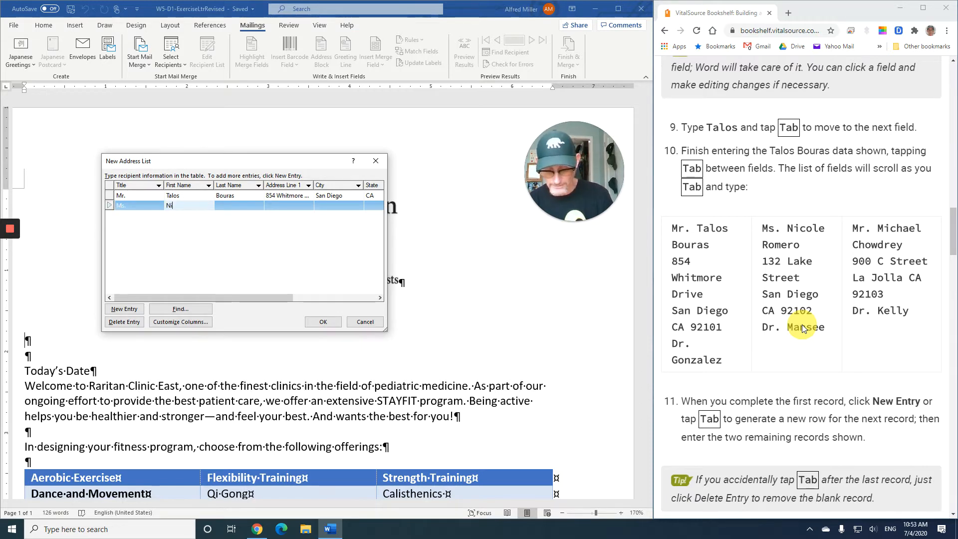
text(cole)
key(Tab)
text(Rome)
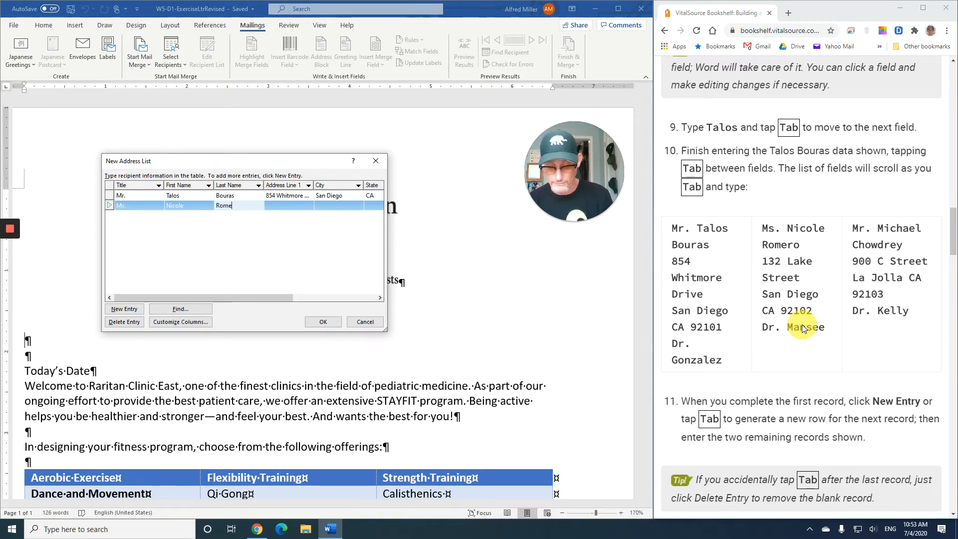
text(ro)
key(Tab)
Step: Fill in the second recipient's street address and city from the e-book
text(132 )
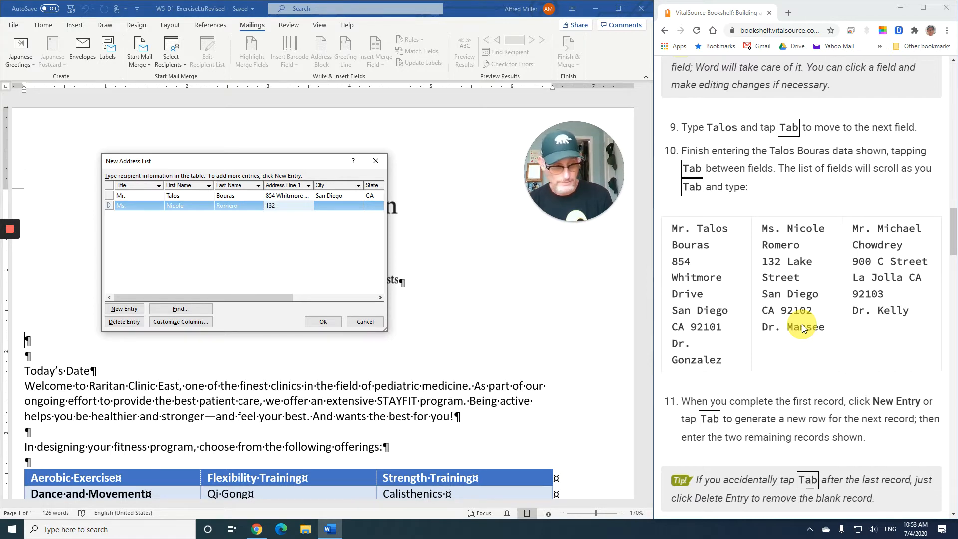
text(Lake Sy)
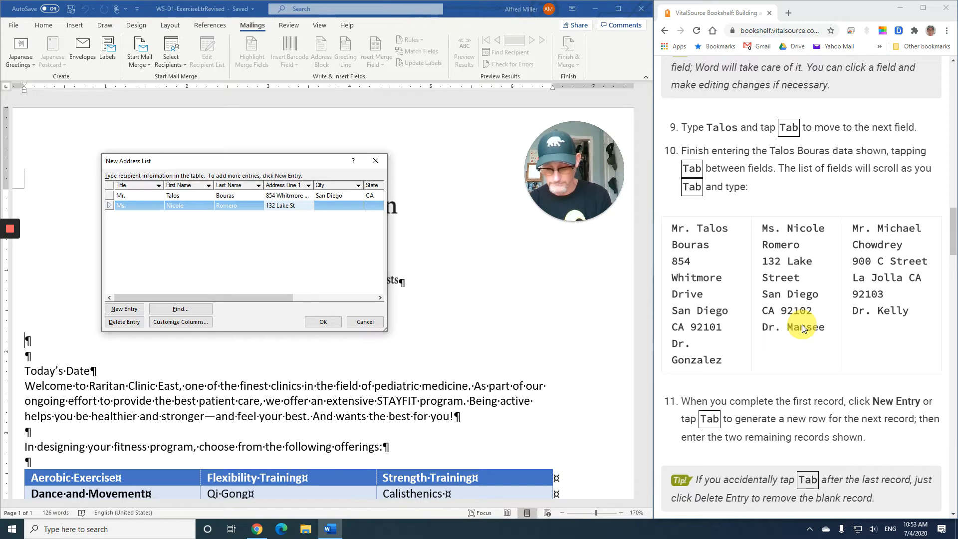
text(reet)
key(Tab)
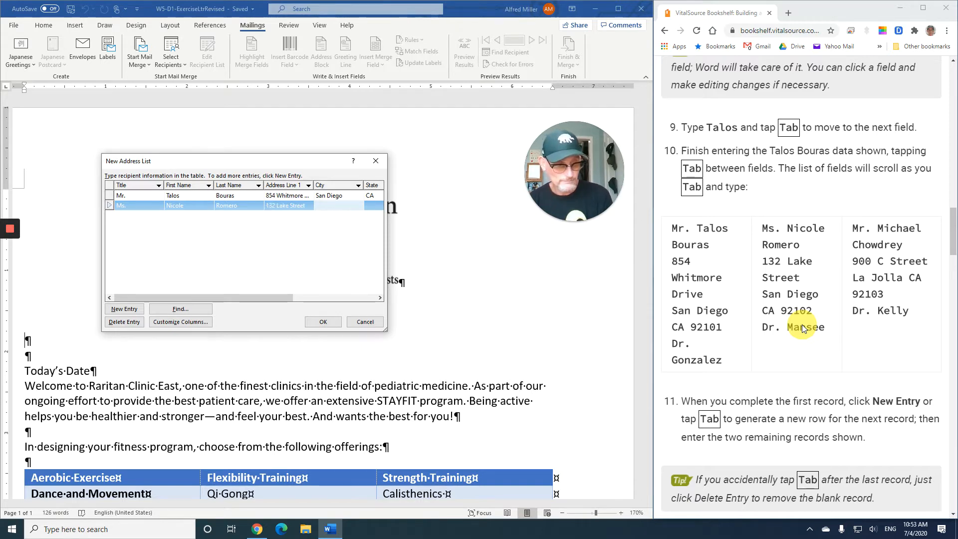
text(San)
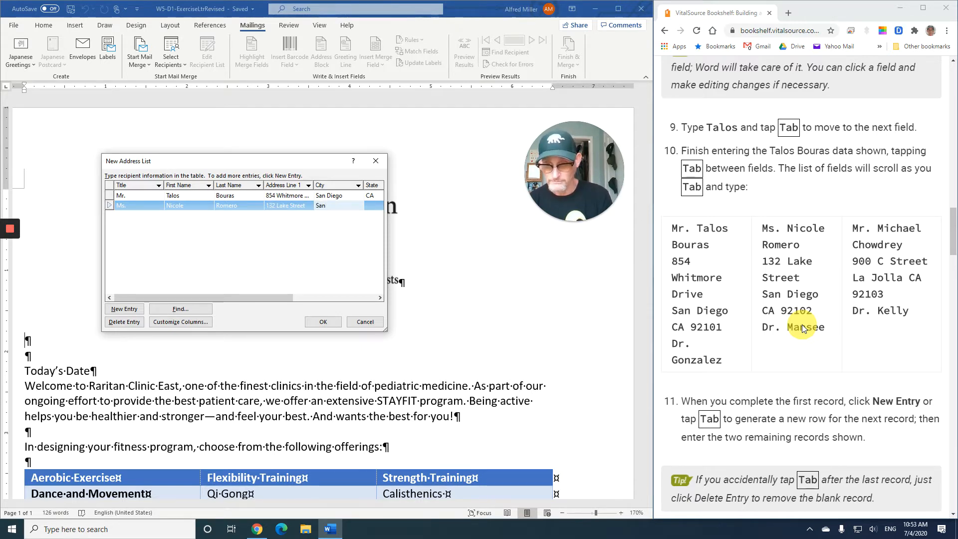
text( Diego)
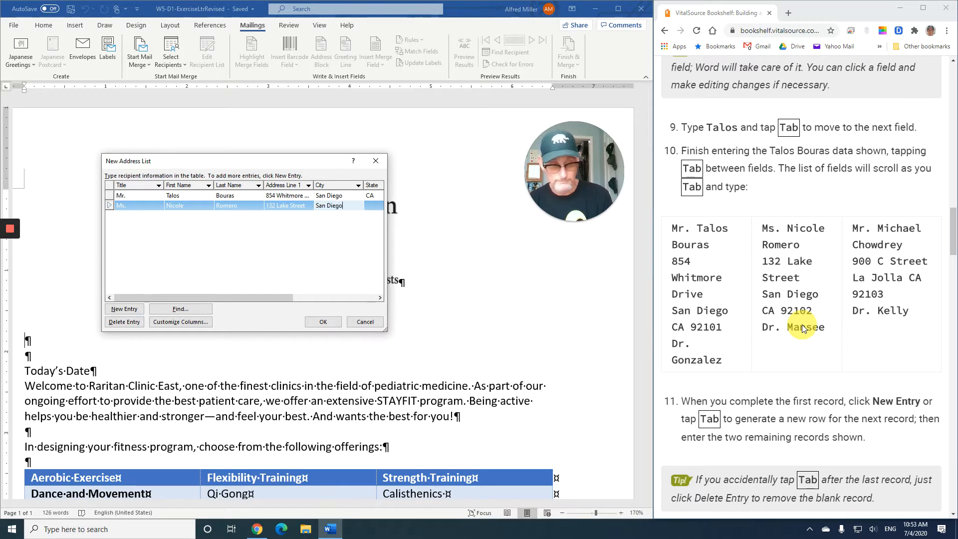
Step: Complete the second record with the recipient's state, ZIP code and doctor's name, and start a new record
key(Tab)
text(CA)
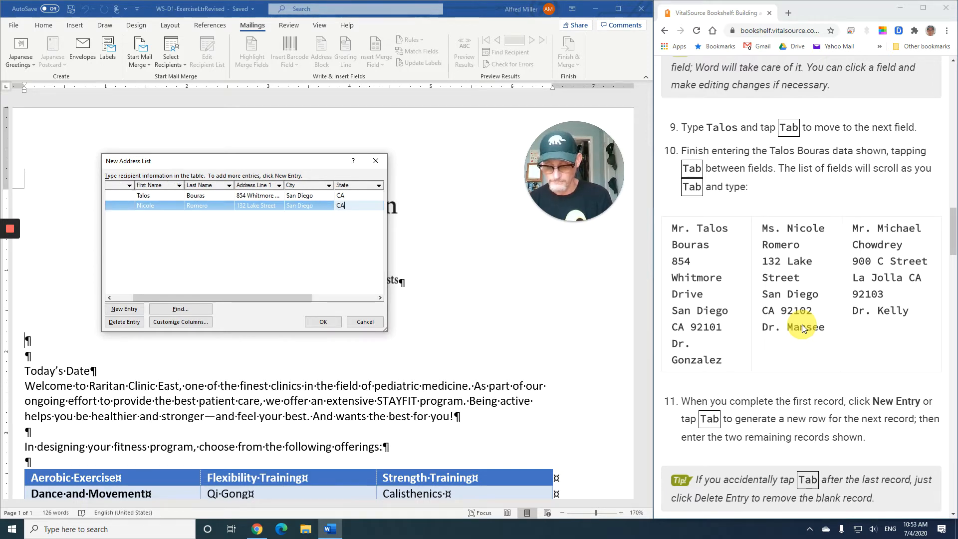
key(Tab)
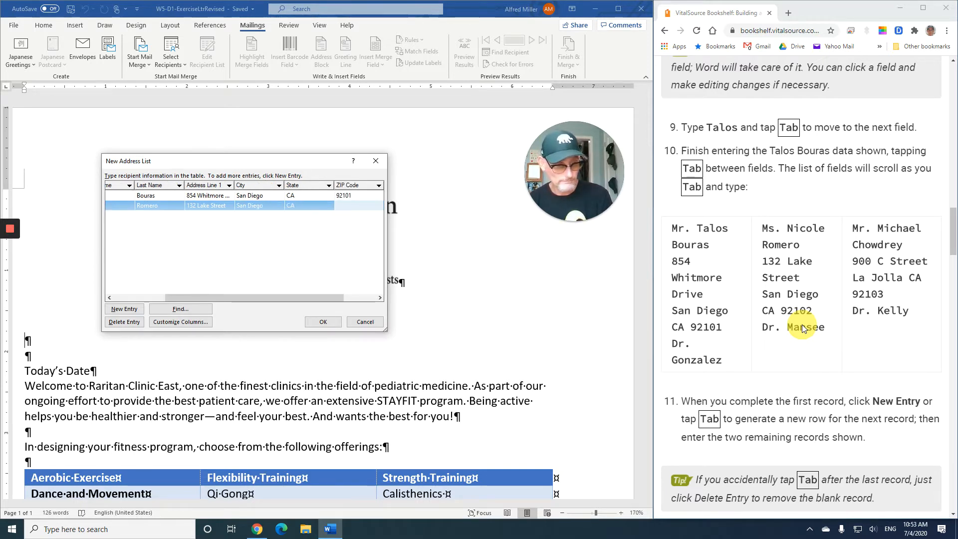
text(92101)
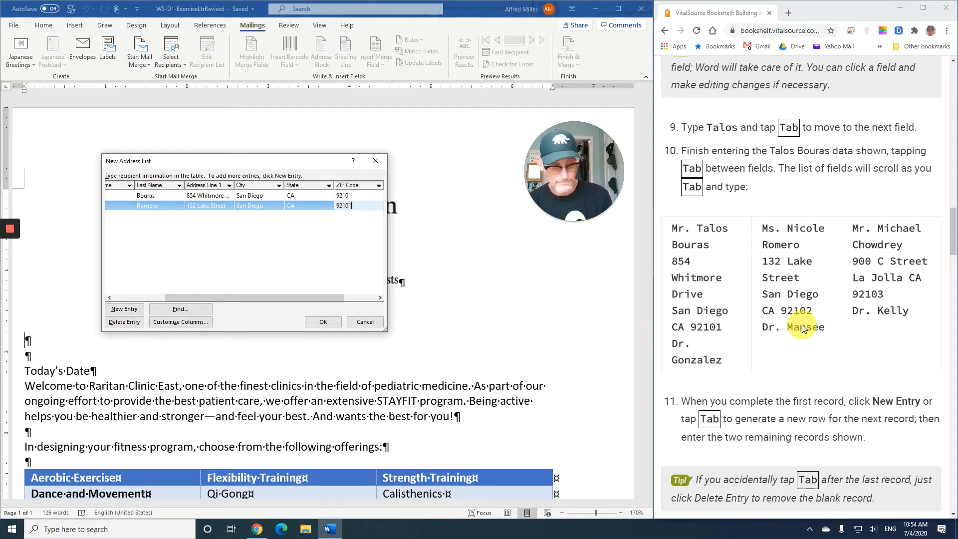
key(Tab)
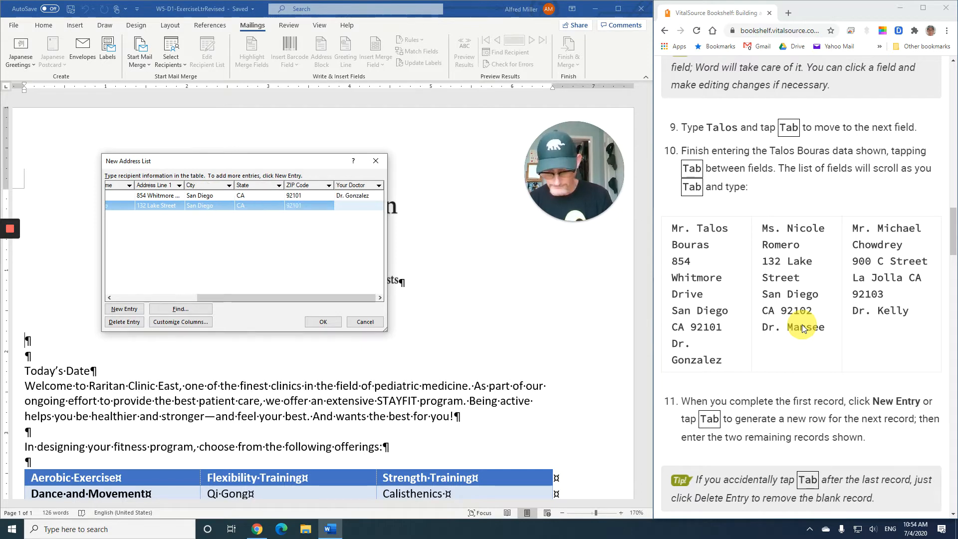
text(Dr.)
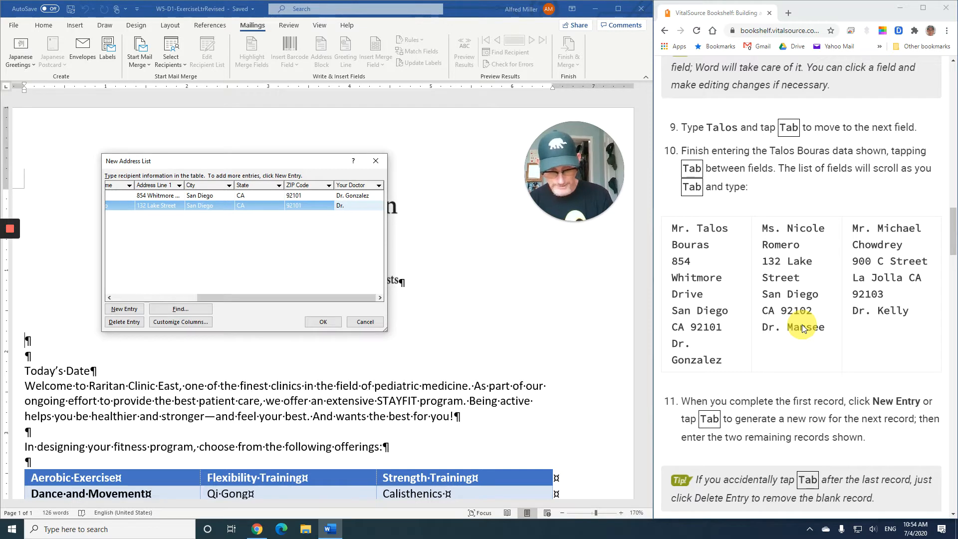
text( M)
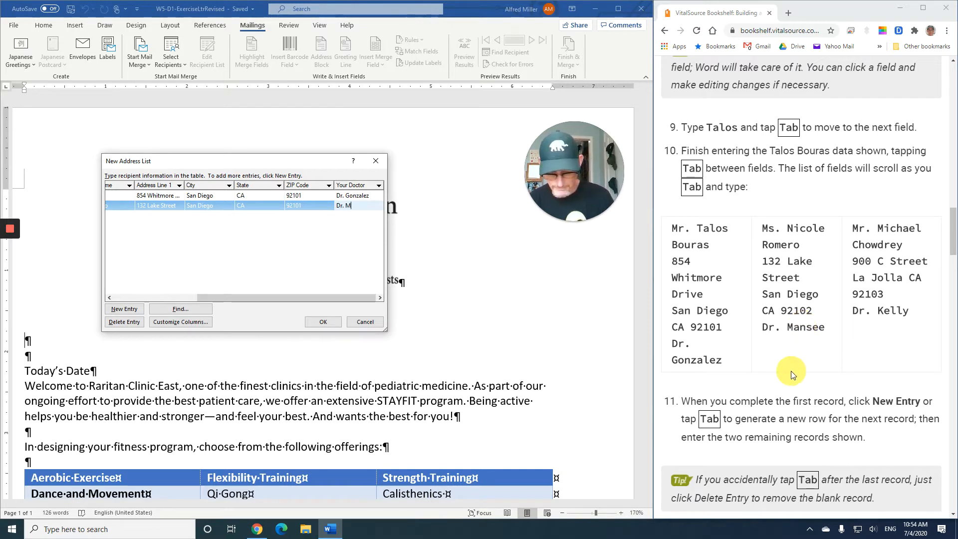
text(ansee)
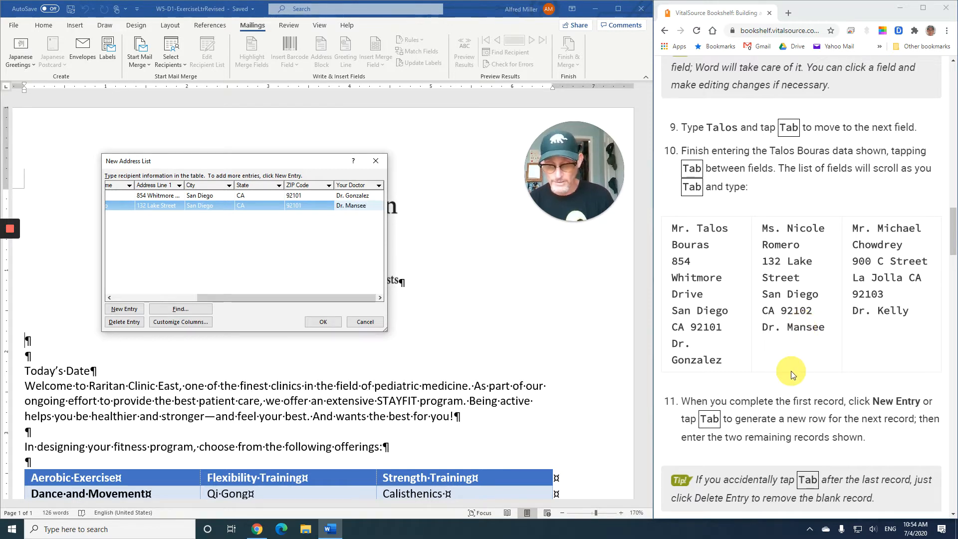
key(Tab)
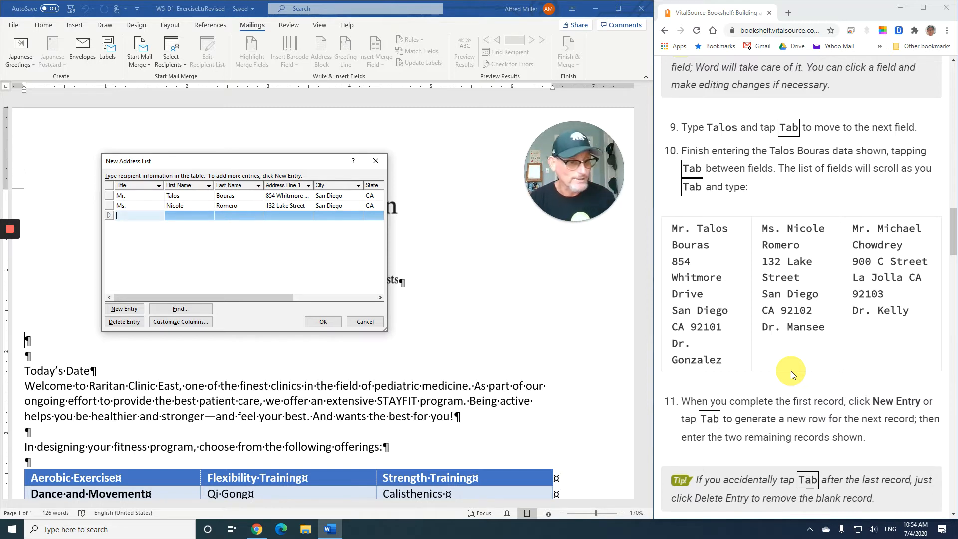
Step: Enter the title Mr. and the e-book's third recipient's first and last name in the new record
text(Mr.)
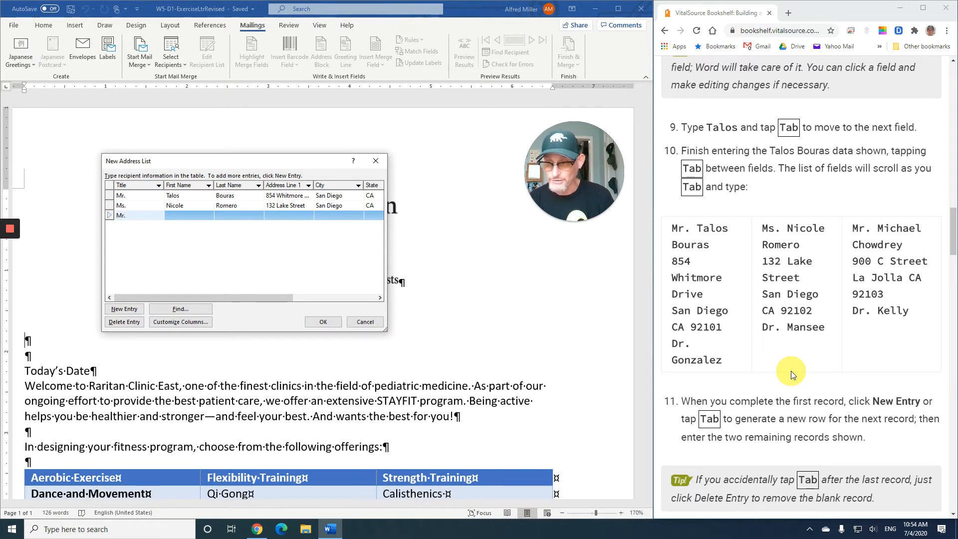
key(Tab)
text(Michae)
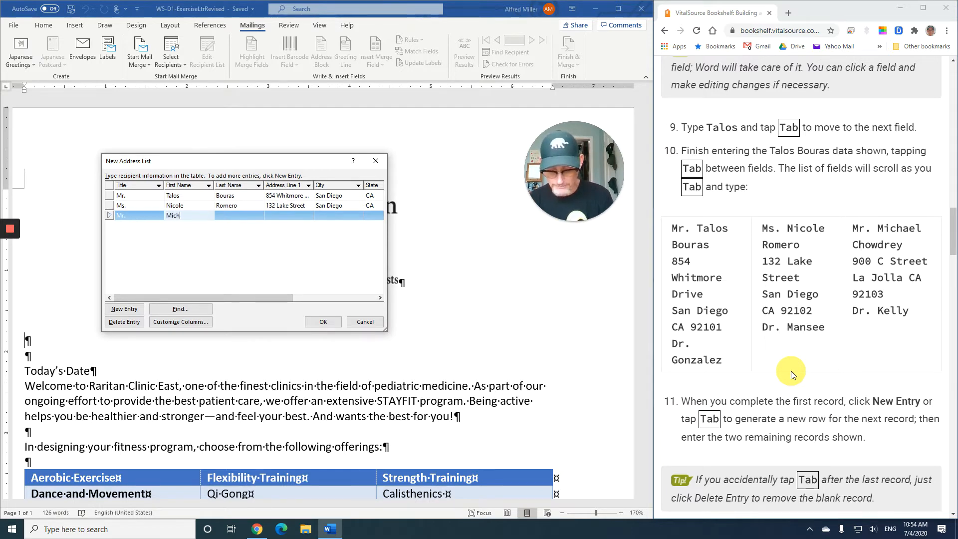
key(Tab)
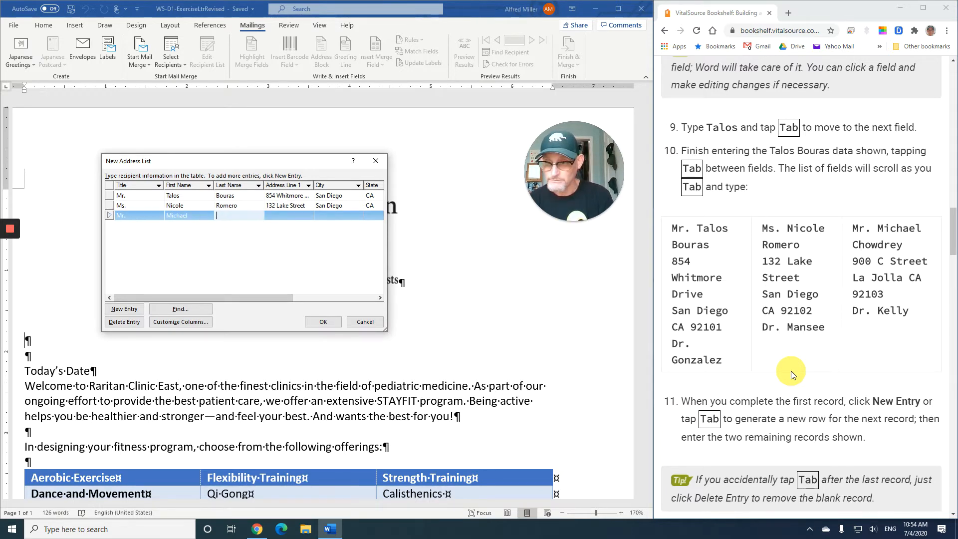
text(Cho)
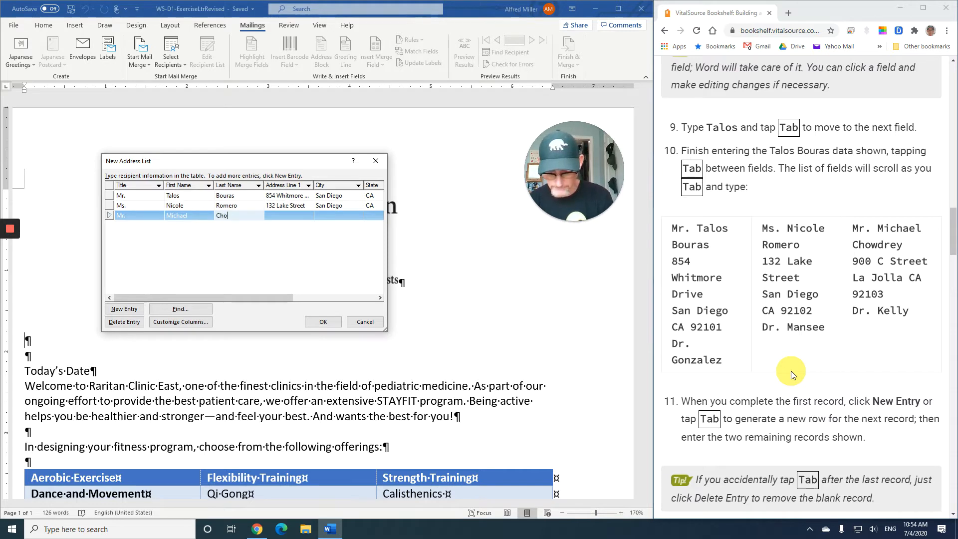
text(wdrey)
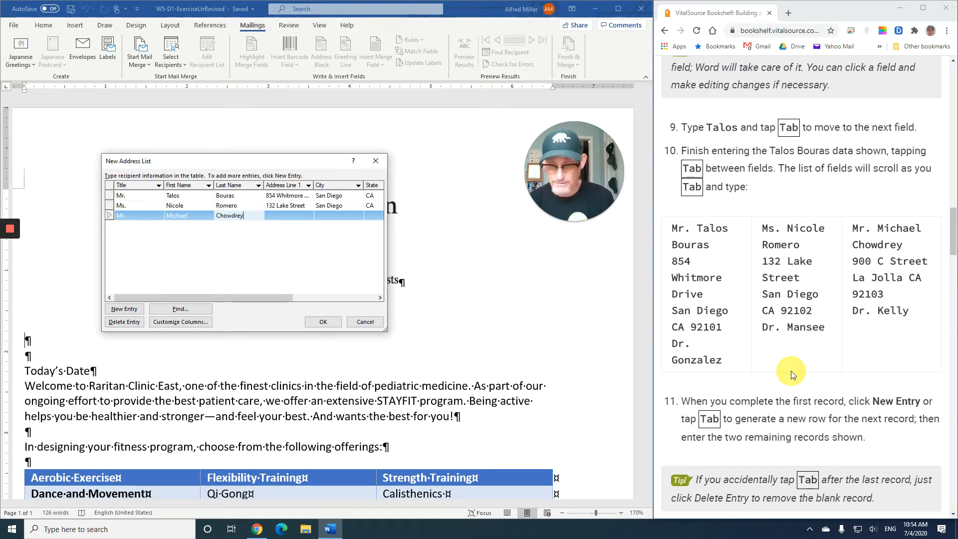
Step: Fill in the third recipient's street address and city as given in the e-book
key(Tab)
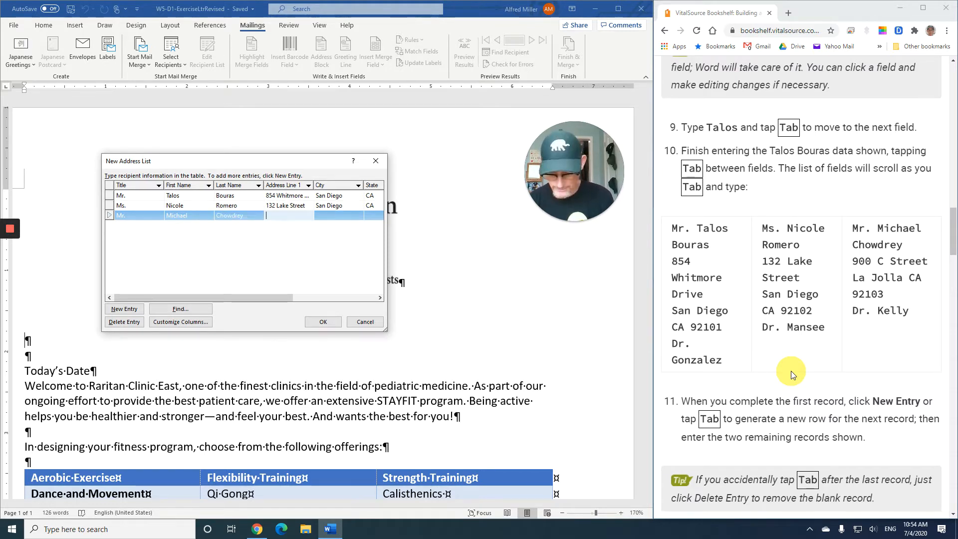
text(900 )
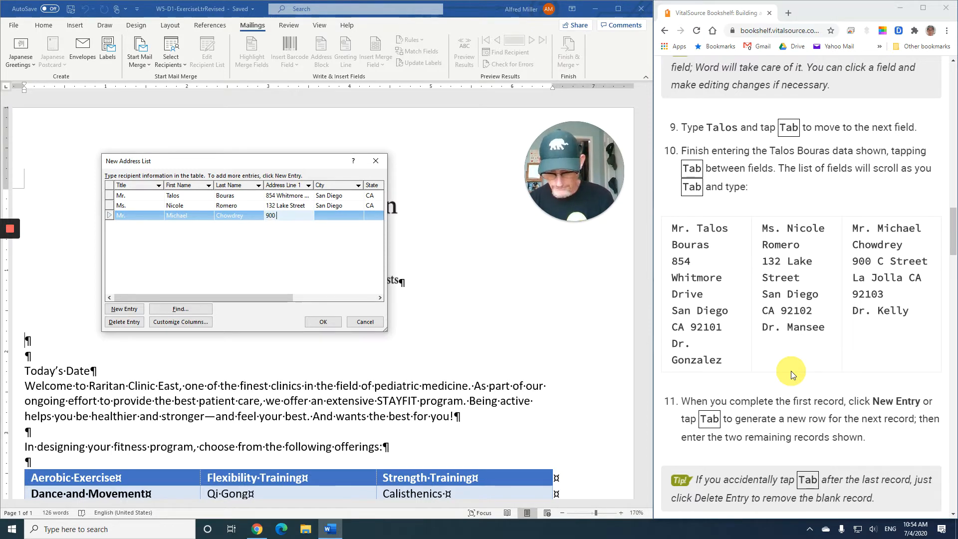
text(C S)
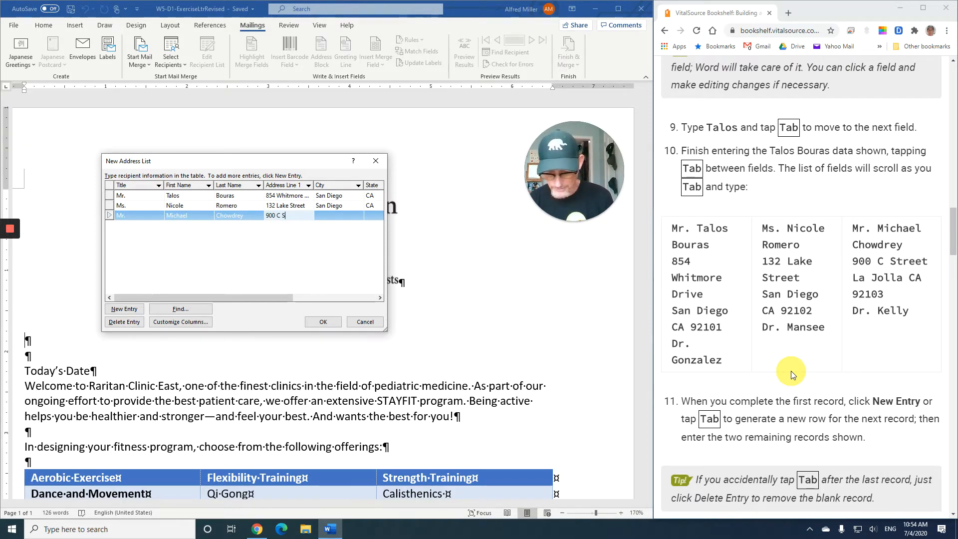
text(treet)
key(Tab)
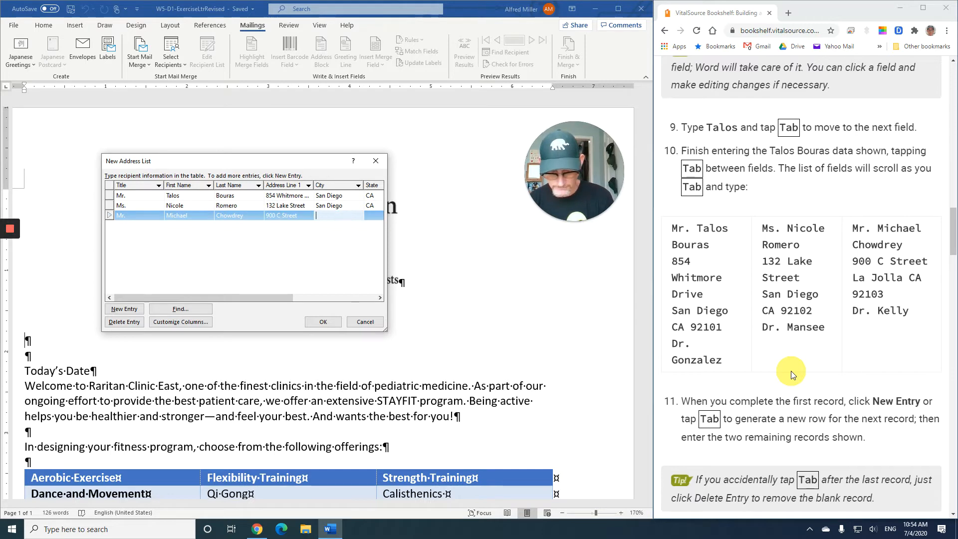
text(La Jolla)
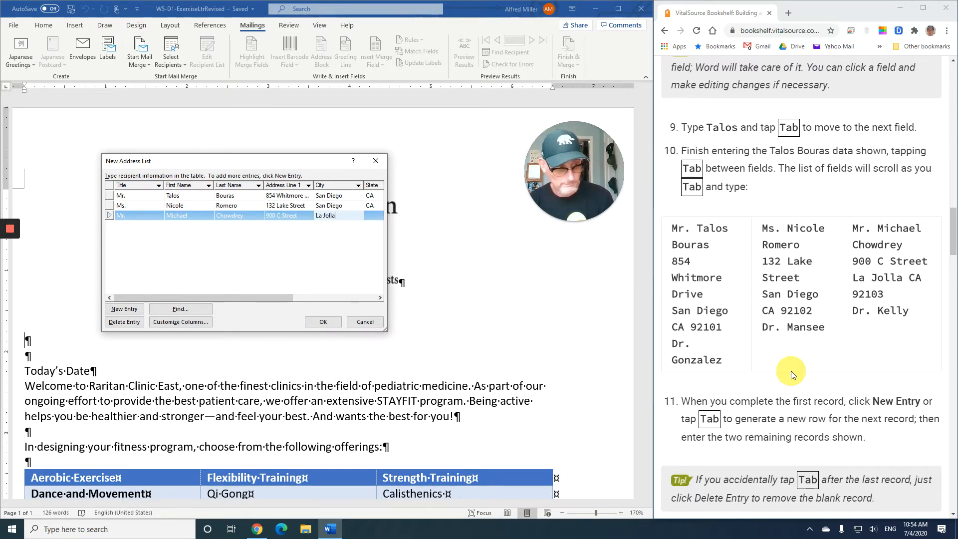
Step: Complete the third record with the e-book's state, ZIP code and doctor's name
key(Tab)
text(CA)
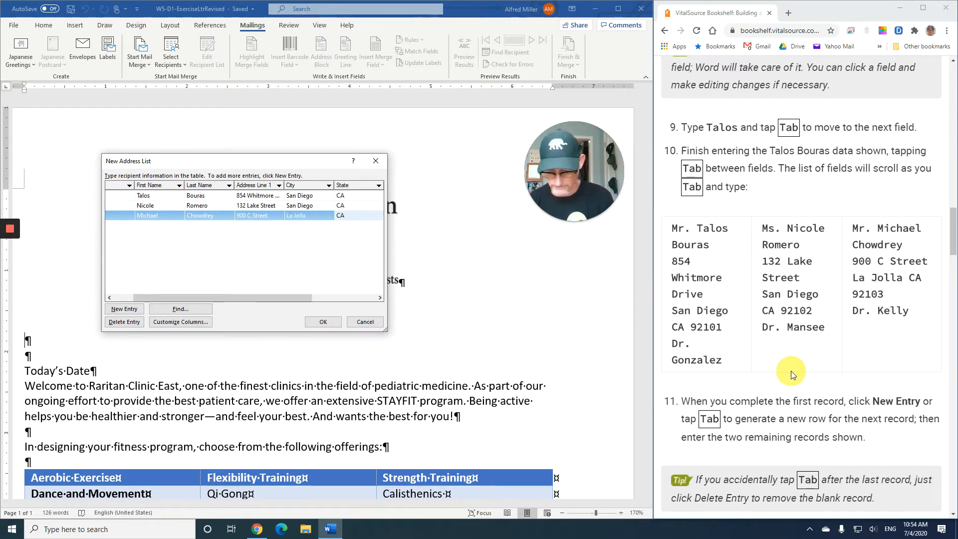
key(Tab)
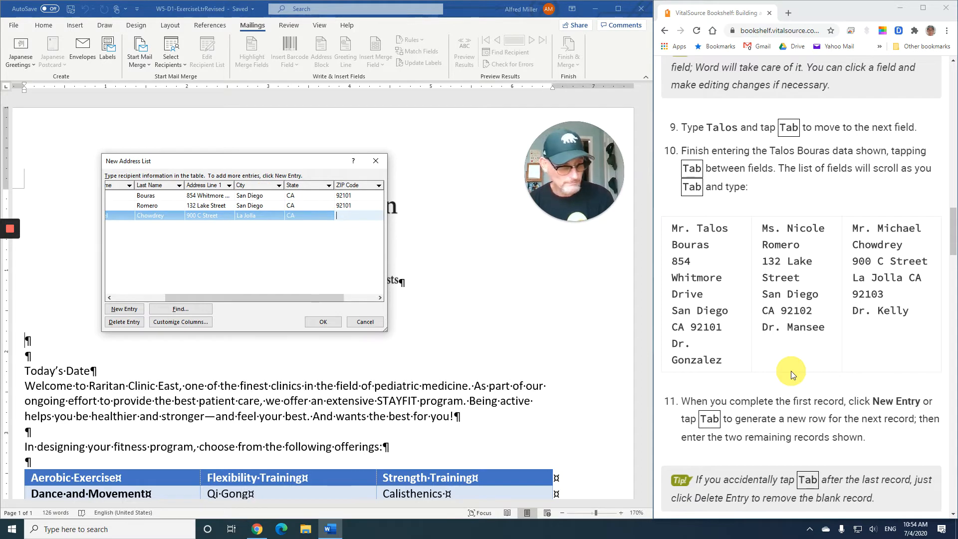
text(92103)
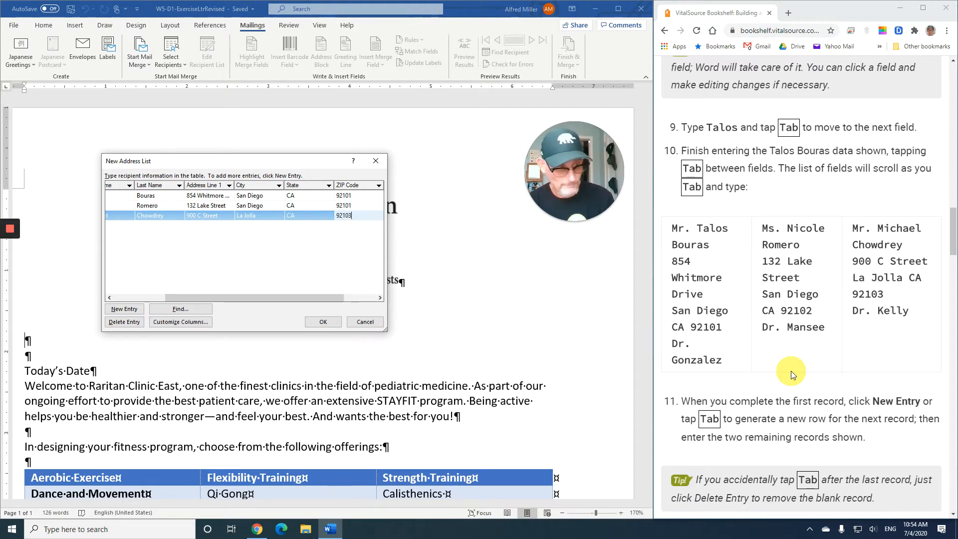
key(Tab)
text(D)
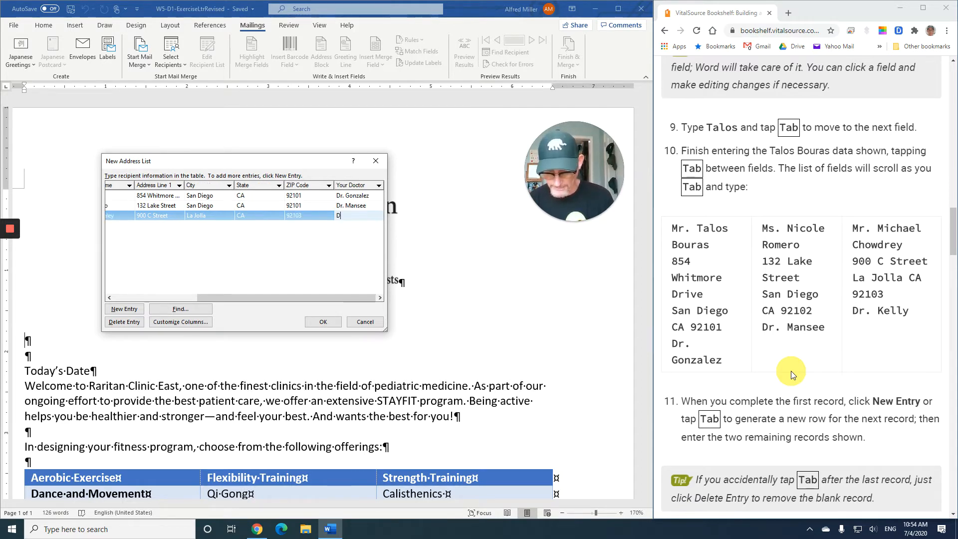
text(r.)
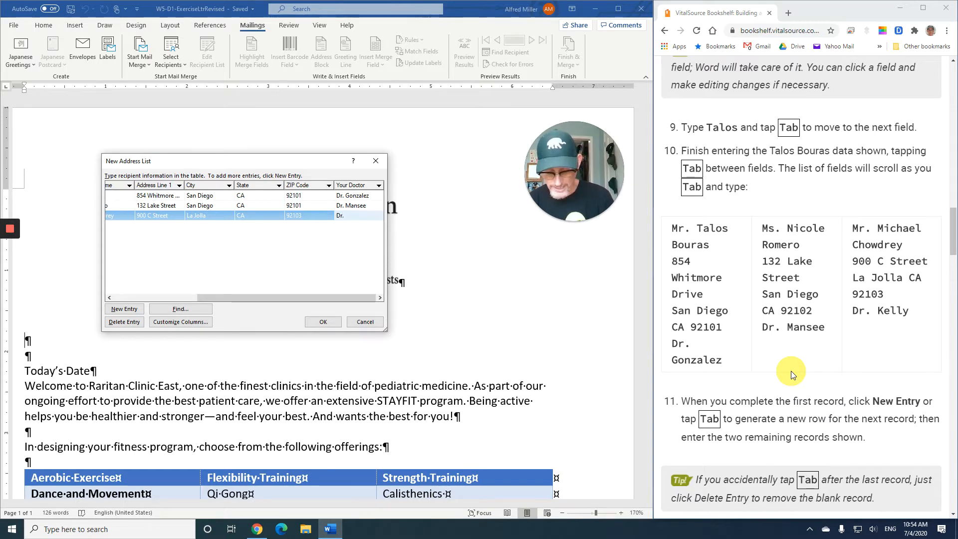
text( Kell)
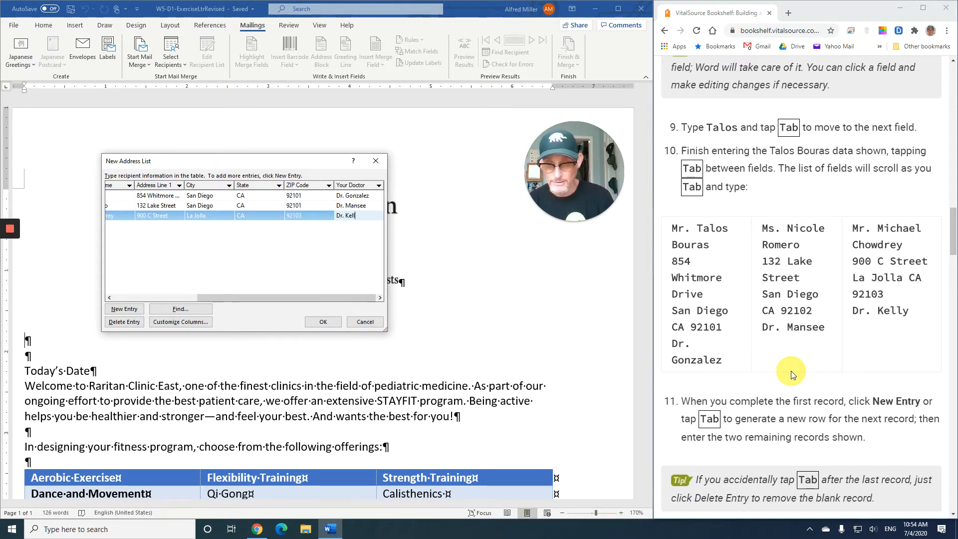
text(y)
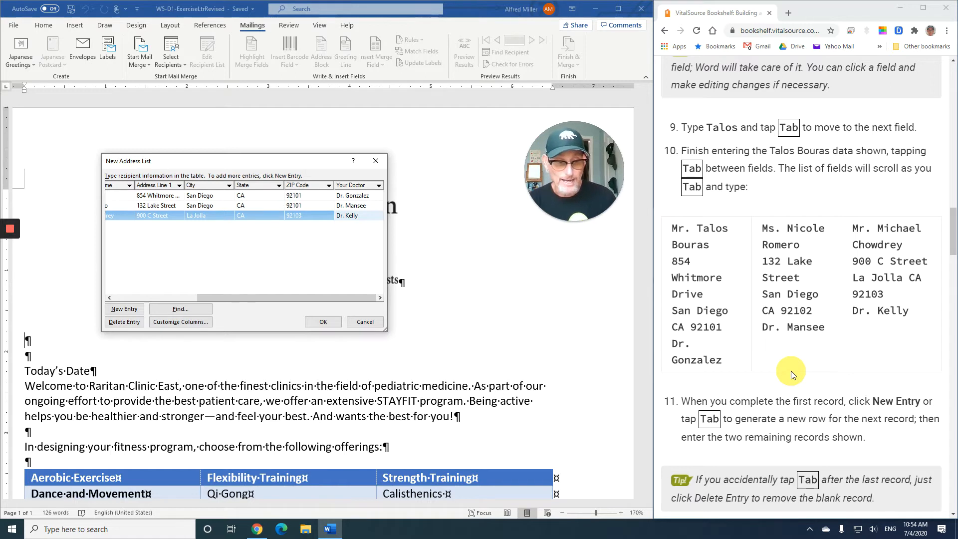
Step: Look over the entered records and read the e-book's remaining W5-D1 steps, Reviewing Your Records and the W5-D2 instructions
scroll(793, 374, down, 1)
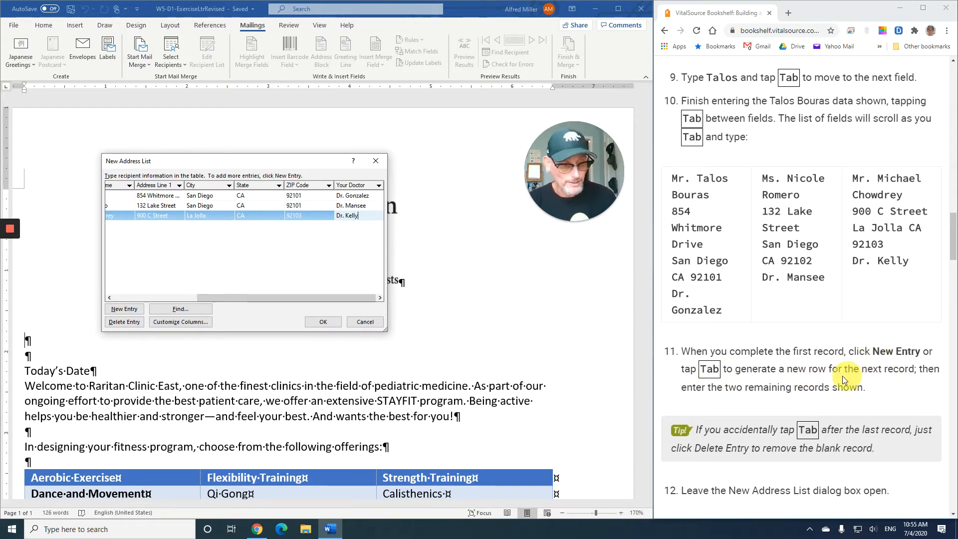
scroll(748, 388, down, 2)
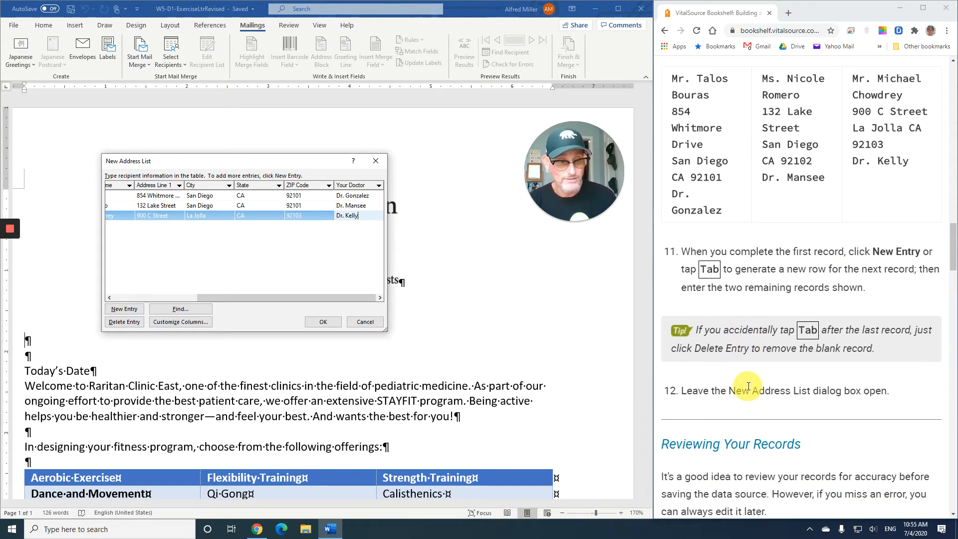
scroll(748, 387, down, 1)
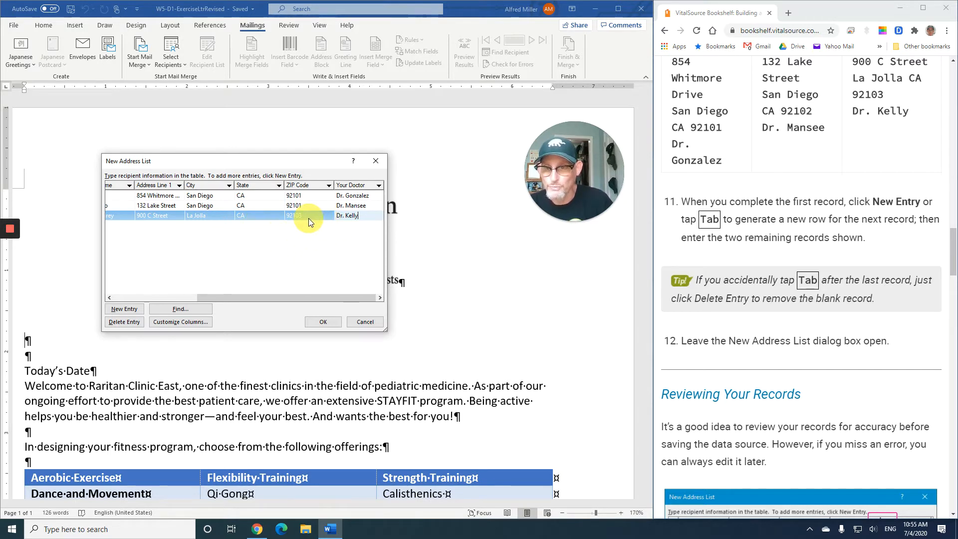
click(255, 197)
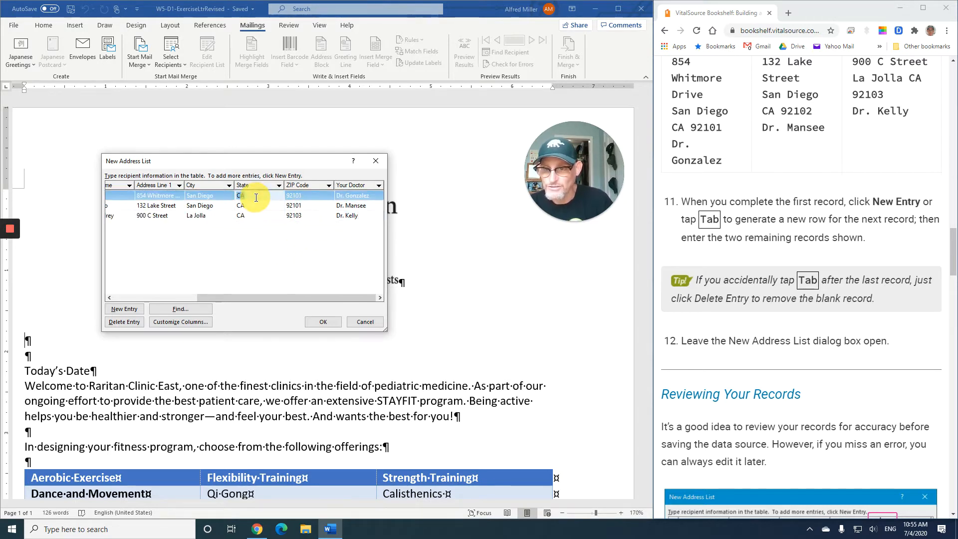
click(227, 206)
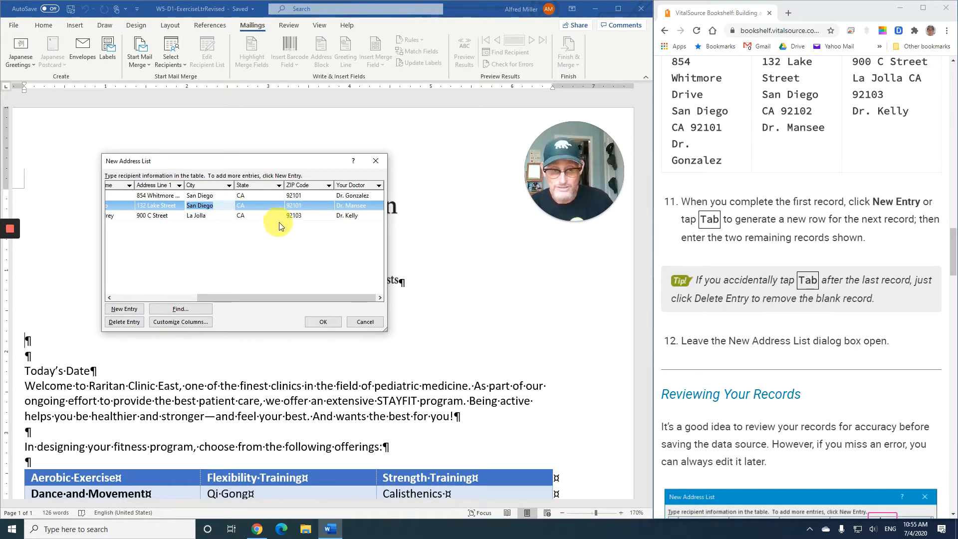
scroll(705, 313, down, 2)
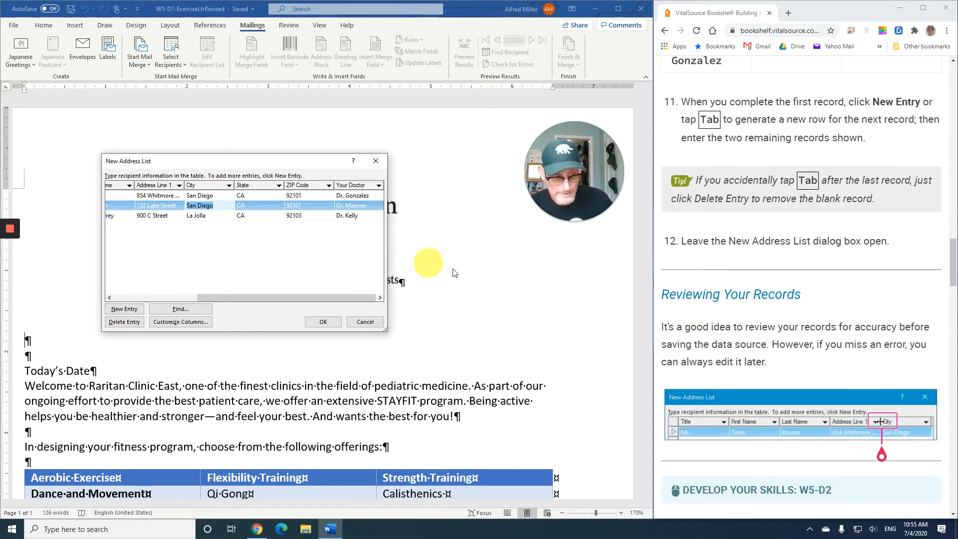
scroll(732, 313, down, 2)
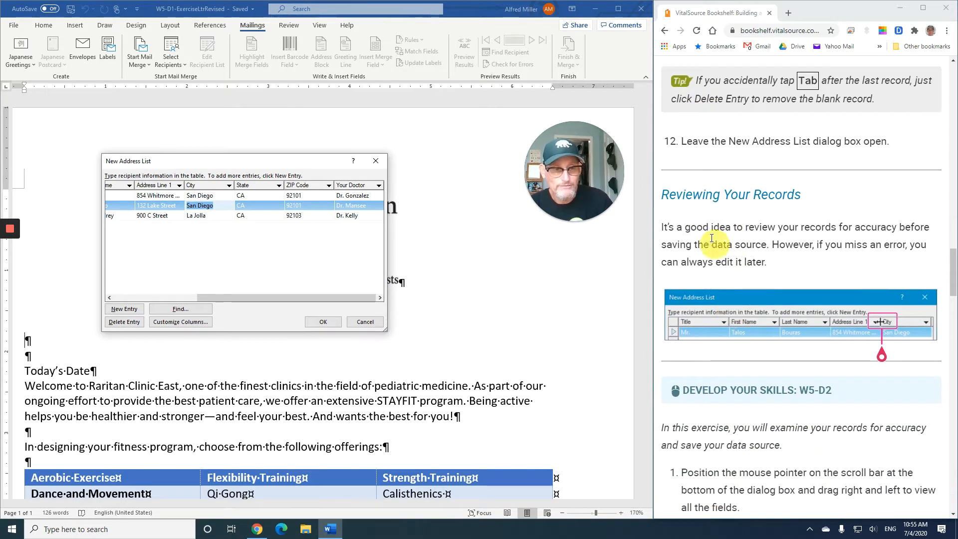
scroll(705, 222, down, 1)
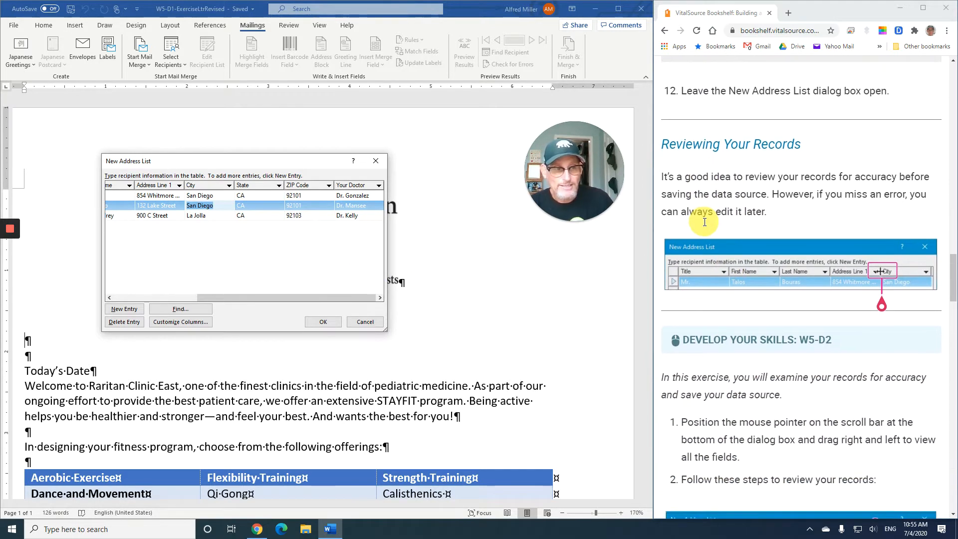
scroll(704, 222, down, 1)
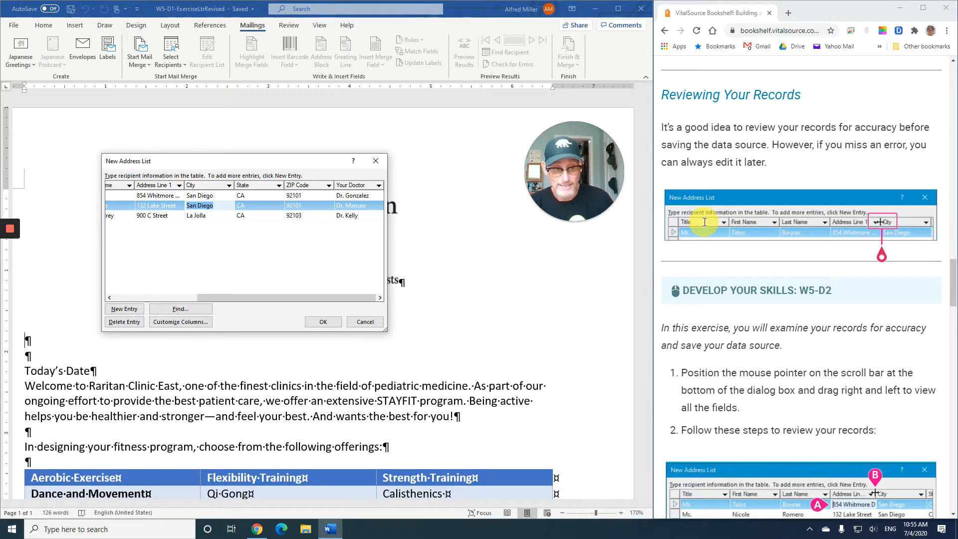
scroll(705, 223, down, 3)
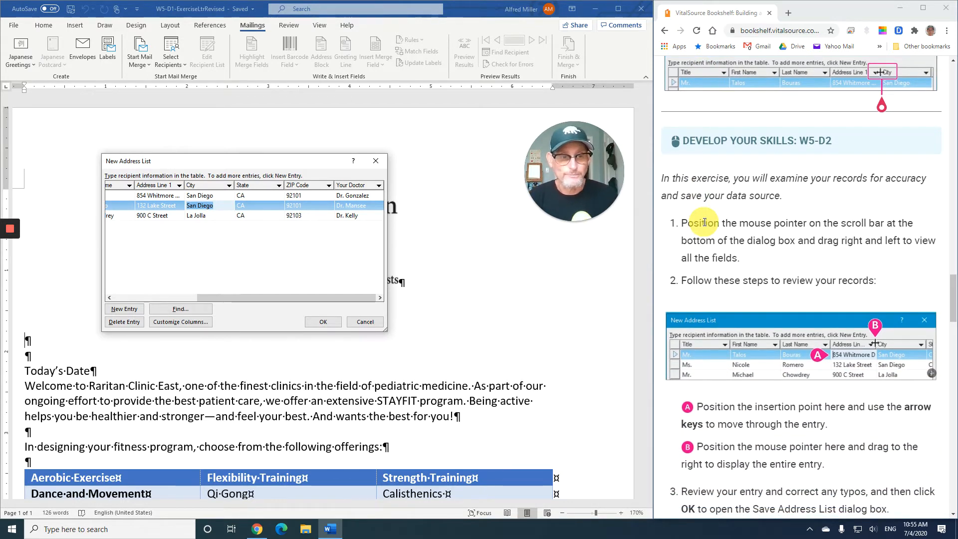
Step: Read the W5-D2 review instructions and look across the address list's fields back to the Title column
scroll(704, 221, down, 1)
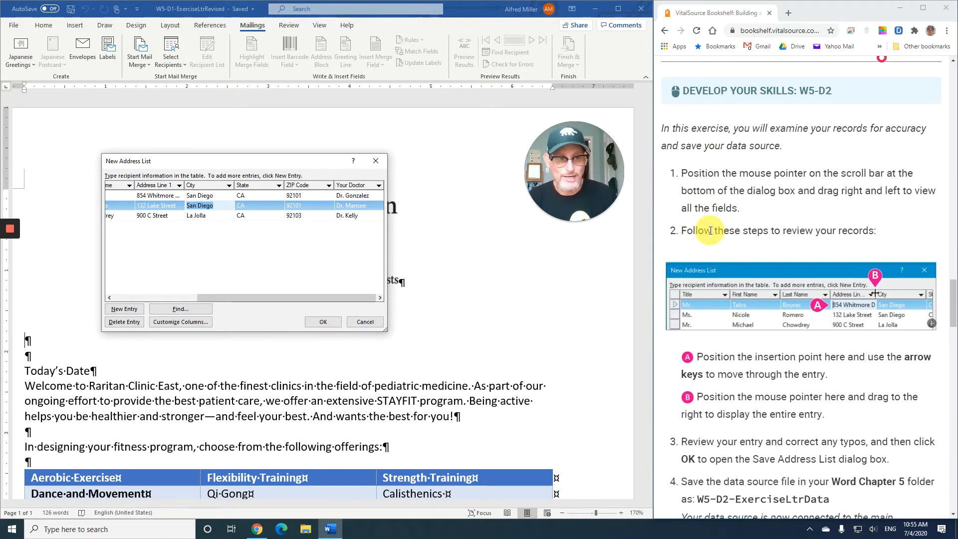
scroll(714, 229, down, 1)
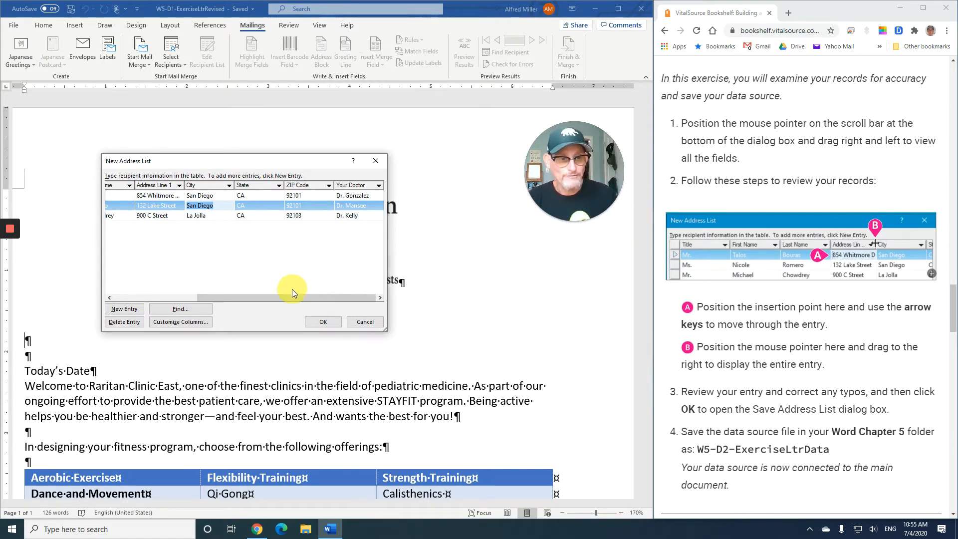
drag(250, 299, 165, 295)
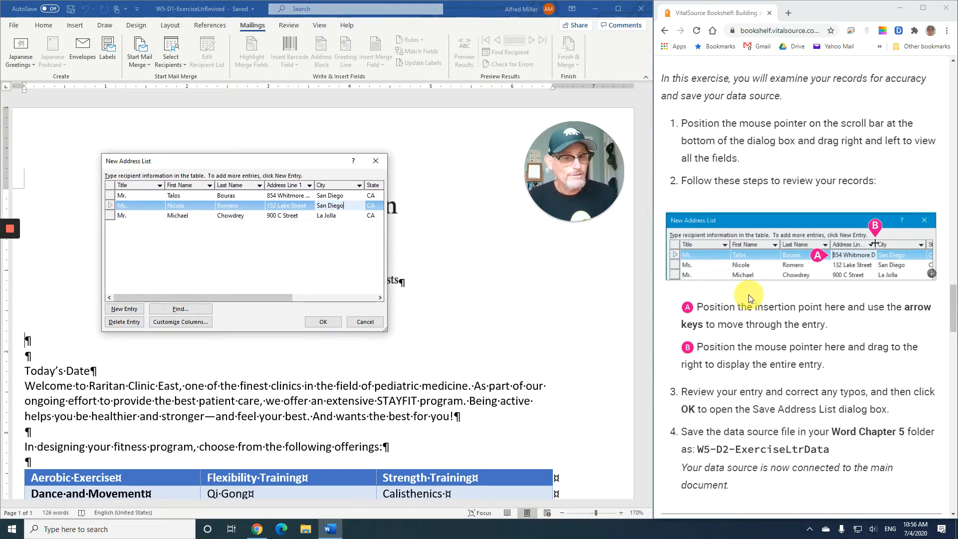
scroll(751, 299, down, 1)
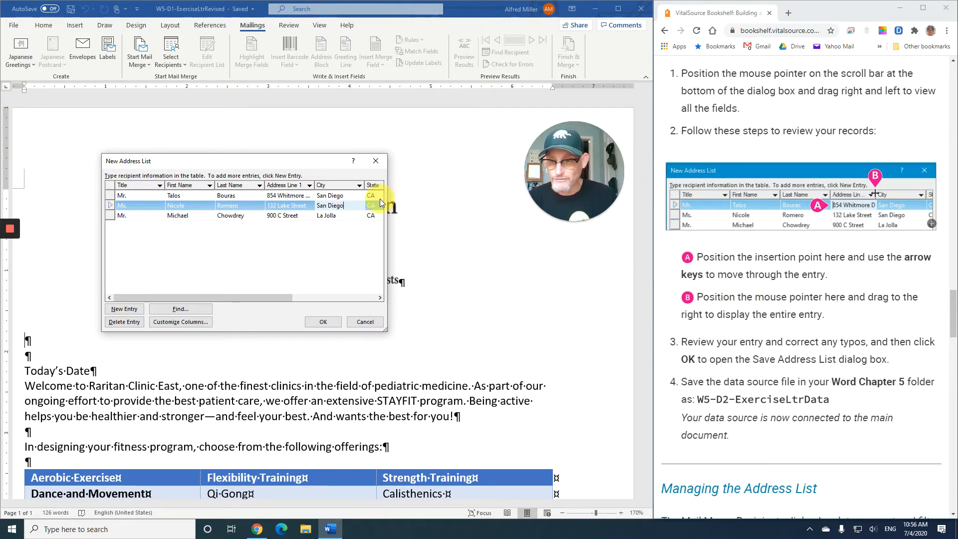
Step: Move the insertion point through the first record's Address Line 1 entry to check the full street address
click(273, 198)
click(273, 198)
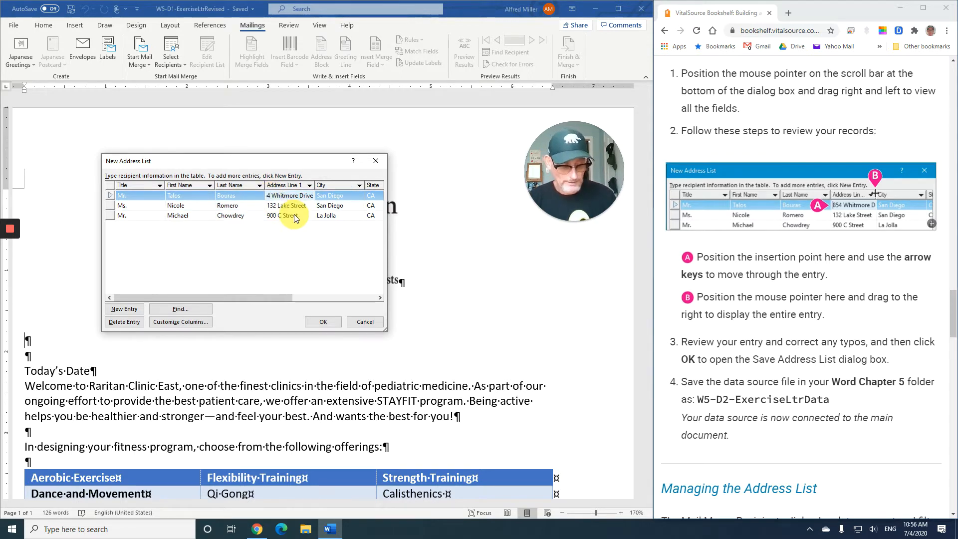
key(Right)
key(Right)
key(Right)
key(Right)
key(Right)
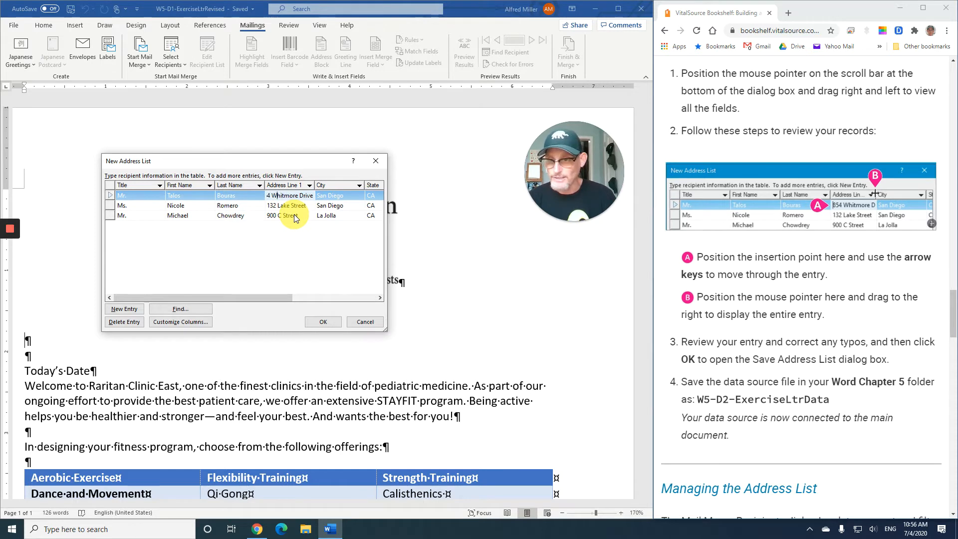
key(Left)
key(Left)
key(Left)
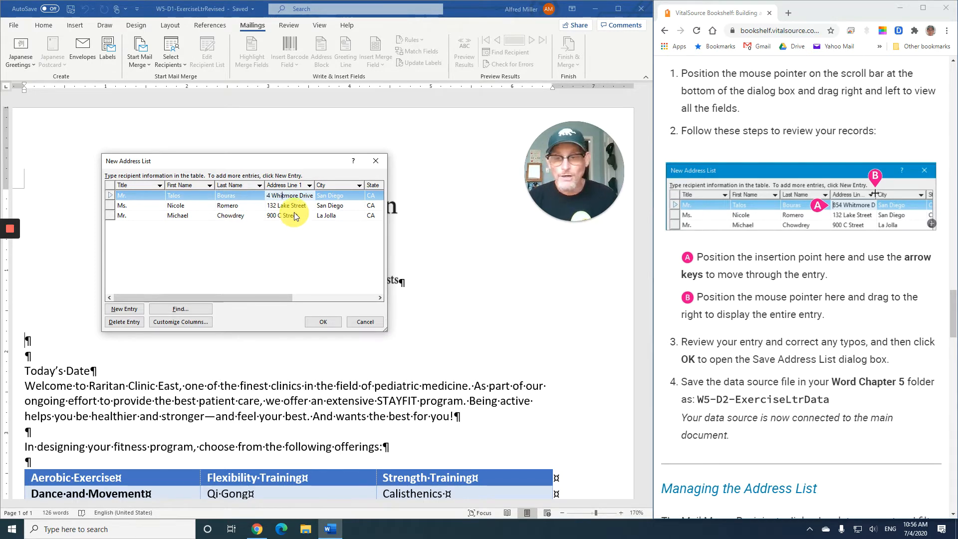
Step: Move the insertion point back through the first record's City entry to check it
click(323, 198)
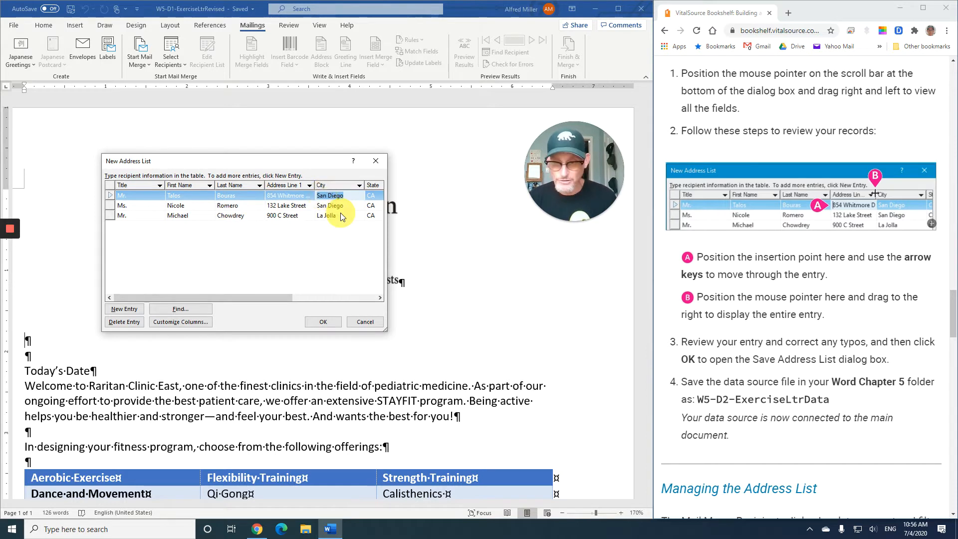
key(Left)
key(Left)
key(Left)
key(Left)
key(Left)
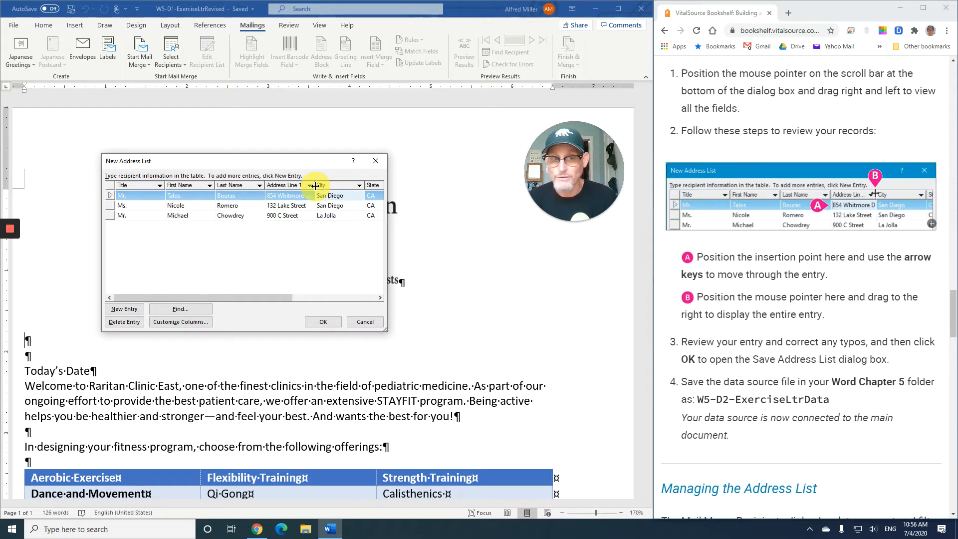
Step: Widen the Address Line 1 column to show the entire street address and accept the address list for saving
drag(315, 185, 330, 185)
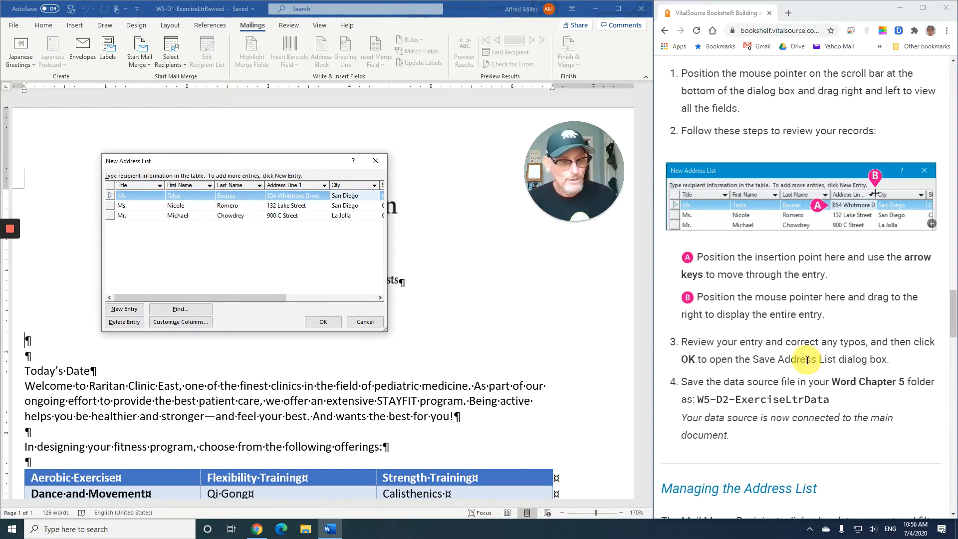
scroll(806, 360, down, 1)
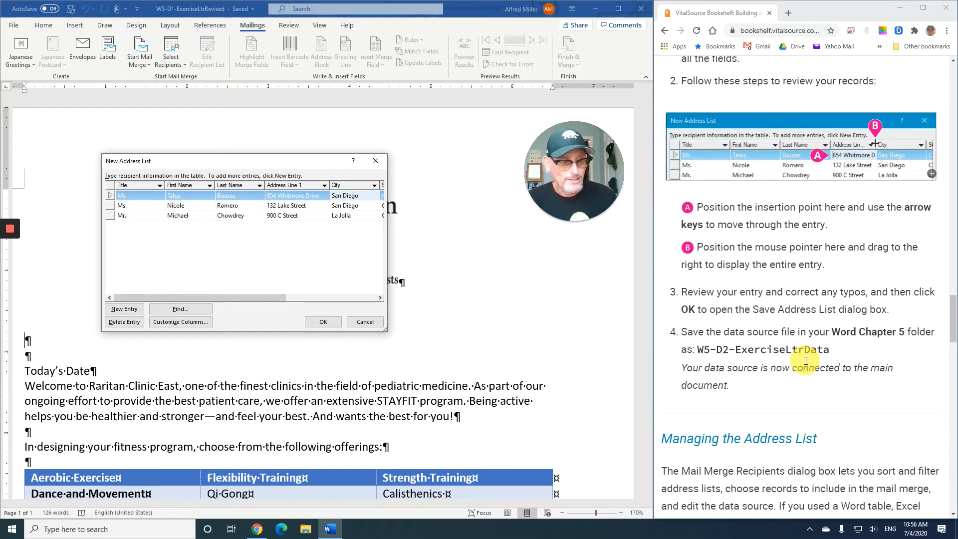
click(323, 323)
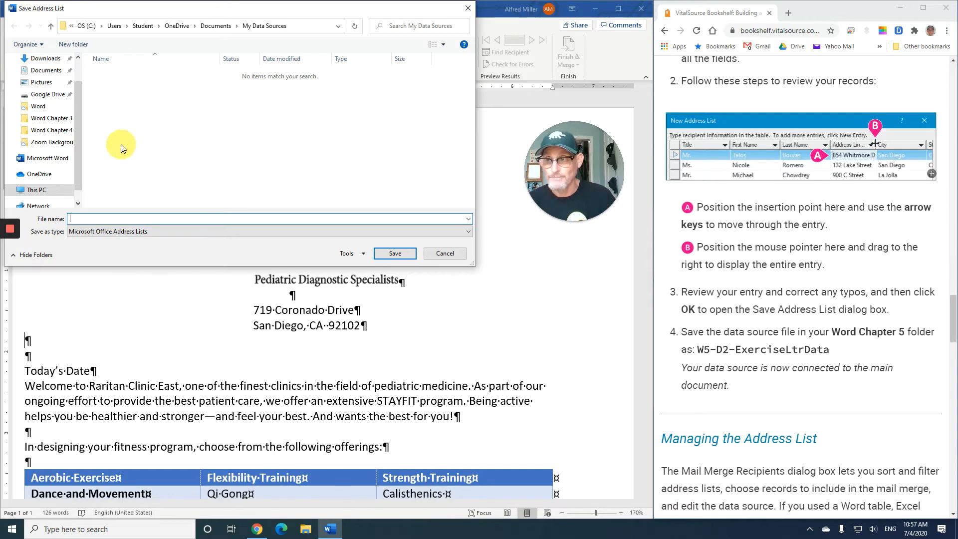
Step: Browse from Documents through BAS Distance Learning, Microsoft Office, the personal student files folder and 2_Word to the Word Chapter 5 folder
click(44, 73)
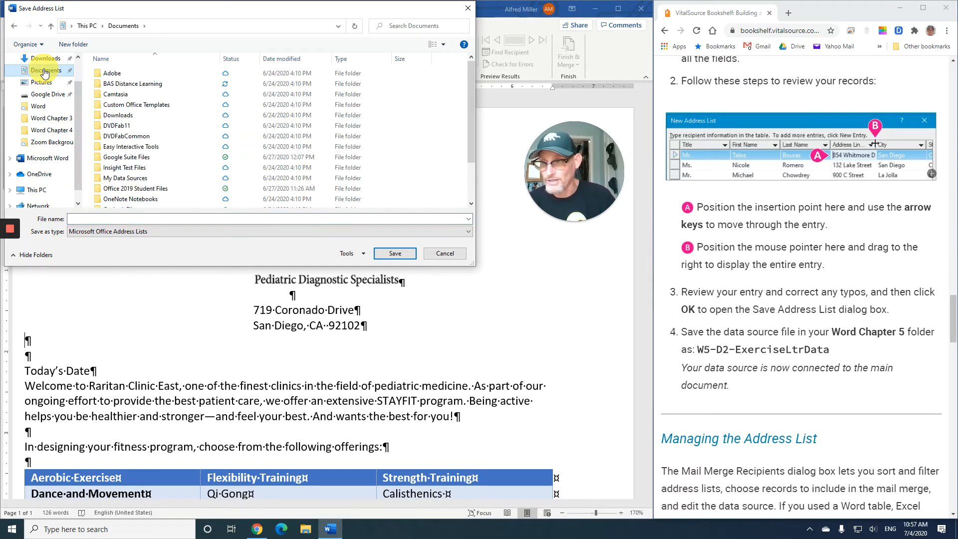
double_click(123, 85)
double_click(124, 94)
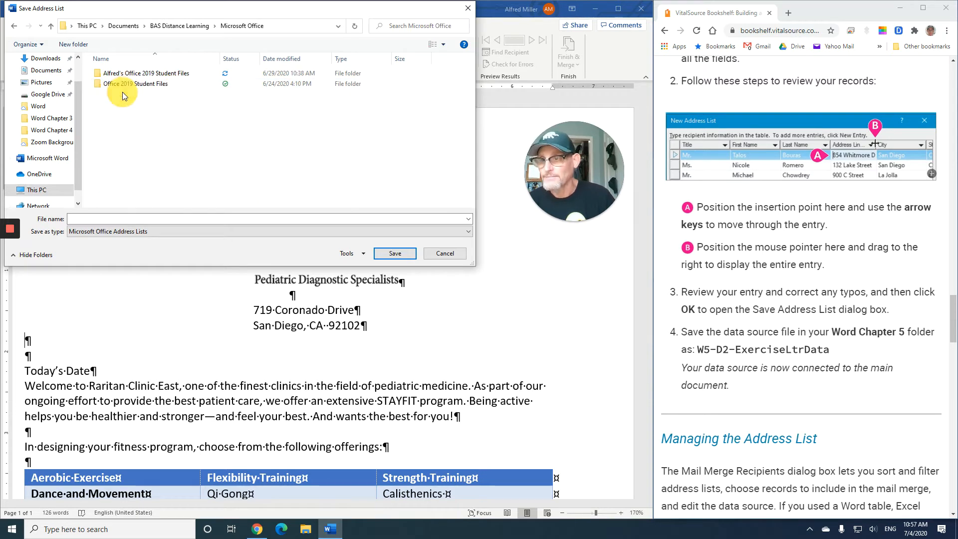
double_click(129, 79)
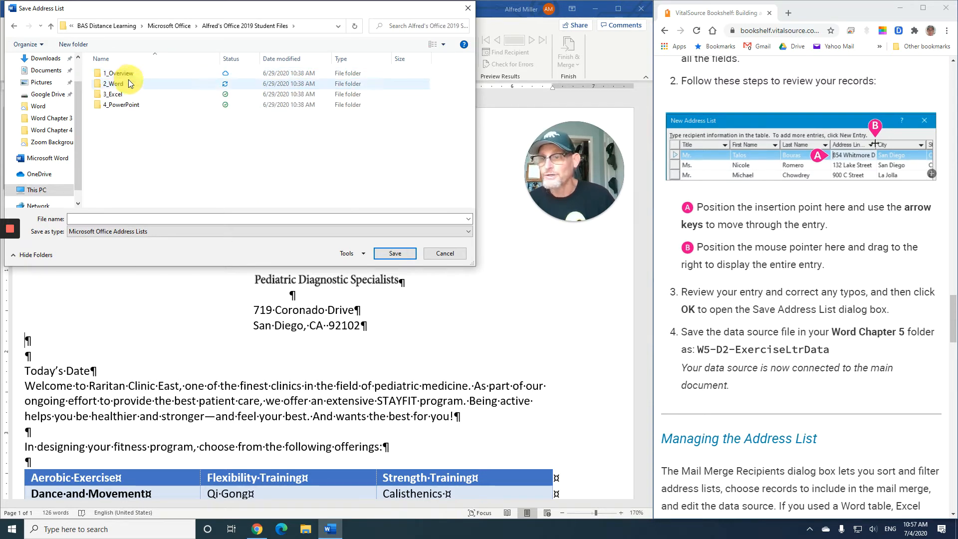
click(120, 84)
double_click(120, 84)
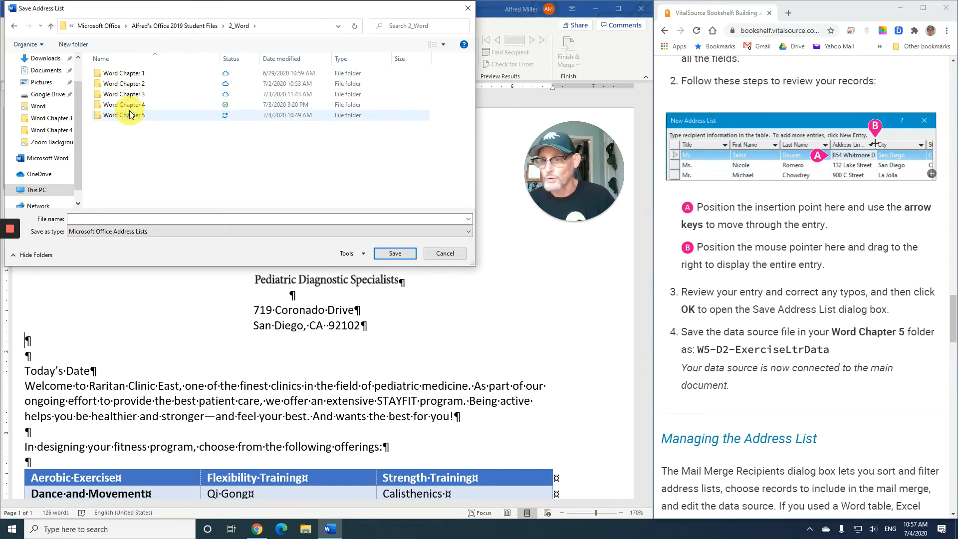
double_click(128, 115)
Step: Save the address list in the Word Chapter 5 folder as W5-D2-ExerciseLtrData
click(123, 221)
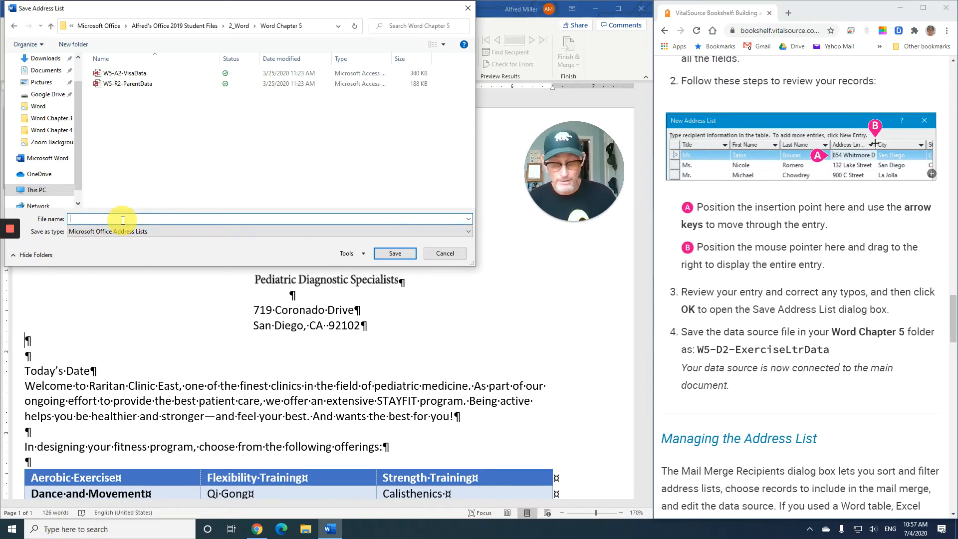
text(W5)
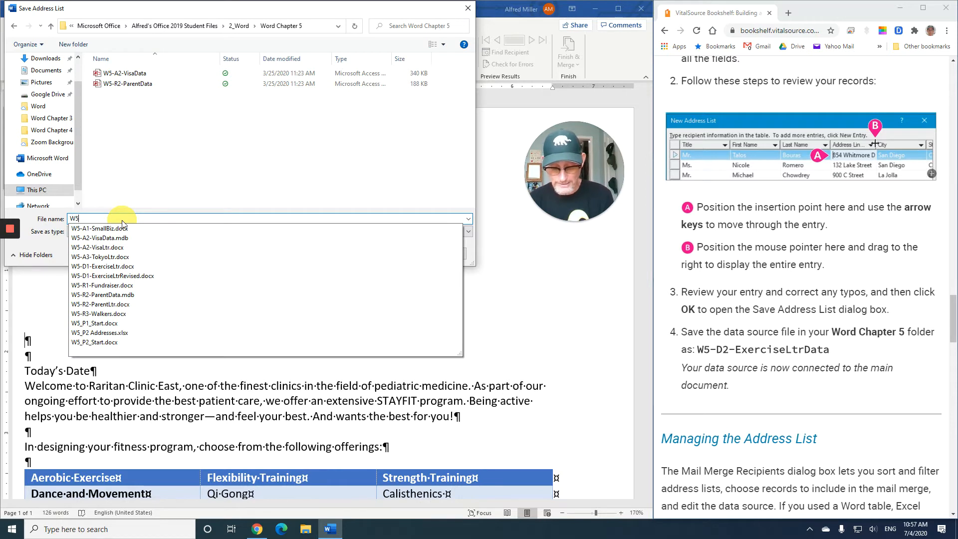
text(-D2-)
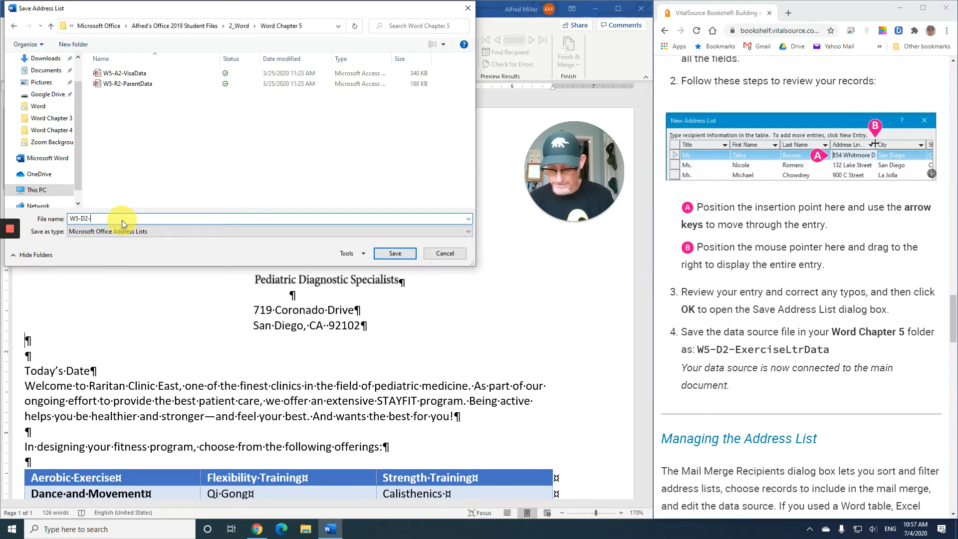
text(Exer)
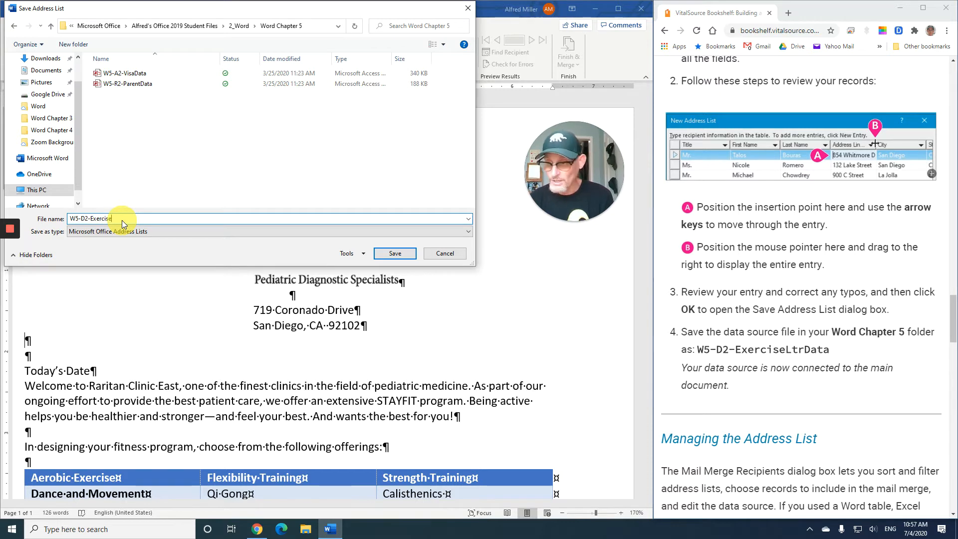
text(ciseLtrD)
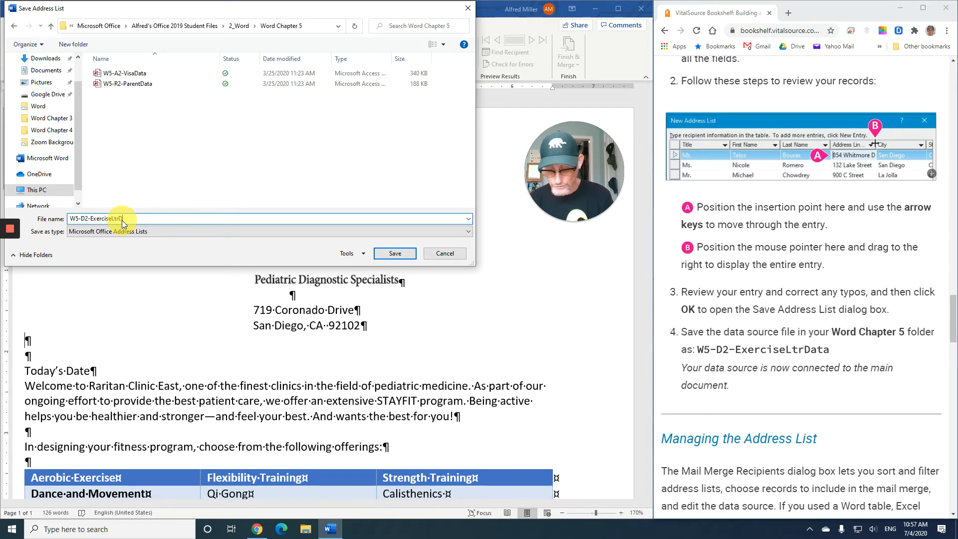
text(ata)
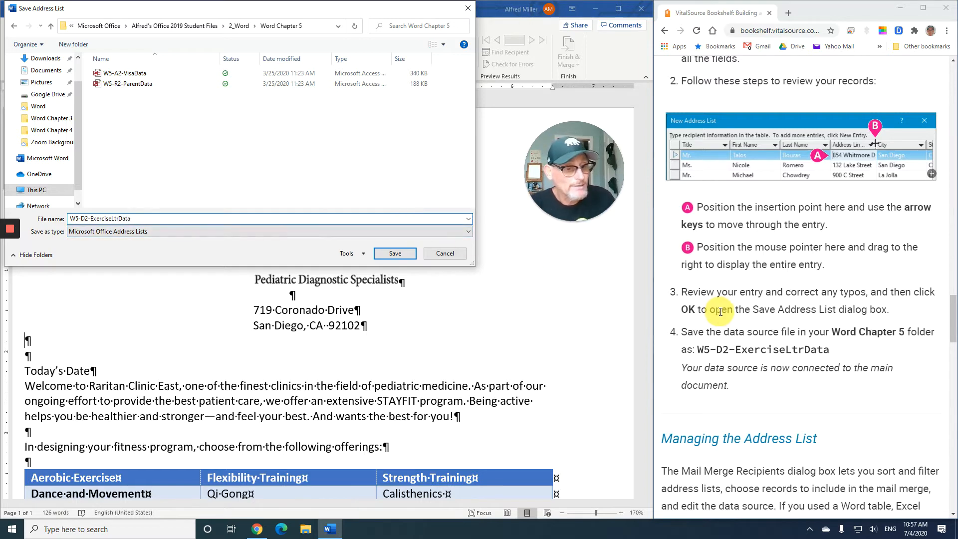
scroll(722, 312, down, 1)
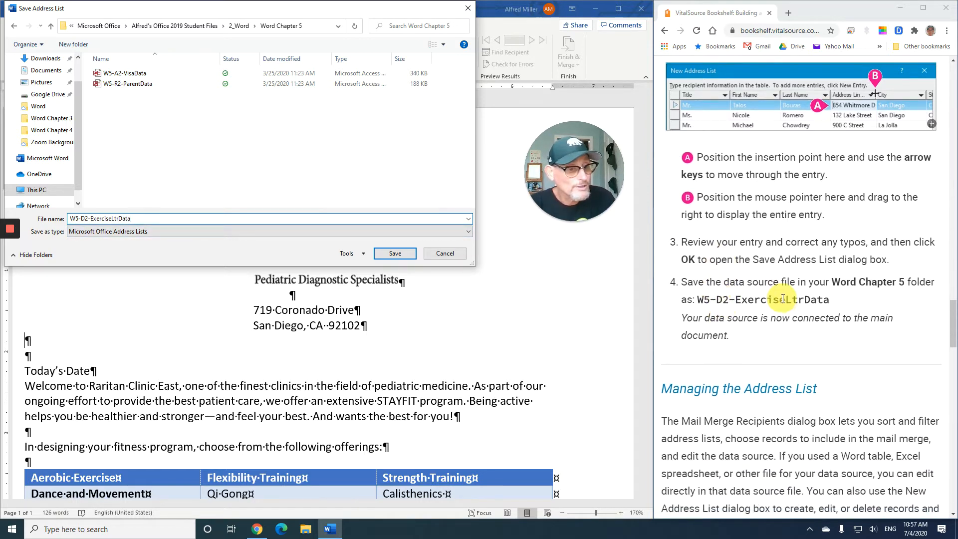
click(394, 255)
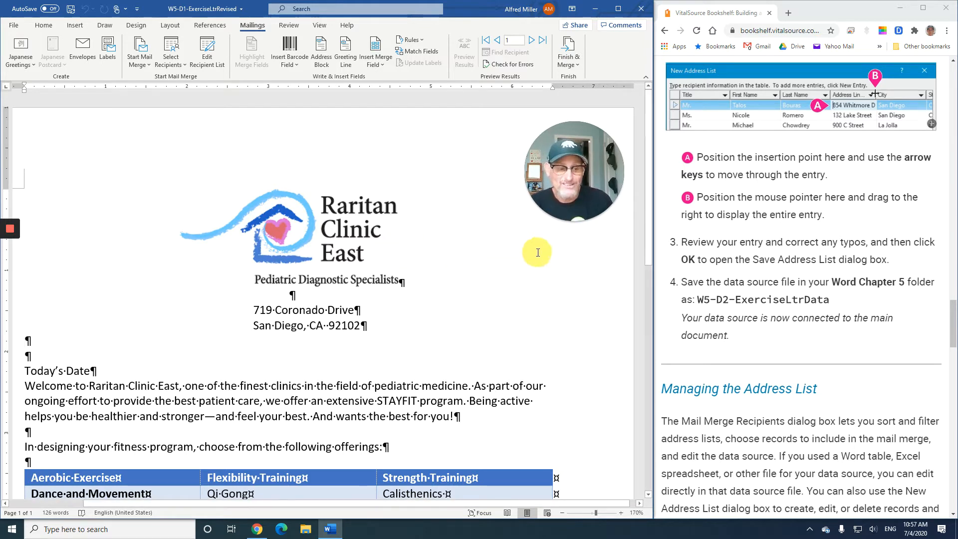
Step: Read the e-book's Managing the Address List section and the first W5-D3 instructions
scroll(759, 295, down, 2)
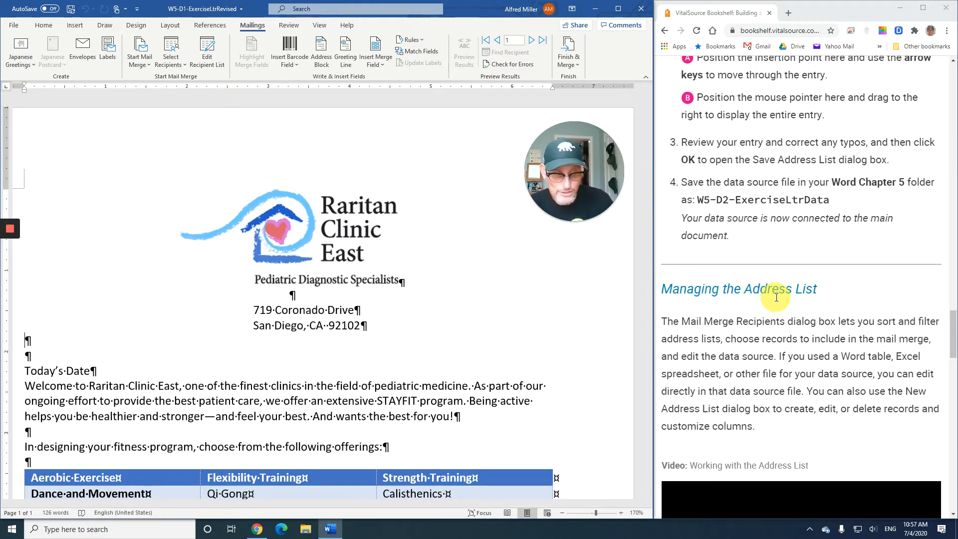
scroll(776, 298, down, 2)
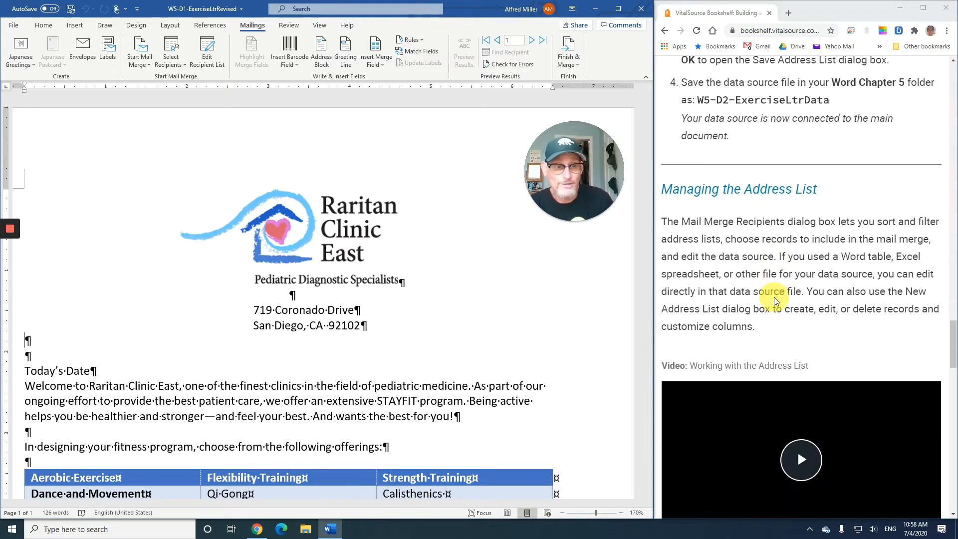
scroll(774, 298, down, 2)
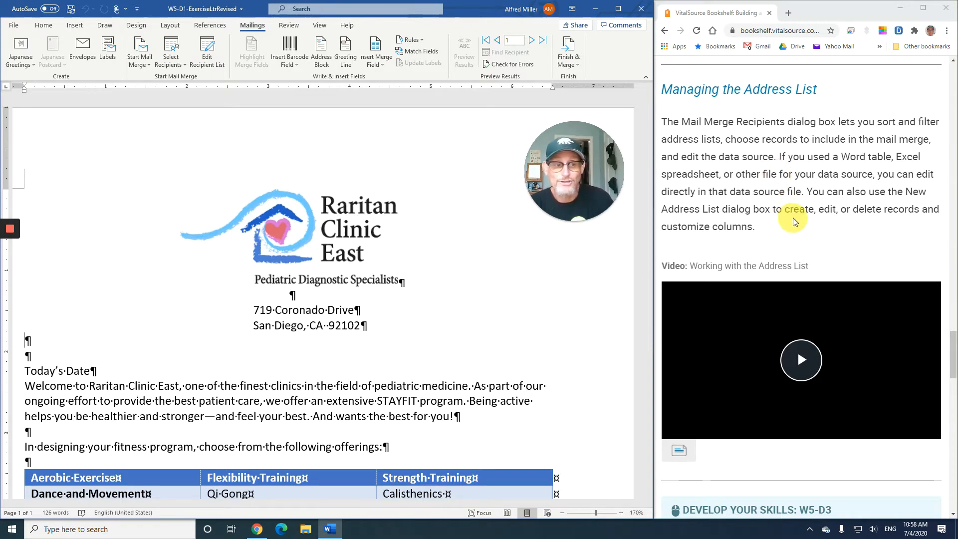
scroll(793, 217, down, 2)
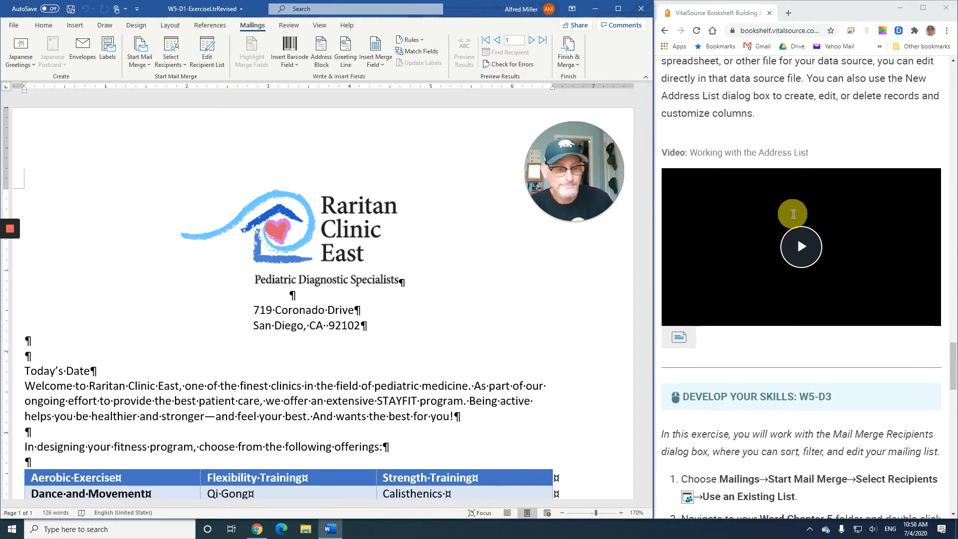
scroll(794, 214, down, 5)
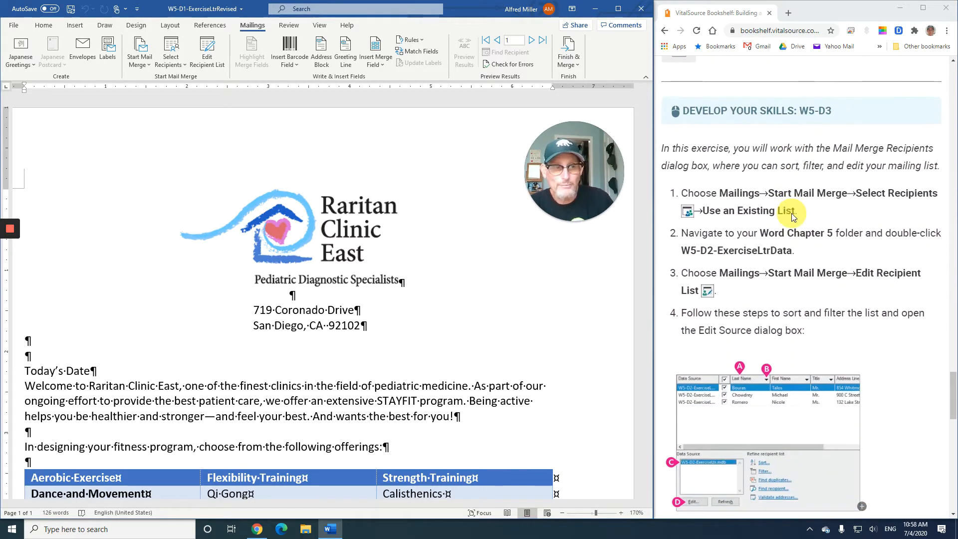
scroll(792, 214, down, 1)
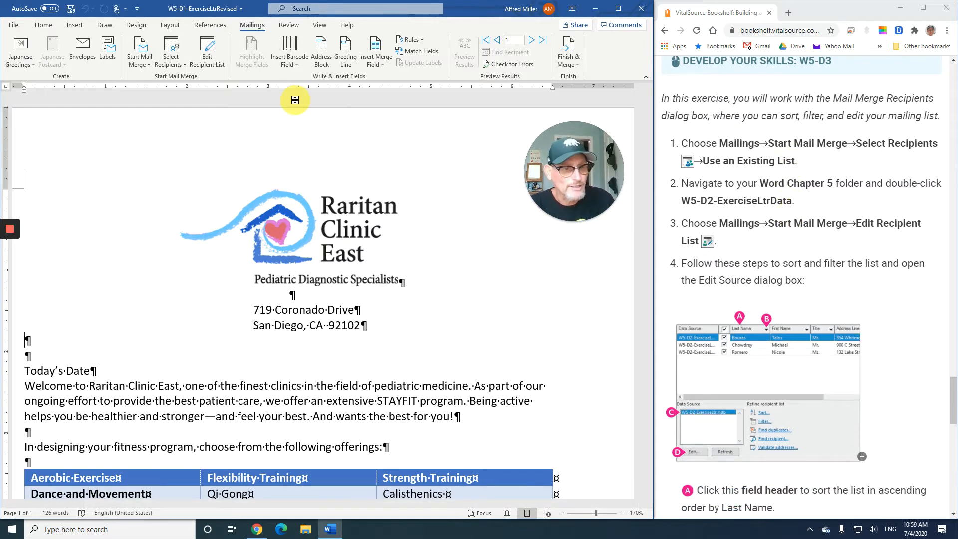
Step: Use the existing list W5-D2-ExerciseLtrData from the Word Chapter 5 folder, inside the personal student files' 2_Word folder, as the mail merge recipients
click(172, 60)
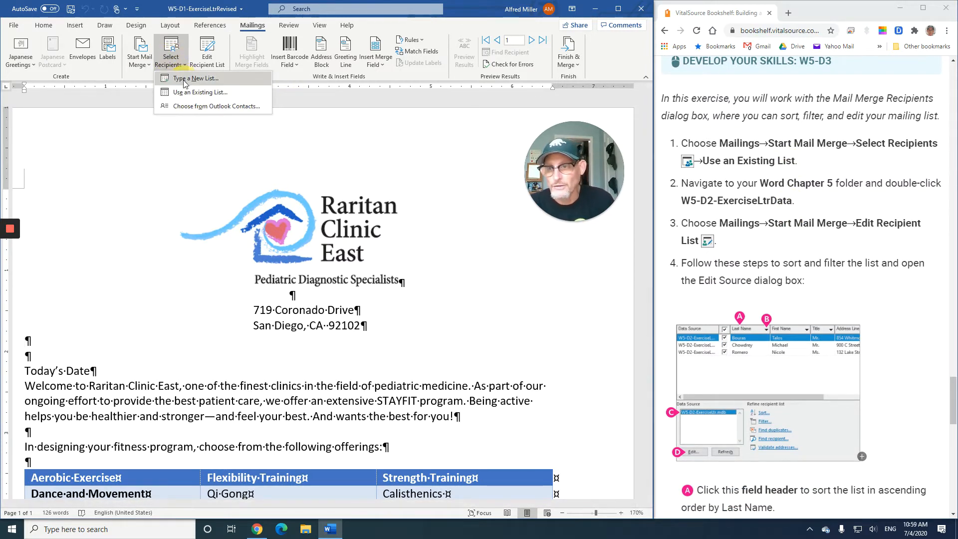
click(189, 92)
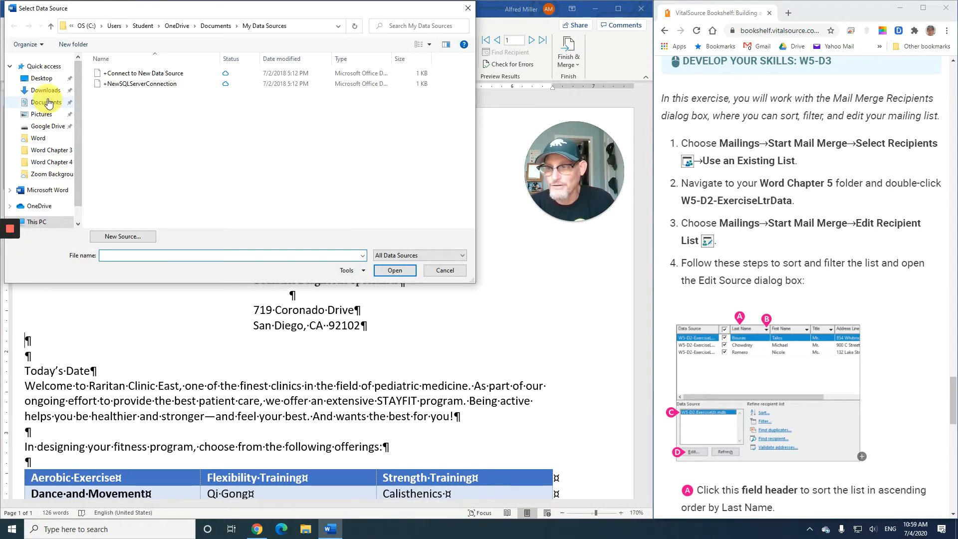
click(46, 102)
double_click(136, 85)
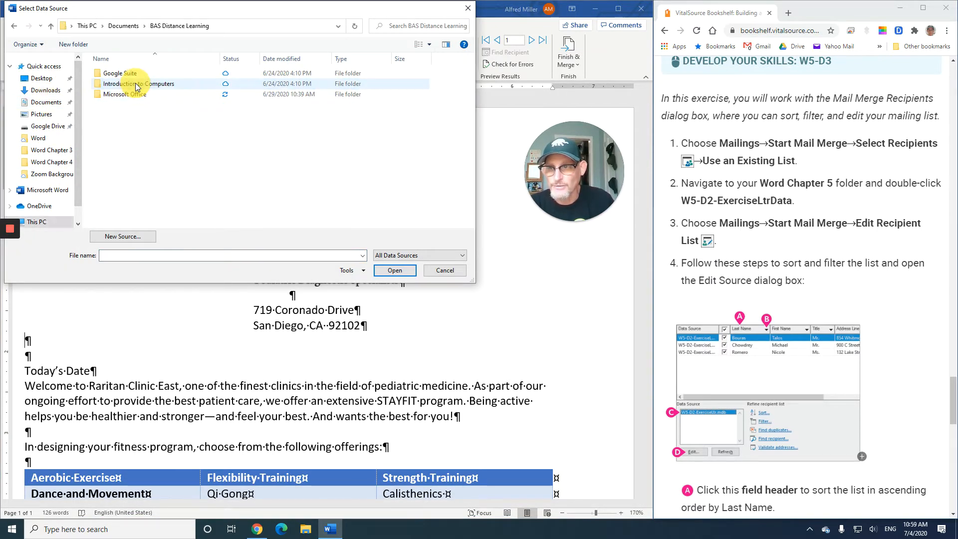
double_click(138, 85)
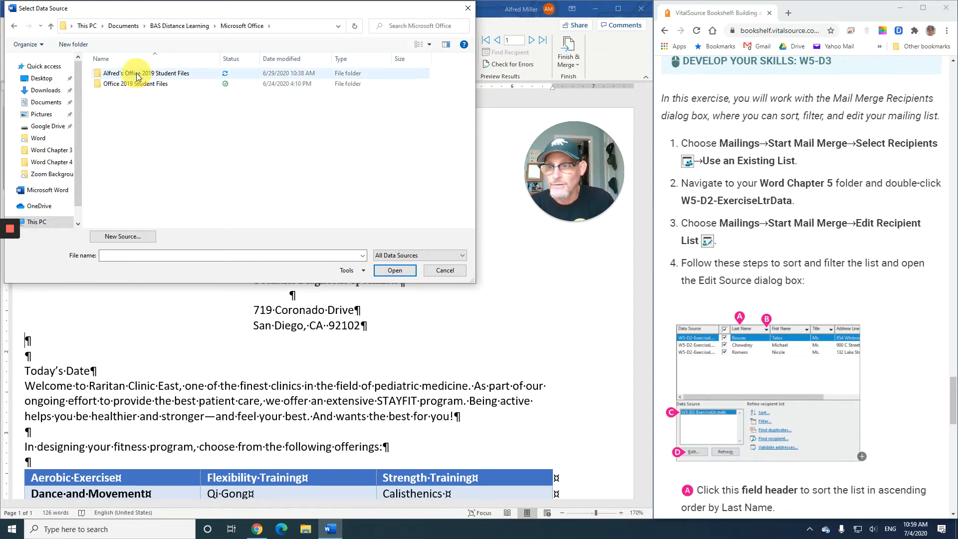
double_click(135, 74)
double_click(133, 85)
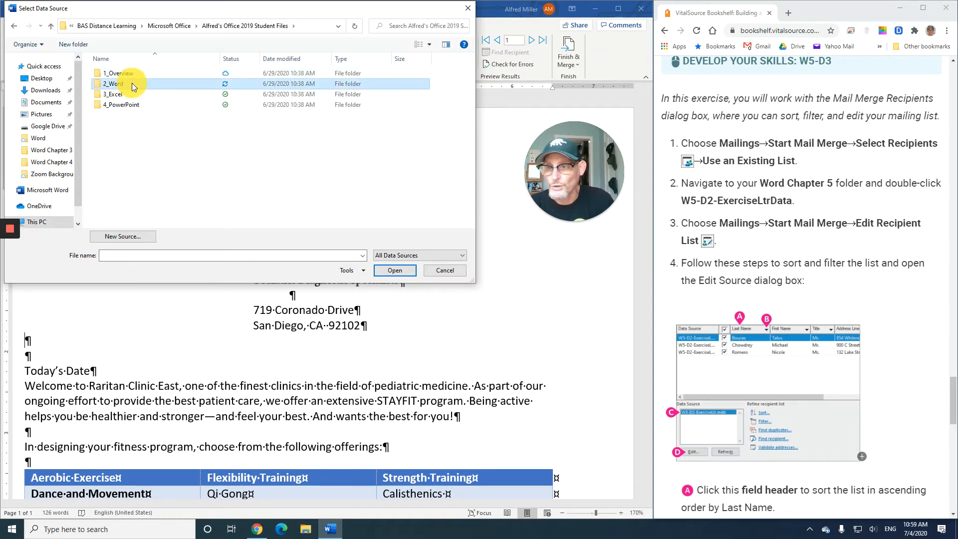
click(135, 117)
double_click(136, 117)
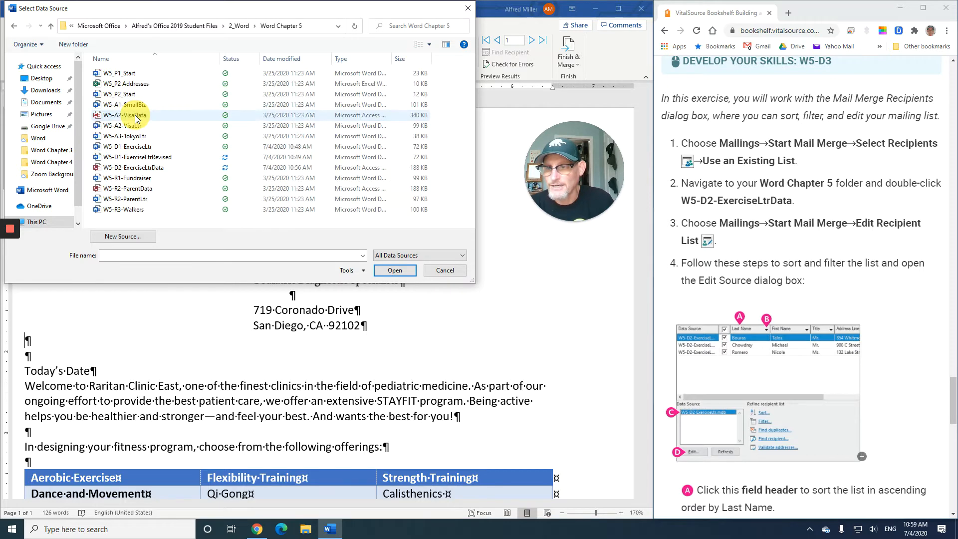
double_click(146, 168)
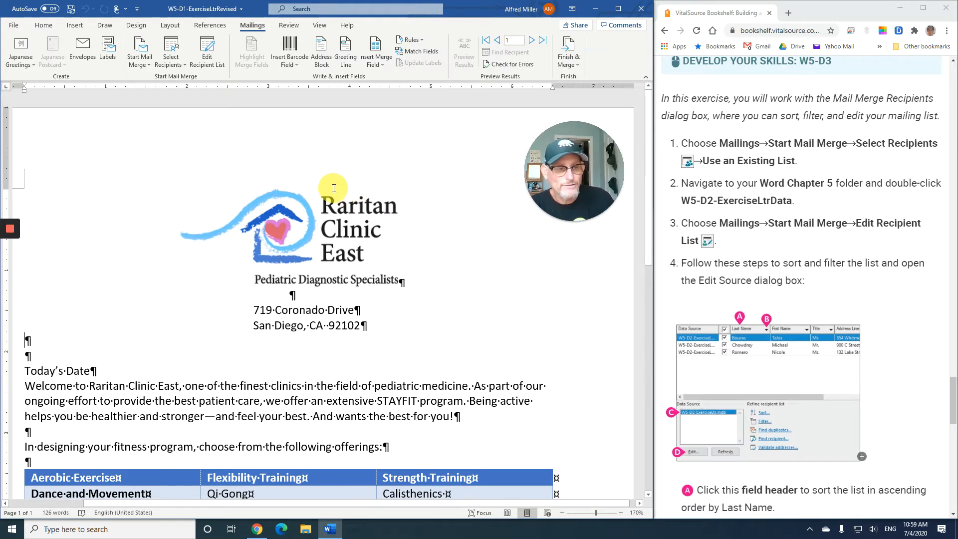
Step: Open the mail merge recipient list for editing and sort it in ascending order by Last Name
click(204, 61)
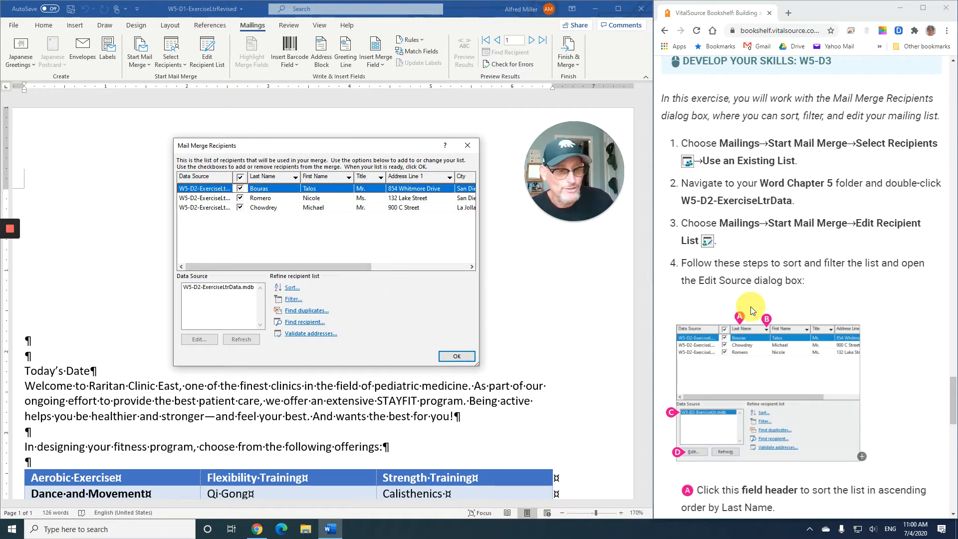
scroll(752, 310, down, 3)
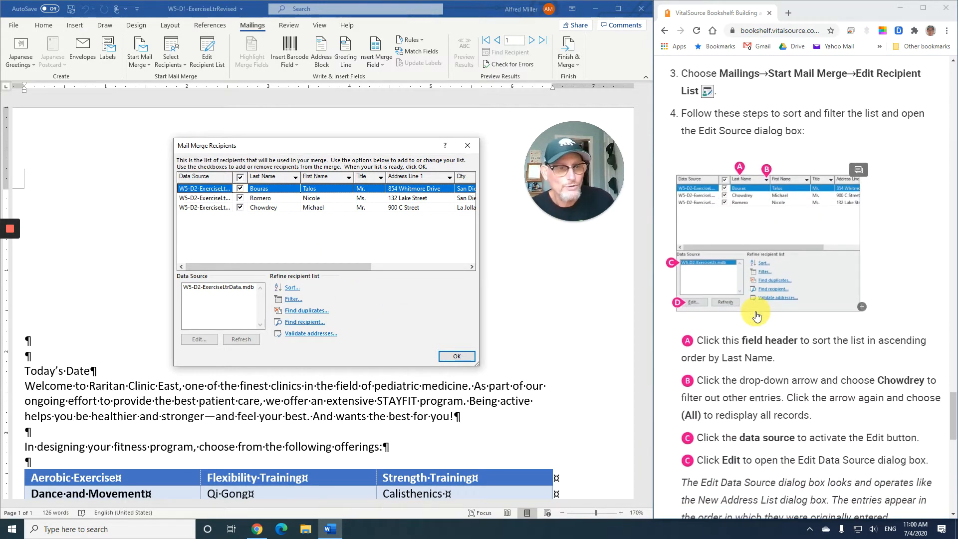
scroll(757, 316, down, 1)
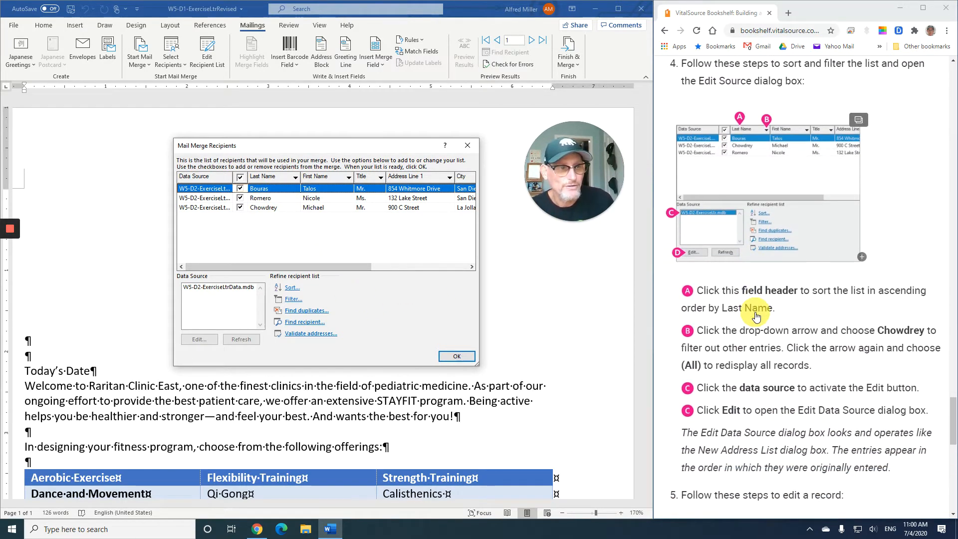
scroll(757, 316, down, 1)
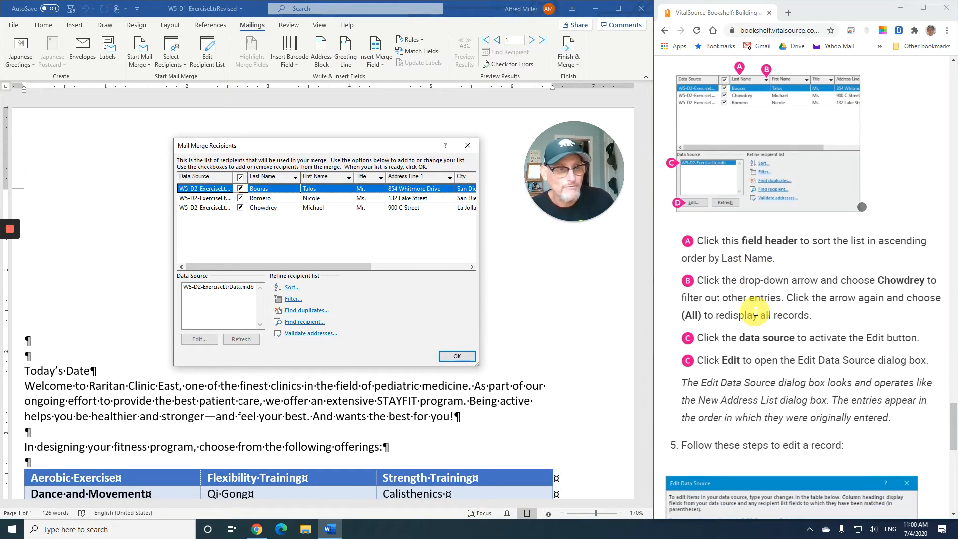
scroll(757, 316, up, 1)
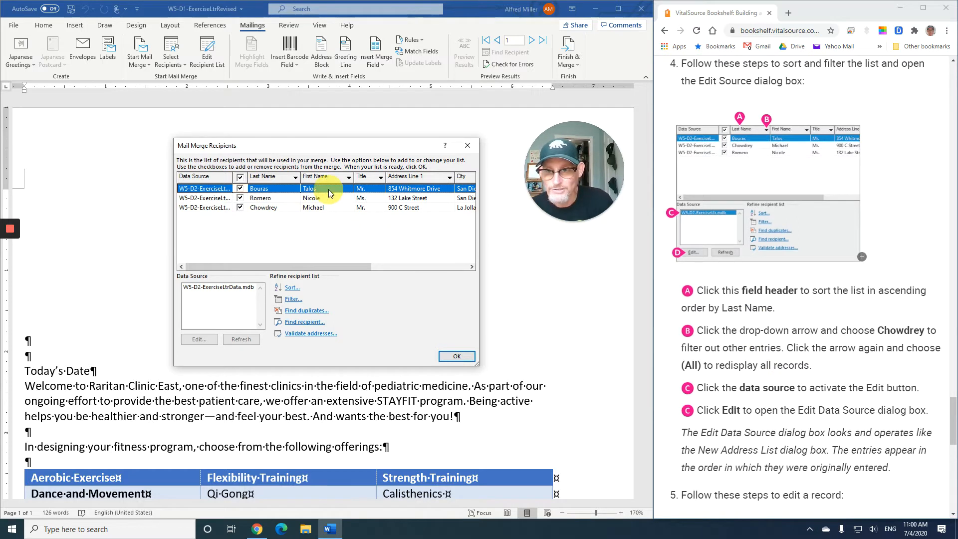
click(276, 180)
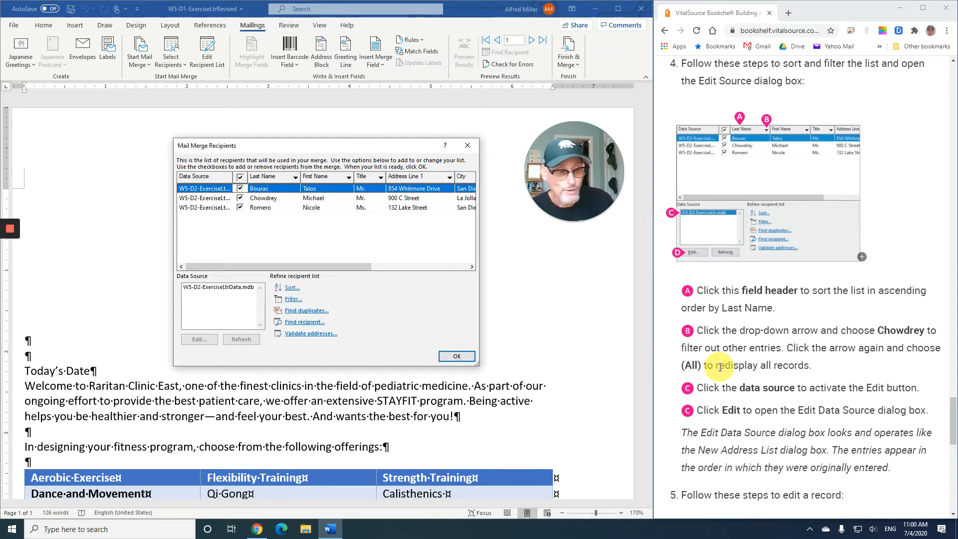
Step: Filter the Last Name column to only the La Jolla recipient's surname, and redisplay all records
click(296, 179)
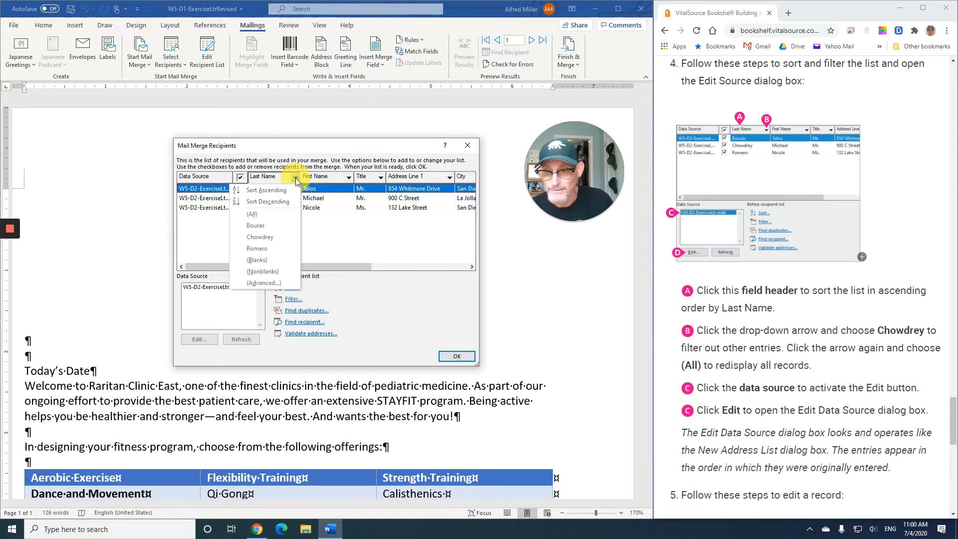
click(273, 239)
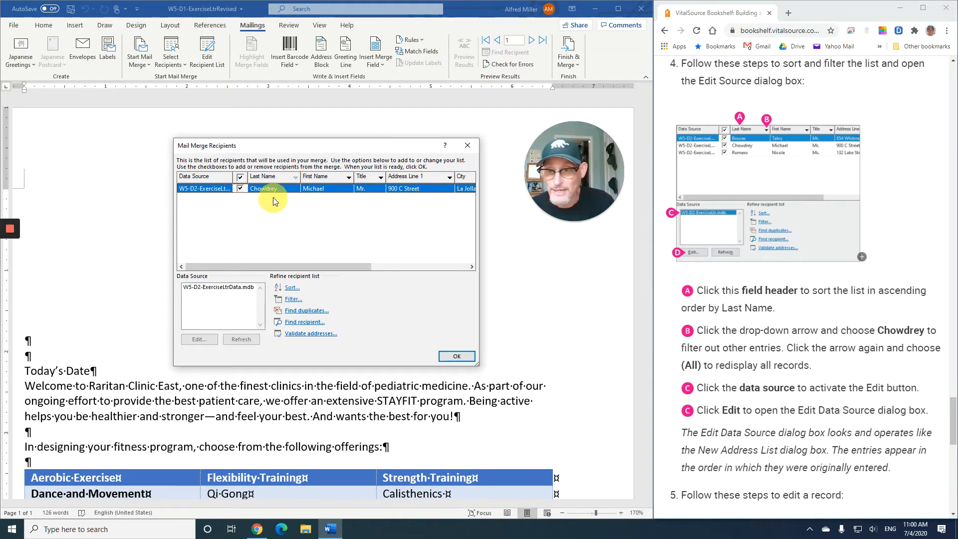
click(295, 177)
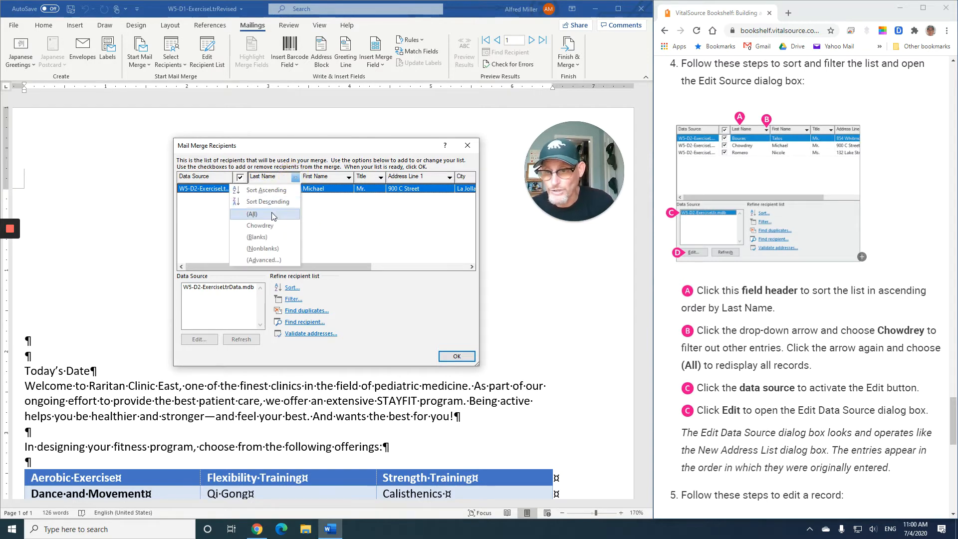
click(271, 213)
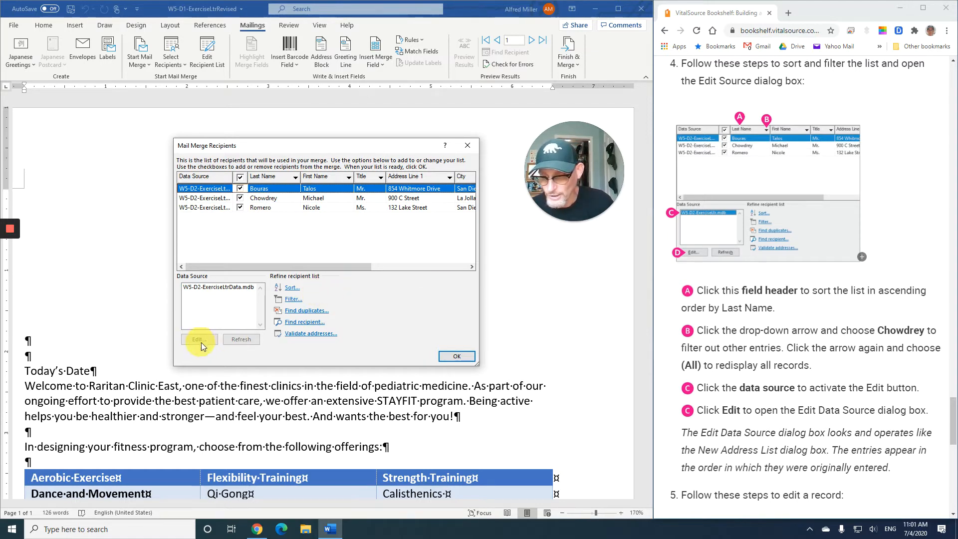
Step: Open the W5-D2-ExerciseLtrData.mdb data source for editing and replace the La Jolla recipient's street address with the one given in instruction 5
click(215, 290)
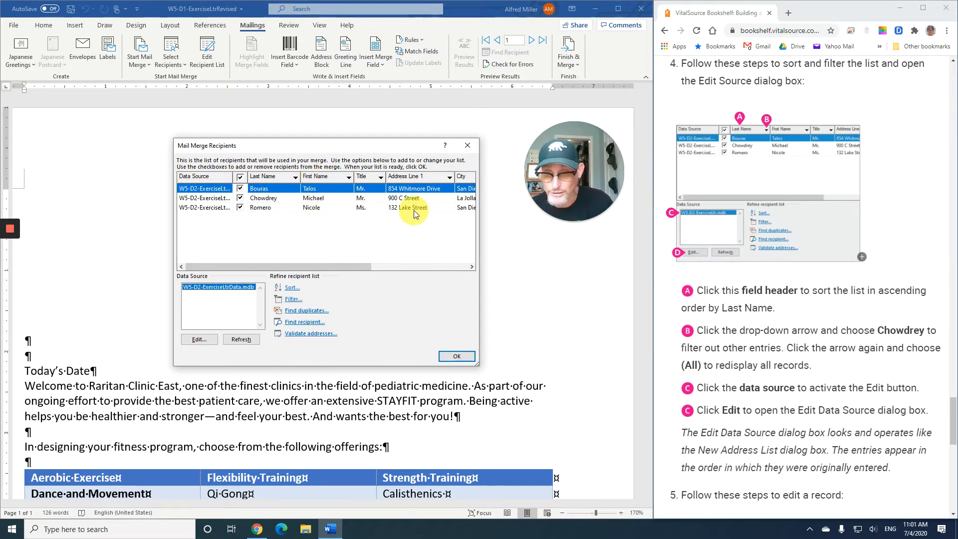
click(196, 339)
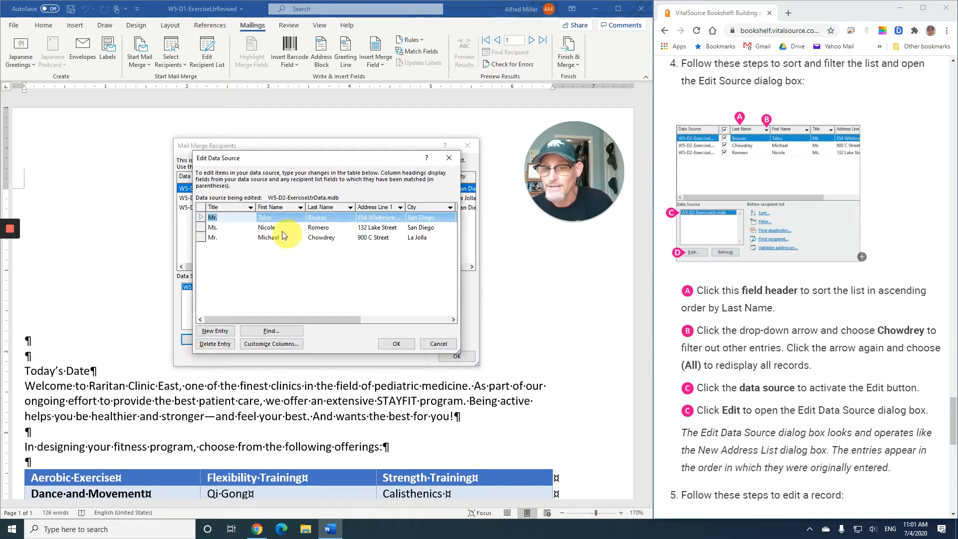
scroll(833, 358, down, 4)
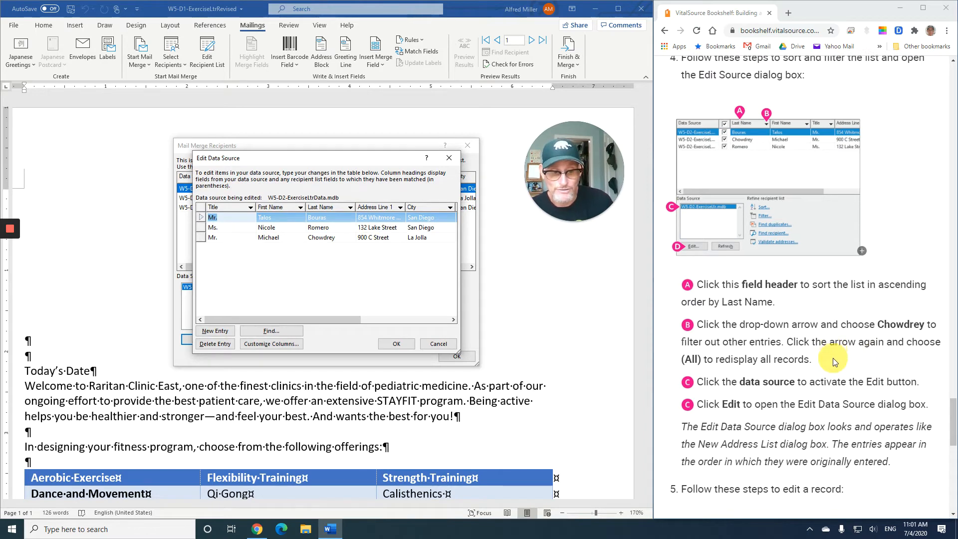
scroll(833, 358, down, 3)
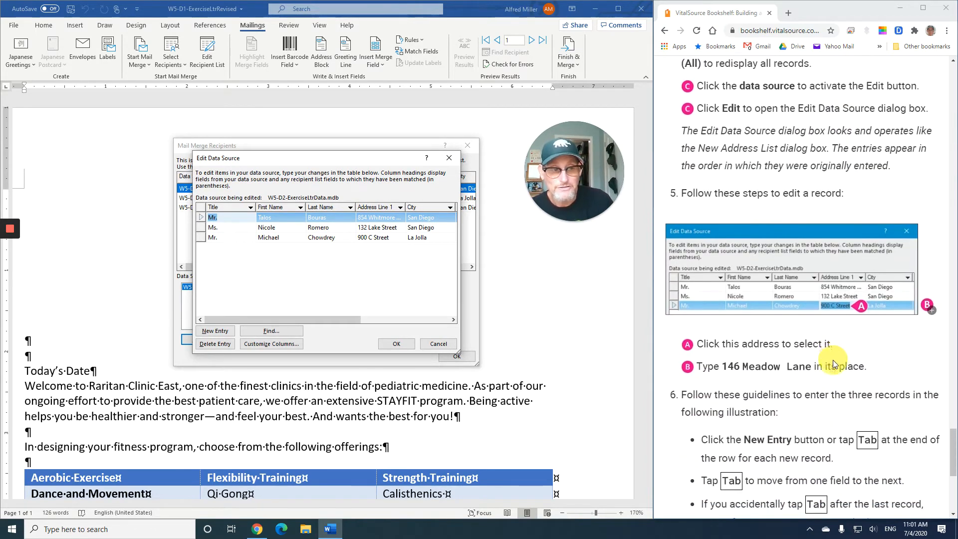
scroll(833, 360, down, 1)
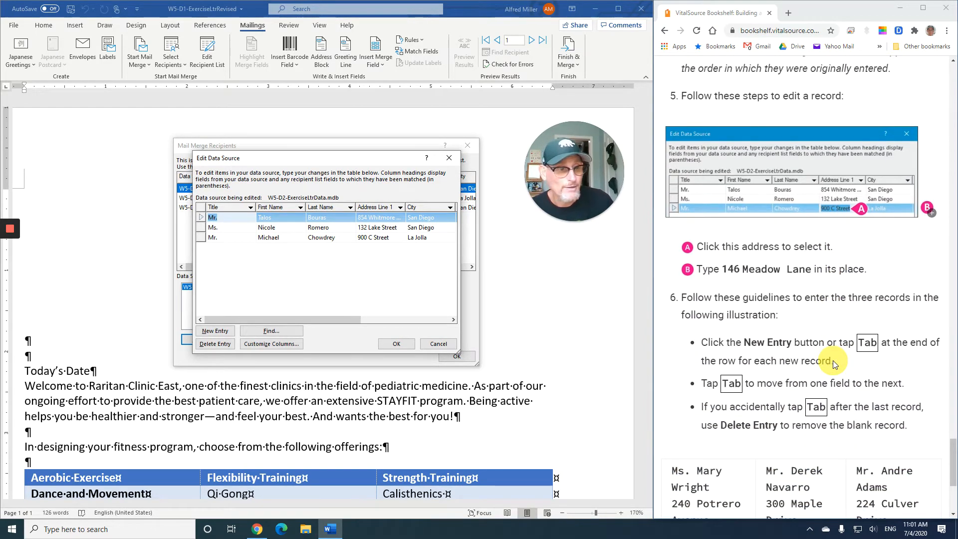
click(371, 238)
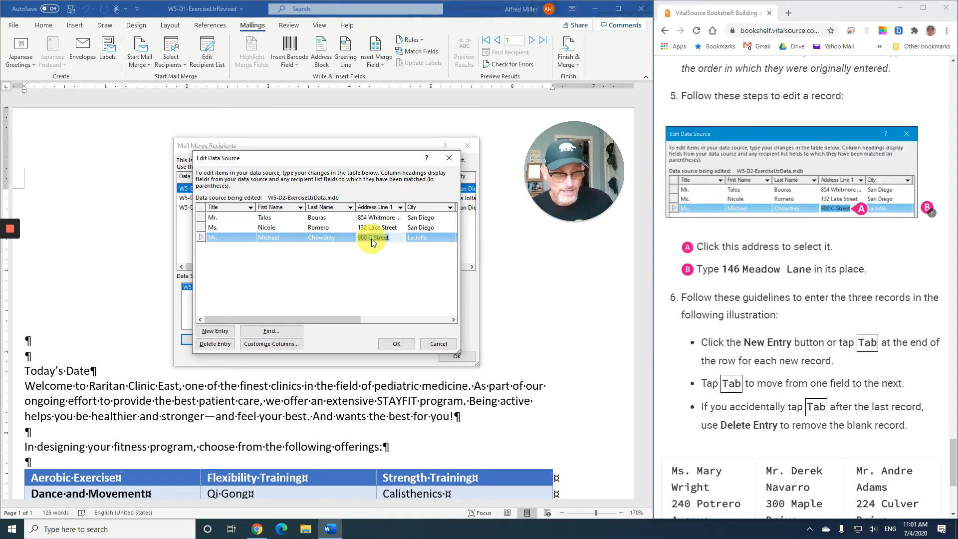
text(1)
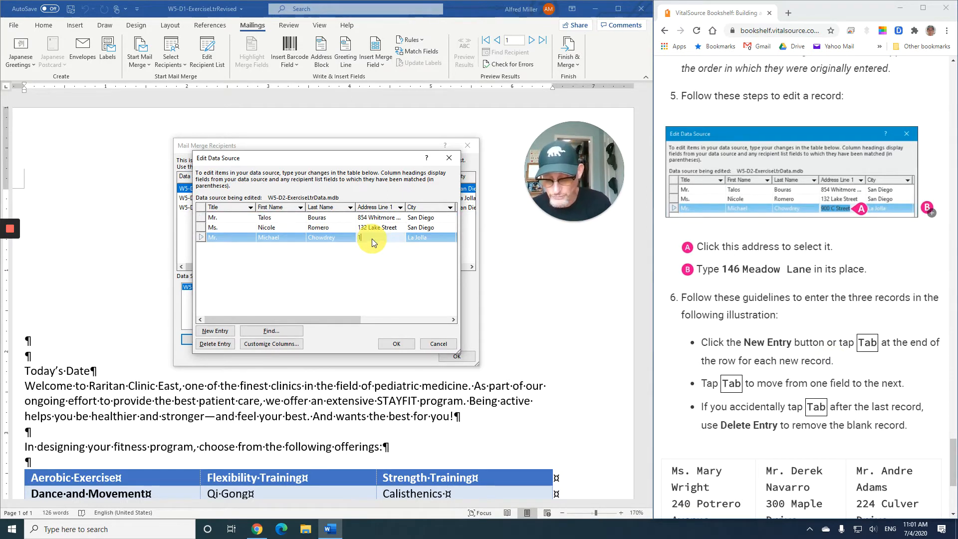
text(46 Mea)
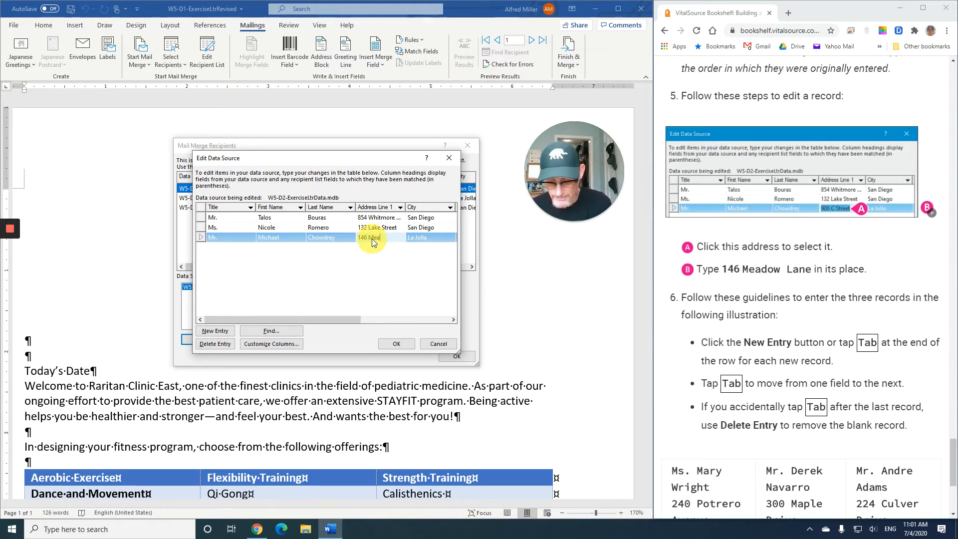
text(dow Lane)
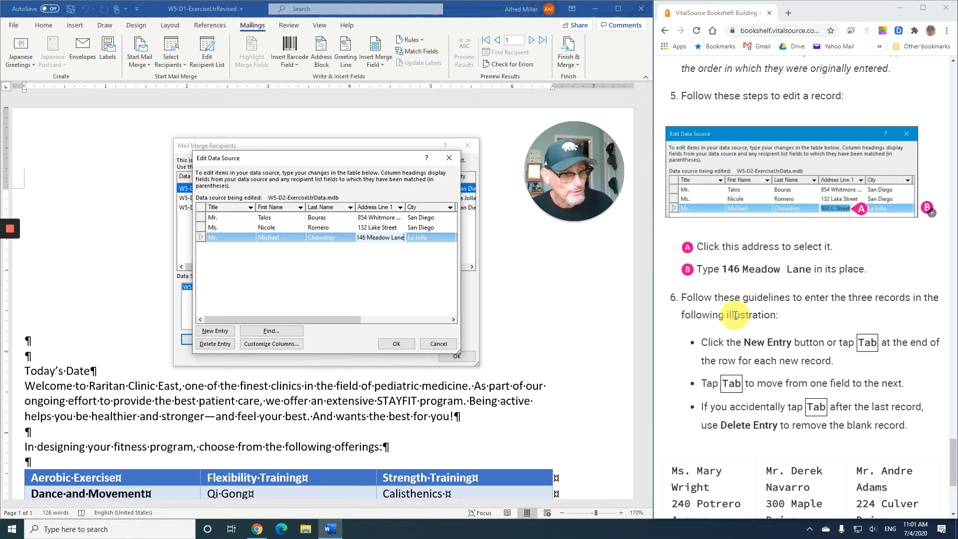
Step: Add a new entry to the data source with the title Ms. and the first and last name of the first record in instruction 6
scroll(742, 315, down, 3)
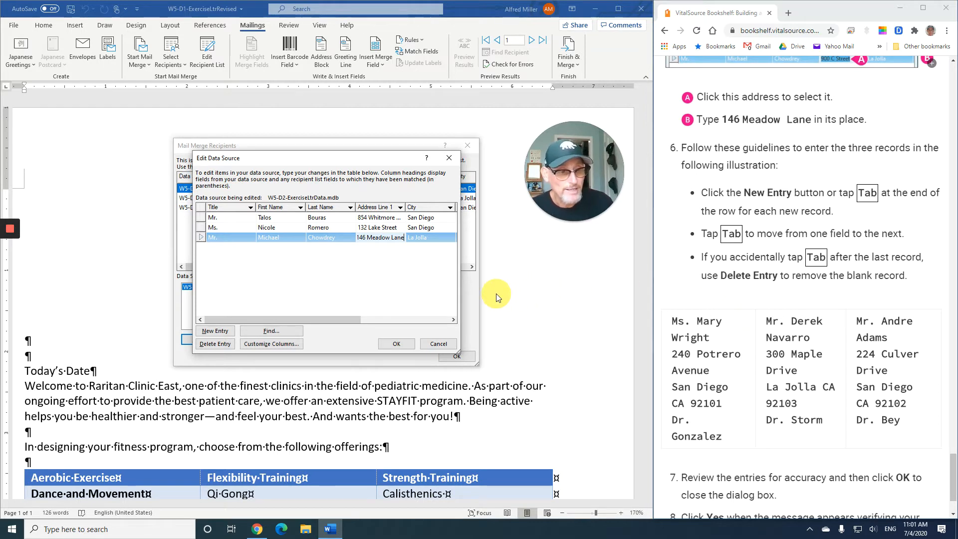
click(218, 331)
scroll(711, 370, down, 2)
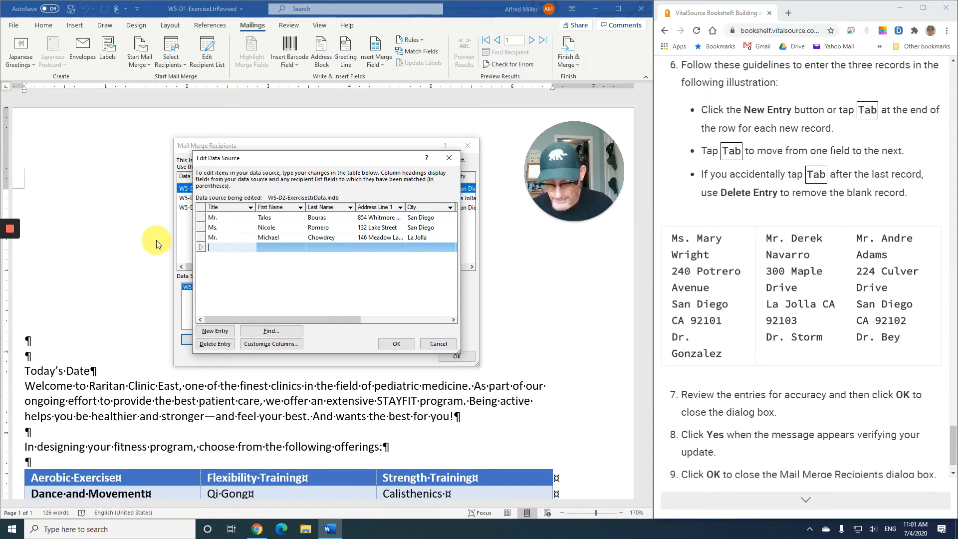
text(Ms.)
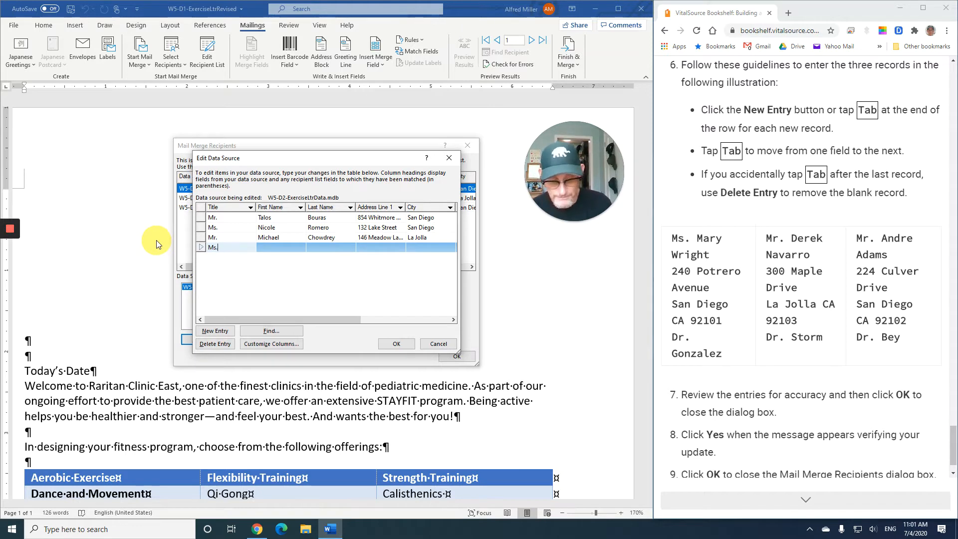
key(Tab)
text(M)
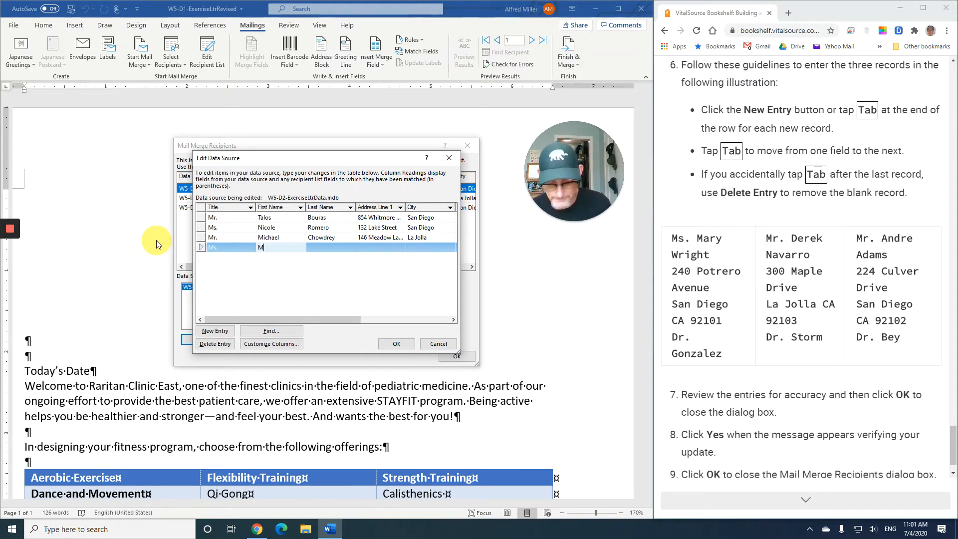
text(ary)
key(Tab)
text(Wr)
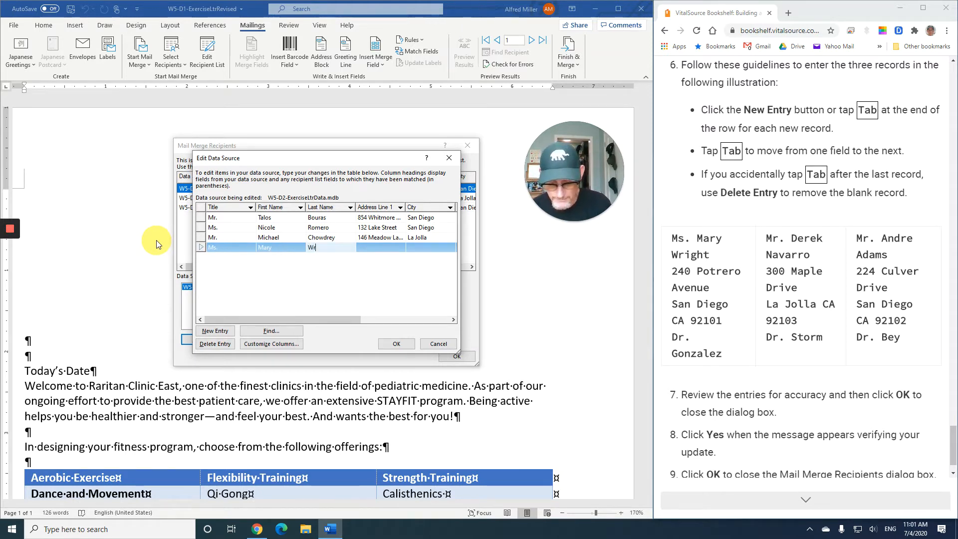
text(ight)
key(Tab)
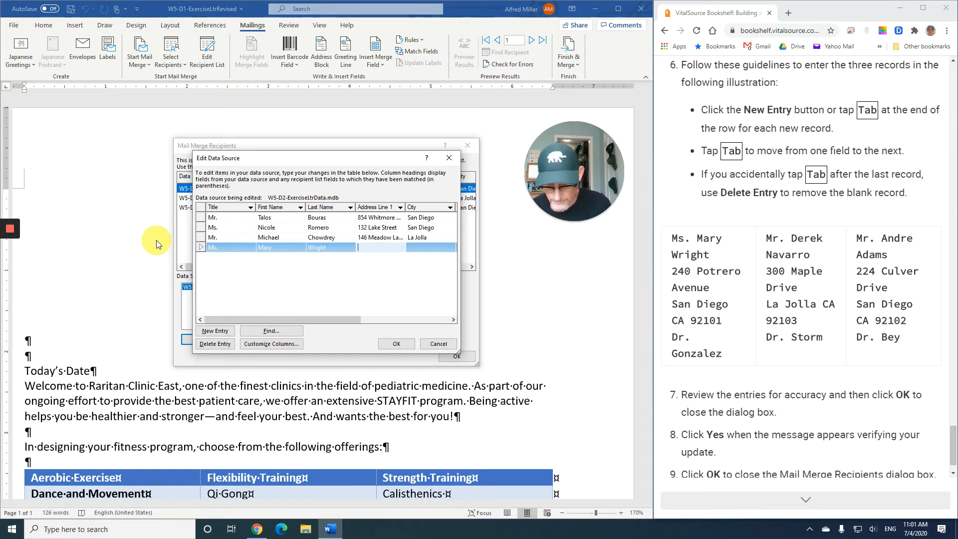
Step: Fill in Address Line 1 of the new entry with the street address from the first record in instruction 6
text(240 Potr)
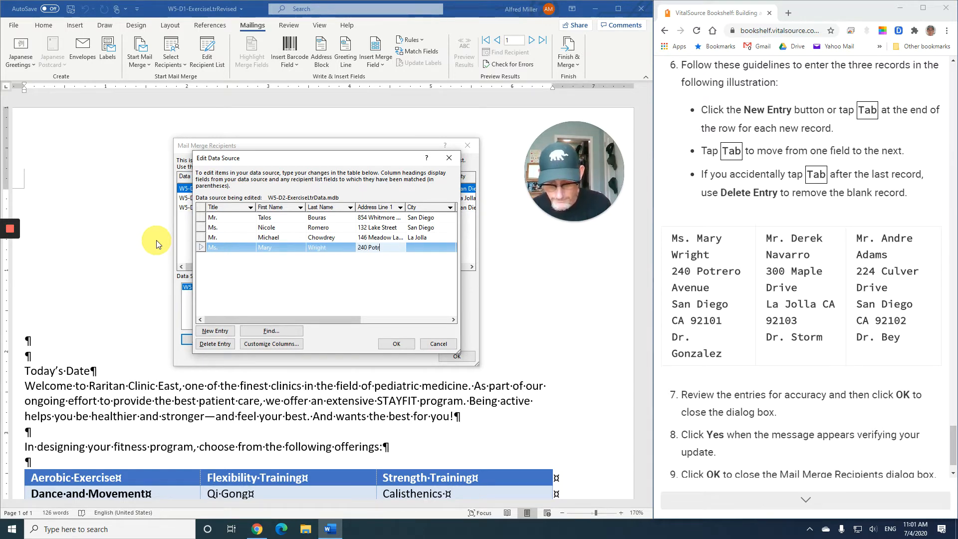
text(ero Ave)
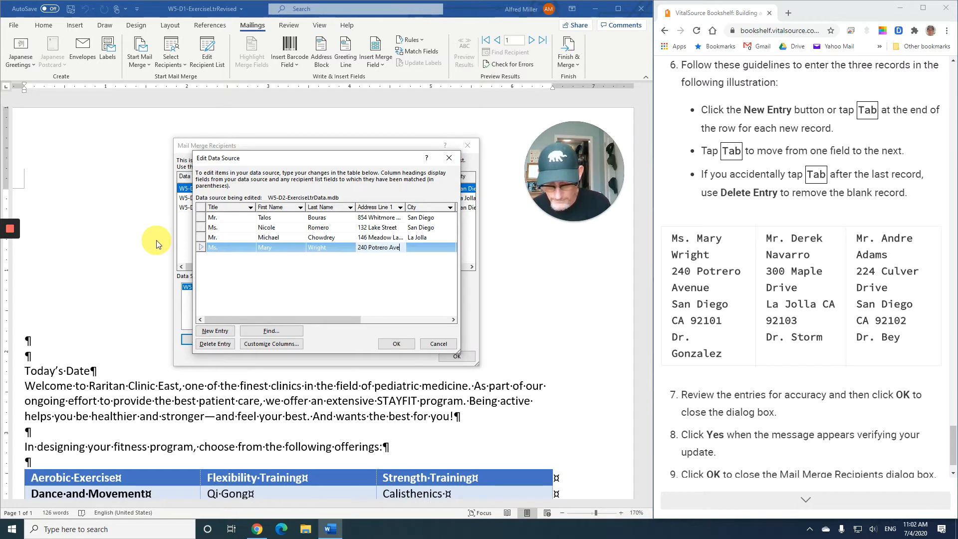
text(nue)
key(Tab)
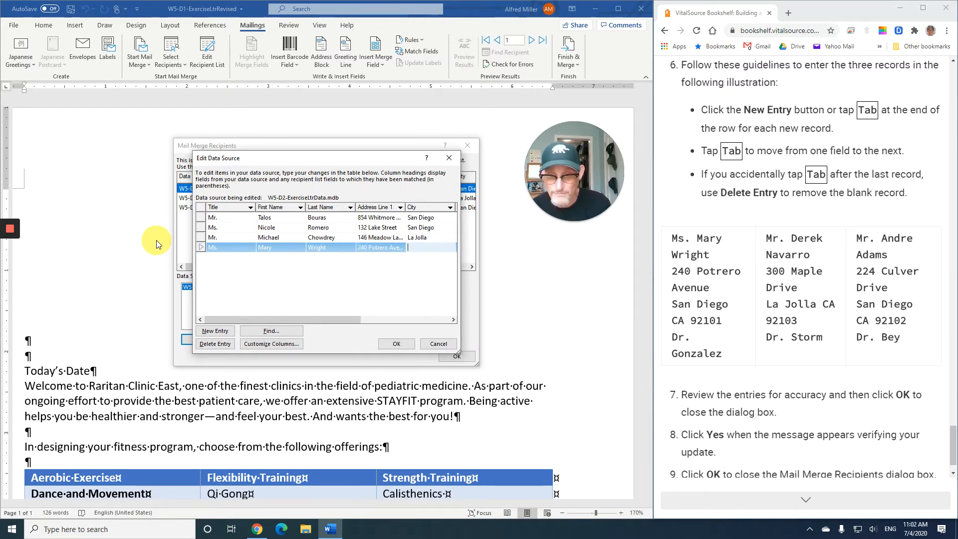
Step: Set the first new entry's City to San Diego, State to CA, and ZIP Code to the one in its record in instruction 6
text(San Diego)
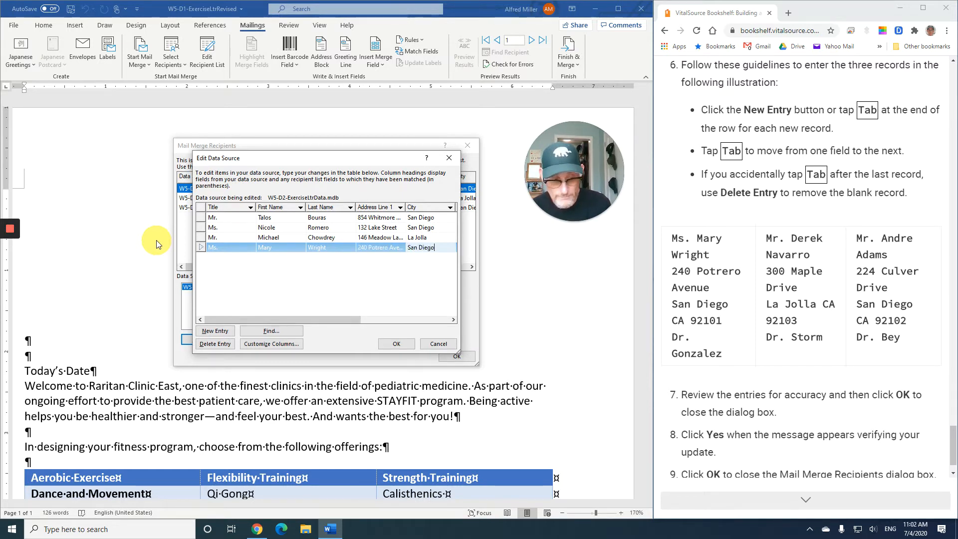
key(Tab)
text(C)
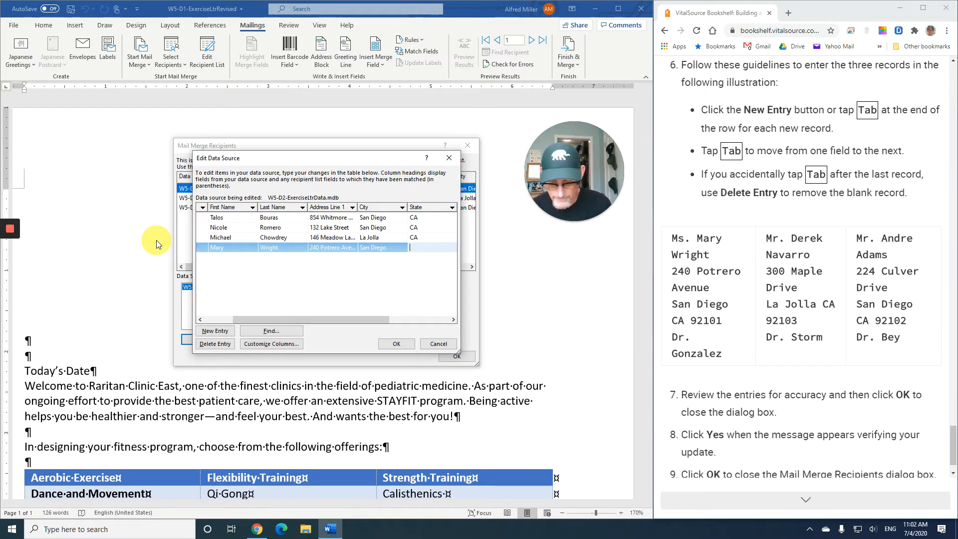
text(CA)
key(Tab)
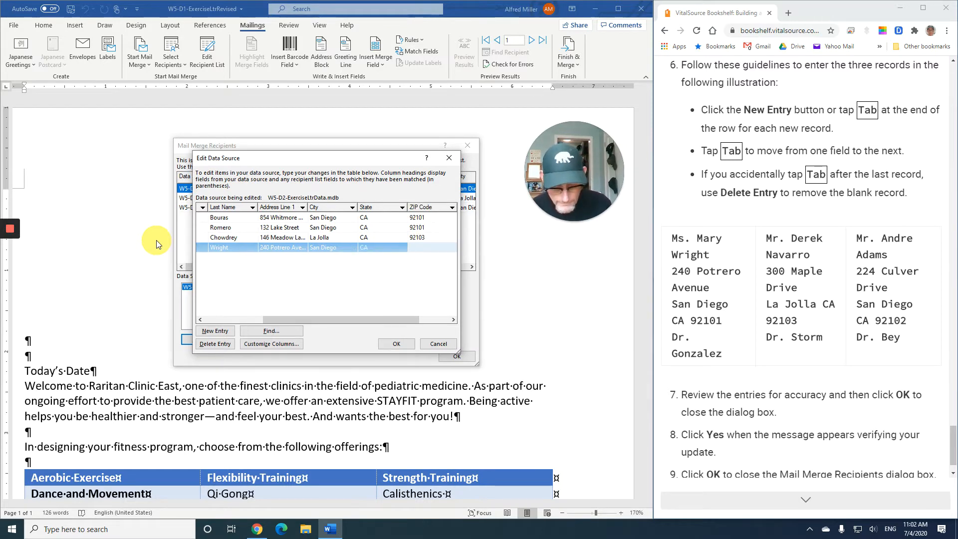
text(92101)
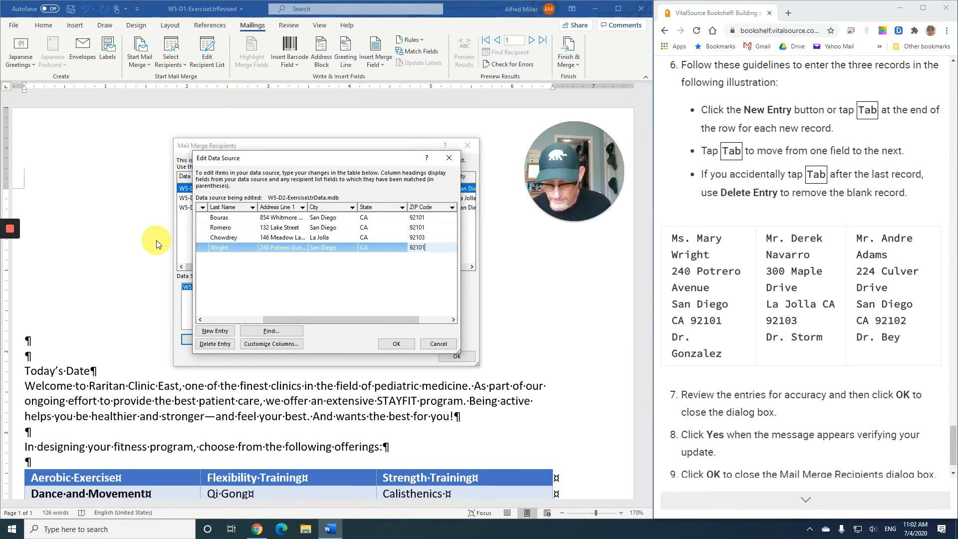
Step: Fill in the Your Doctor field of the first new entry with the doctor's name from the first record
key(Tab)
text(Dr)
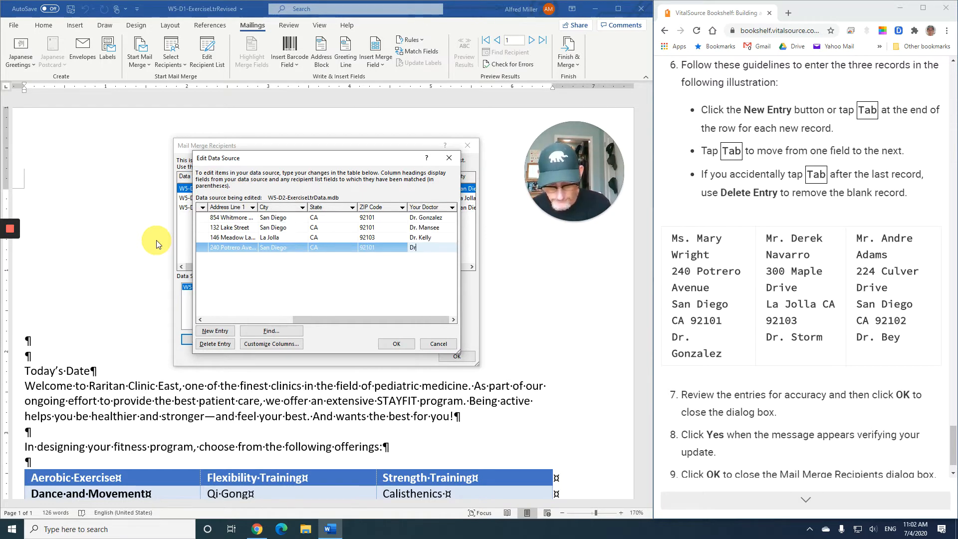
text(. G)
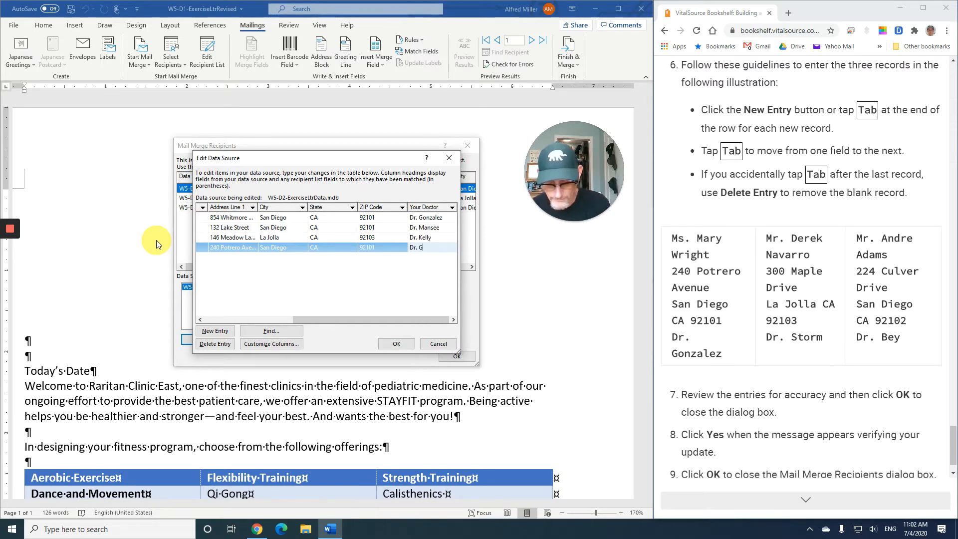
text(onzale)
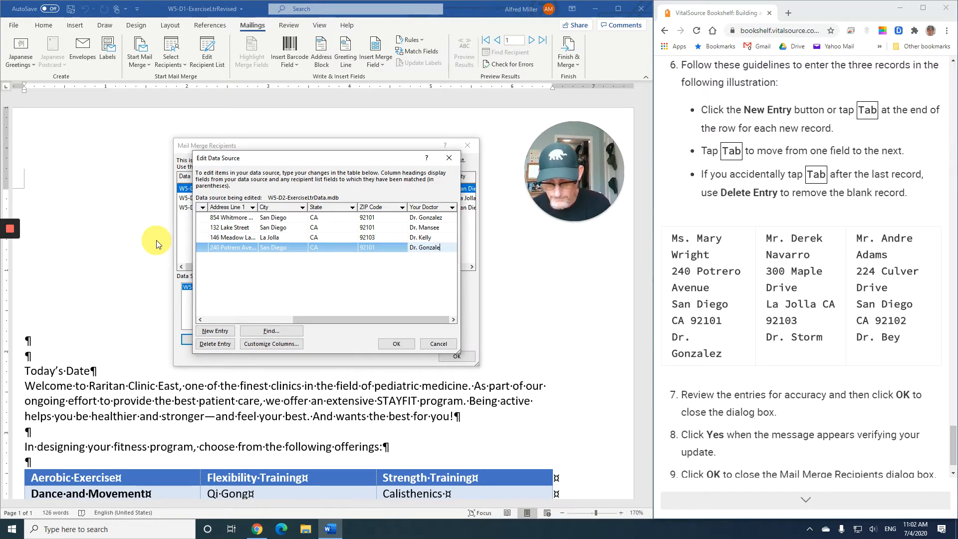
text(z)
Step: Add a second new entry with the title Mr. and the first and last name of the second record in instruction 6
key(Tab)
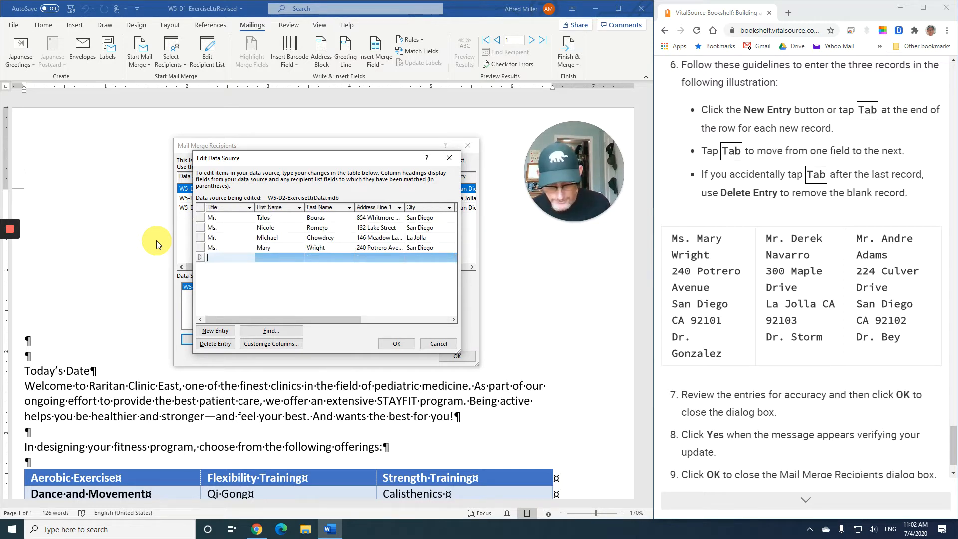
text(Mr.)
key(Tab)
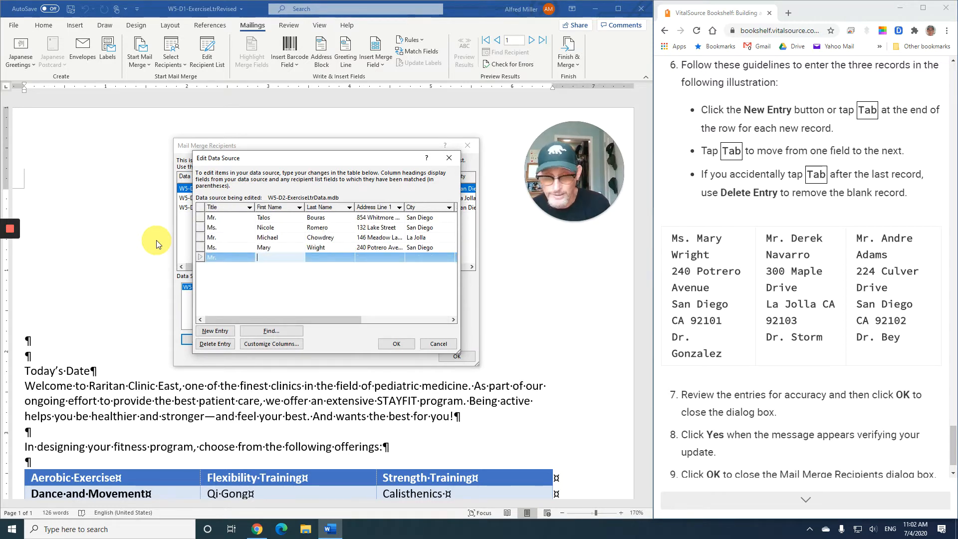
text(Derek)
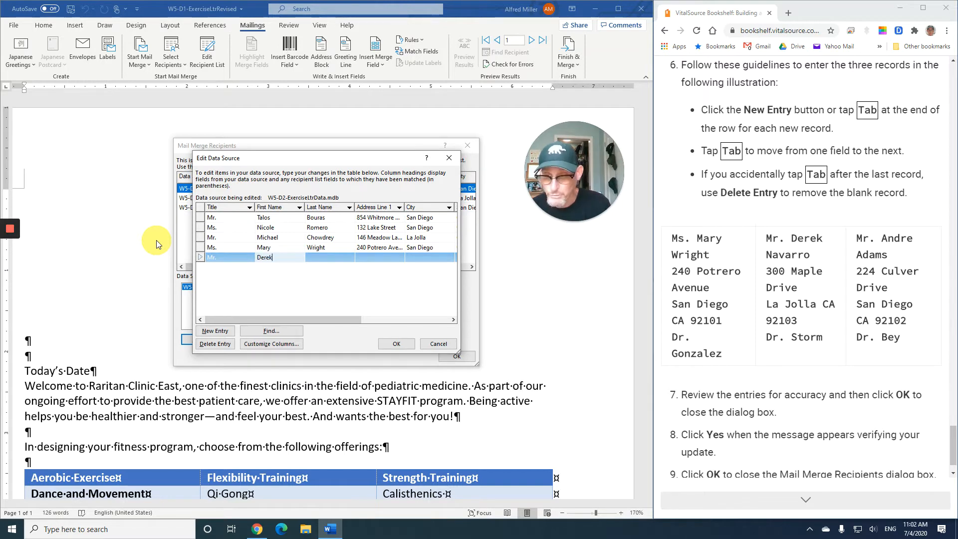
key(Tab)
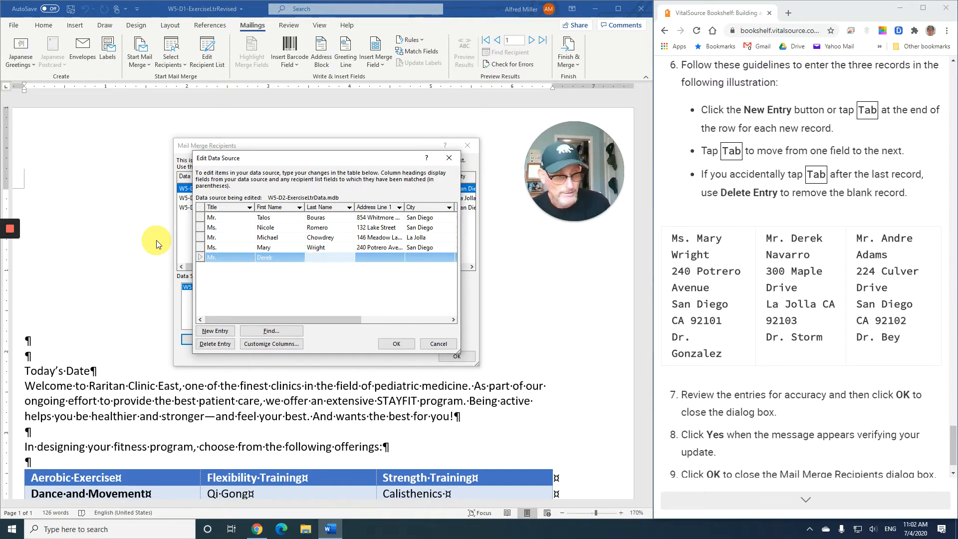
text(Nav)
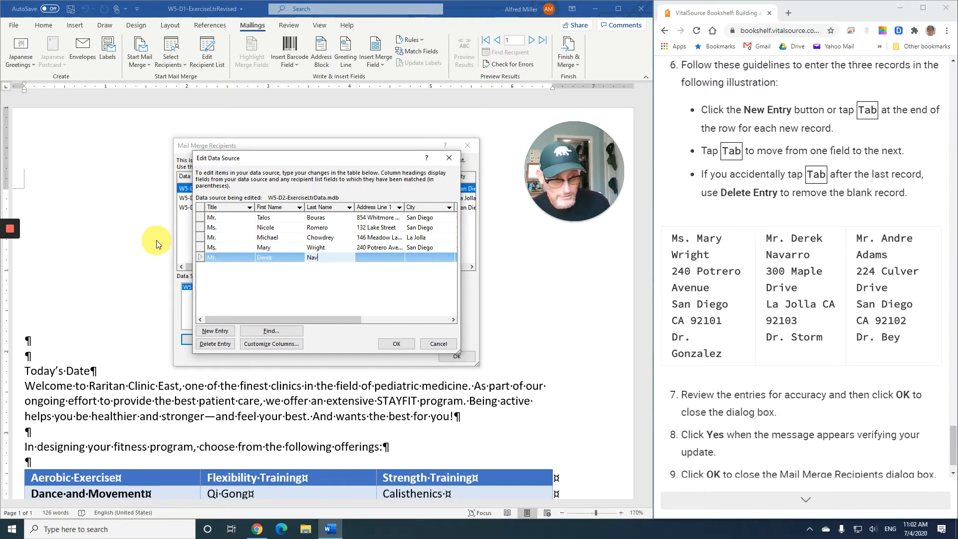
text(arro)
Step: Enter the second record's street address in Address Line 1 of its entry and set the City to La Jolla
key(Tab)
text(300)
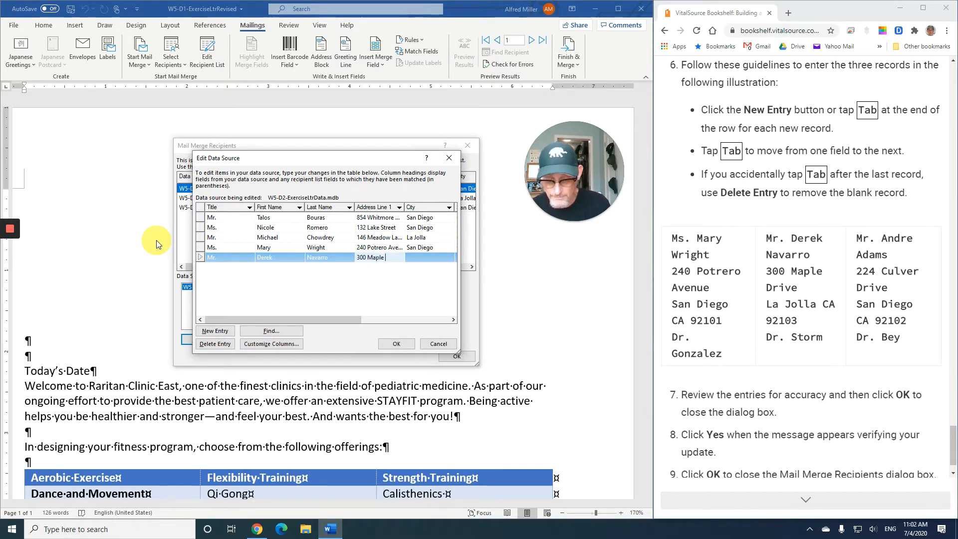
text( Maple Drive)
key(Tab)
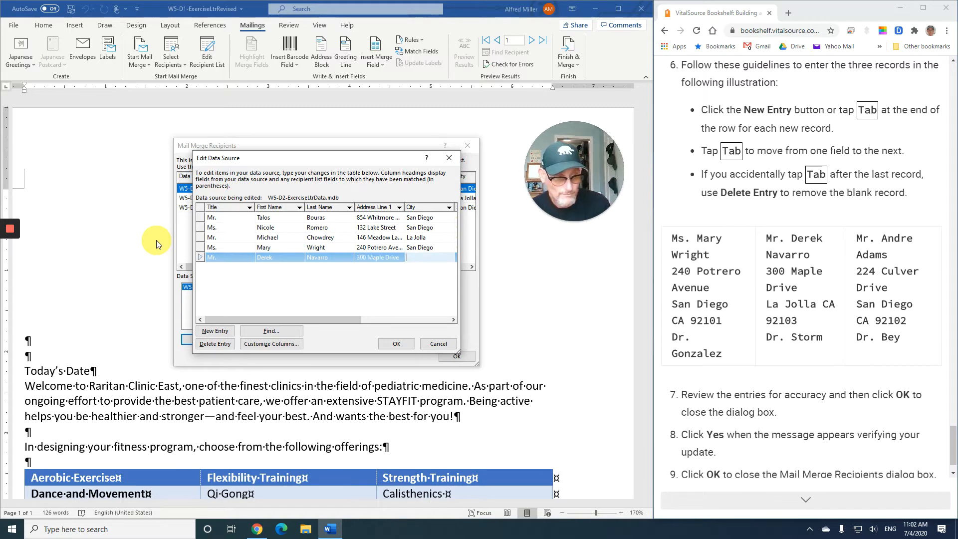
text(La )
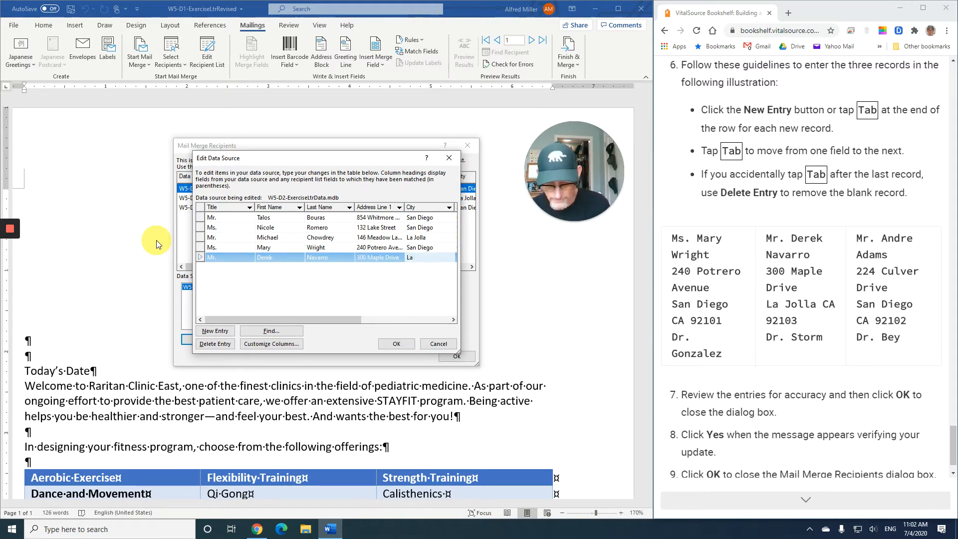
text(Jolla)
Step: Complete the second new entry with the State CA and the ZIP Code and doctor's name from the second record
key(Tab)
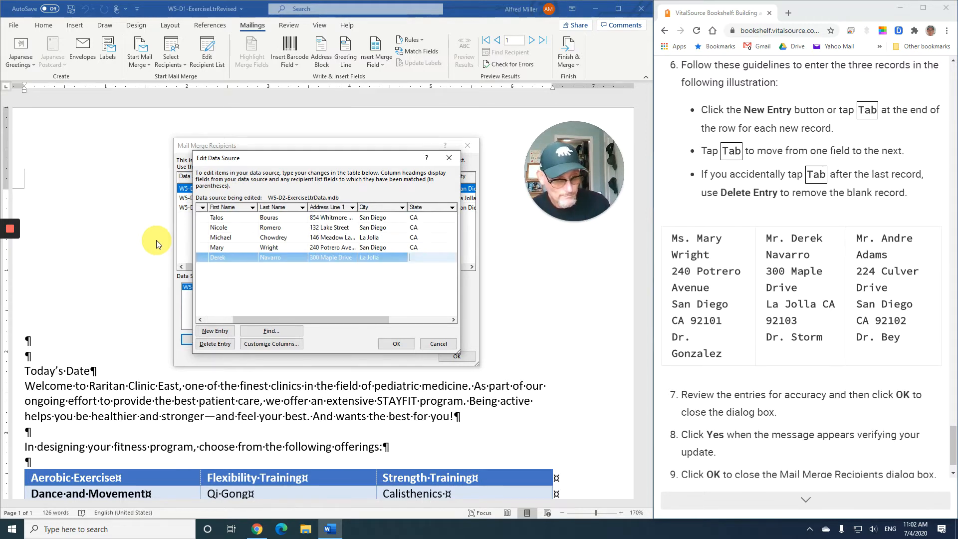
text(CA)
key(Tab)
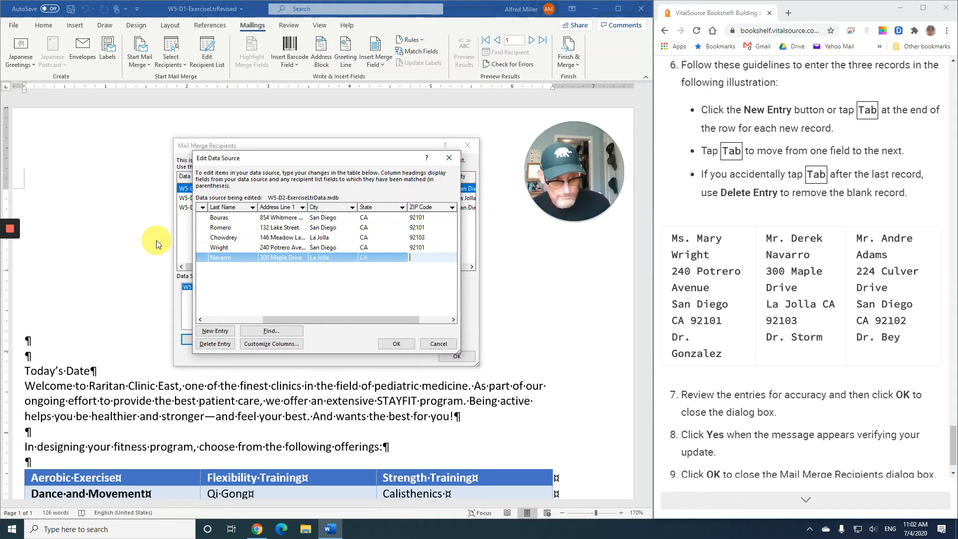
text(921)
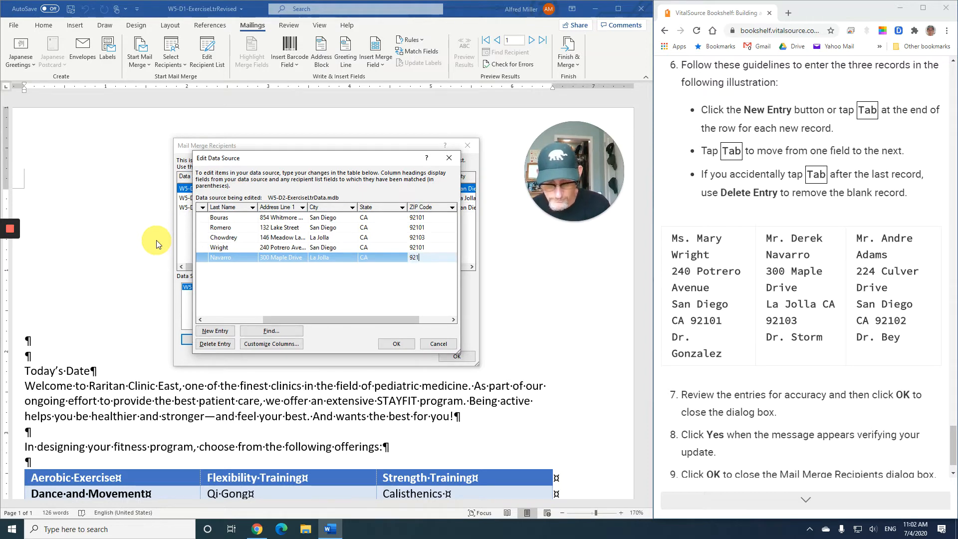
text(03)
key(Tab)
text(Dr)
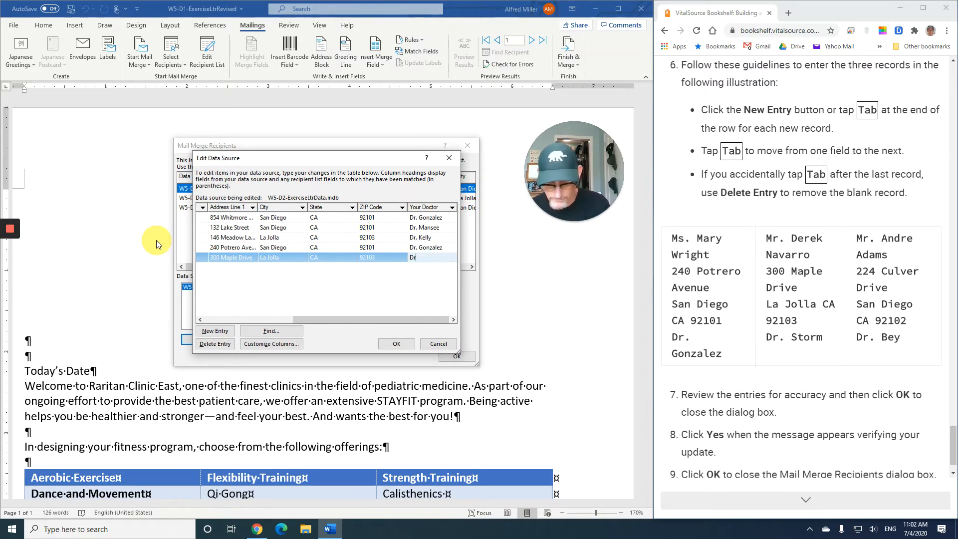
text(. Strom)
Step: Add a third new entry with the title Mr. and the first and last name of the third record in instruction 6
key(Tab)
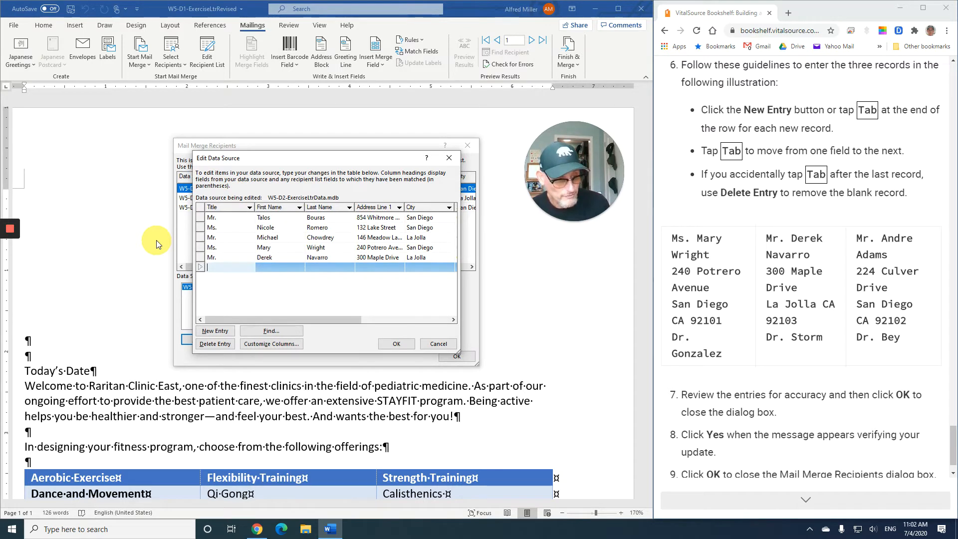
text(.)
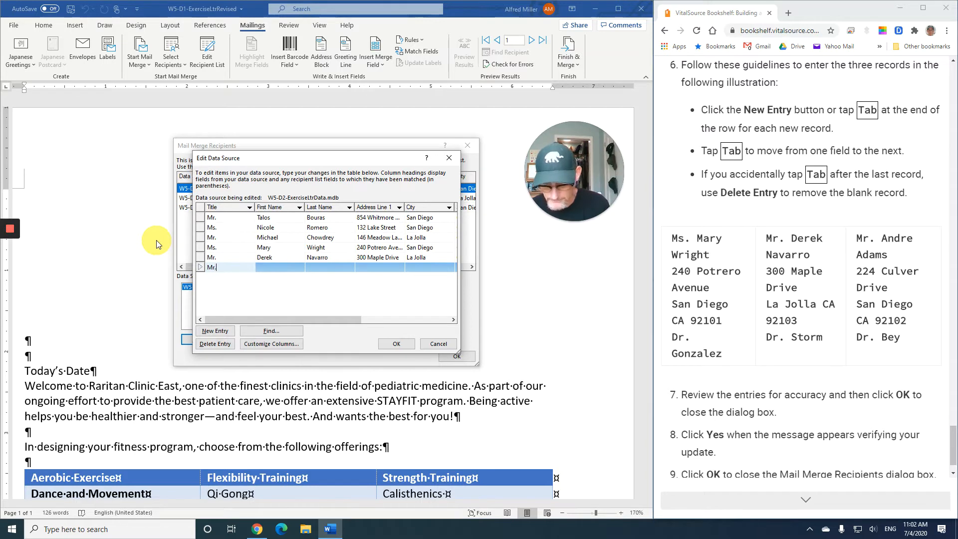
key(Tab)
text(Andre)
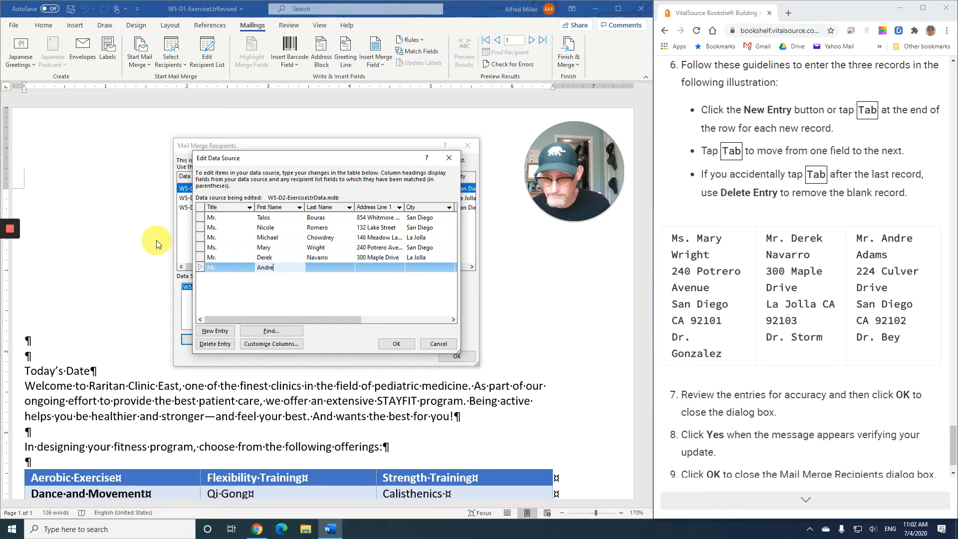
key(Tab)
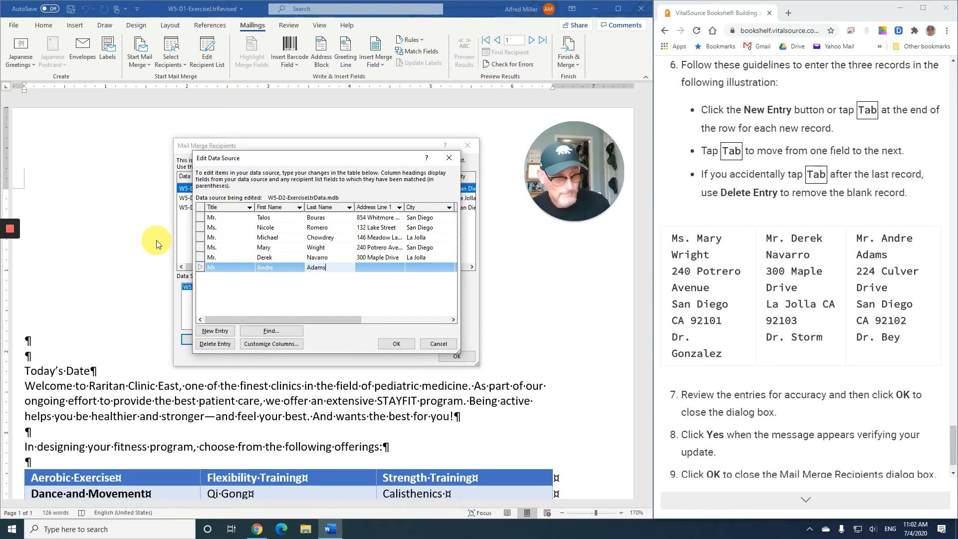
Step: Enter the third record's street address in Address Line 1 of its entry and set the City to San Diego
key(Tab)
text(224 )
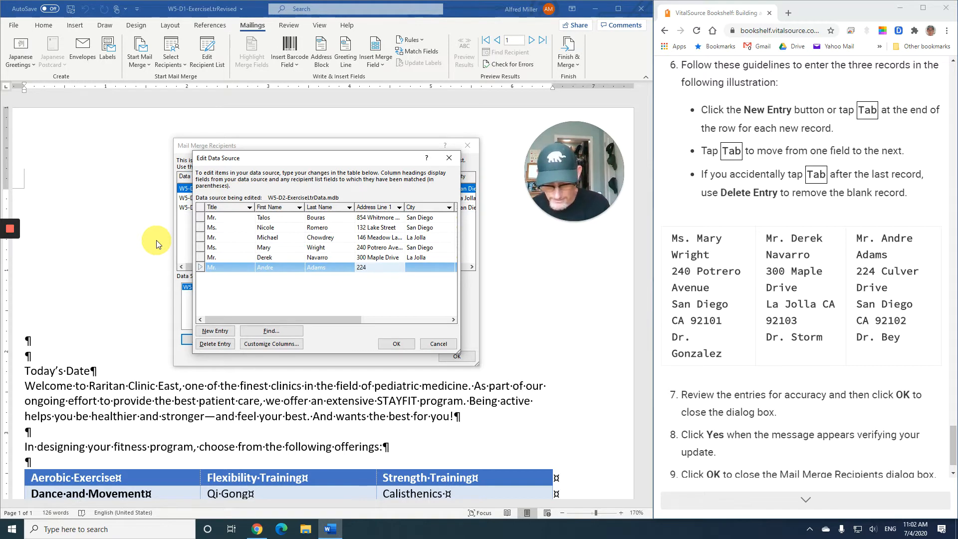
text(Culver)
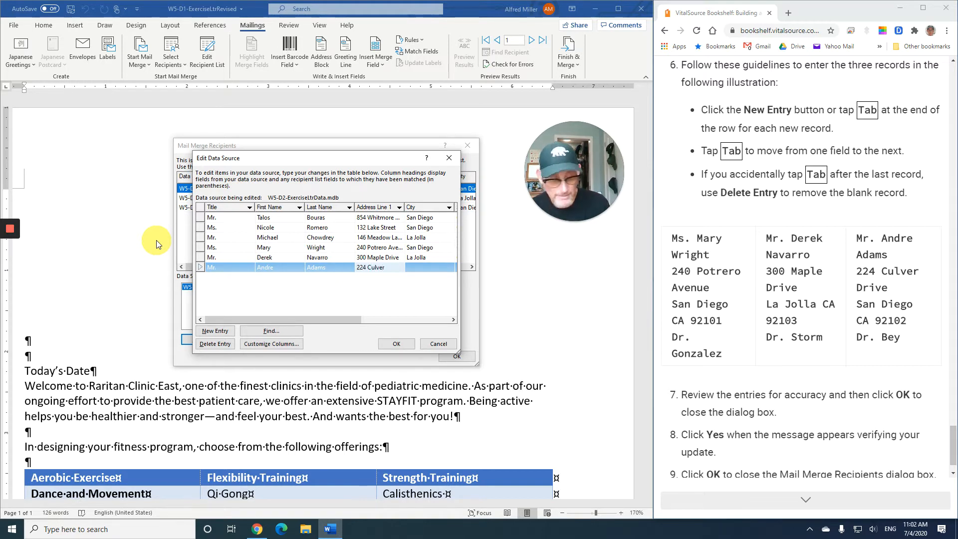
text( Driv)
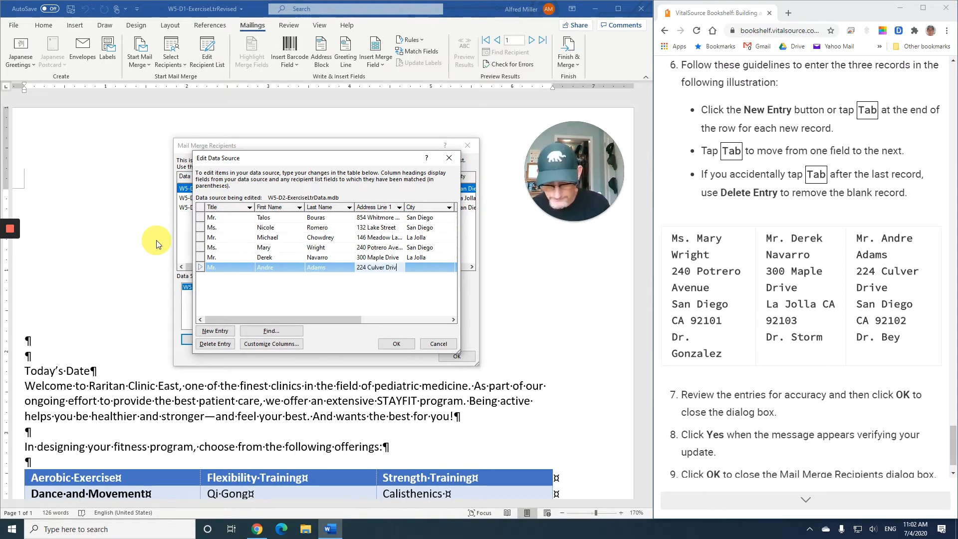
text(e)
key(Tab)
text(San)
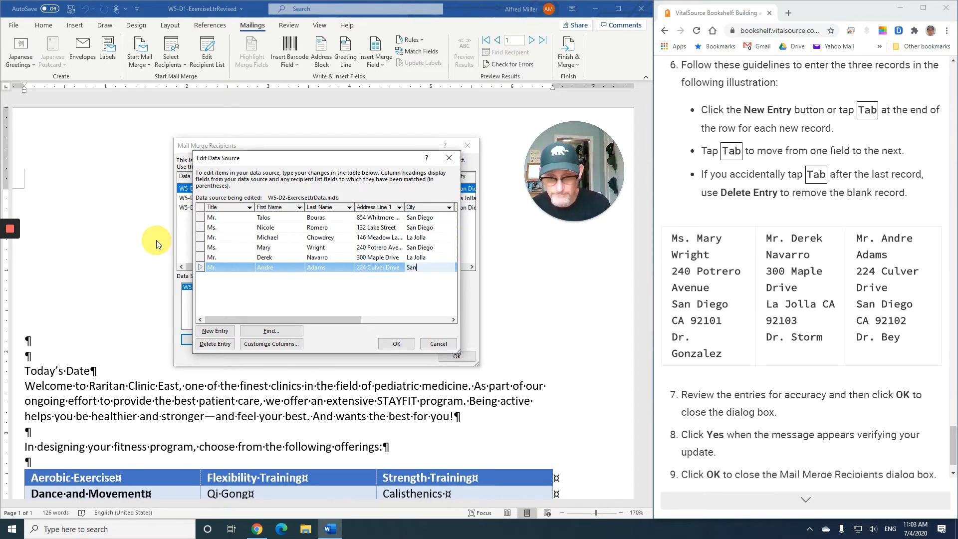
text( Diego)
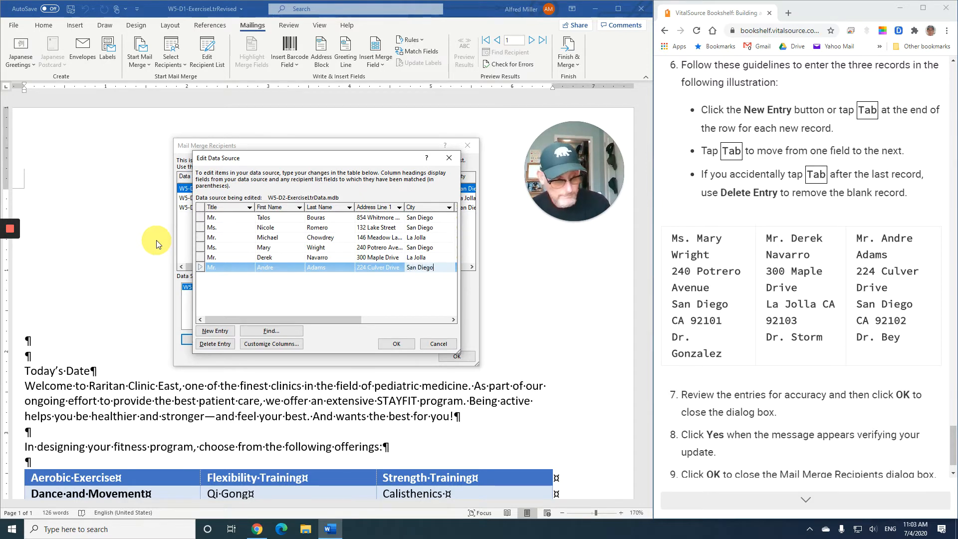
Step: Complete the third new entry with the State CA and the ZIP Code and doctor's name from the third record
key(Tab)
text(CA)
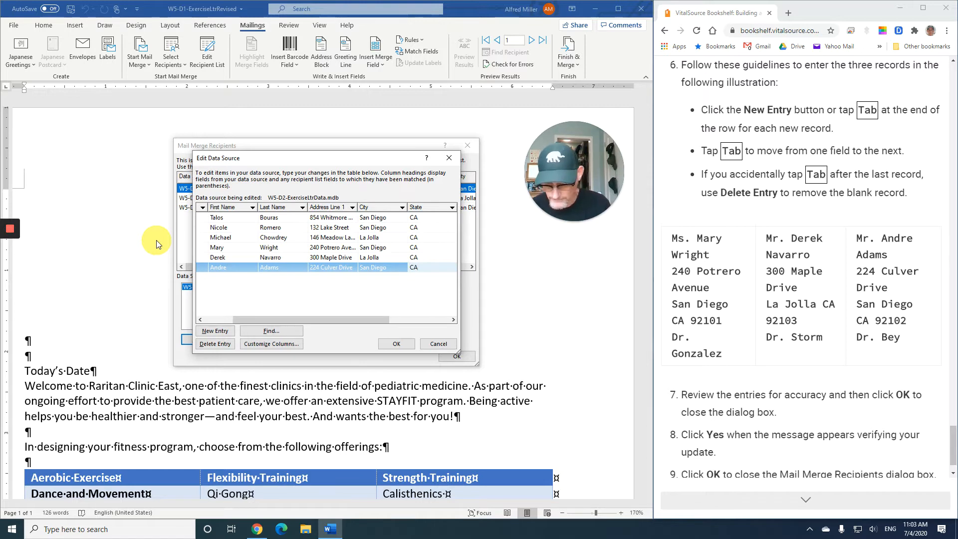
key(Tab)
text(92)
text(12)
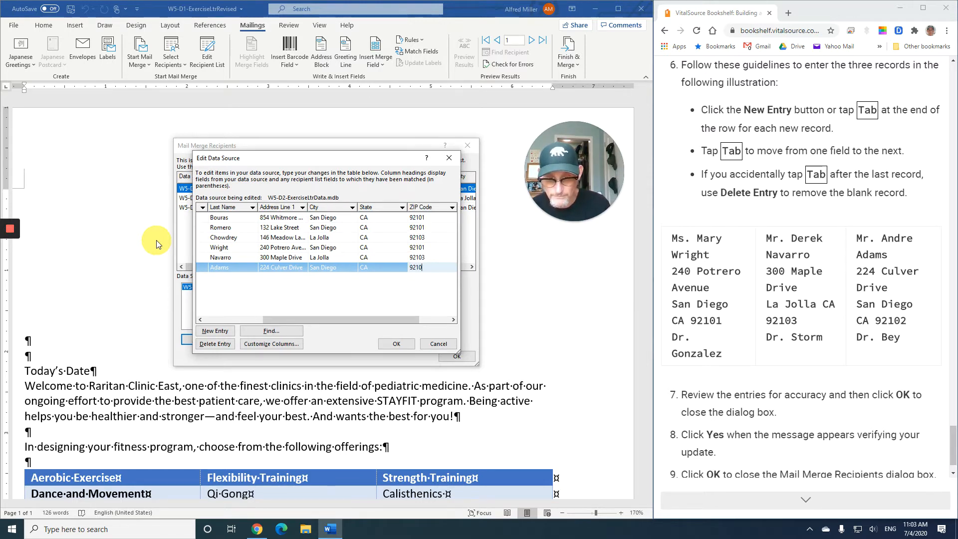
text(2)
key(Tab)
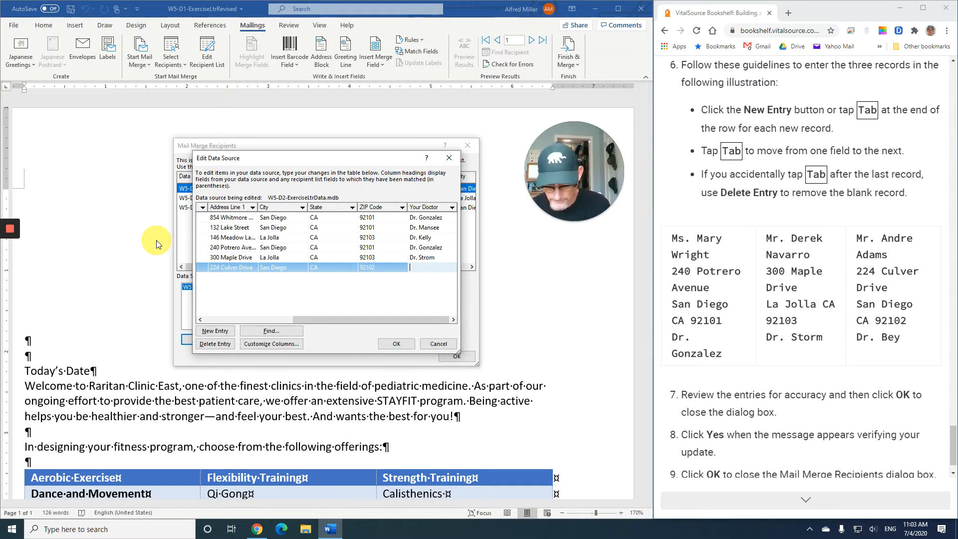
text(Dr. Bey)
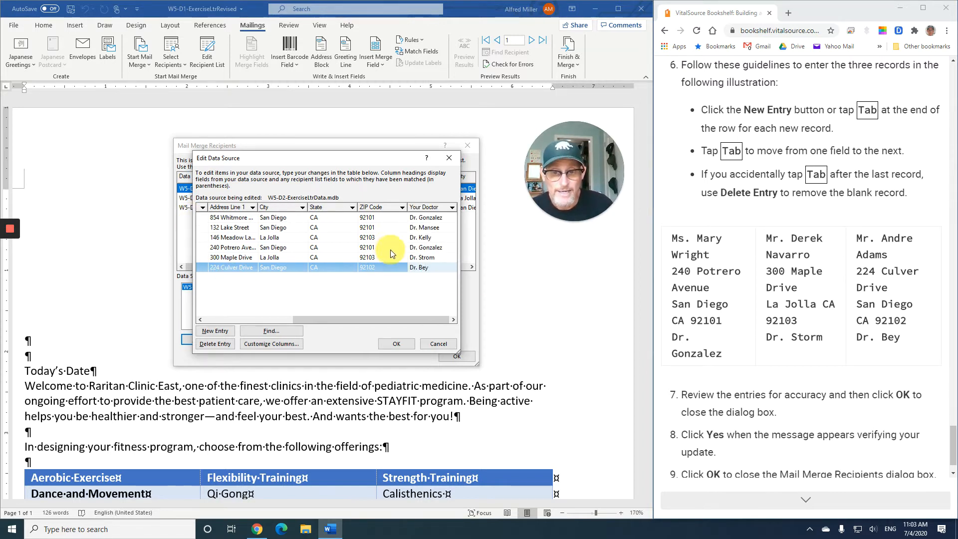
Step: Widen the Address Line 1 column of the data source table to fit the full street addresses for reviewing the entries
click(375, 238)
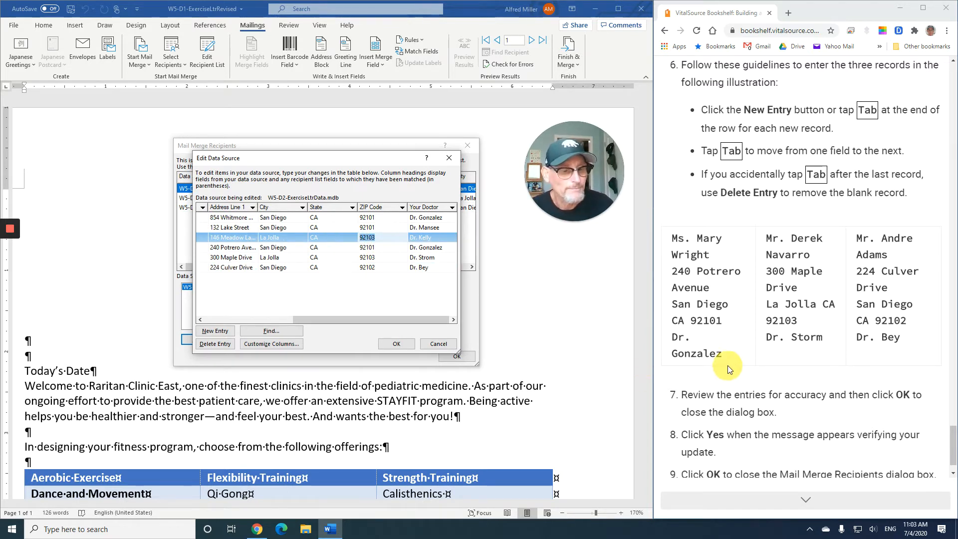
scroll(729, 369, down, 1)
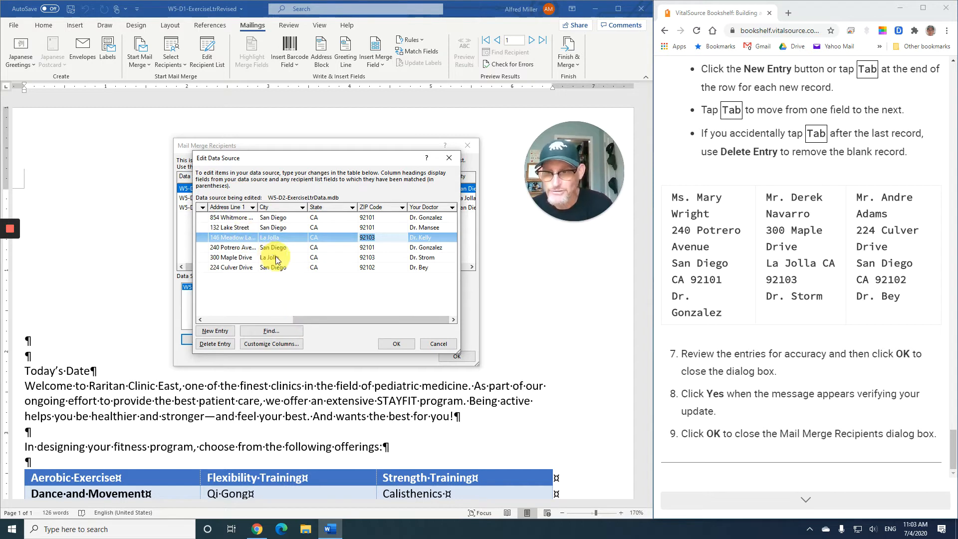
drag(258, 205, 269, 204)
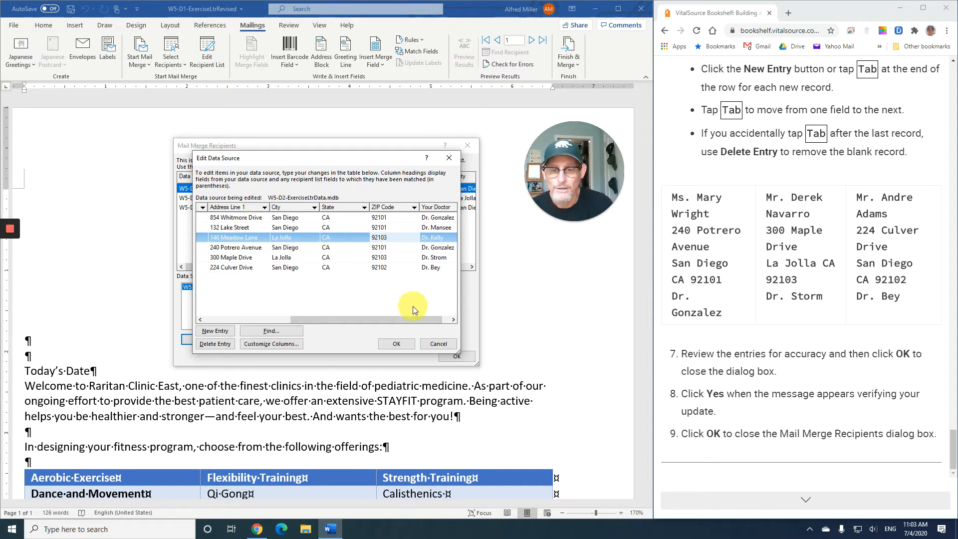
Step: Save the edited recipient entries to the W5-D2-ExerciseLtrData.mdb data source and close the mail merge recipient list
click(397, 345)
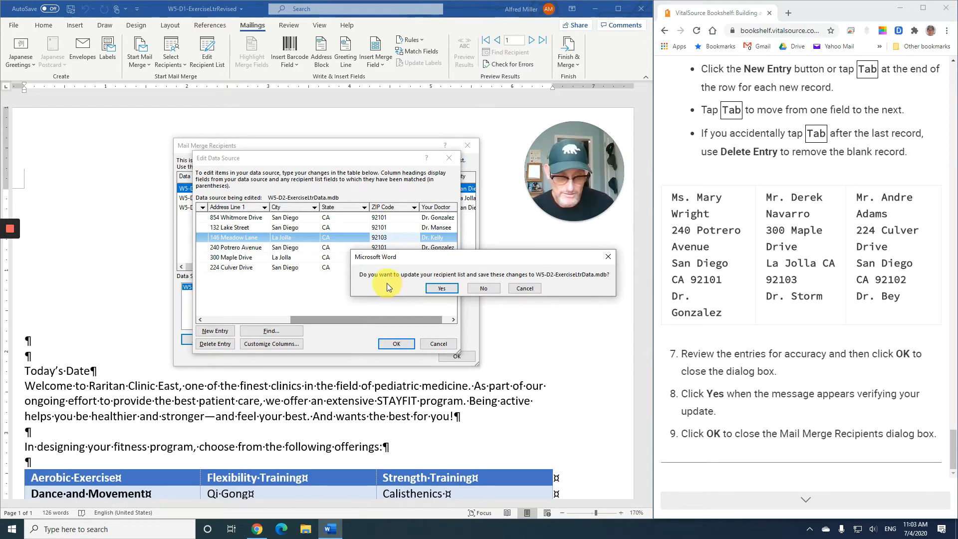
click(440, 289)
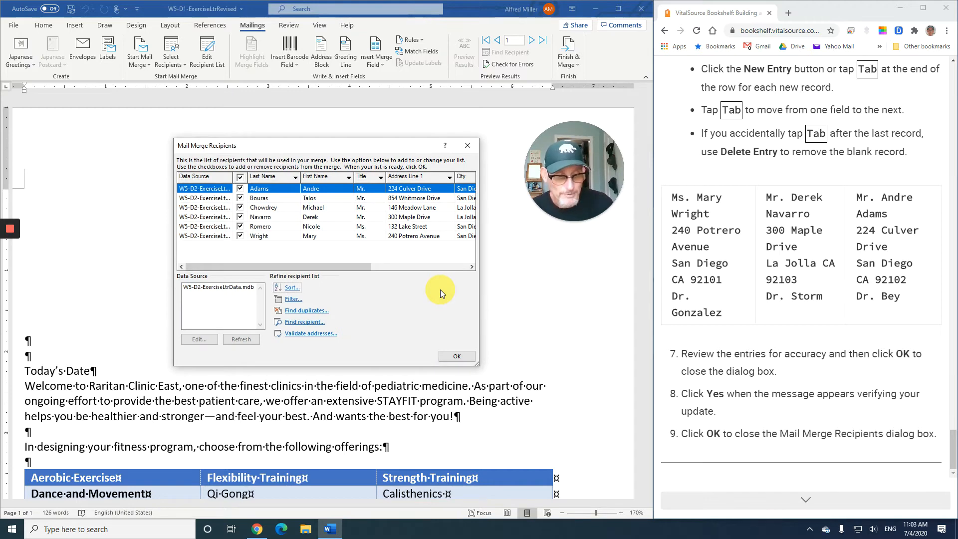
click(457, 358)
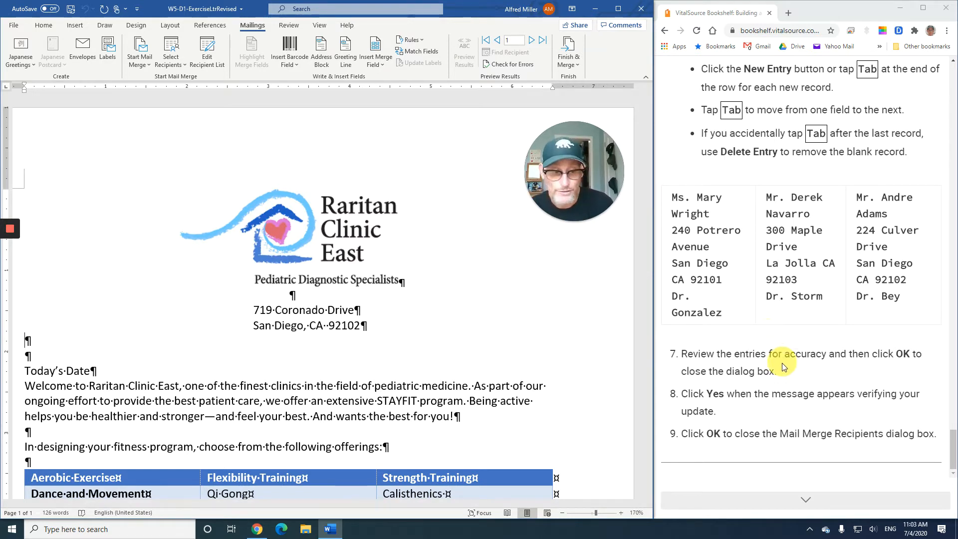
Step: Advance the online textbook to Working with the Main Document and read the opening instructions of exercise W5-D4
click(807, 500)
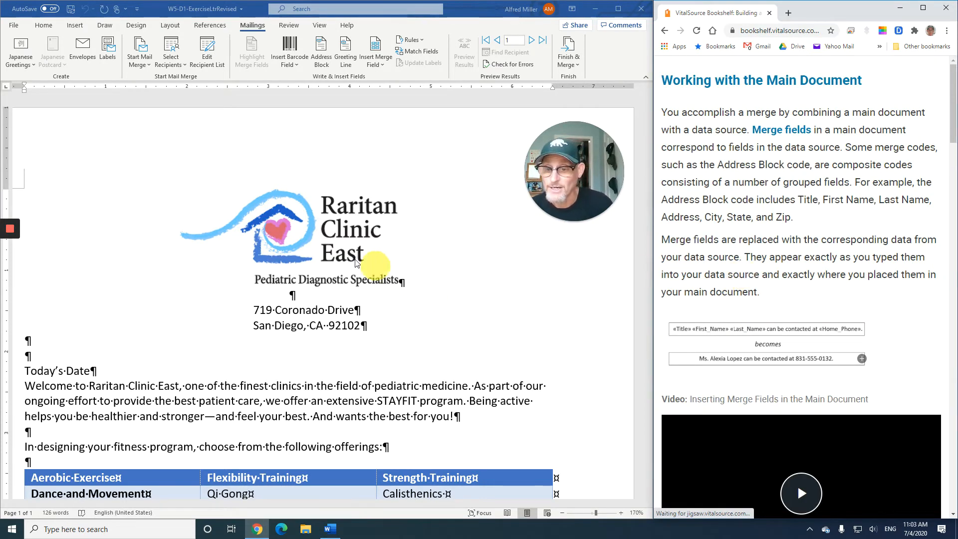
scroll(343, 364, down, 1)
scroll(343, 363, down, 1)
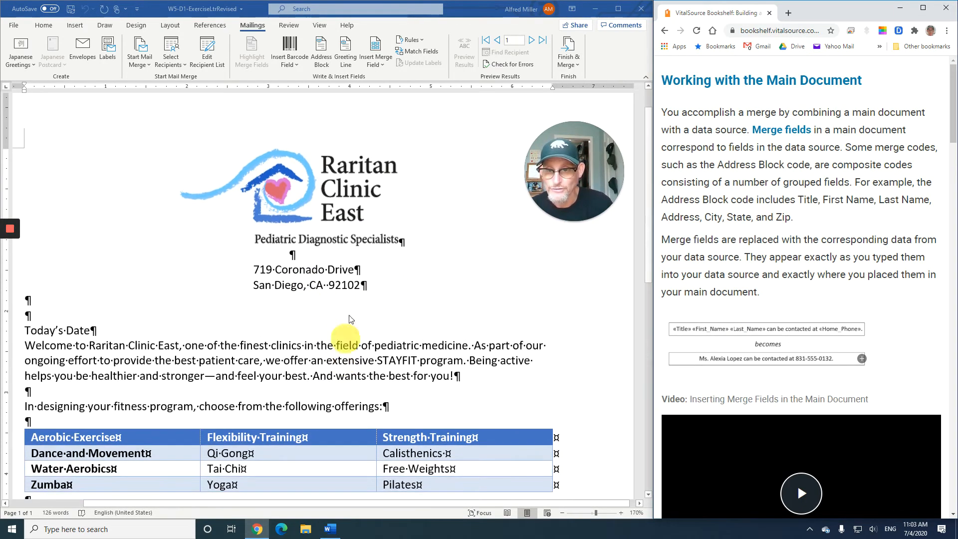
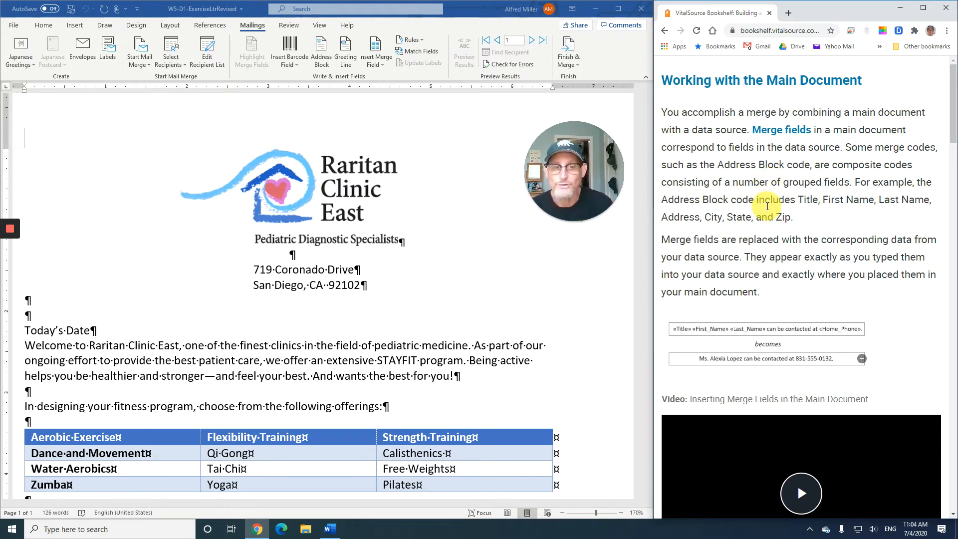
scroll(772, 202, down, 3)
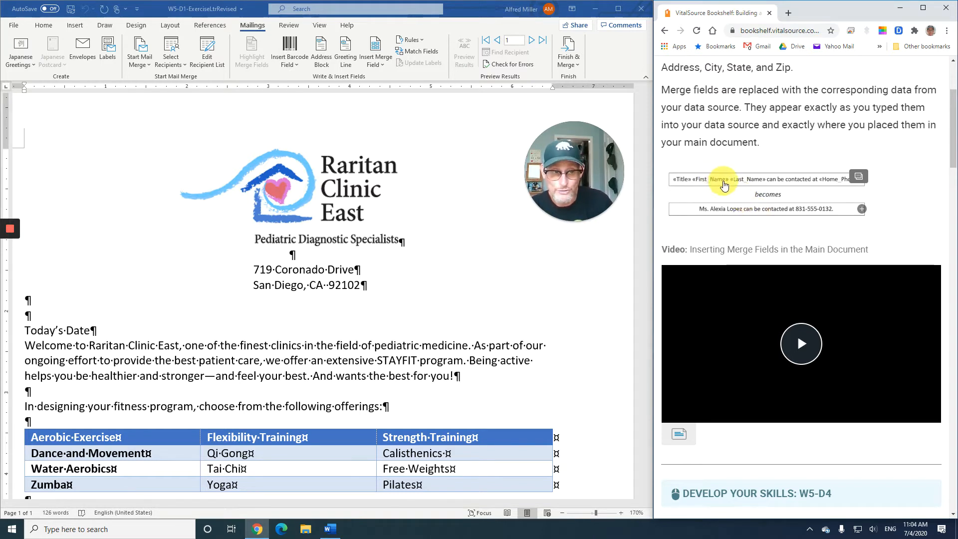
scroll(764, 261, down, 7)
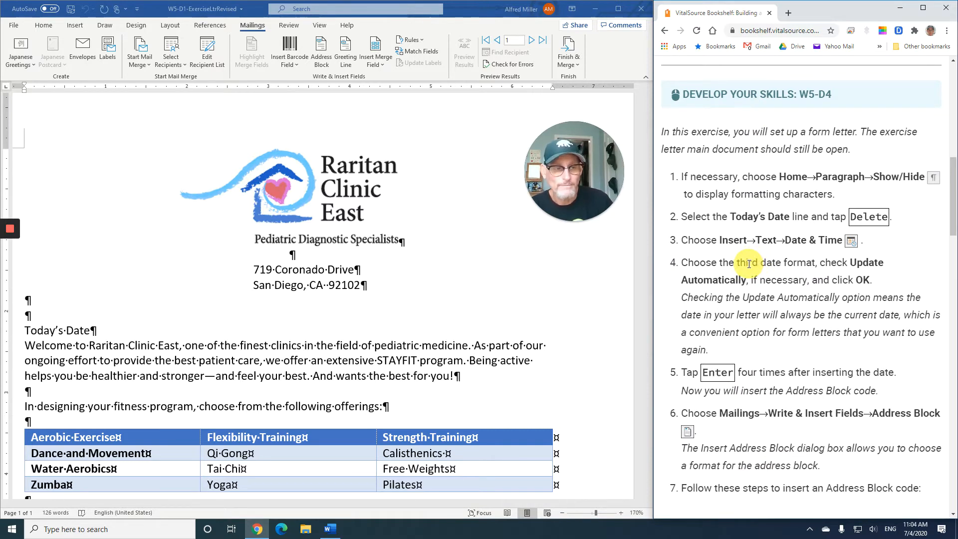
scroll(749, 264, down, 1)
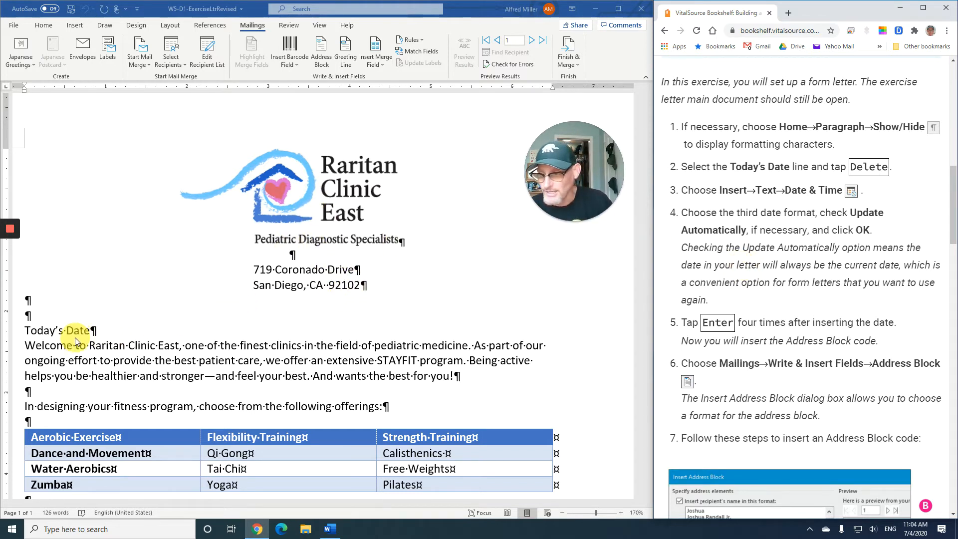
Step: Delete the "Today's Date" line above the letter's welcome paragraph
click(22, 332)
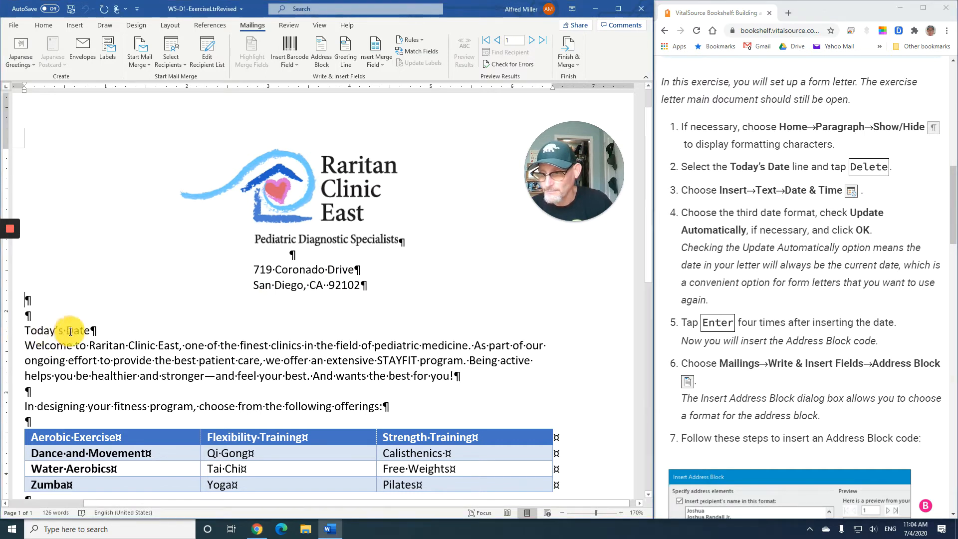
click(15, 333)
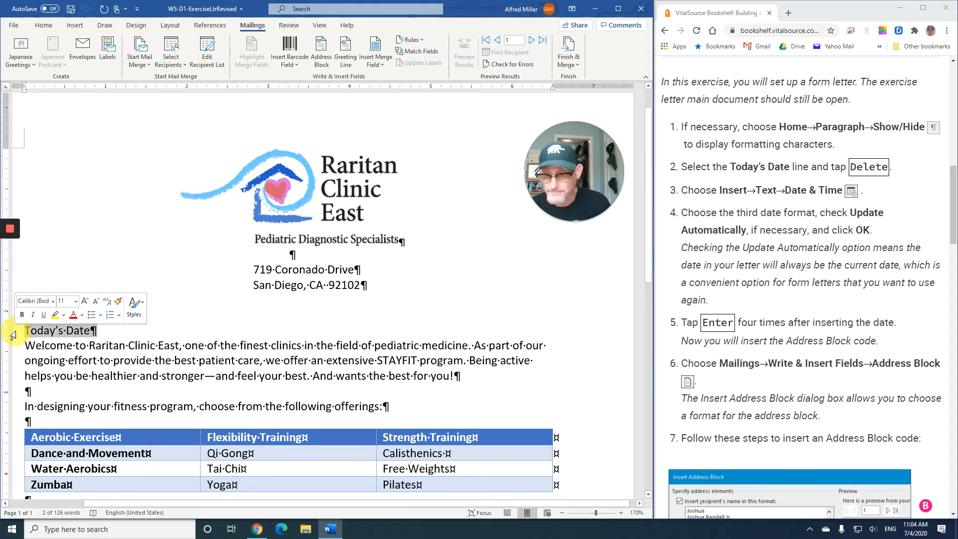
key(Delete)
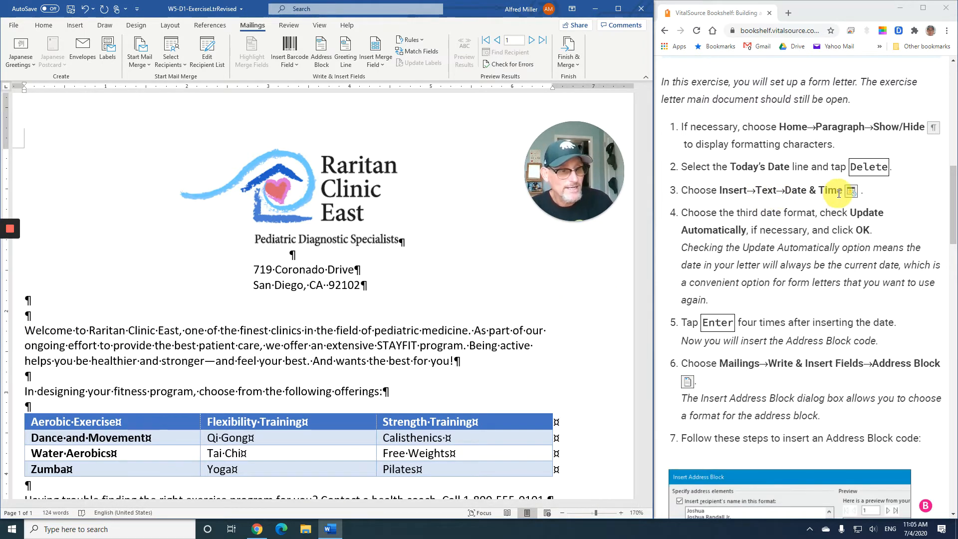
Step: Insert the current date before the welcome paragraph in the "July 4, 2020" format, set to update automatically
click(71, 23)
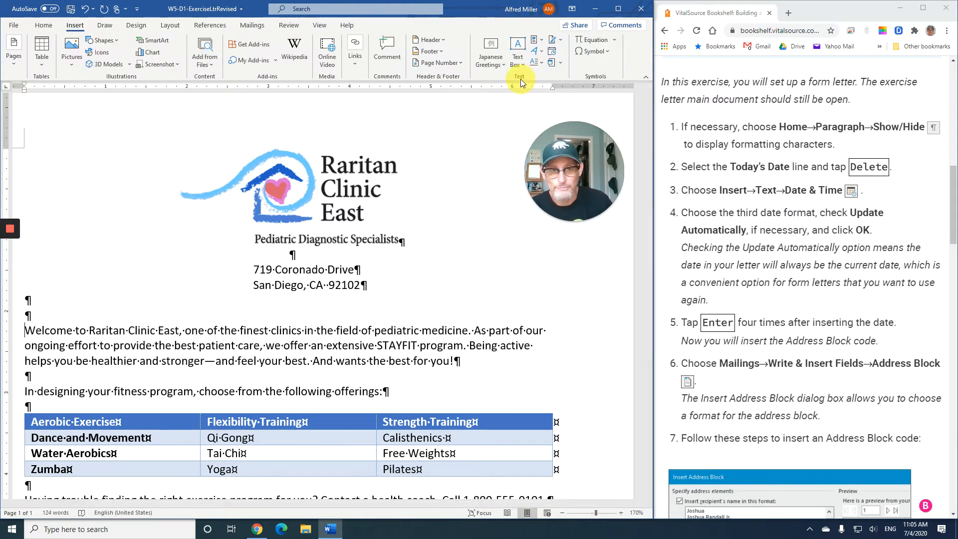
click(553, 53)
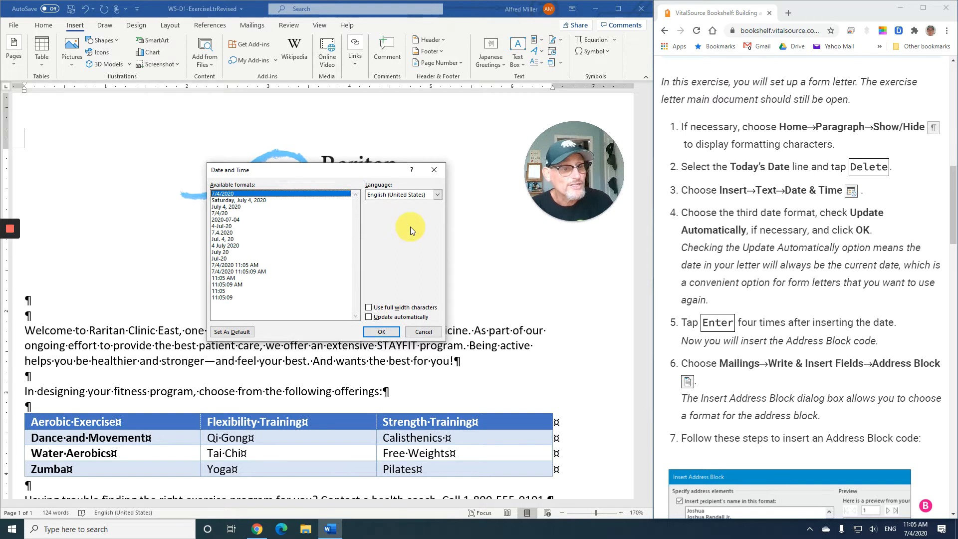
click(238, 207)
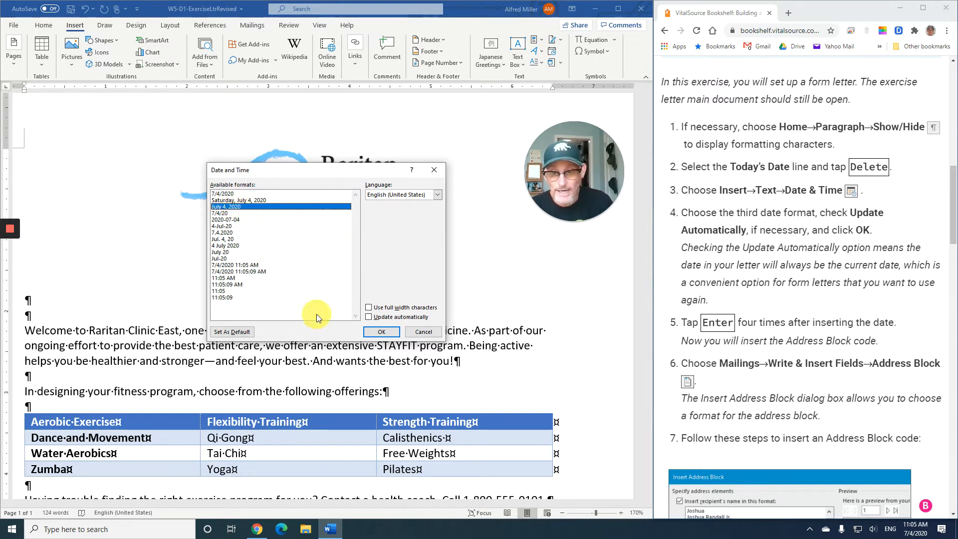
click(369, 318)
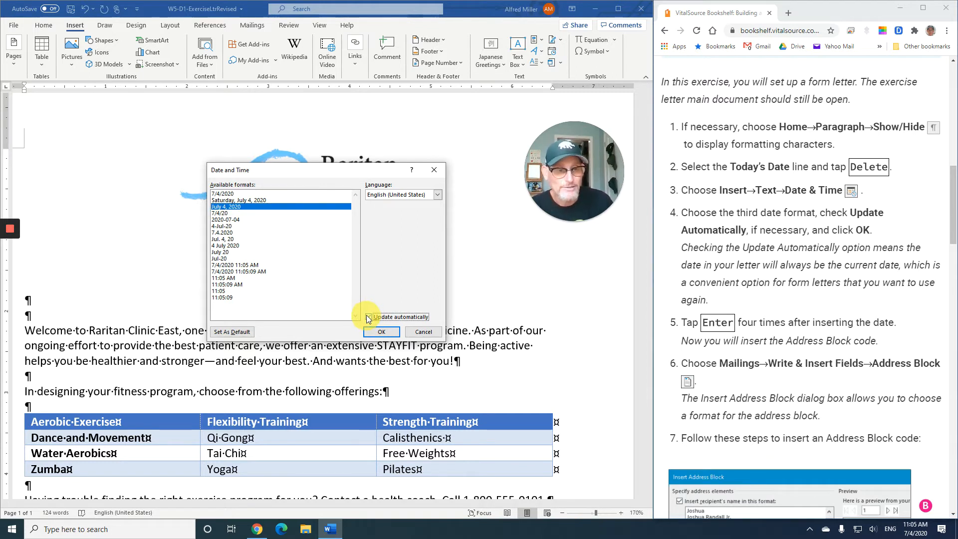
click(376, 333)
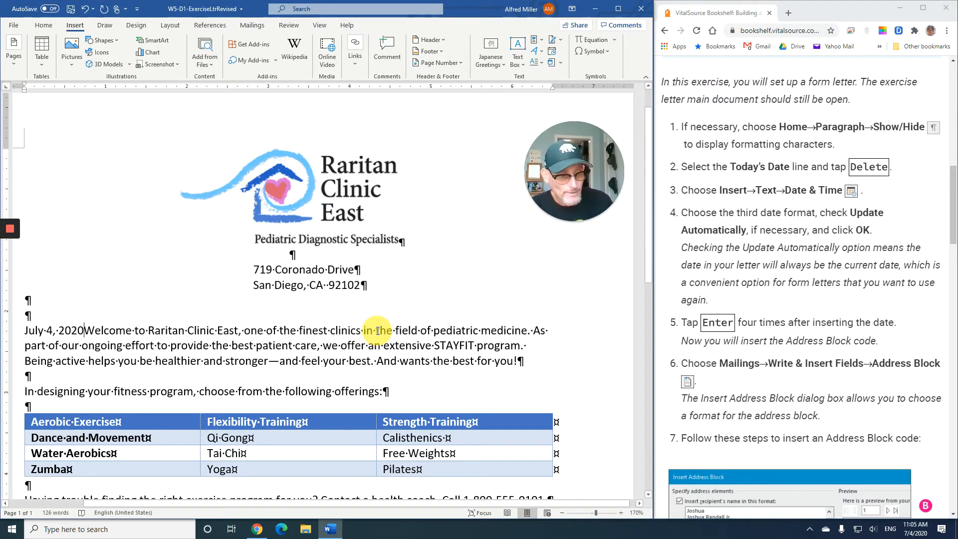
Step: Add four paragraph breaks between the inserted date and the welcome paragraph
key(Return)
key(Return)
key(Return)
key(Return)
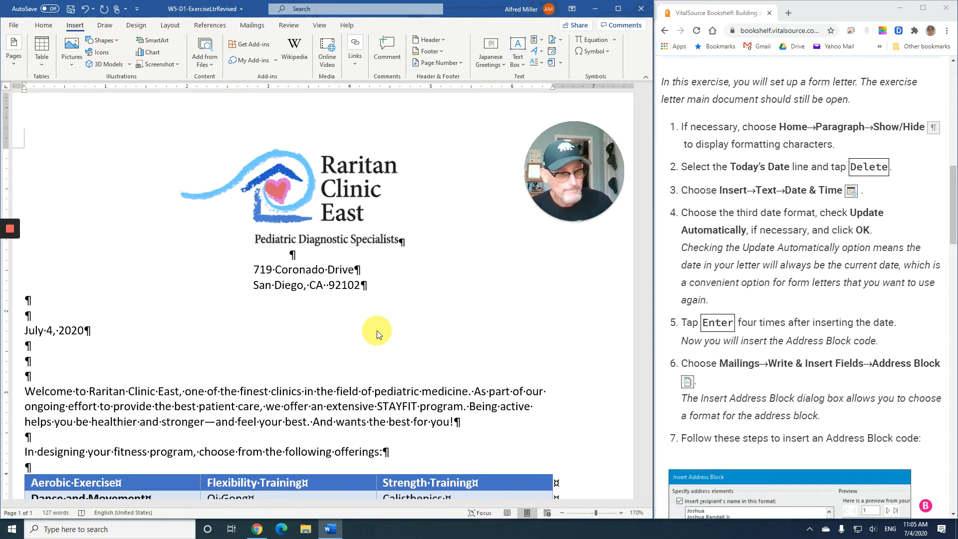
Step: Insert an Address Block before the welcome paragraph, previewing recipient name formats and choosing the one with title, full first name, last name and suffix
scroll(691, 334, down, 1)
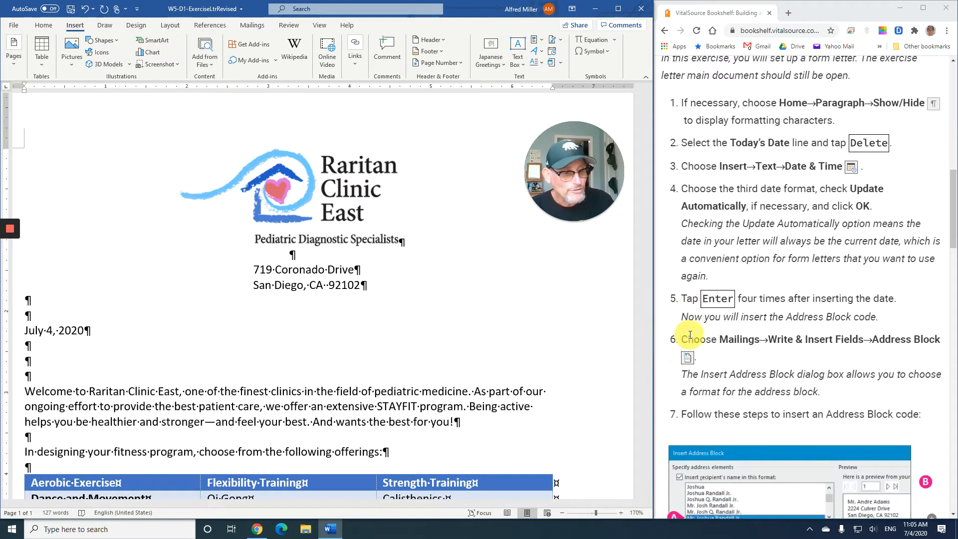
scroll(690, 335, down, 3)
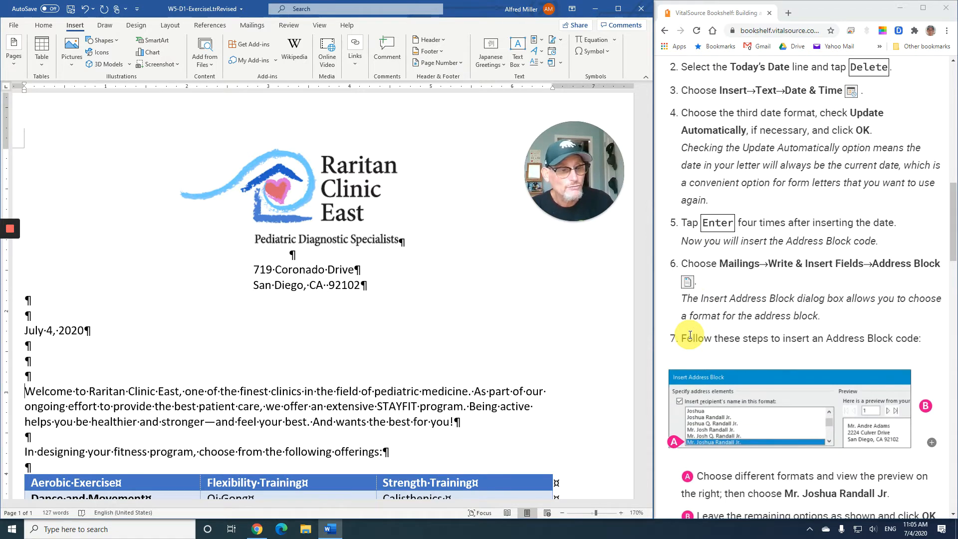
click(248, 28)
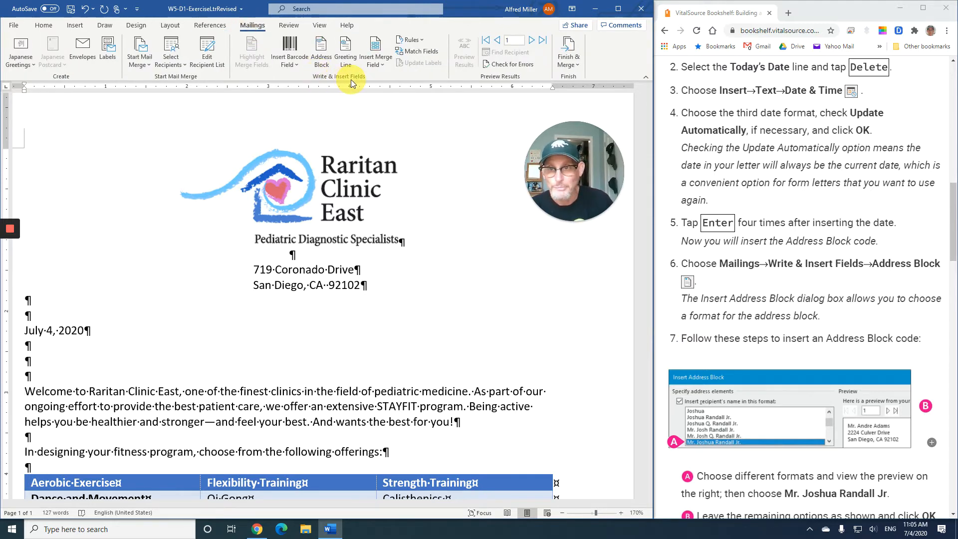
click(327, 61)
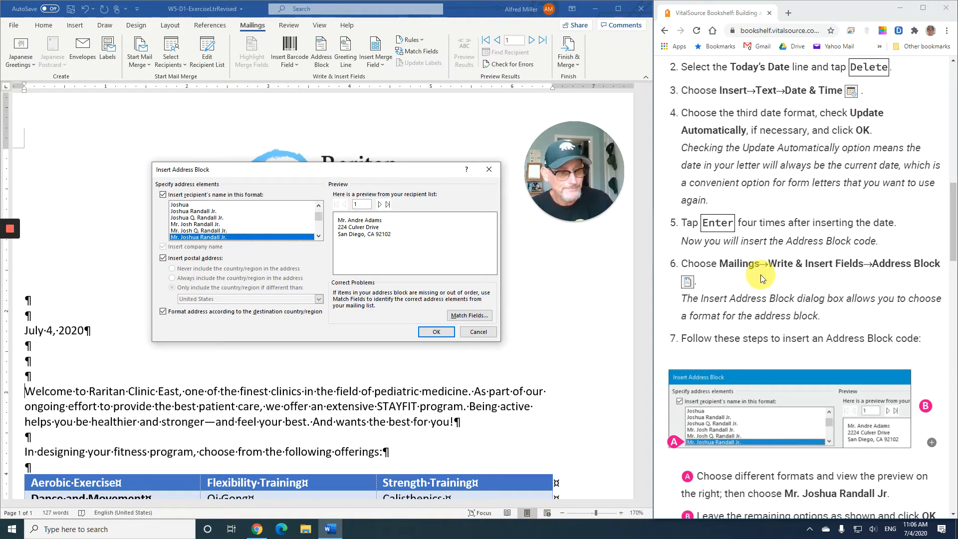
scroll(760, 278, down, 5)
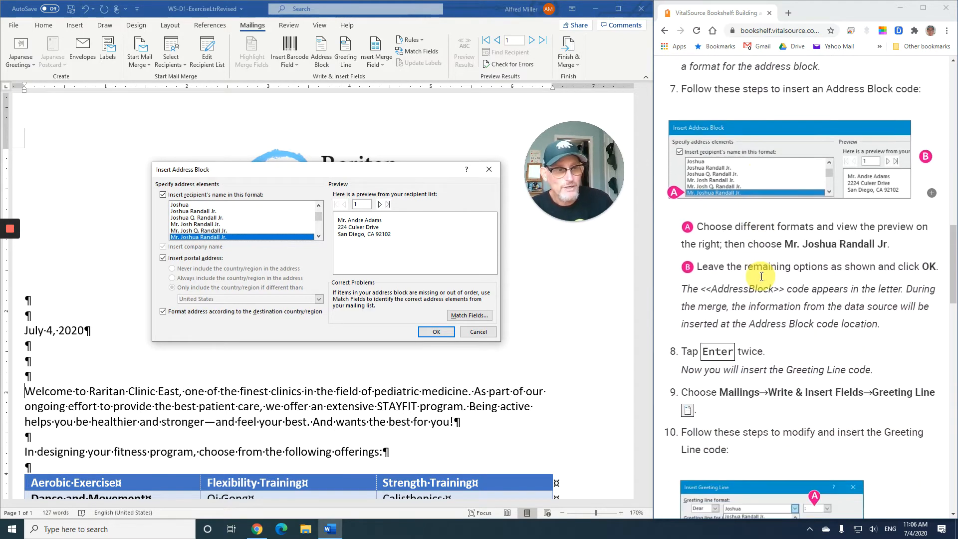
scroll(762, 276, down, 1)
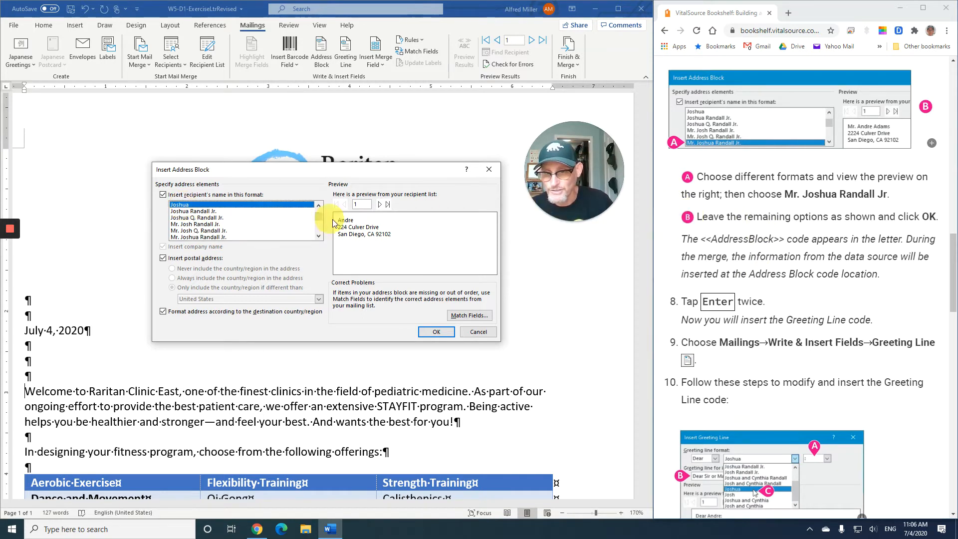
click(206, 212)
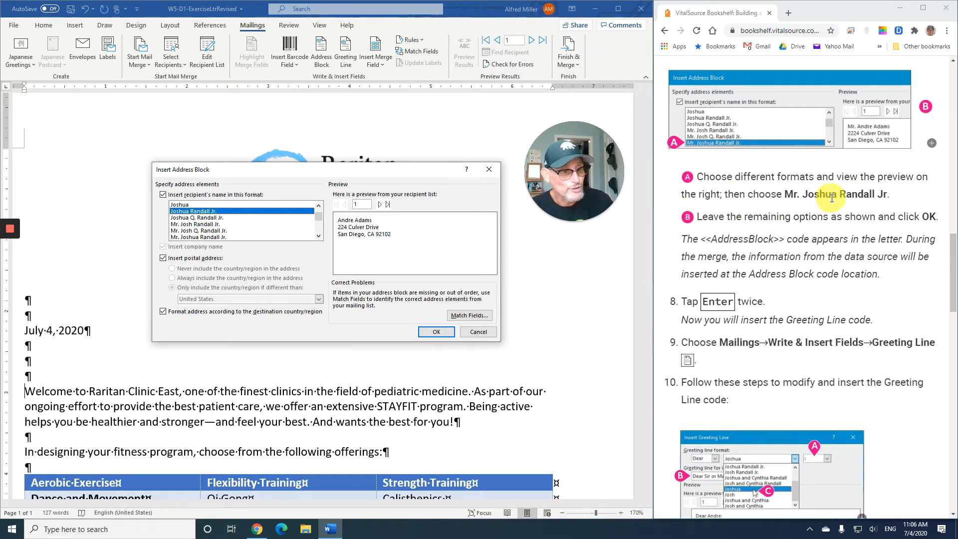
click(212, 237)
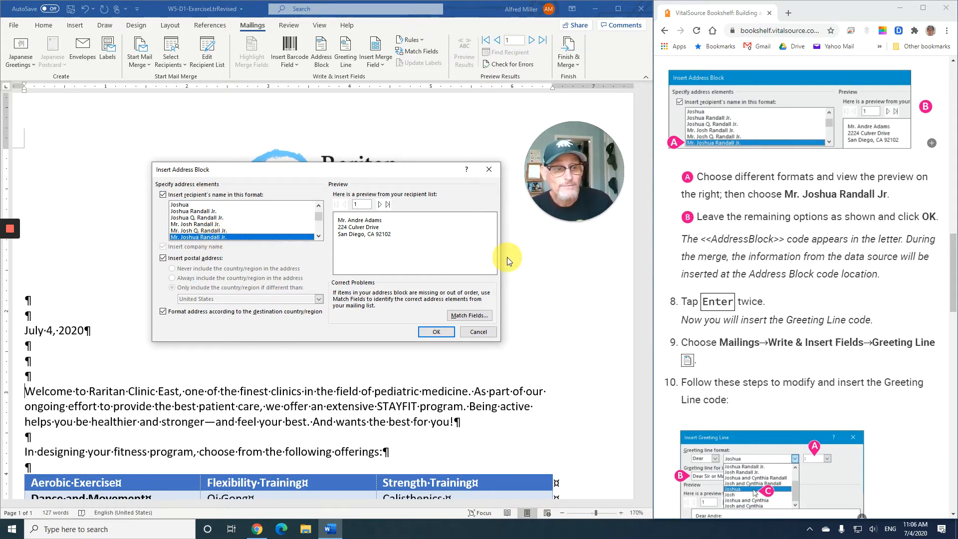
click(437, 332)
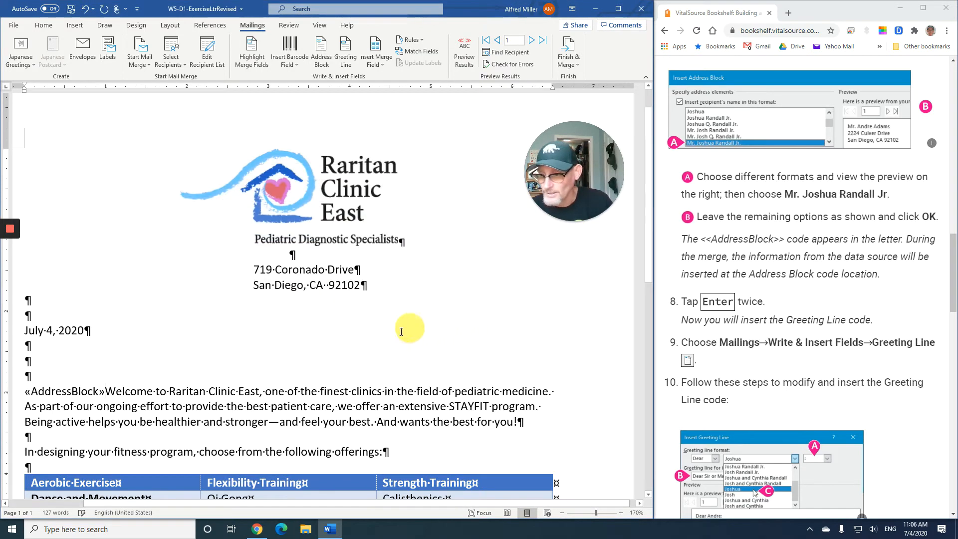
Step: Add two paragraph breaks between the AddressBlock code and the welcome paragraph
scroll(118, 382, down, 2)
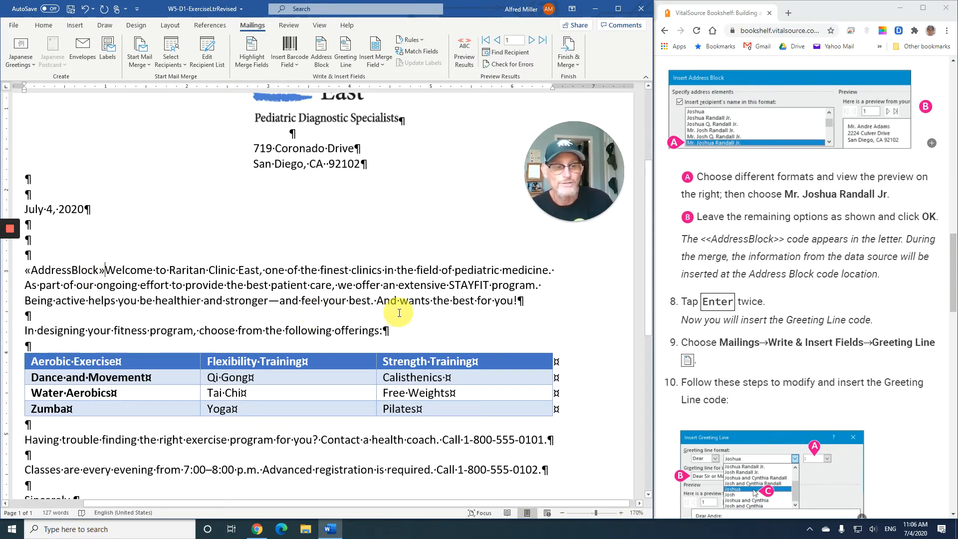
scroll(468, 270, down, 3)
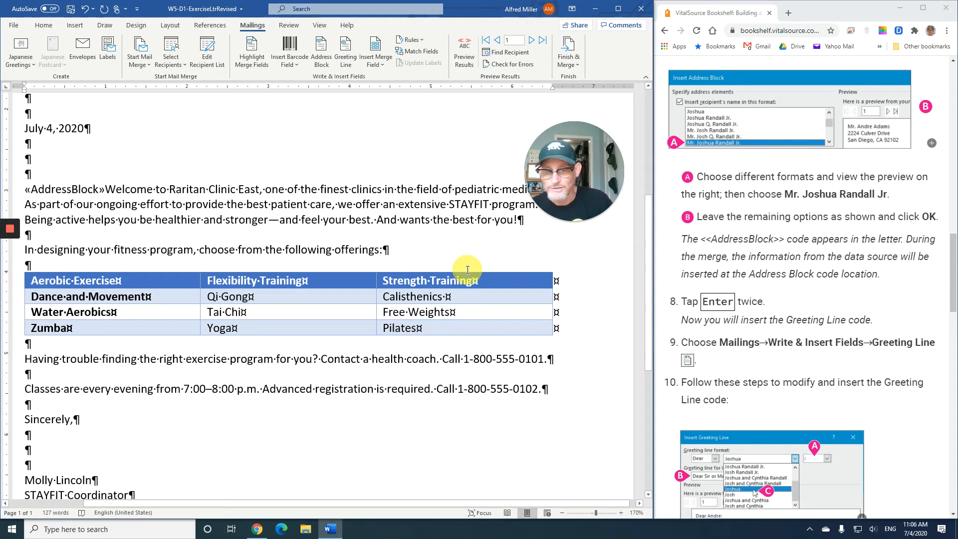
key(Return)
key(Return)
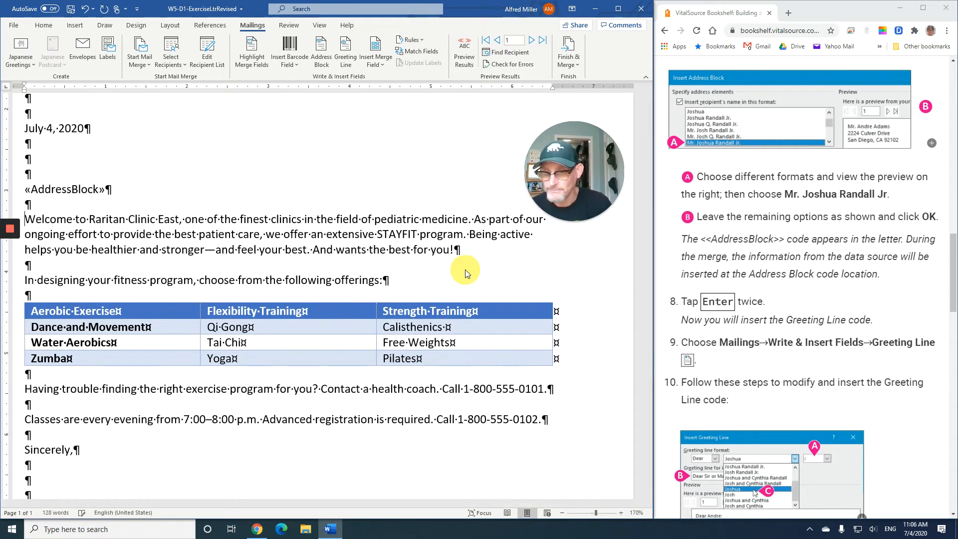
Step: Insert a Greeting Line before the welcome paragraph with the first-name-only format and a colon, followed by two paragraph breaks
scroll(797, 314, down, 3)
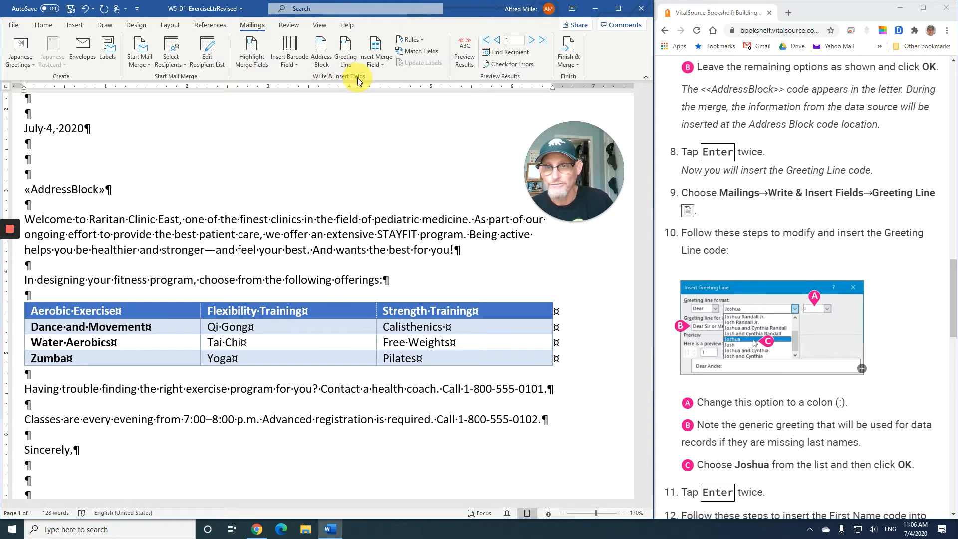
click(347, 56)
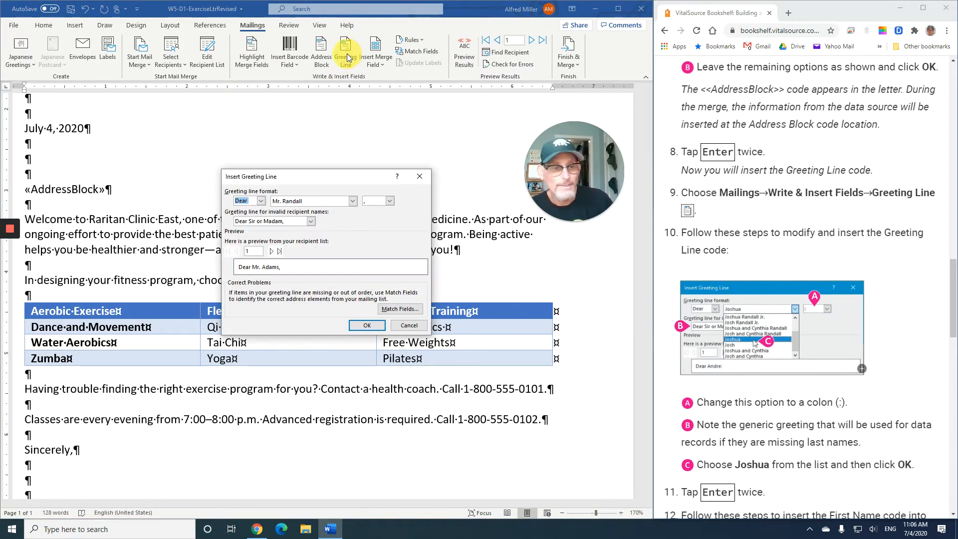
scroll(707, 246, down, 1)
scroll(707, 246, down, 3)
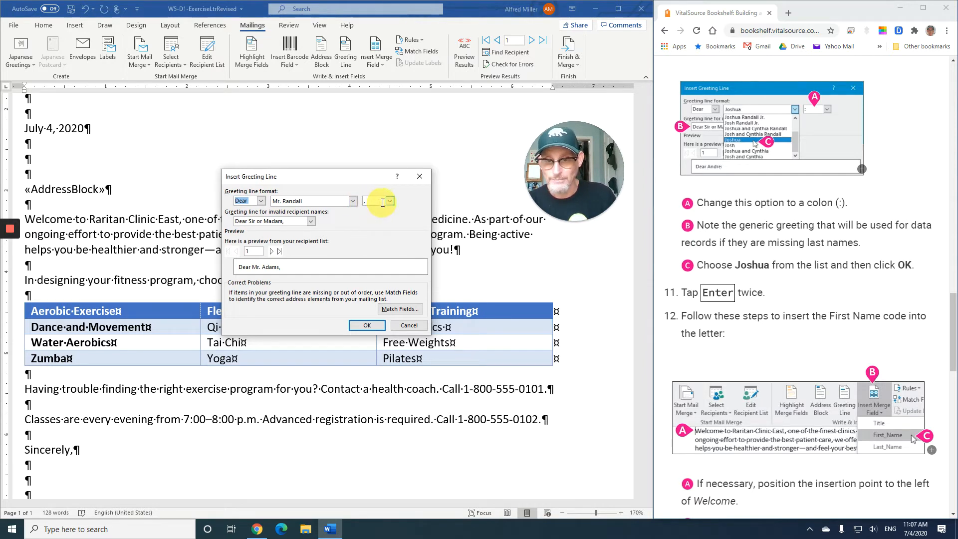
click(389, 201)
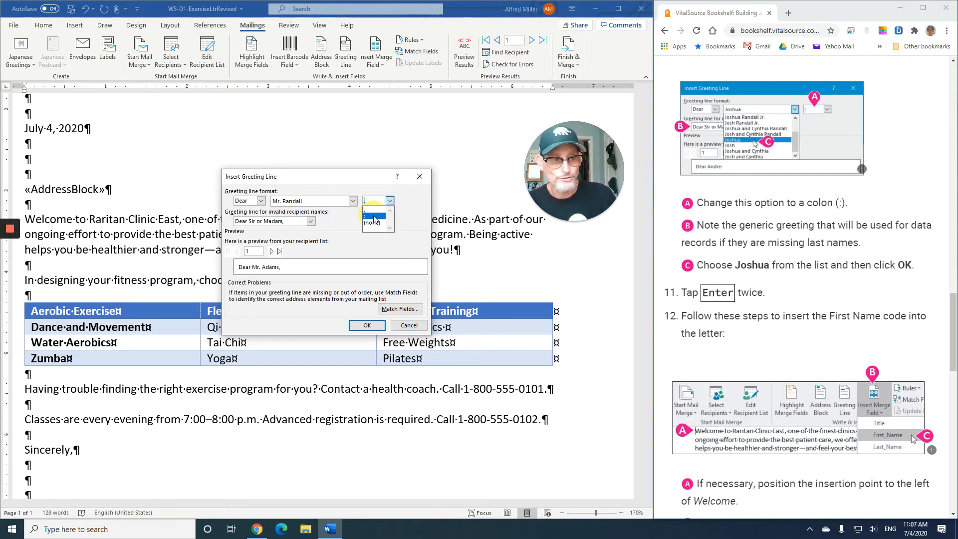
click(374, 216)
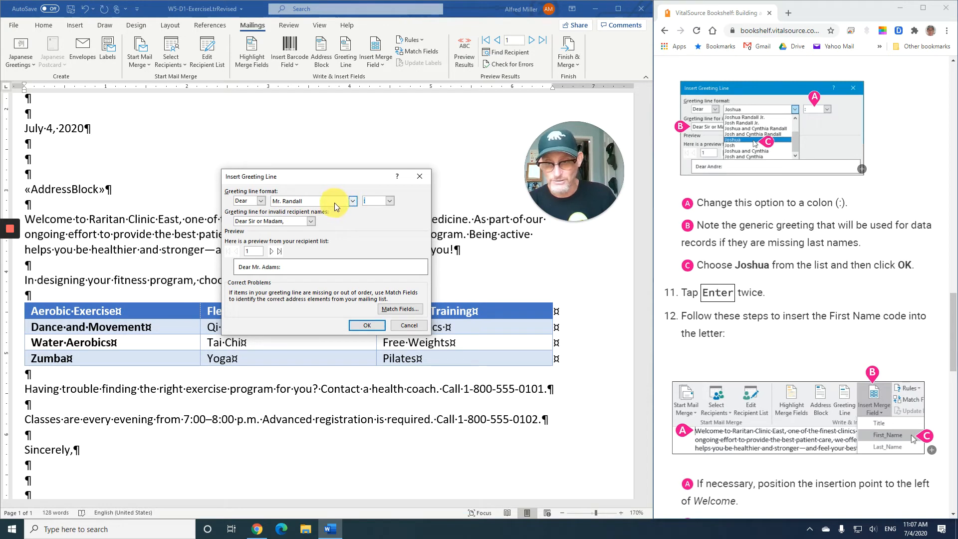
click(354, 201)
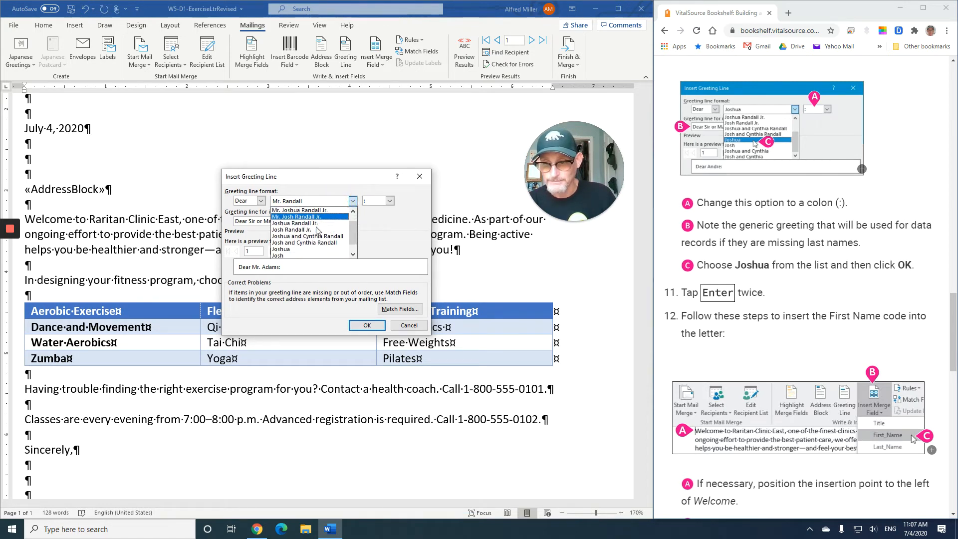
click(300, 250)
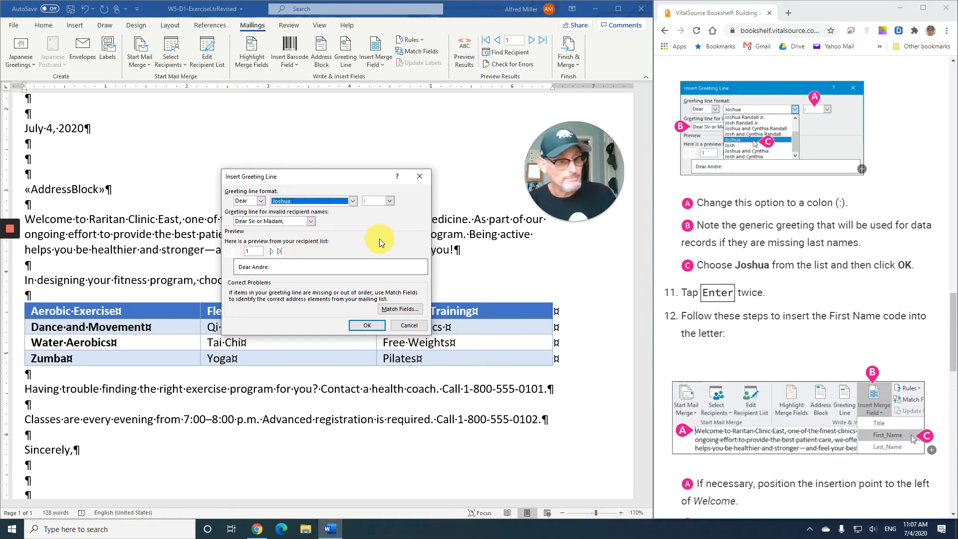
click(367, 327)
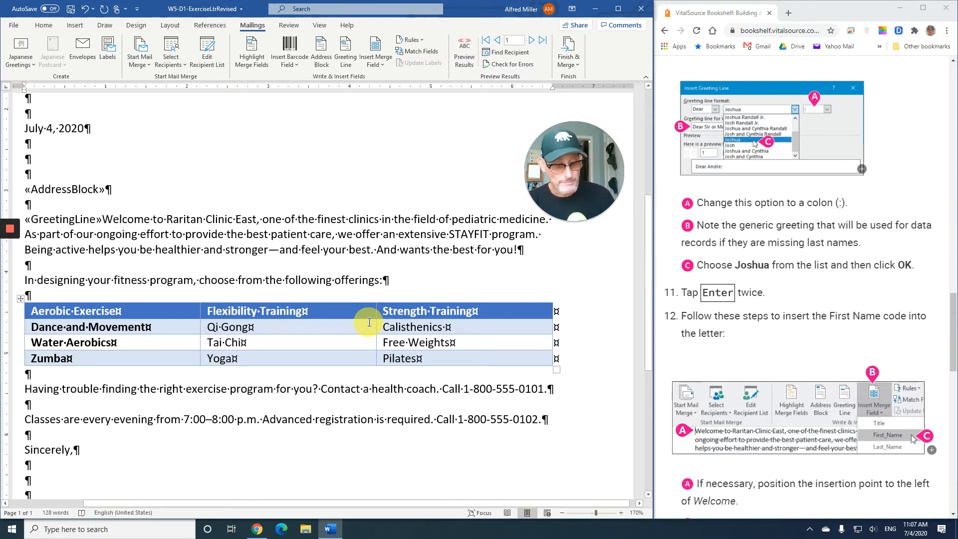
key(Return)
key(Return)
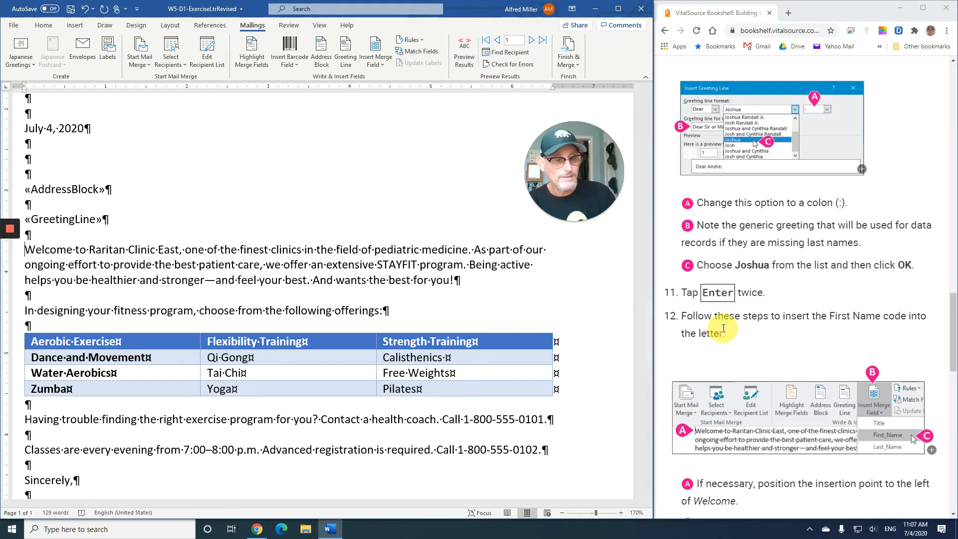
Step: Insert the First_Name merge field directly before "Welcome" in the welcome paragraph
scroll(723, 328, down, 2)
scroll(723, 328, down, 2)
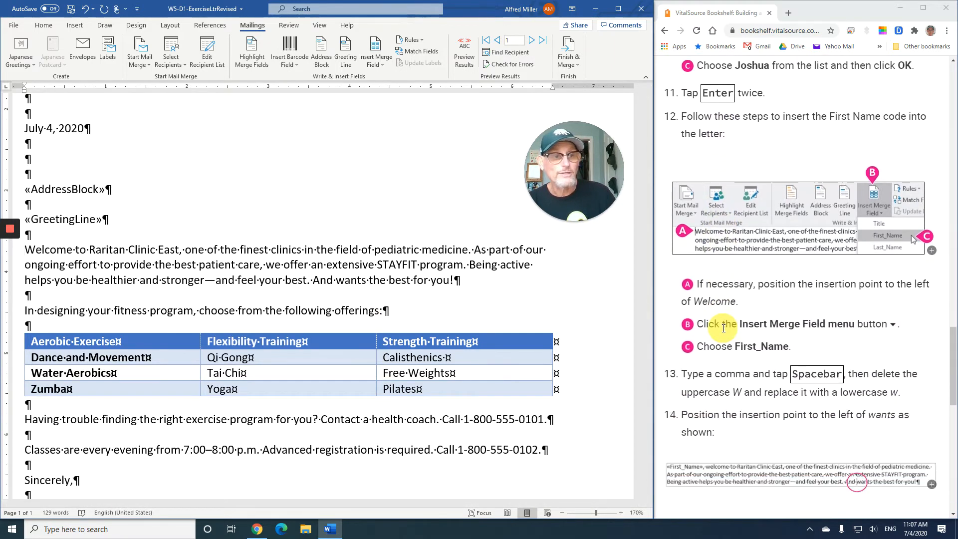
scroll(724, 328, down, 1)
scroll(724, 328, down, 1)
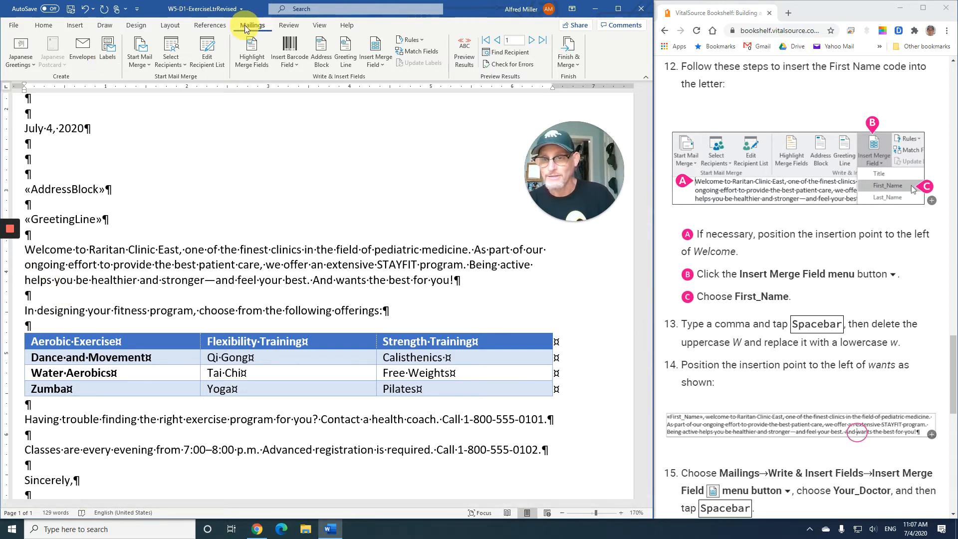
click(382, 66)
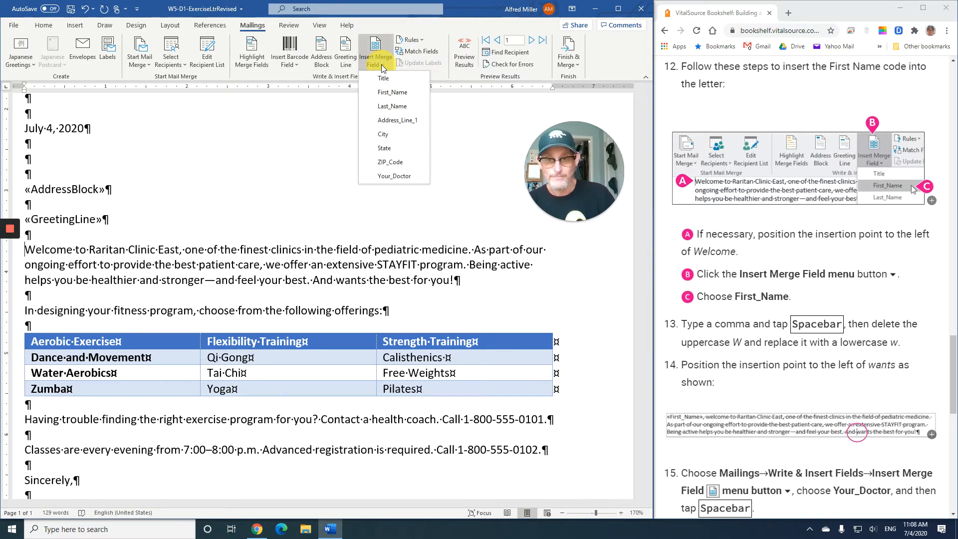
click(392, 92)
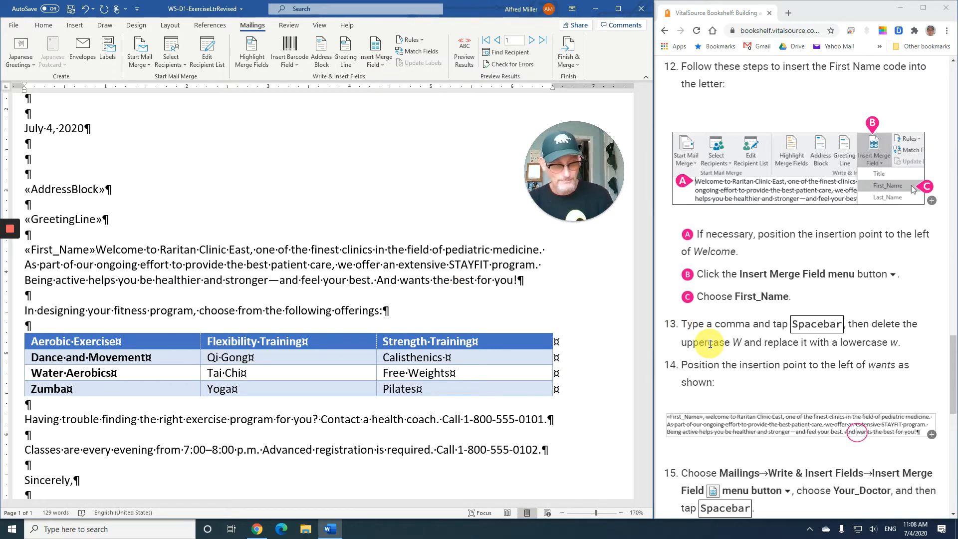
Step: Add a comma and a space after the First_Name field and change the "W" of "Welcome" to lowercase
text(,)
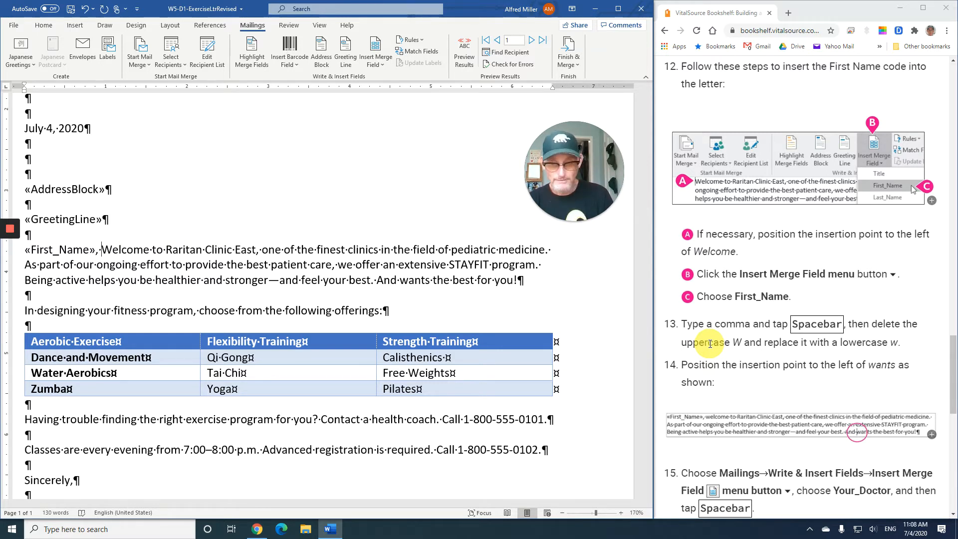
key(Delete)
text(w)
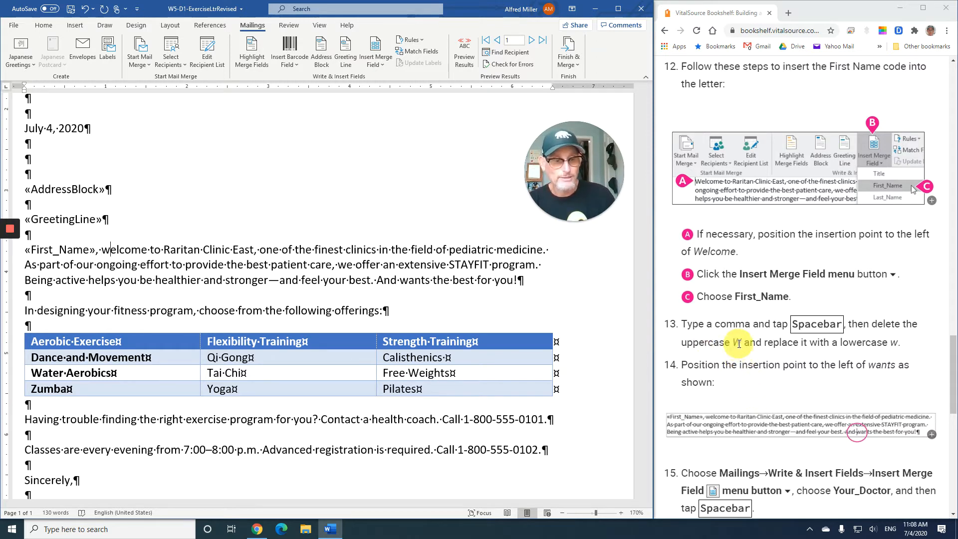
Step: Insert the Your_Doctor merge field before "wants" in the welcome paragraph, followed by a space
scroll(743, 369, down, 5)
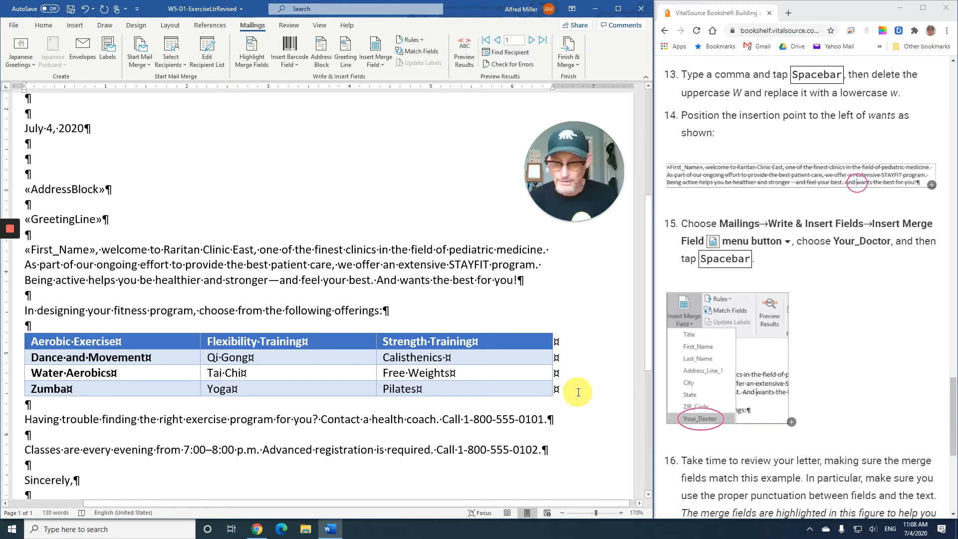
click(400, 280)
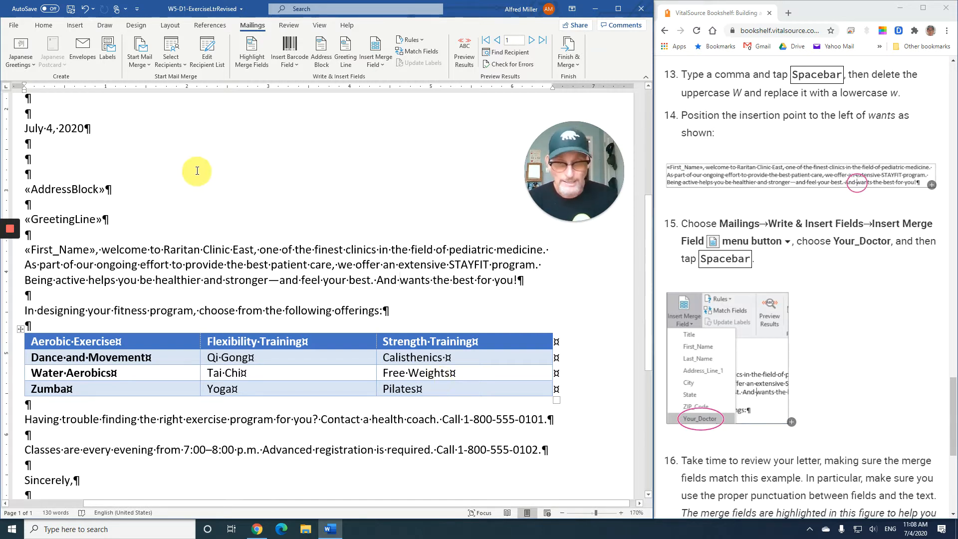
click(382, 65)
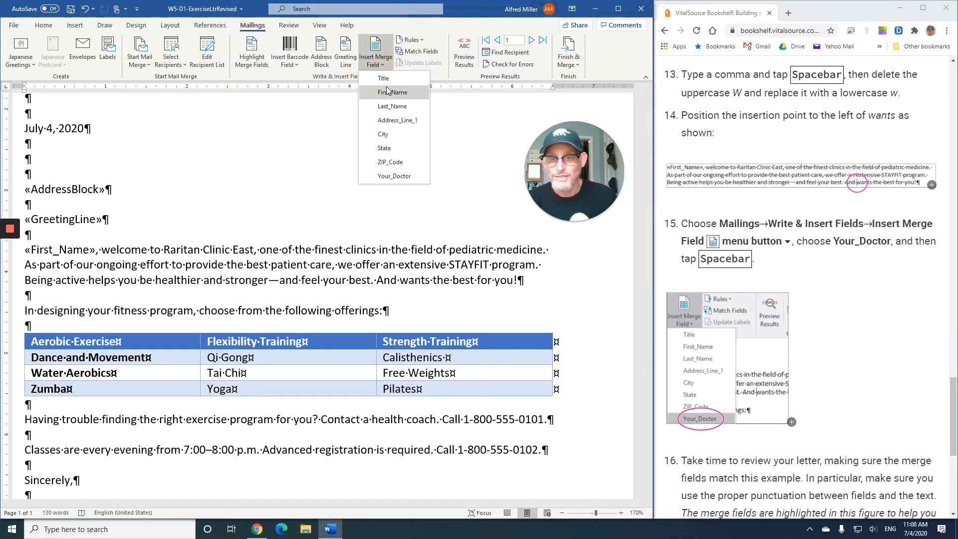
click(396, 176)
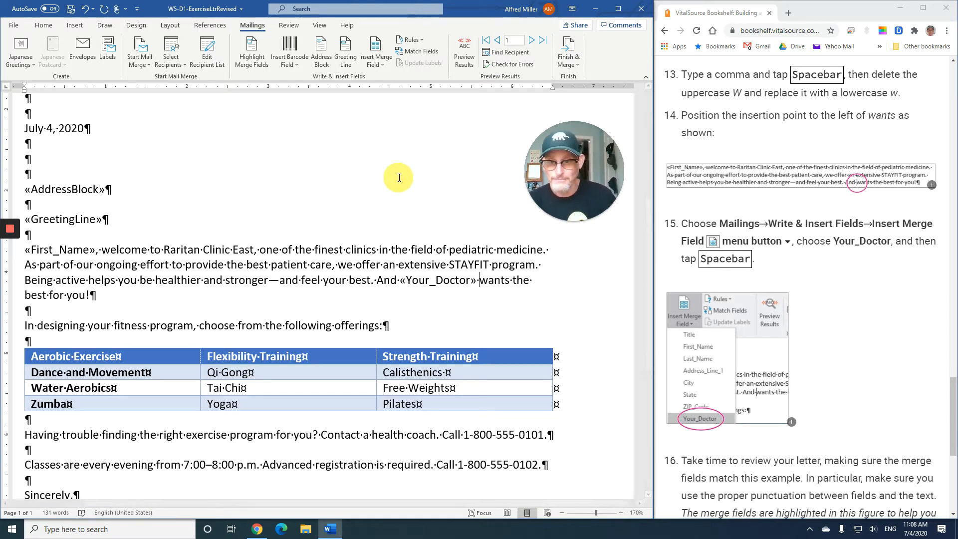
Step: Turn on highlighting for the letter's merge fields and hide the formatting marks
scroll(744, 307, down, 2)
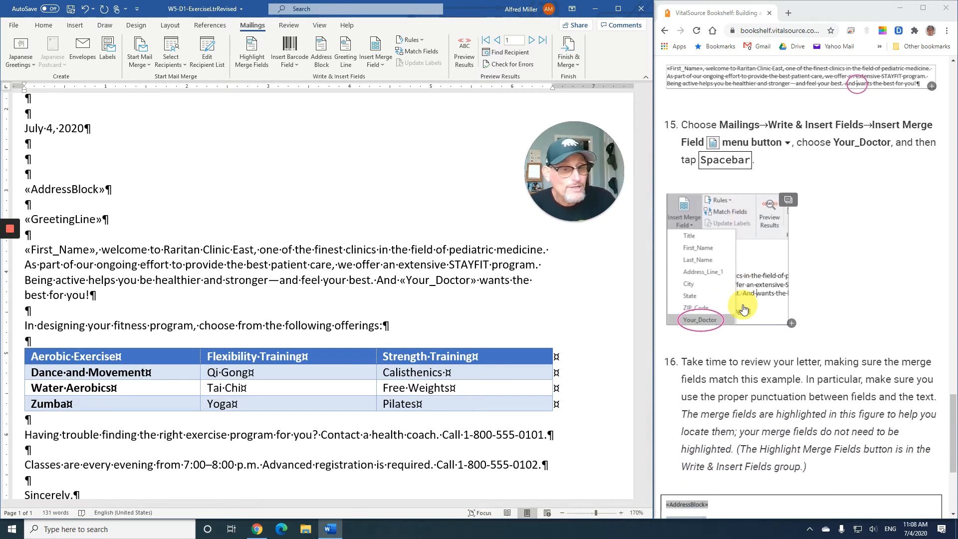
scroll(744, 307, down, 3)
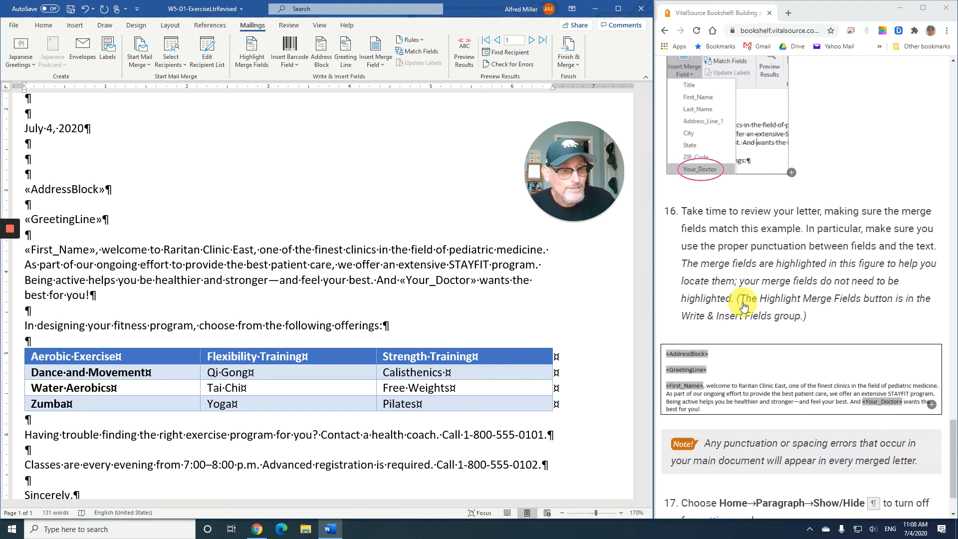
scroll(744, 307, down, 2)
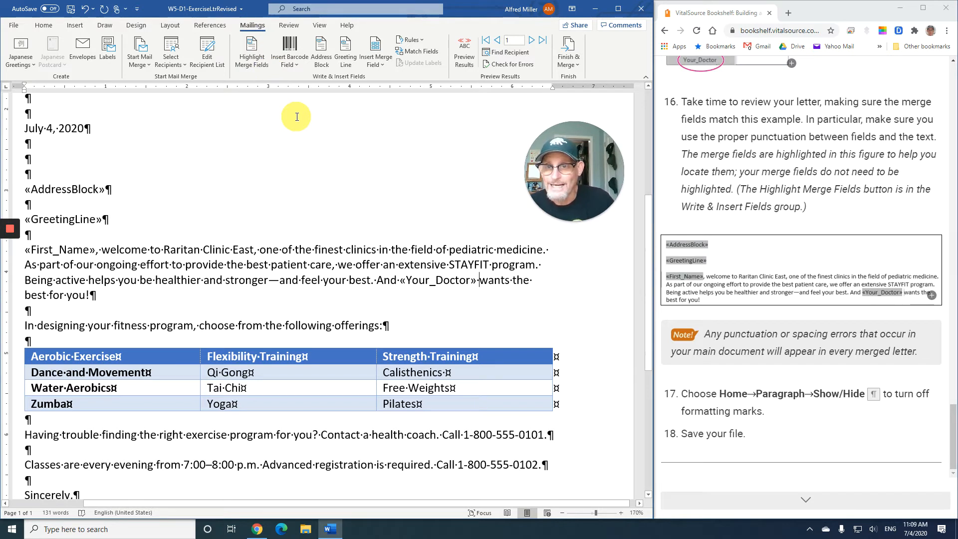
click(252, 53)
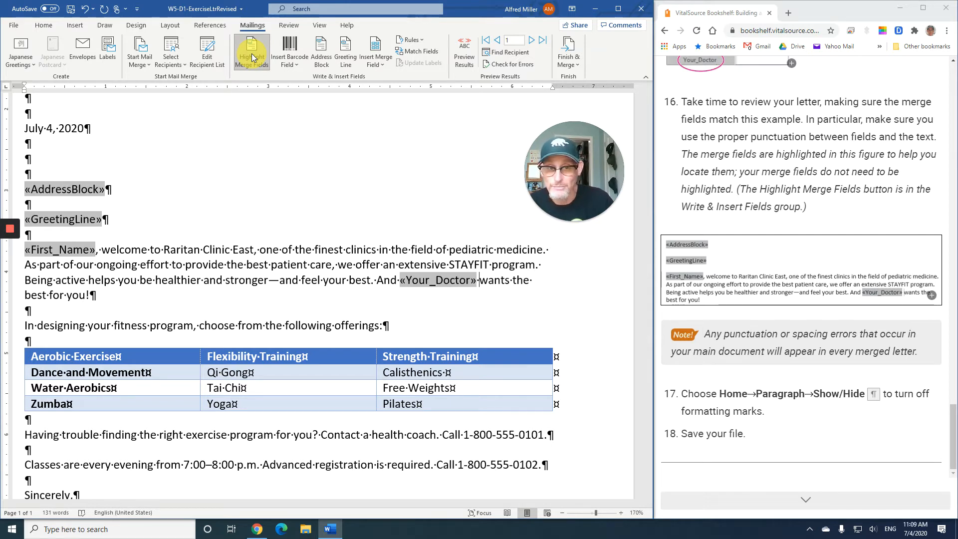
click(252, 53)
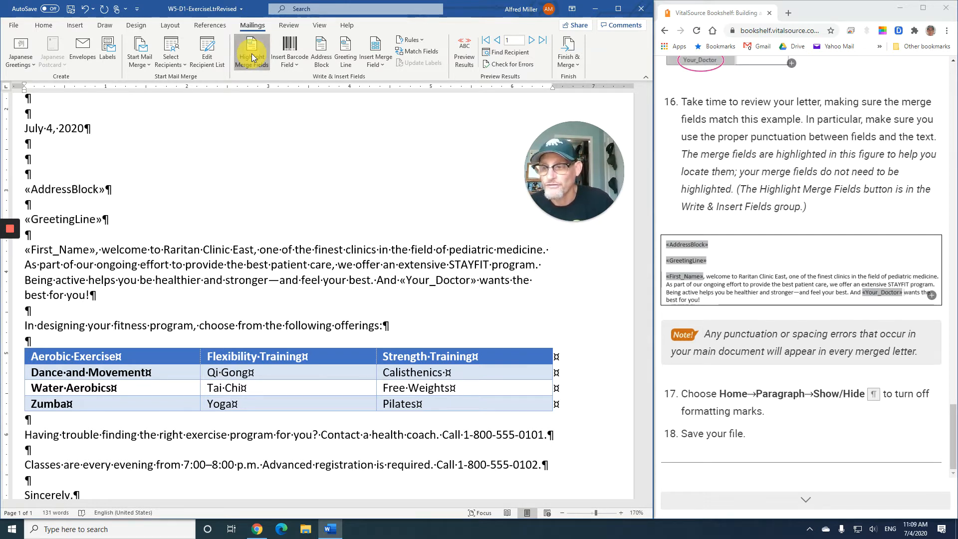
click(251, 53)
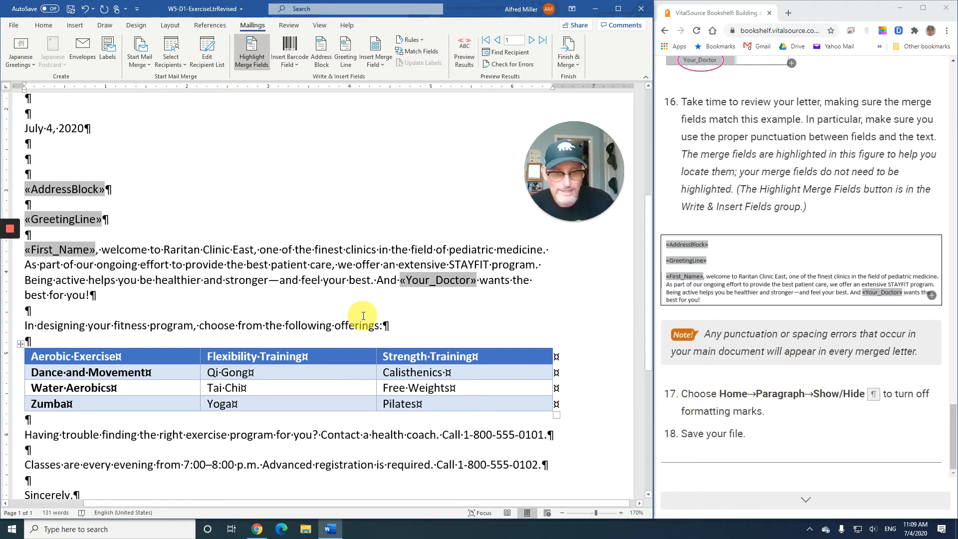
click(50, 26)
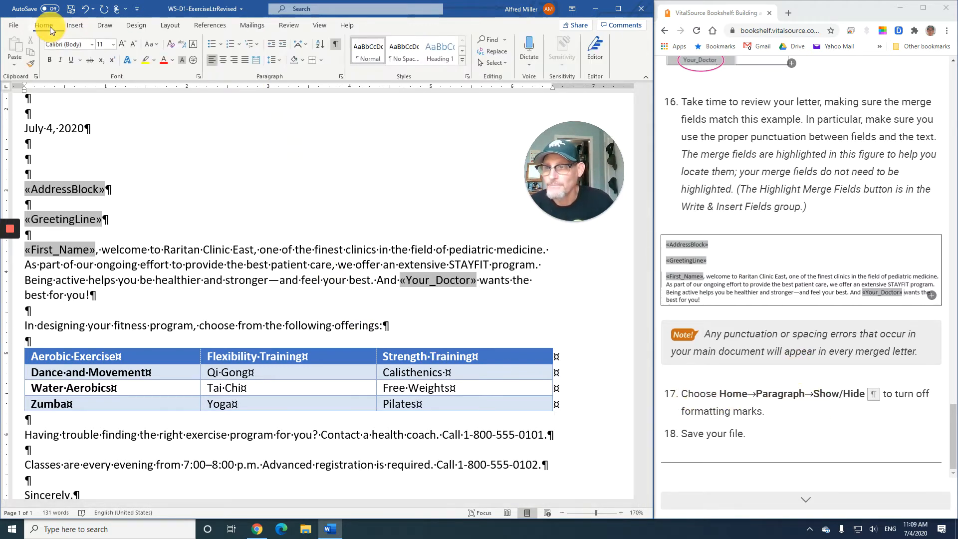
click(336, 44)
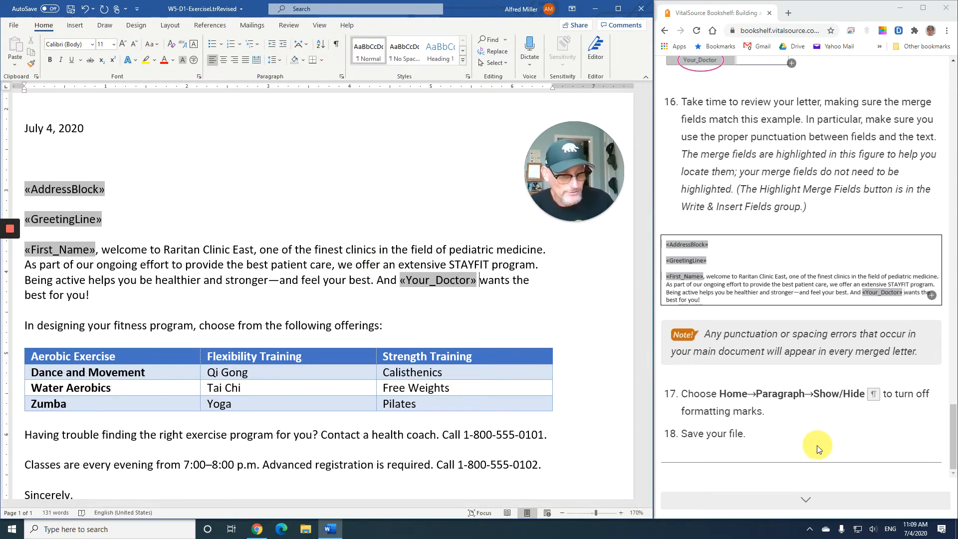
Step: Go to the textbook's "Conducting a Merge" section and read through to the preview instructions of exercise W5-D5
click(809, 503)
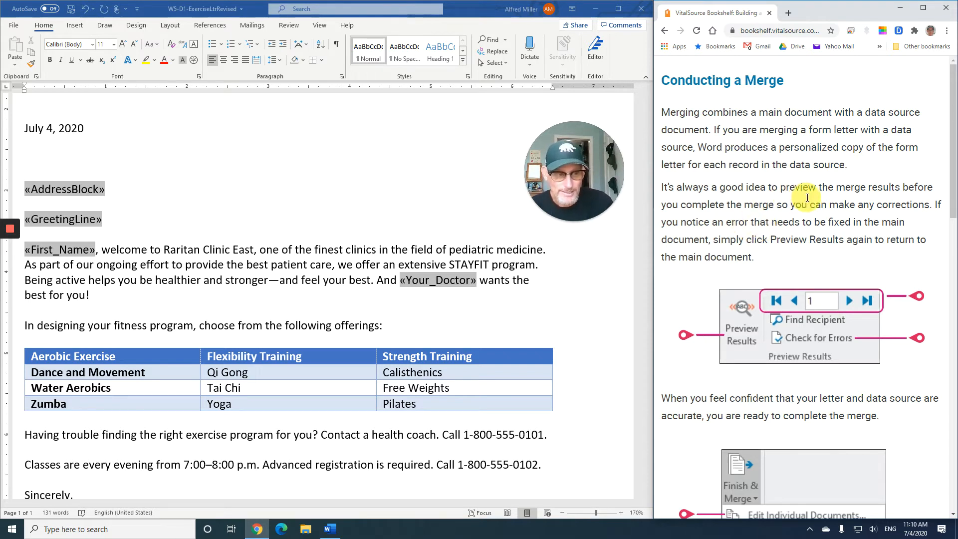
scroll(836, 215, down, 4)
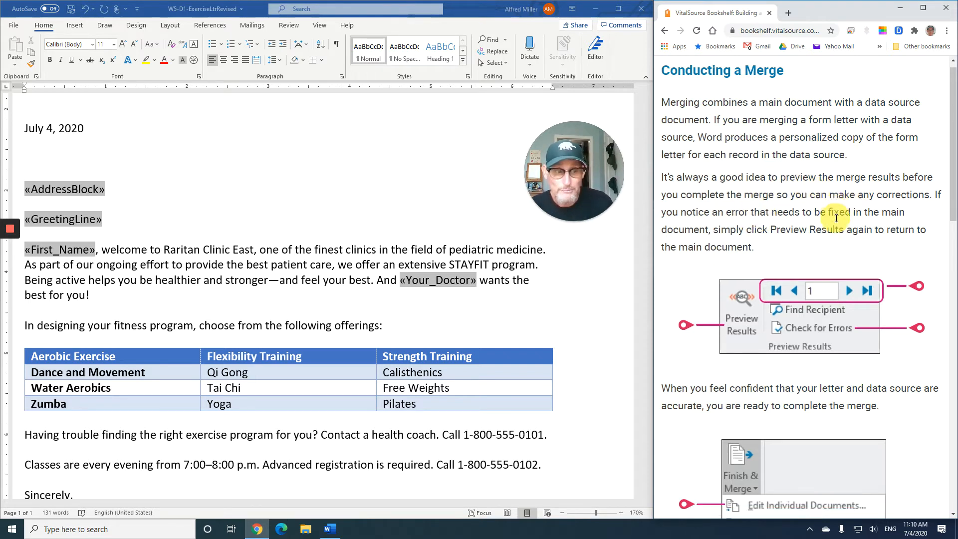
scroll(836, 220, down, 2)
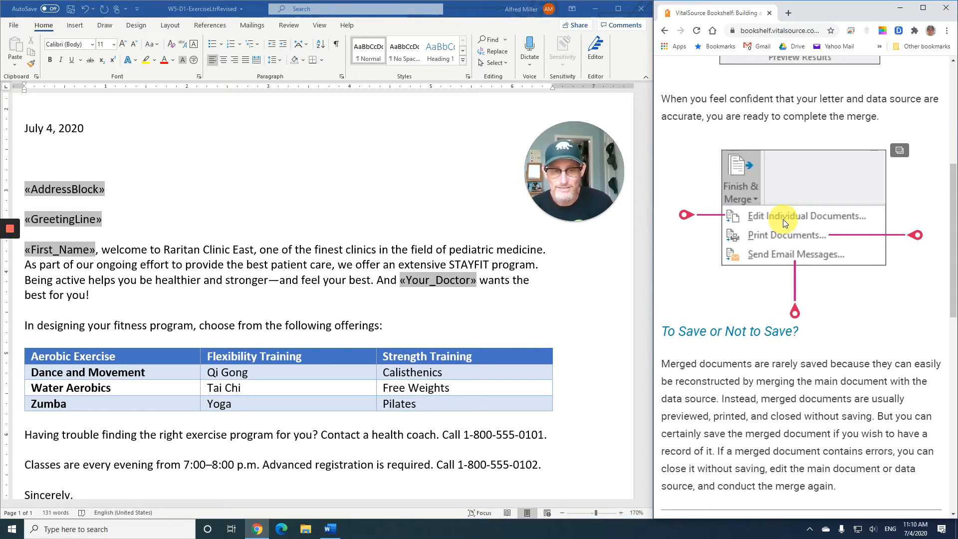
scroll(783, 221, down, 3)
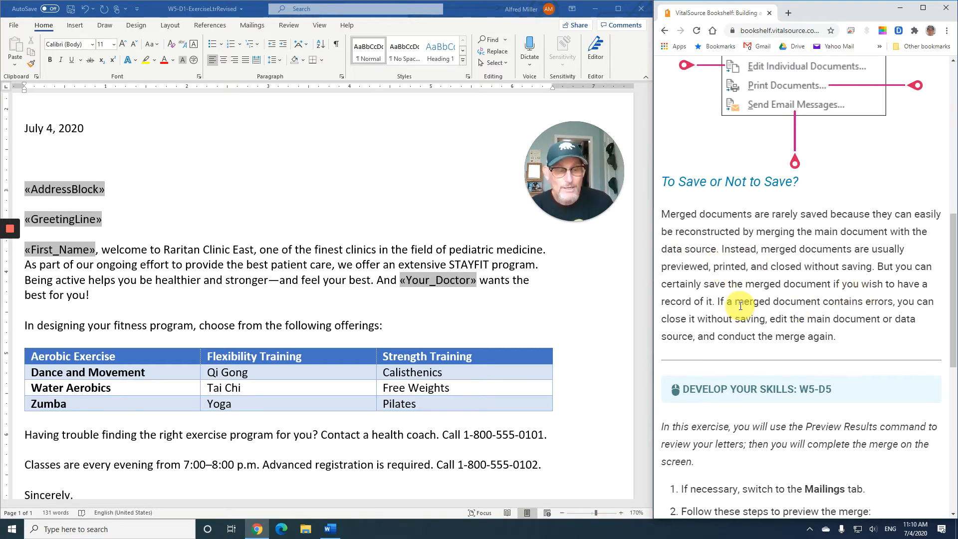
scroll(726, 266, down, 2)
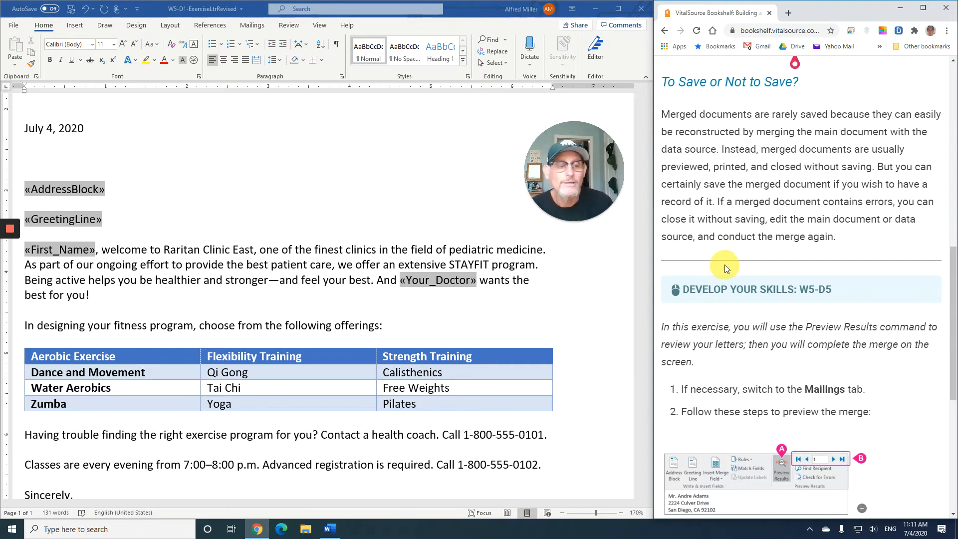
scroll(725, 268, down, 4)
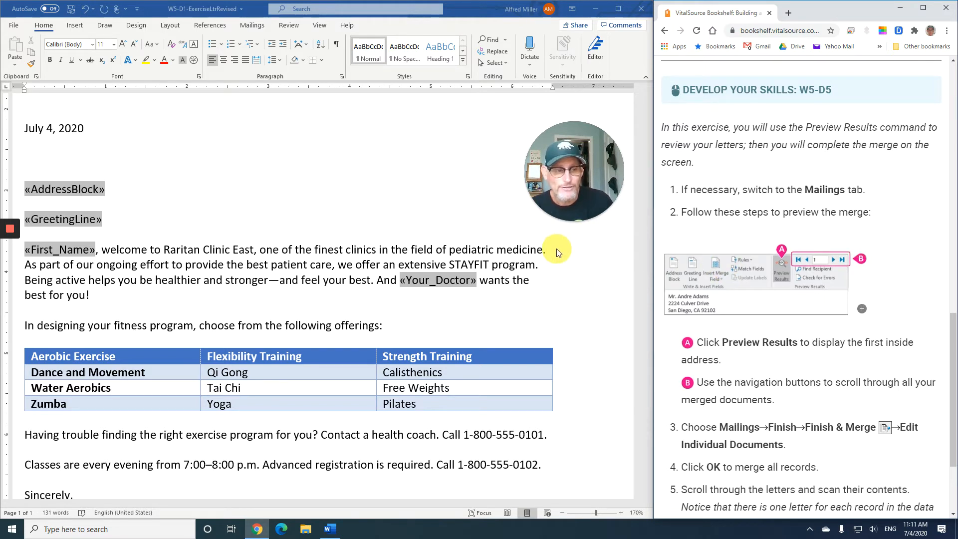
Step: Preview the mail merge results in the letter with the first recipient's data
click(252, 29)
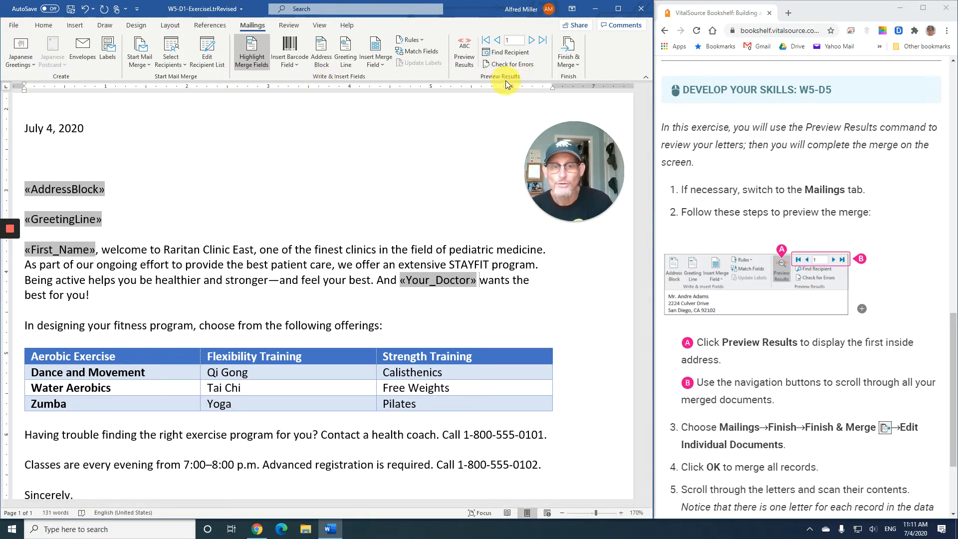
click(464, 47)
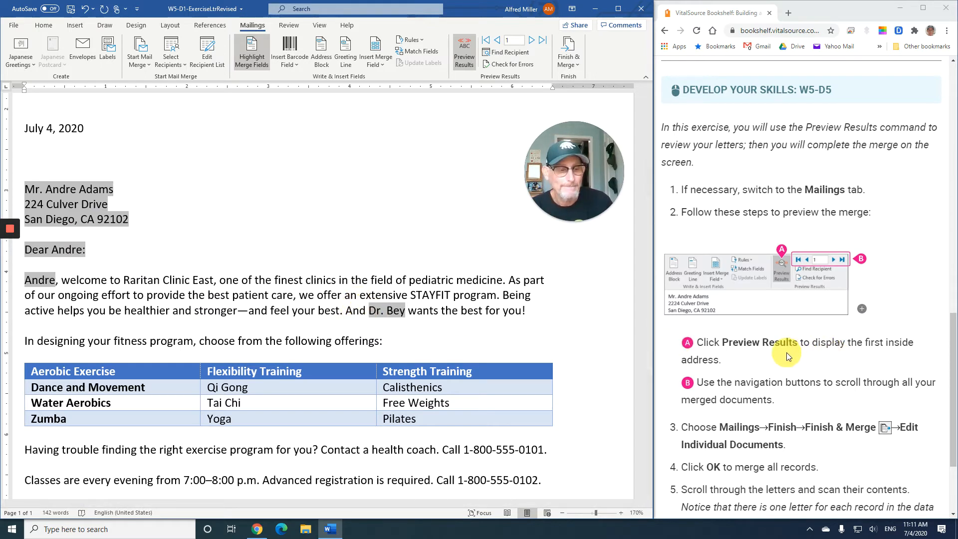
Step: Preview the letter for each recipient through record 6, and return to the first record
scroll(788, 355, down, 1)
scroll(788, 356, down, 2)
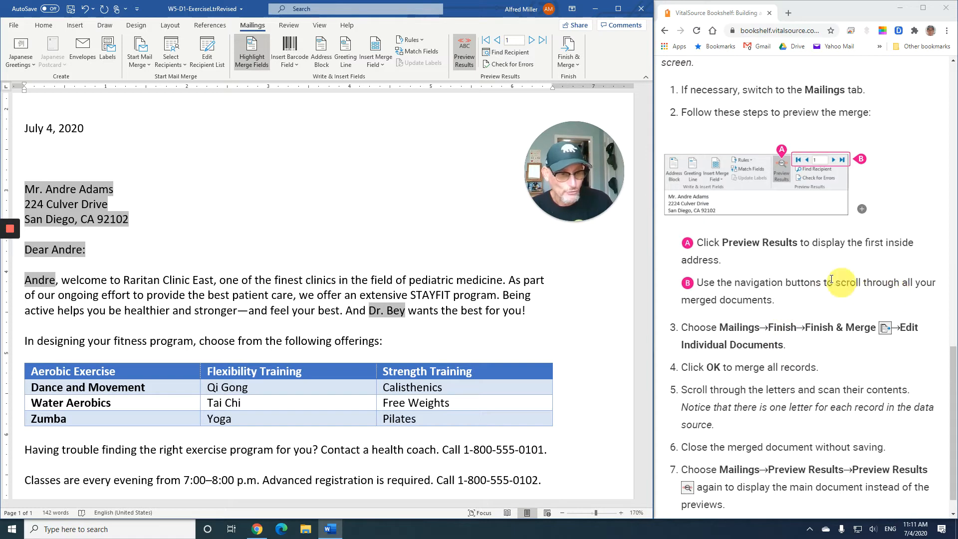
click(531, 40)
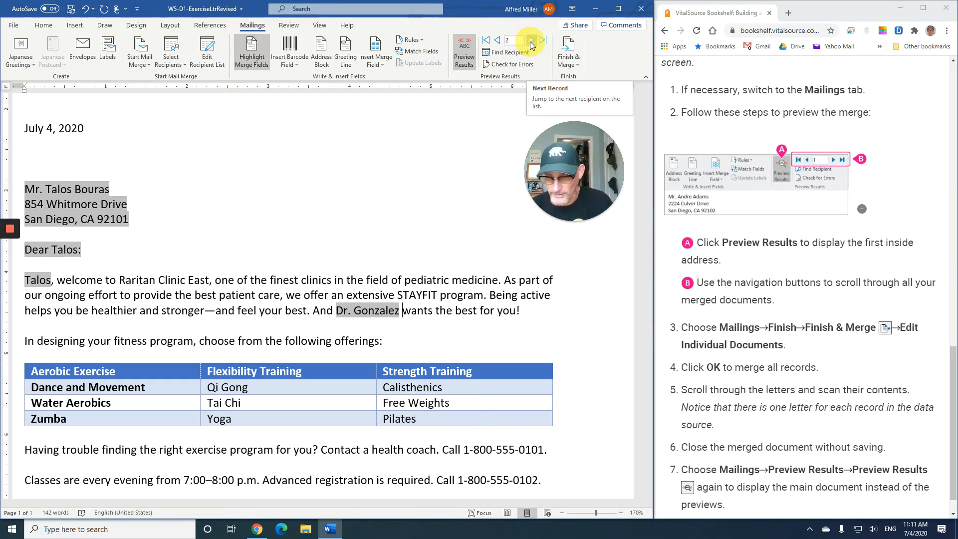
click(531, 41)
click(532, 42)
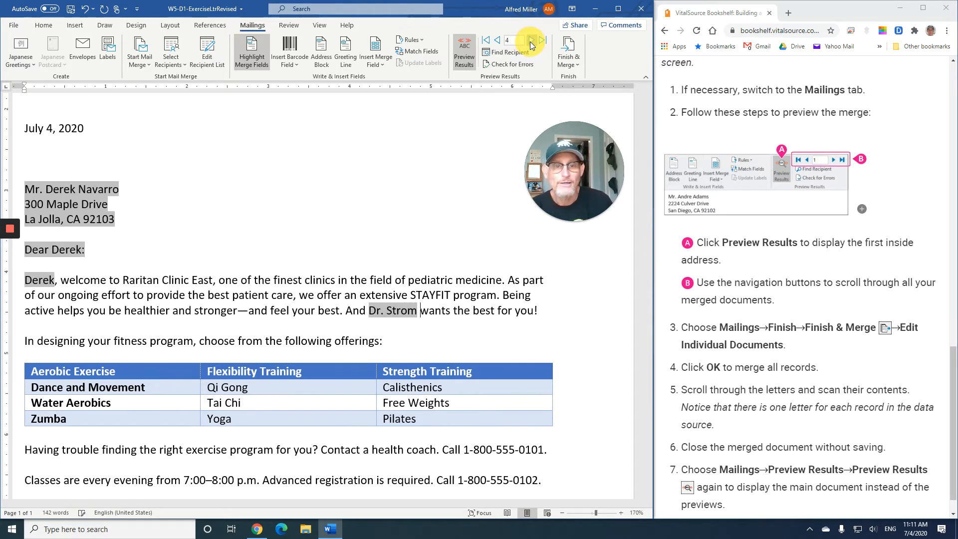
click(531, 43)
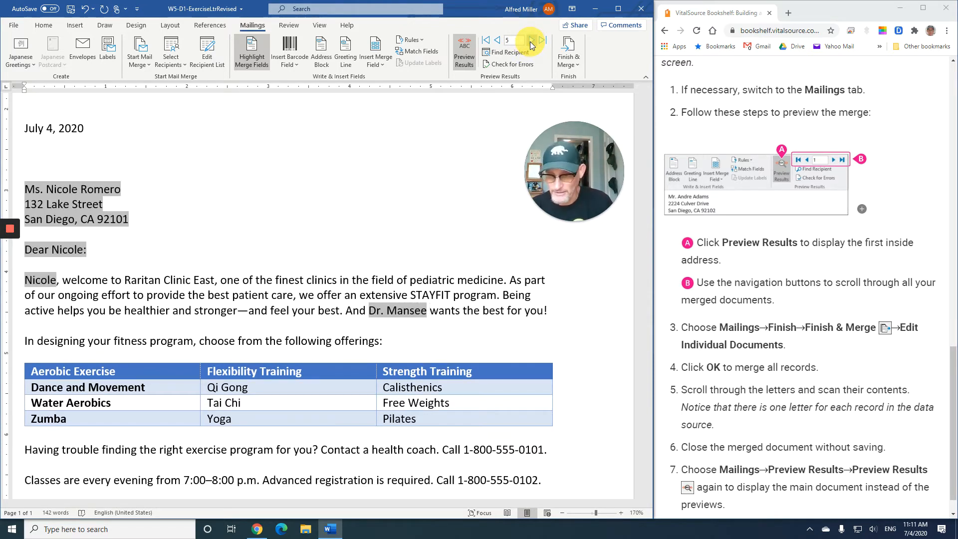
click(531, 43)
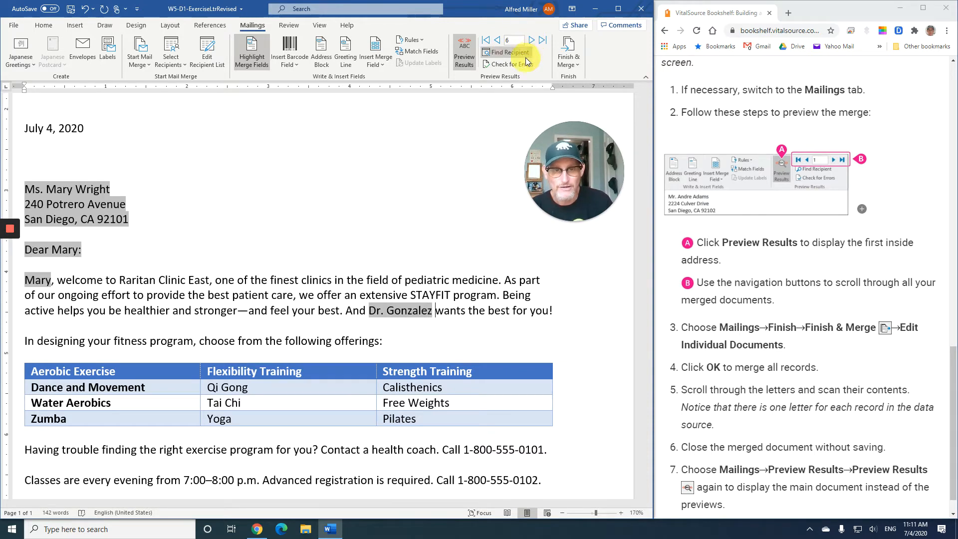
click(486, 43)
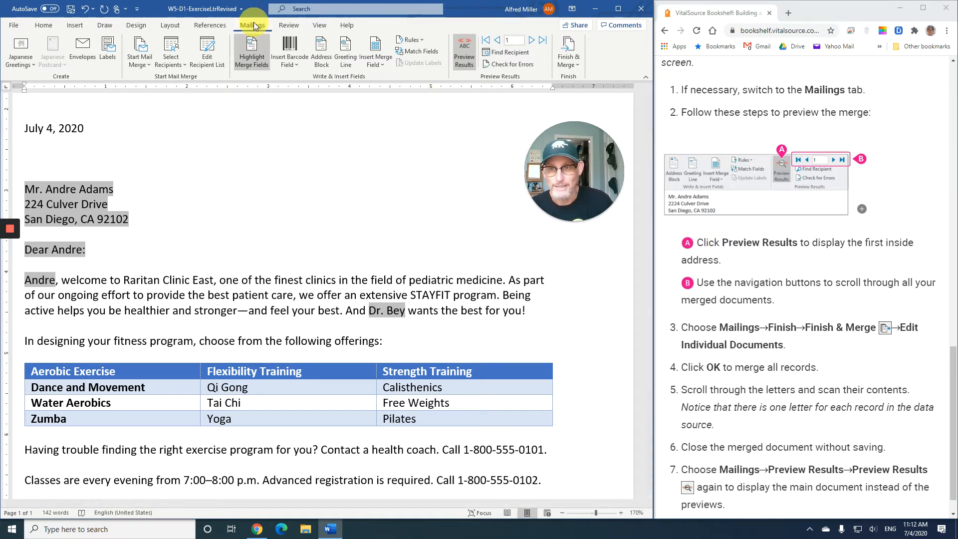
Step: Merge all records into a new document of individual letters and maximize its window
click(575, 64)
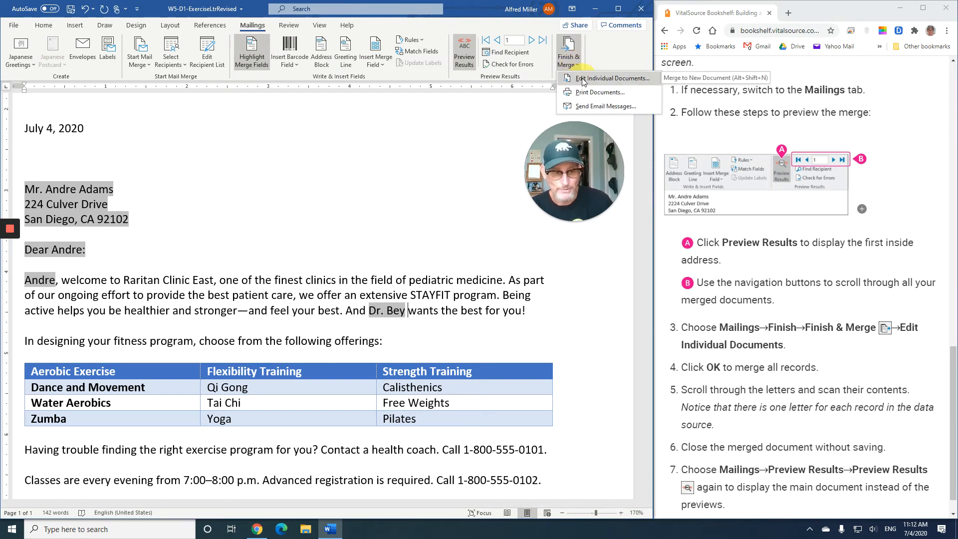
click(583, 80)
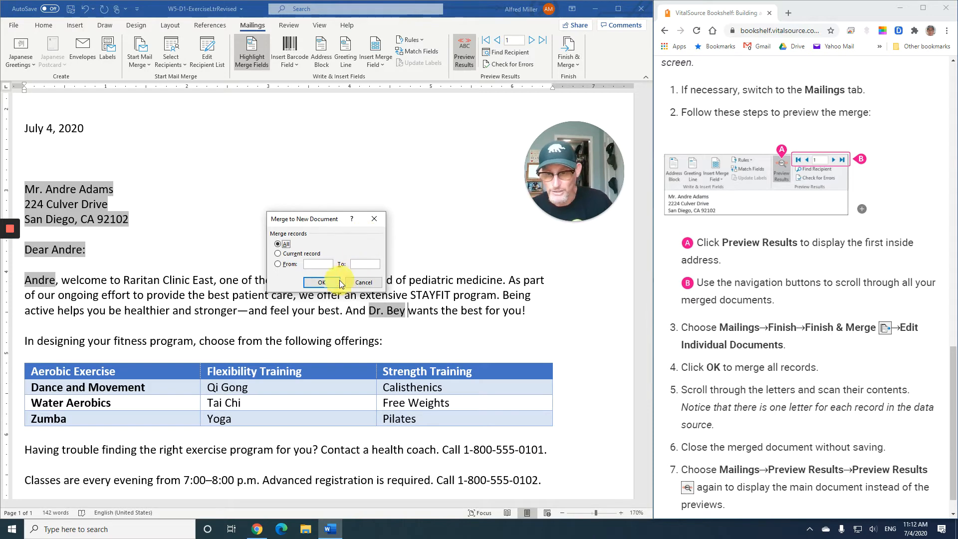
click(322, 282)
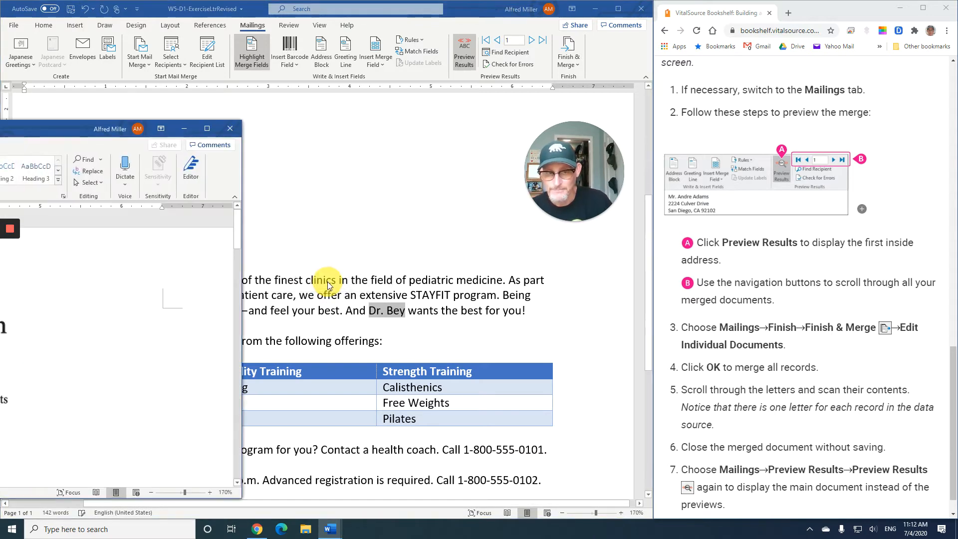
drag(53, 130, 454, 110)
double_click(454, 109)
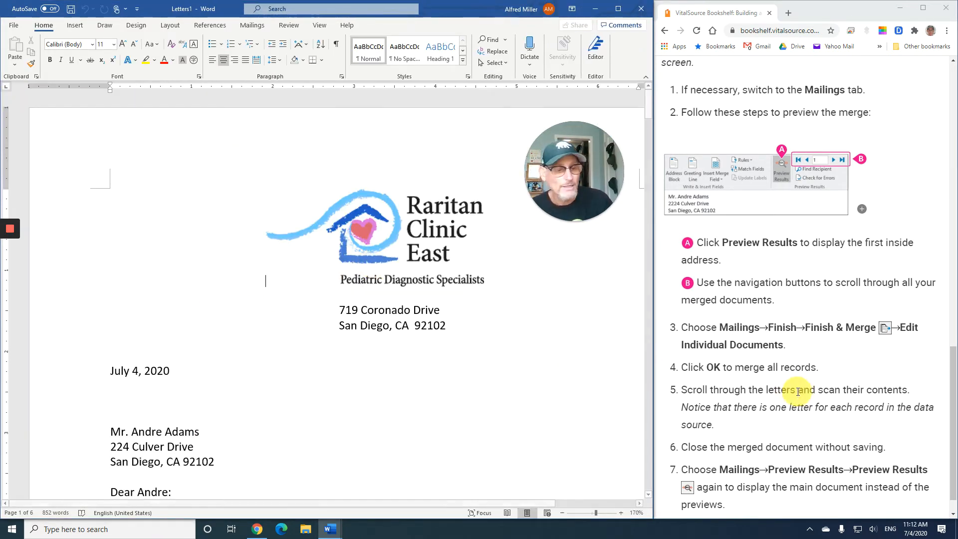
Step: Examine the merged letters from the first to the last recipient, checking the address, greeting and doctor name in each
scroll(784, 379, down, 2)
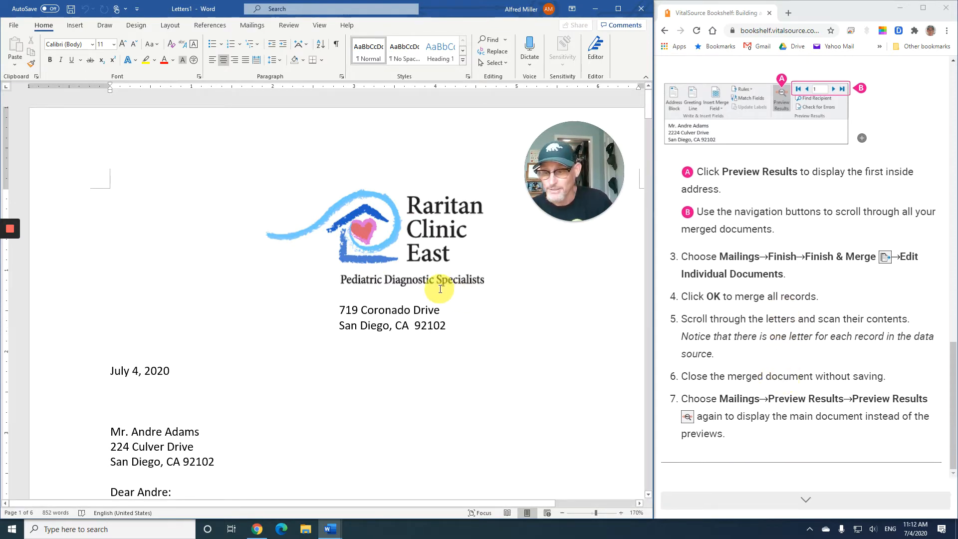
scroll(439, 290, down, 2)
scroll(440, 289, down, 10)
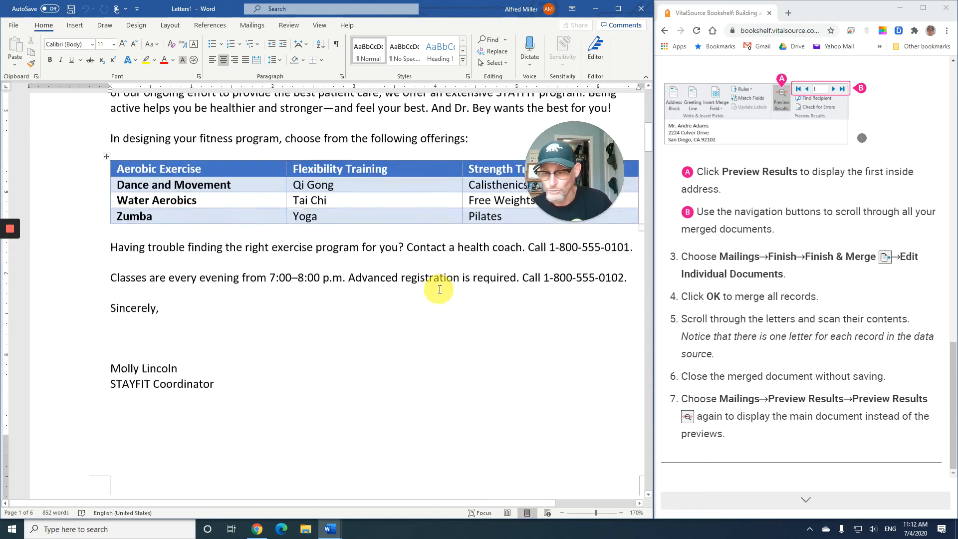
scroll(440, 289, down, 12)
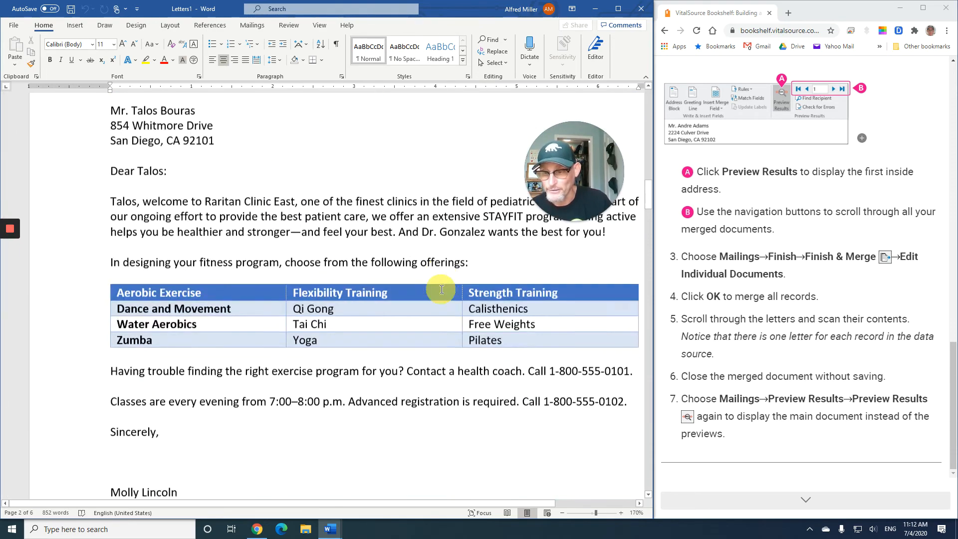
scroll(443, 289, down, 12)
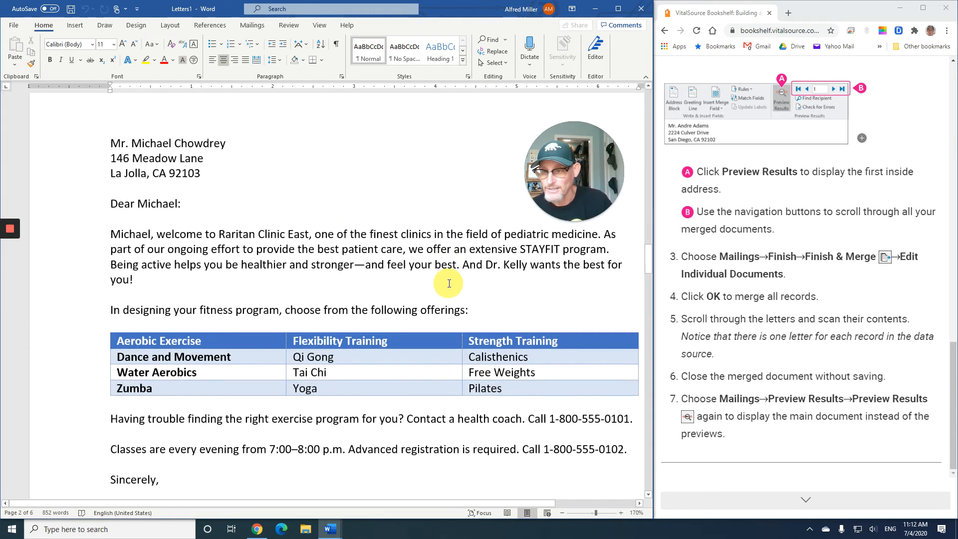
scroll(449, 283, down, 12)
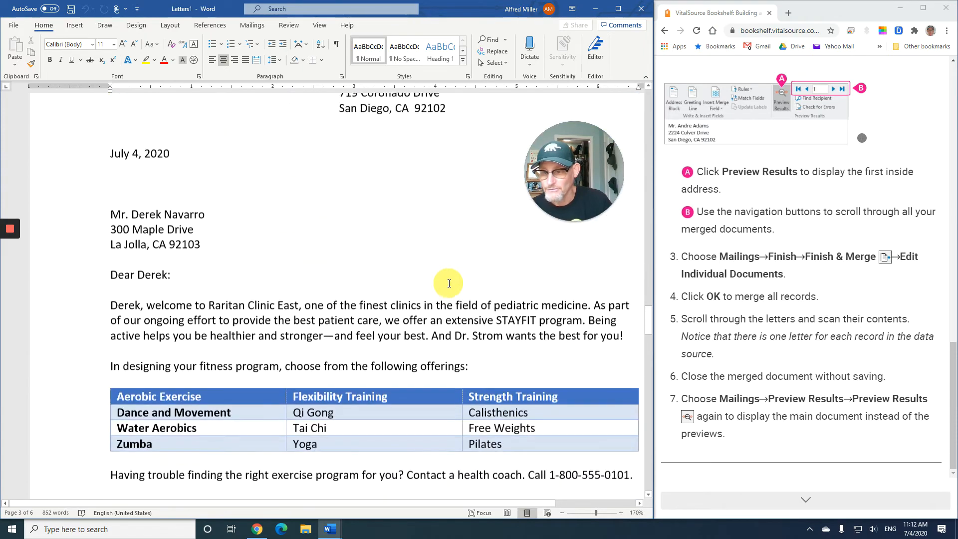
scroll(448, 283, down, 5)
scroll(451, 282, down, 20)
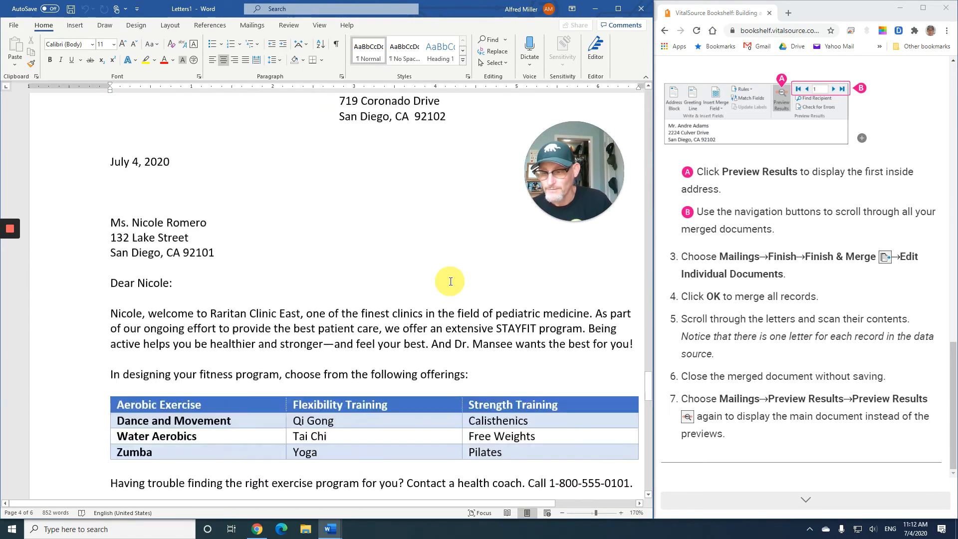
scroll(452, 281, down, 4)
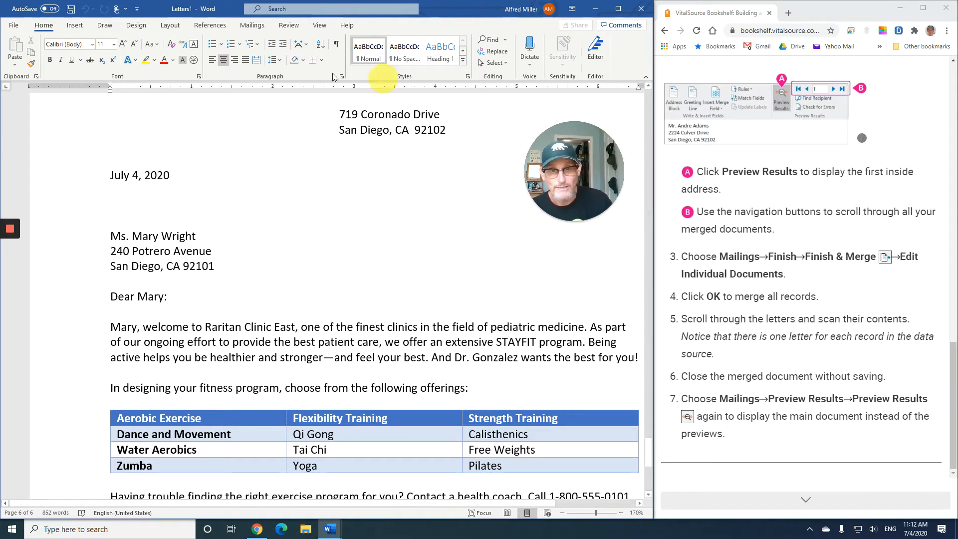
Step: Close the merged letters without saving and turn off the results preview in the main document
click(641, 10)
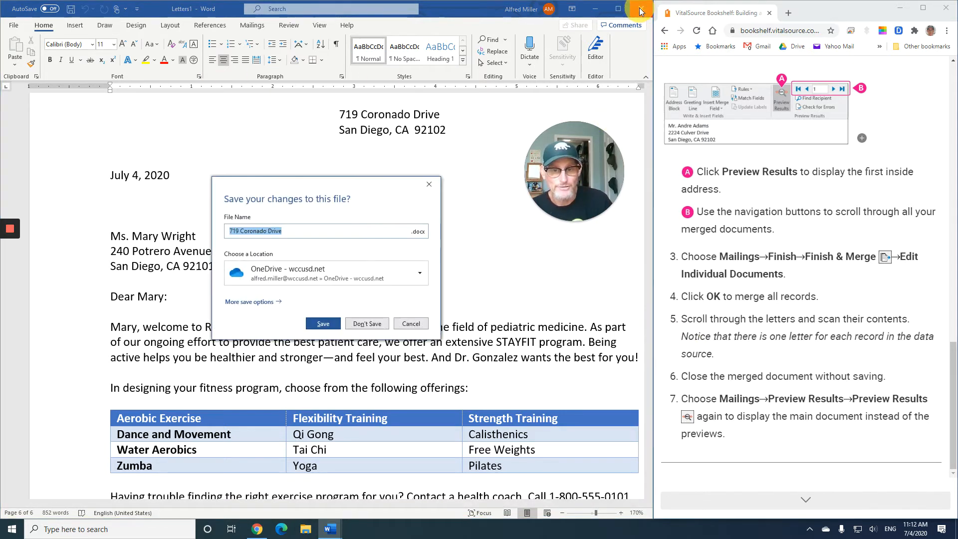
click(368, 323)
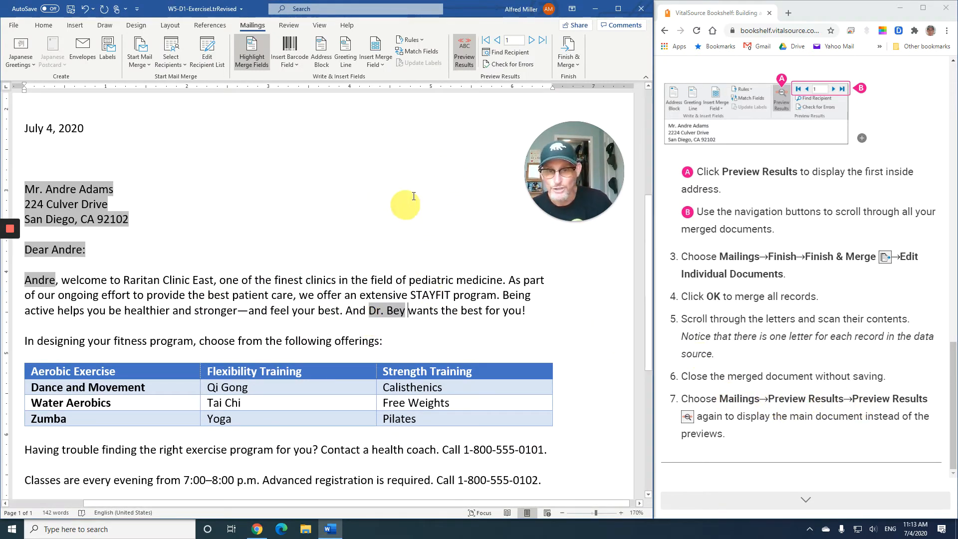
click(407, 310)
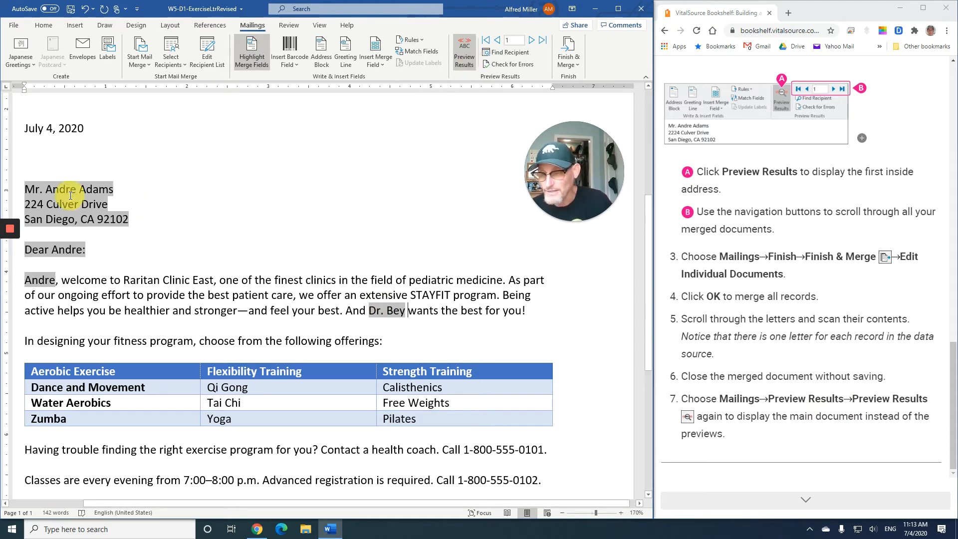
click(460, 59)
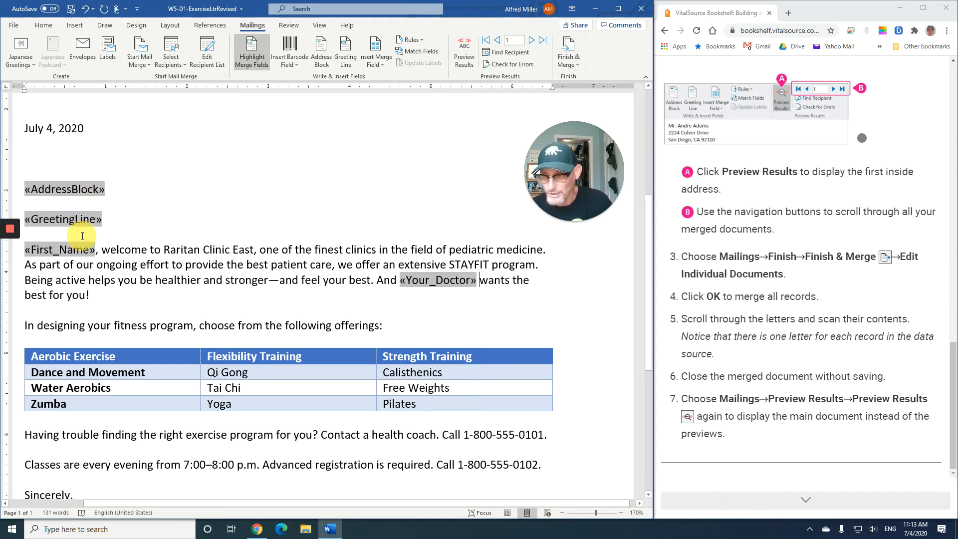
Step: Go to the textbook's "Working with Merge Problems" section and read the common problems and the instructions of exercise W5-D6
click(815, 503)
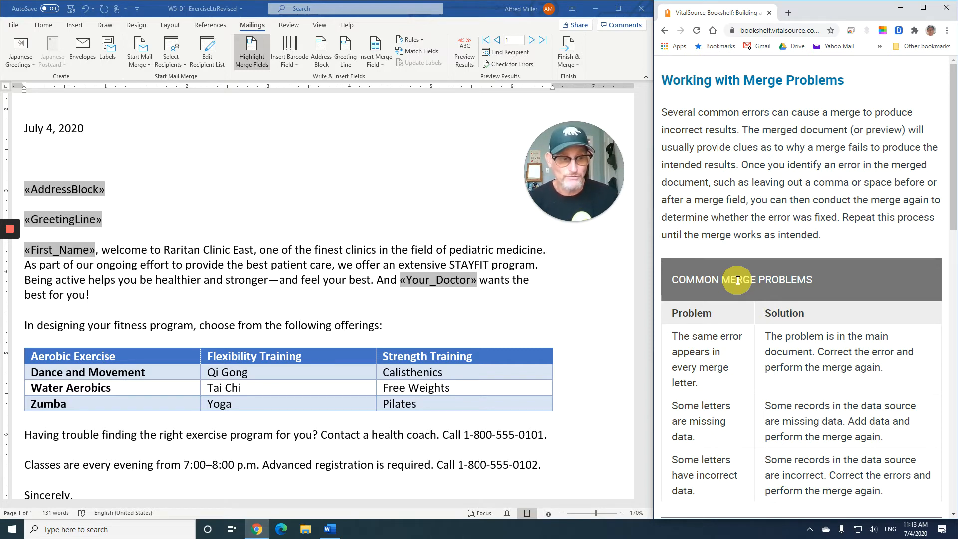
scroll(738, 280, down, 1)
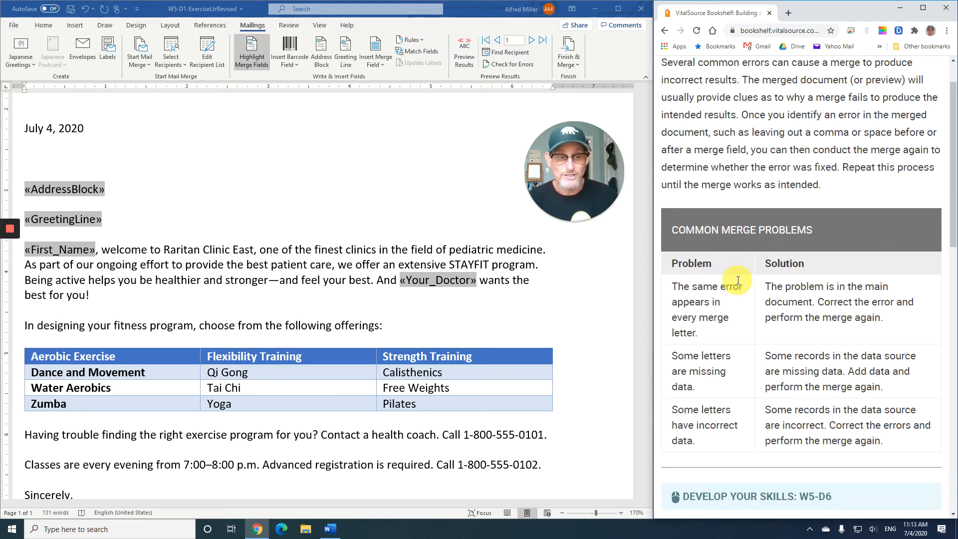
scroll(738, 281, down, 2)
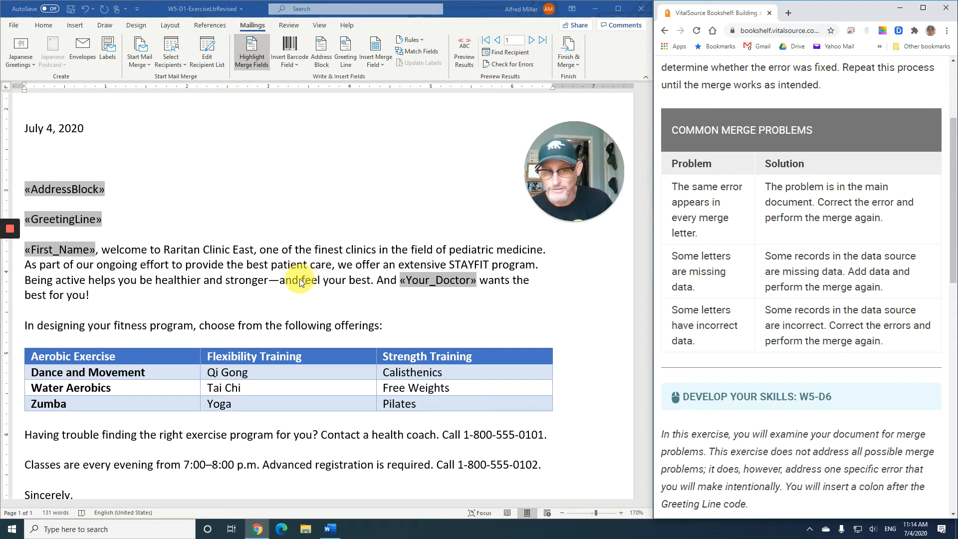
scroll(781, 349, down, 2)
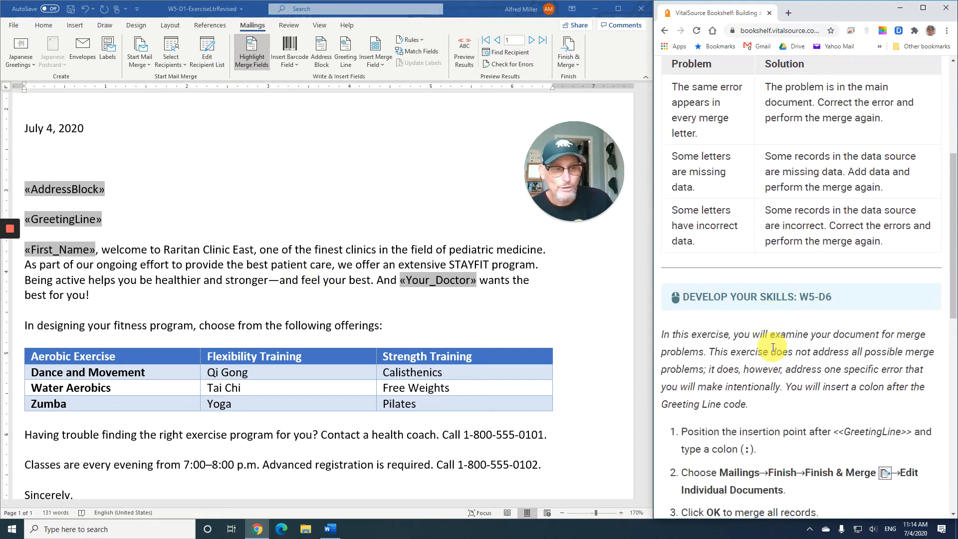
scroll(773, 348, down, 4)
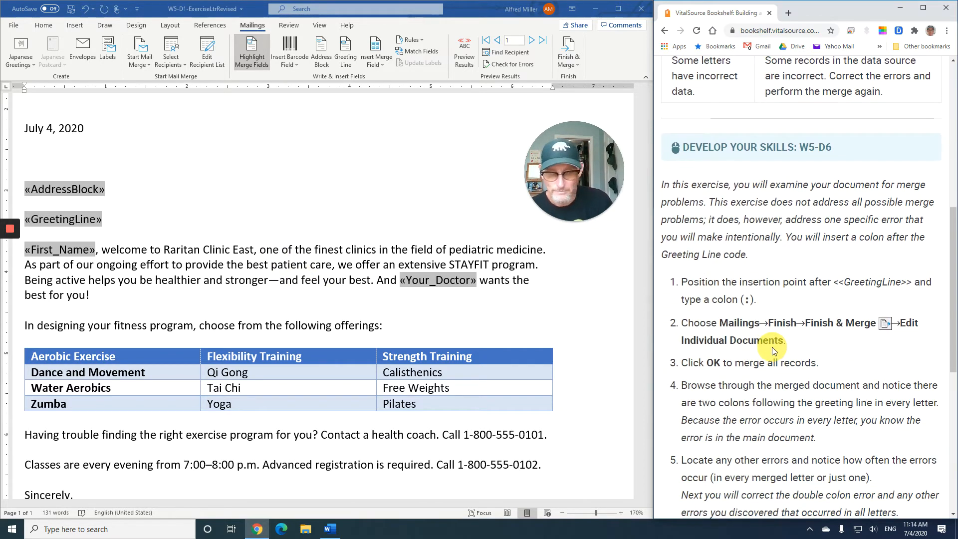
scroll(772, 346, down, 2)
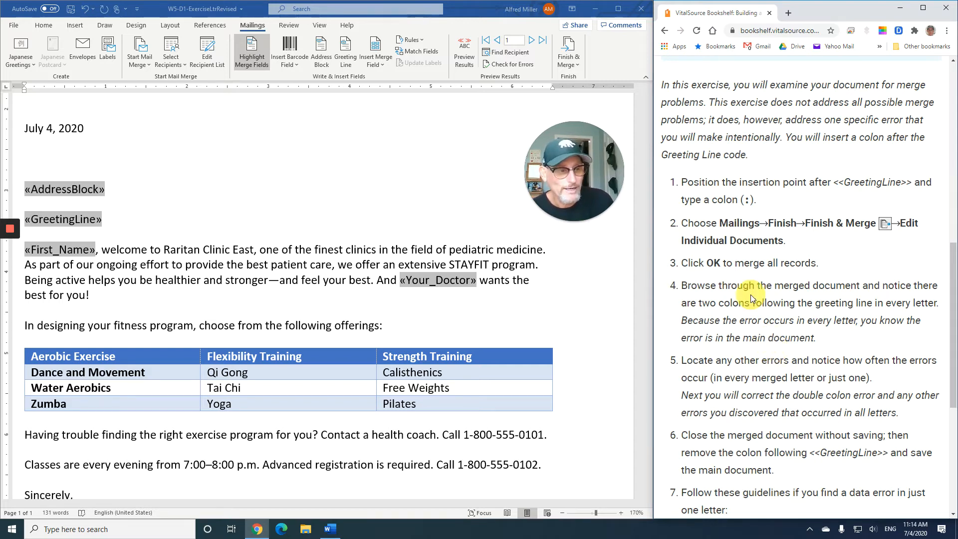
Step: Add a colon after the GreetingLine merge field and merge all records into a new document of individual letters
click(103, 219)
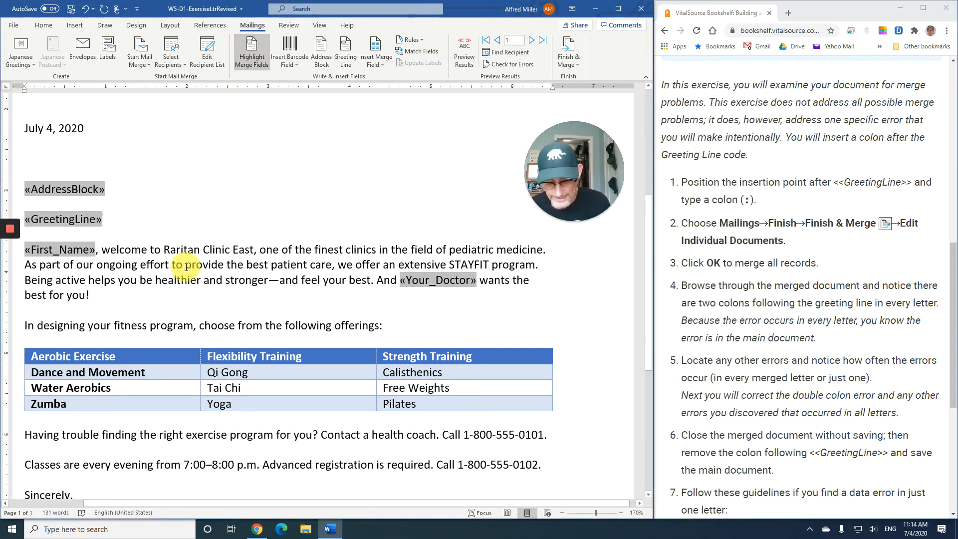
text(:)
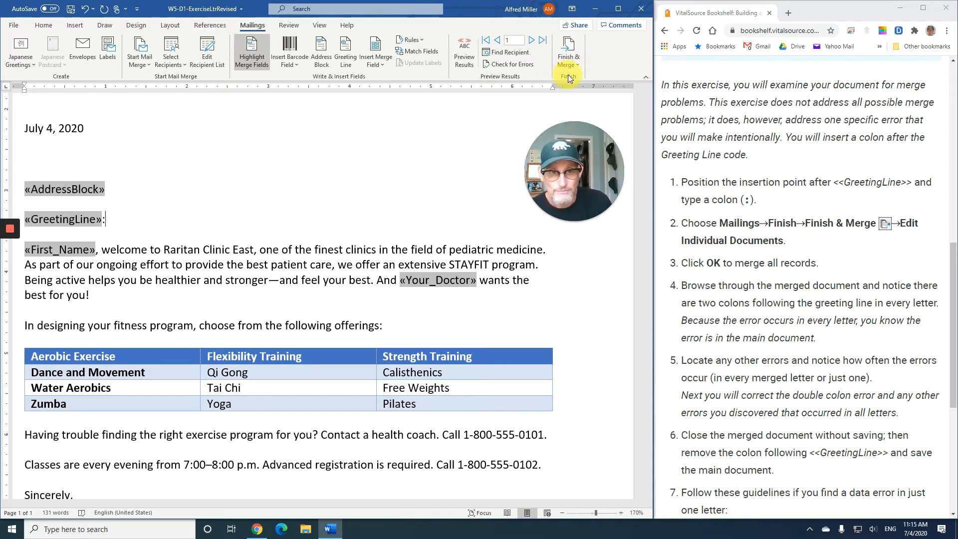
click(574, 50)
click(590, 80)
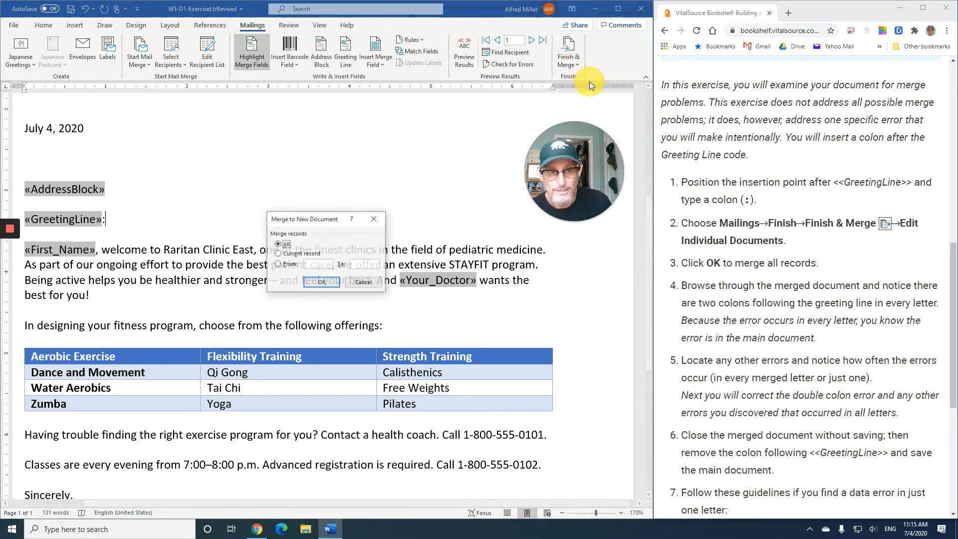
click(320, 283)
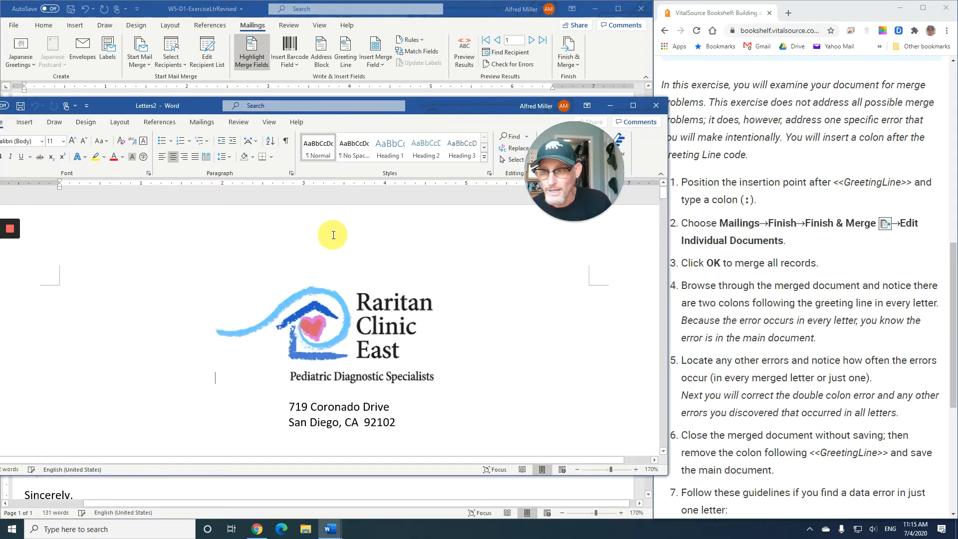
Step: Browse the merged letters and check the greeting line and body text of each for merge errors
scroll(332, 232, down, 3)
scroll(333, 236, down, 6)
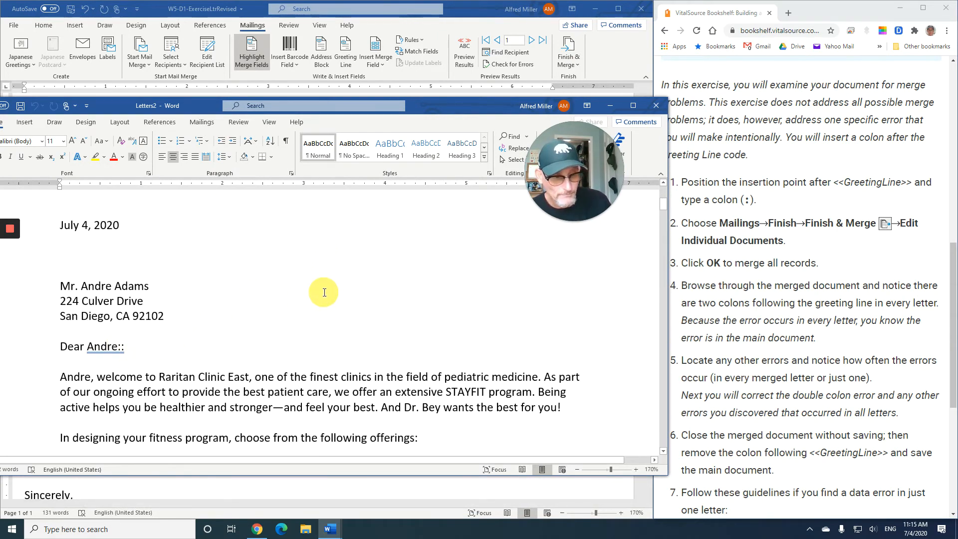
scroll(324, 293, down, 11)
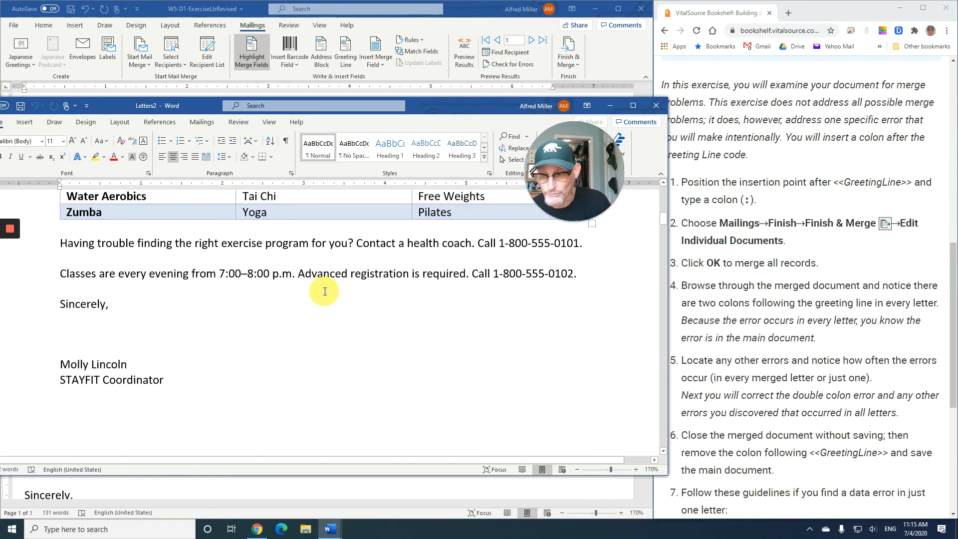
scroll(325, 291, down, 20)
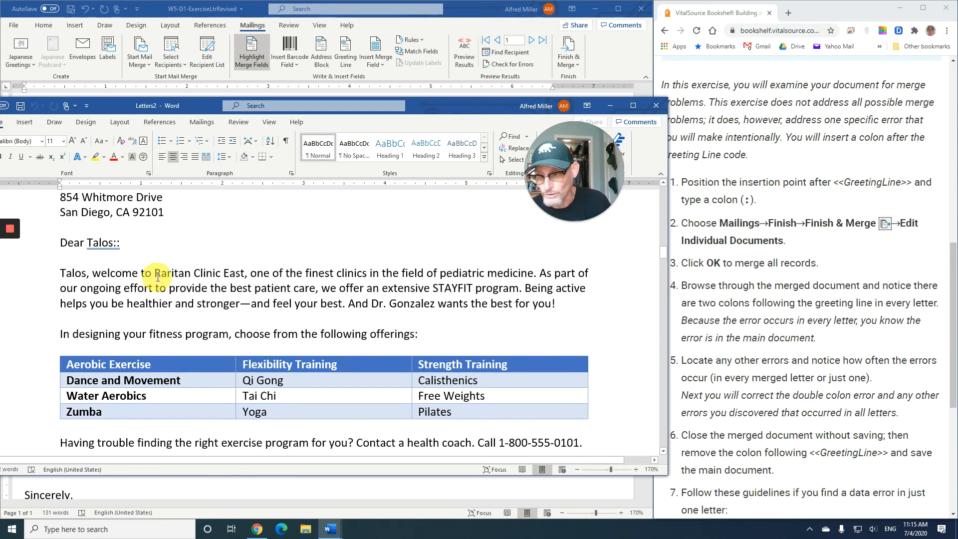
scroll(364, 285, down, 3)
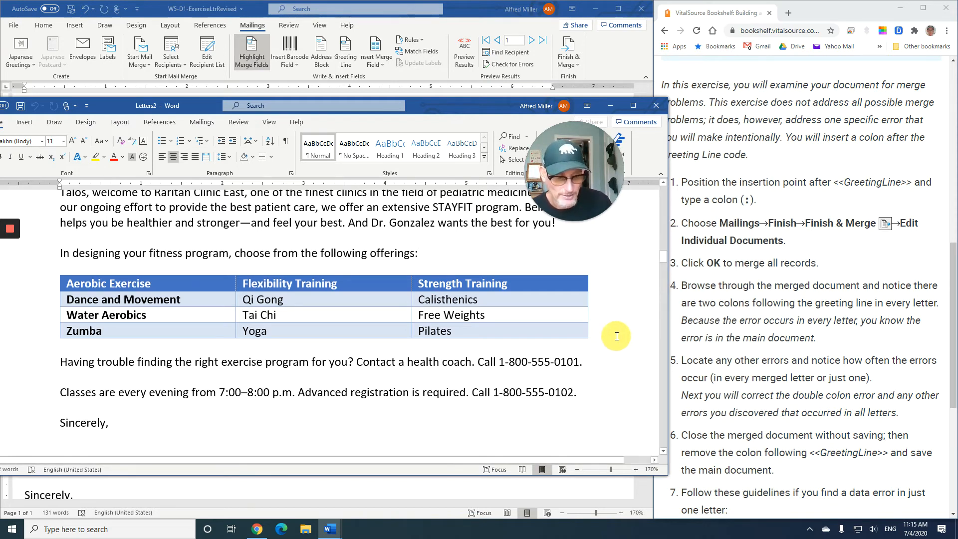
Step: Read the textbook's instructions on correcting merge errors and close the merged letters document without saving
scroll(728, 349, down, 2)
scroll(744, 359, down, 2)
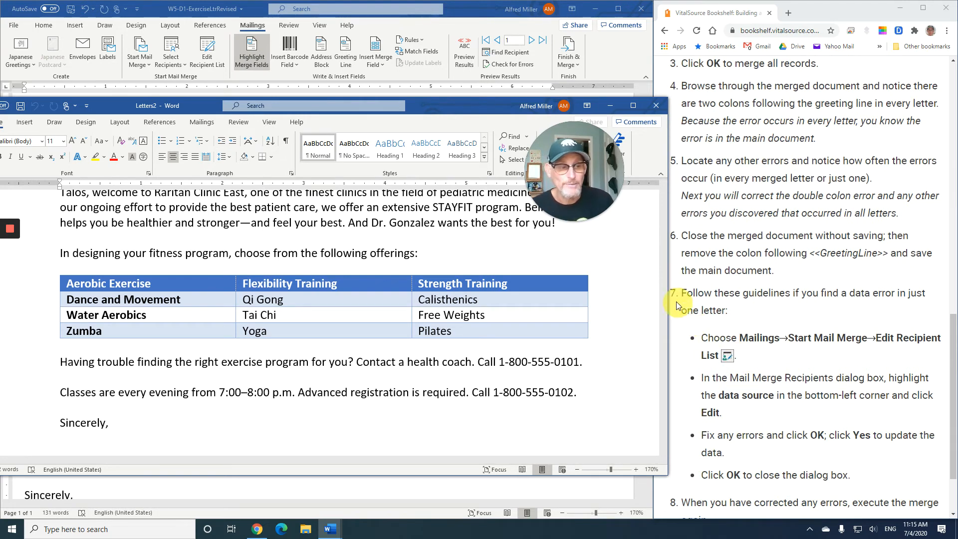
click(654, 107)
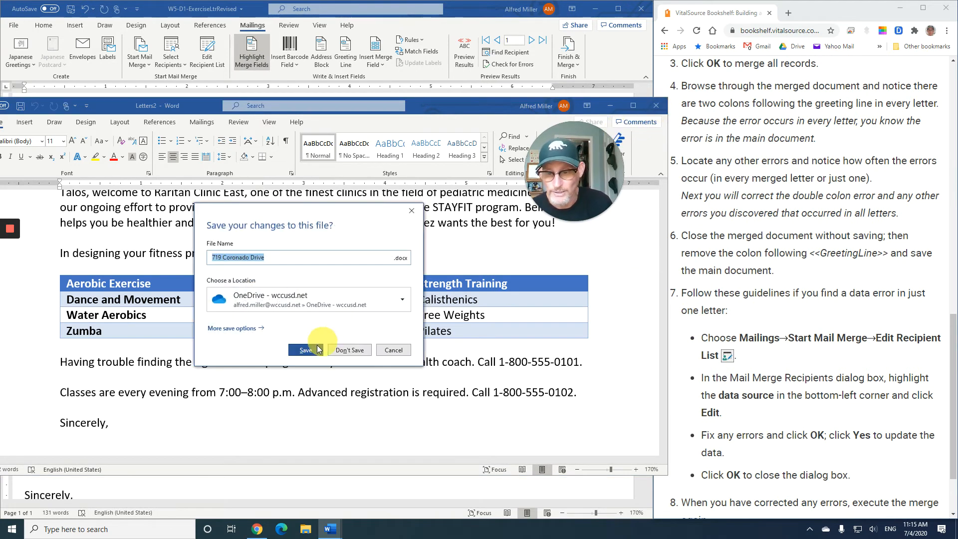
click(349, 348)
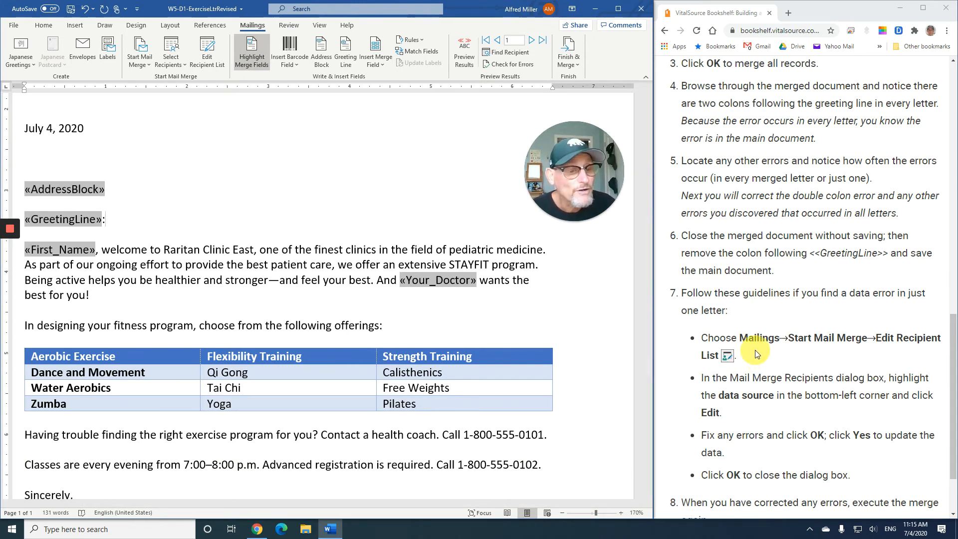
Step: Review the remaining W5-D6 instructions and remove the colon after the GreetingLine merge field in the main document
scroll(756, 349, down, 3)
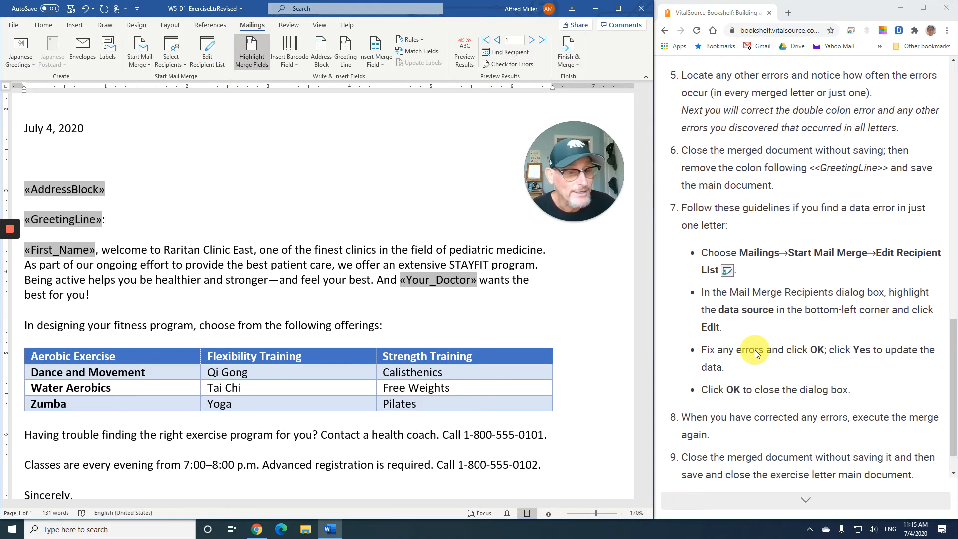
scroll(756, 350, down, 1)
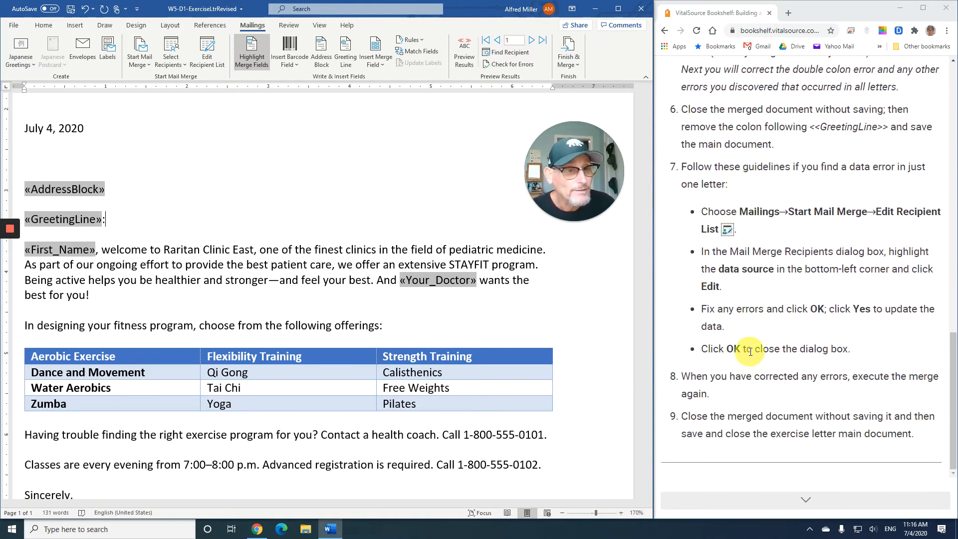
scroll(751, 360, up, 4)
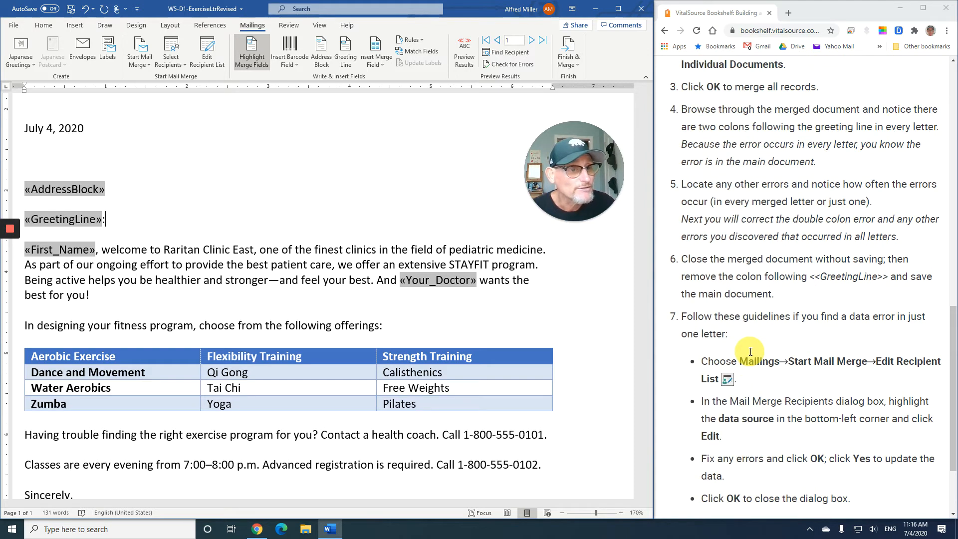
scroll(751, 355, down, 3)
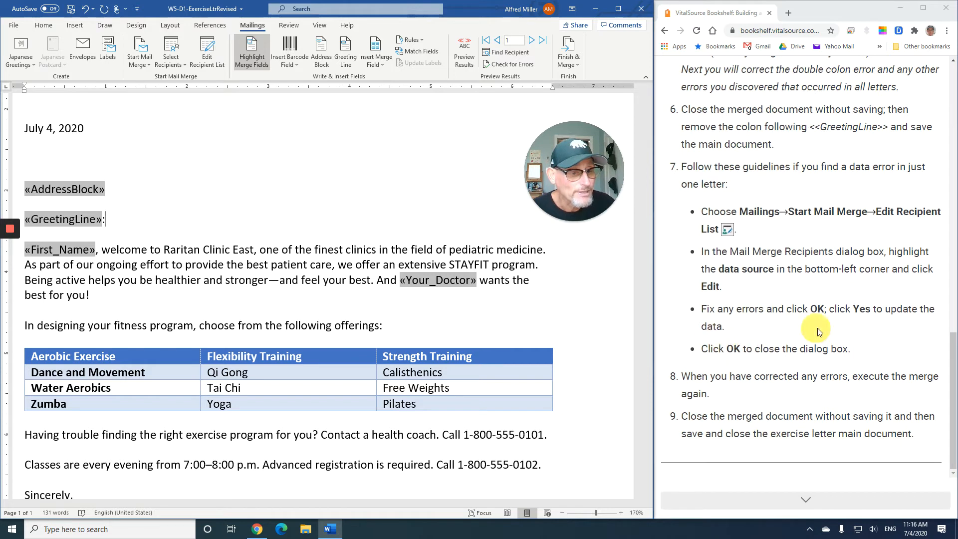
click(108, 219)
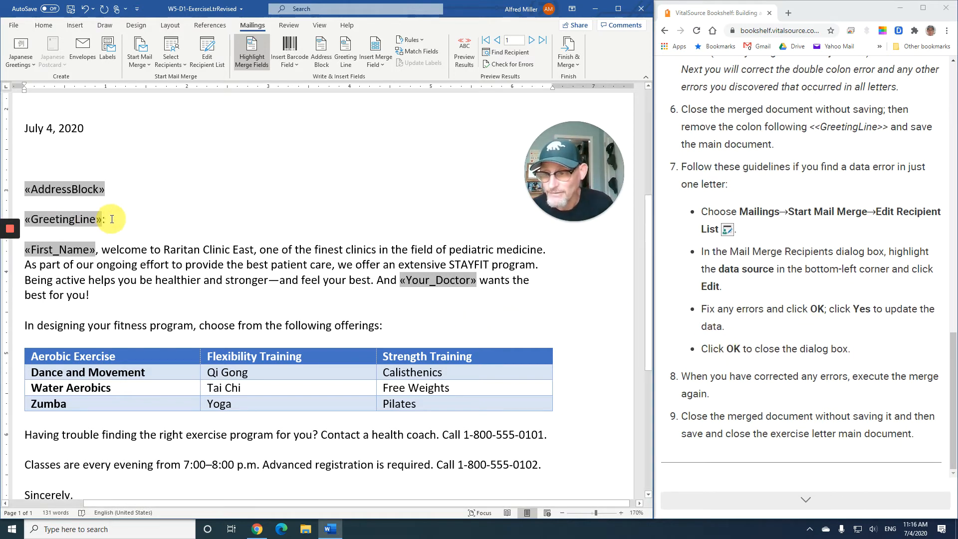
key(BackSpace)
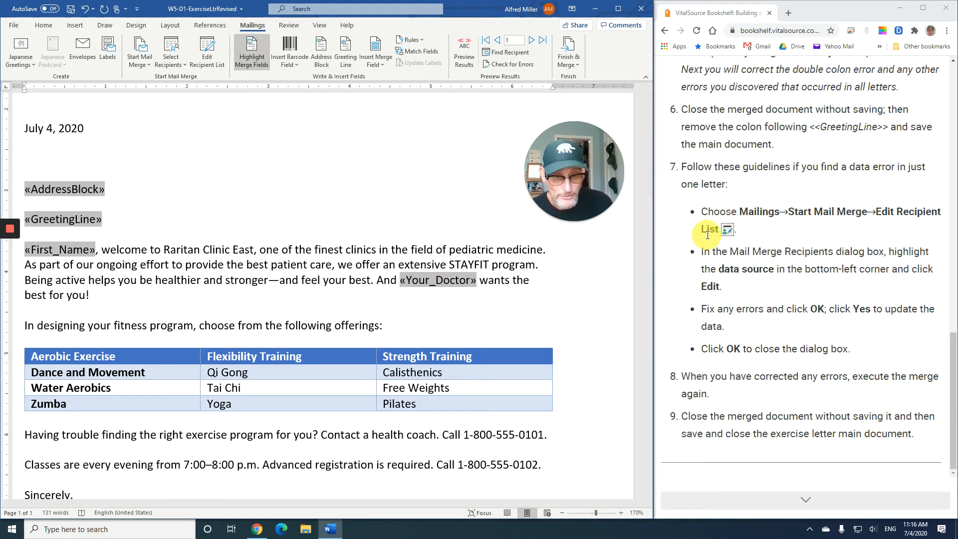
Step: Open the recipient list's data source W5-D2-ExerciseLtrData.mdb for editing and go through the recipients' name and address entries
click(207, 56)
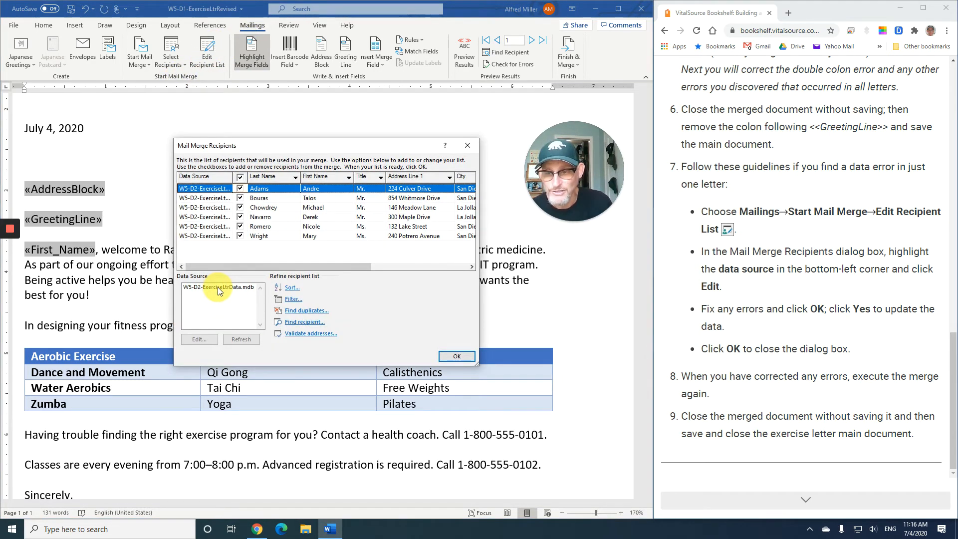
click(219, 288)
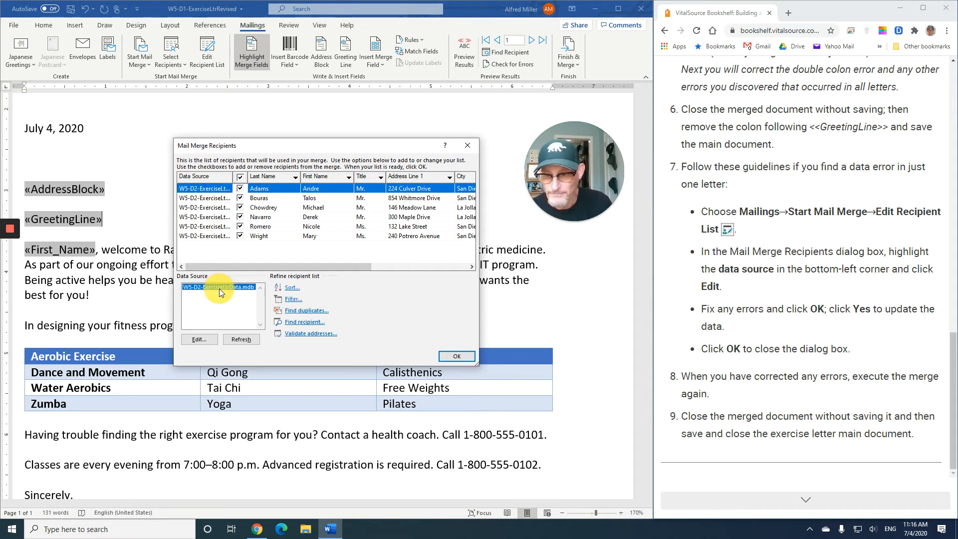
click(209, 339)
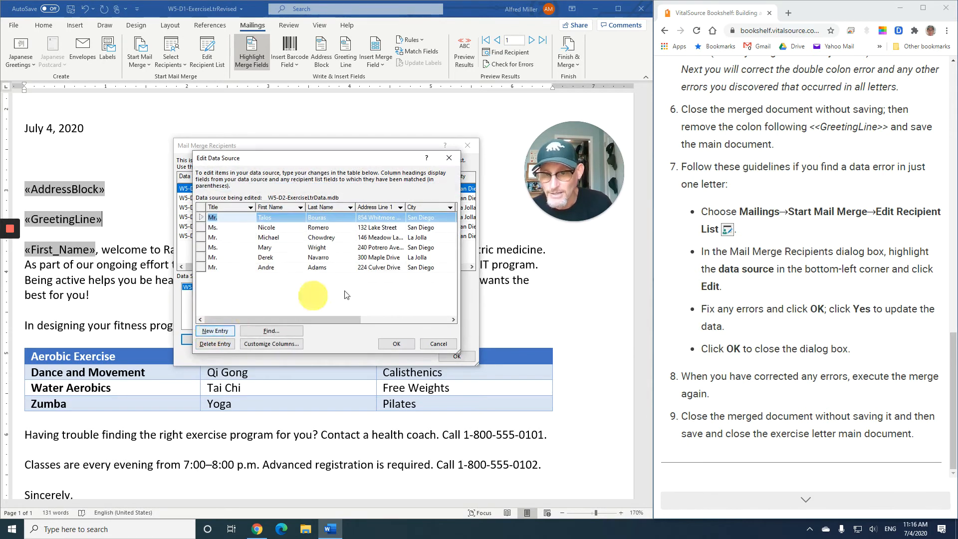
click(366, 259)
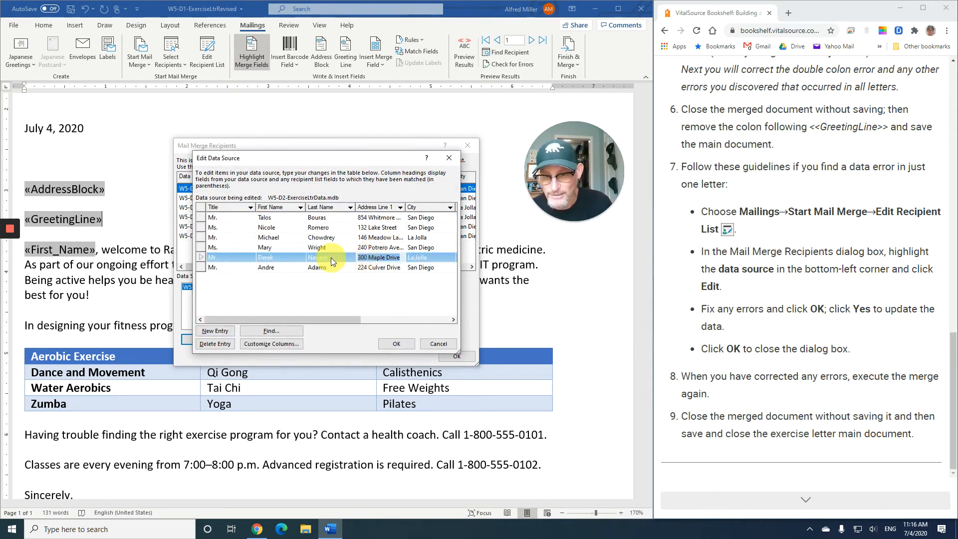
click(325, 246)
click(277, 236)
click(278, 236)
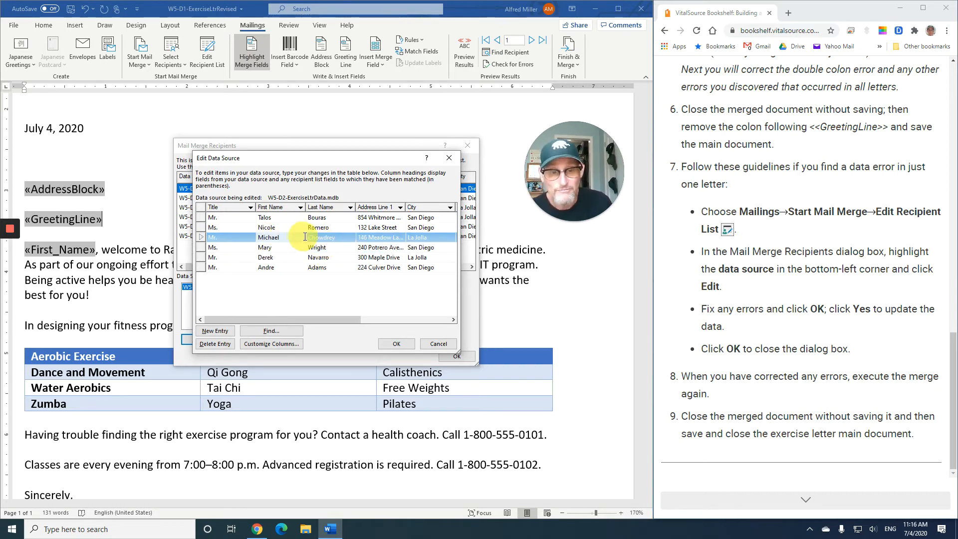
Step: Accept the data source entries, update the recipient list in W5-D2-ExerciseLtrData.mdb, and close the mail merge recipients list
click(402, 344)
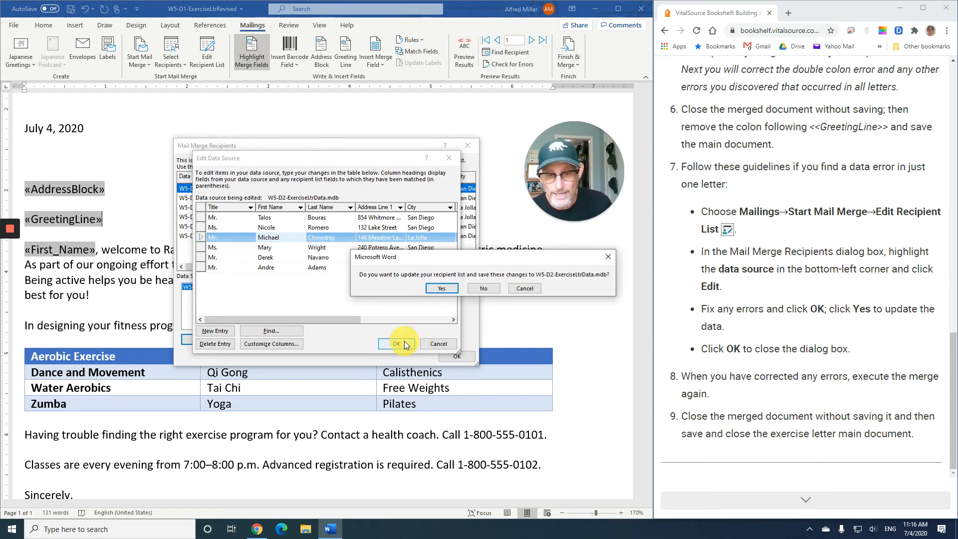
click(450, 289)
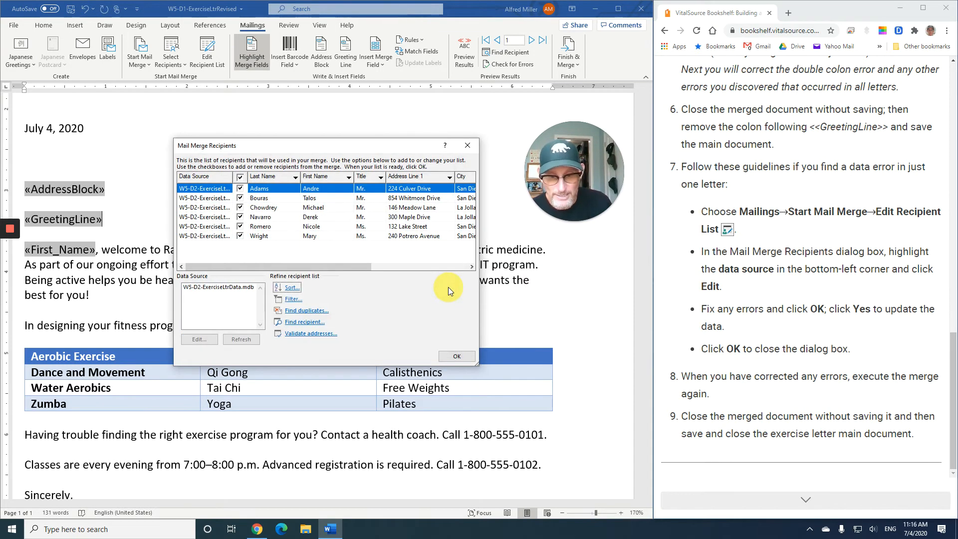
click(457, 356)
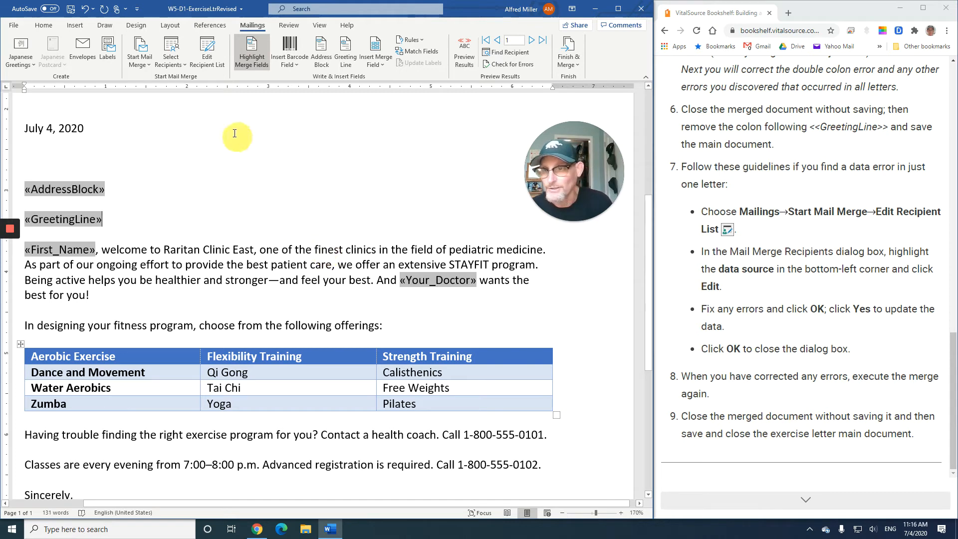
Step: Save and close the main letter document W5-D1-ExerciseLtrRevised
click(72, 13)
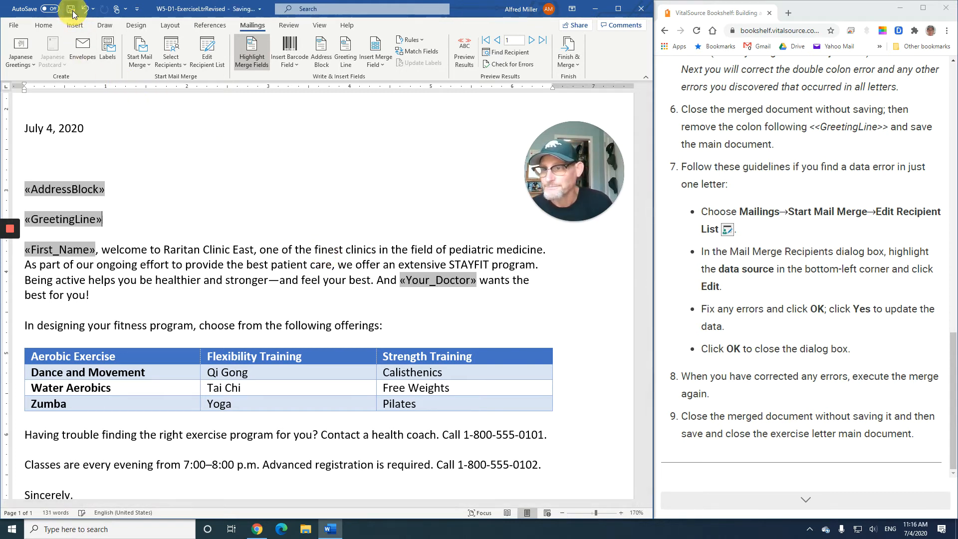
click(17, 24)
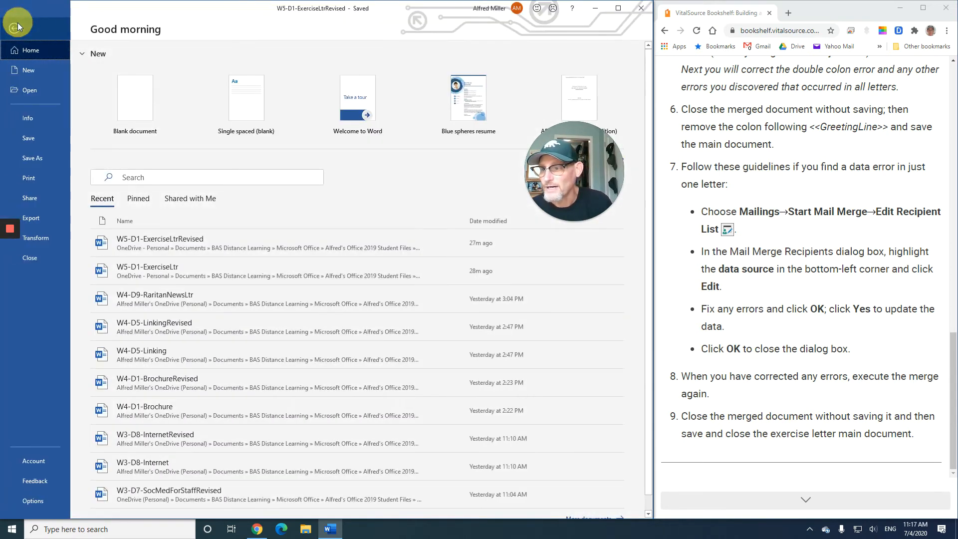
click(48, 254)
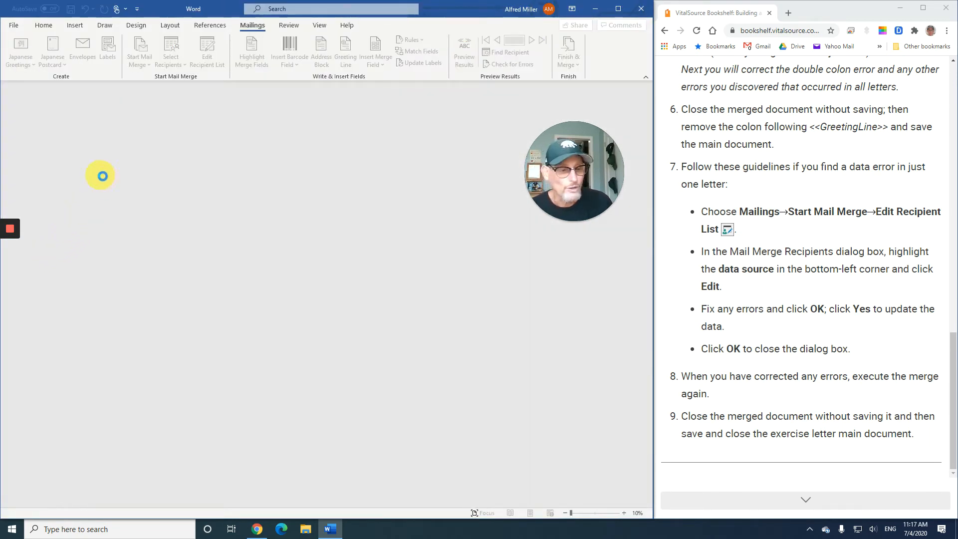
Step: Go to the textbook's "Merging Envelopes and Labels" section and read the envelope options and the instructions of exercise W5-D7
click(808, 501)
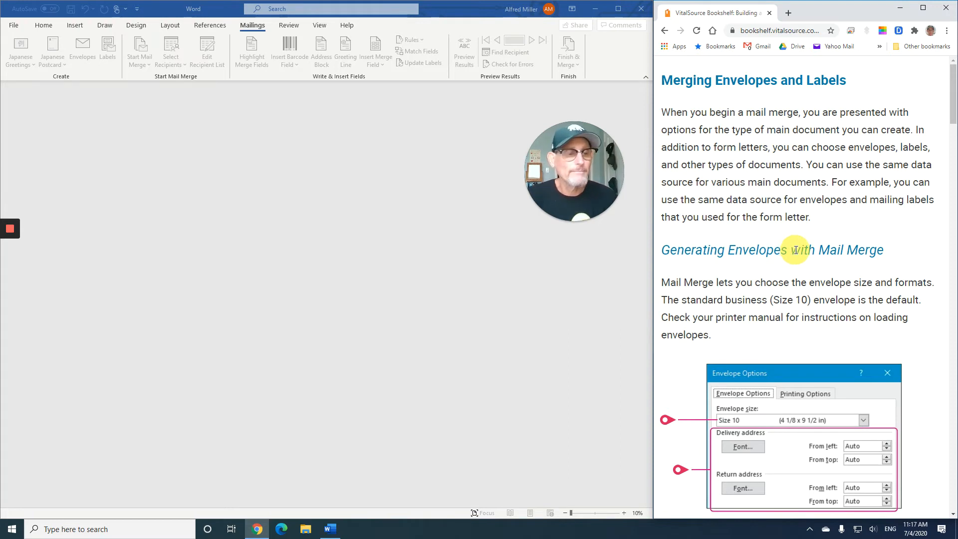
scroll(796, 249, down, 1)
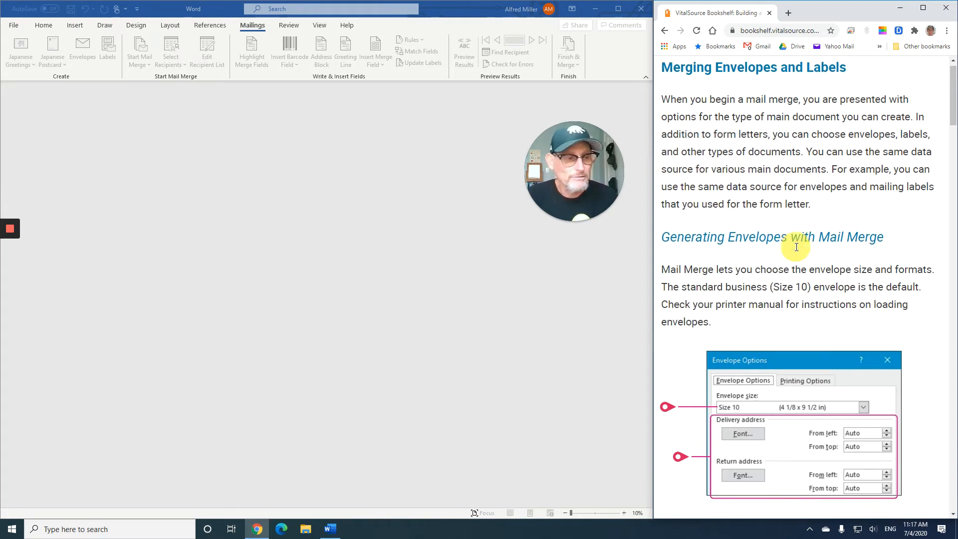
scroll(797, 246, down, 2)
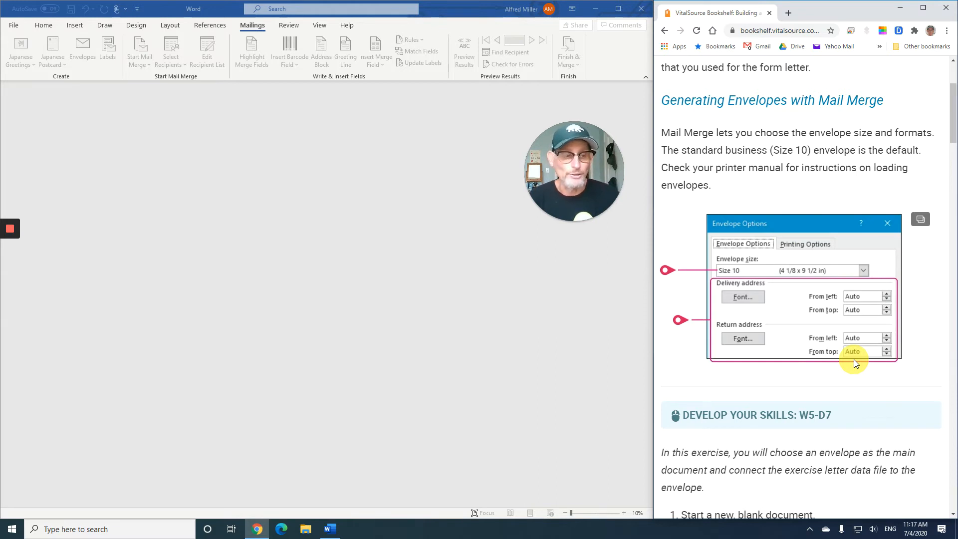
scroll(855, 359, down, 2)
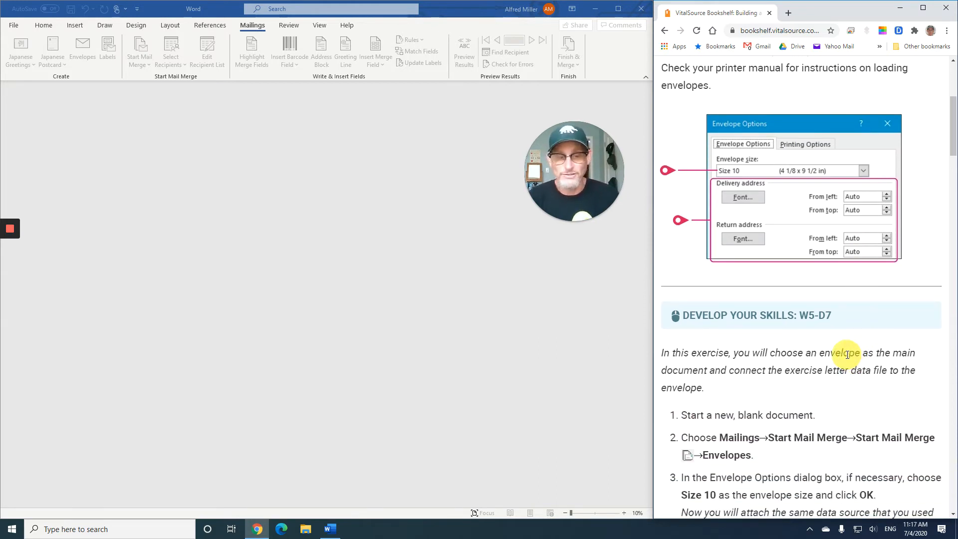
scroll(848, 356, down, 2)
scroll(847, 355, up, 1)
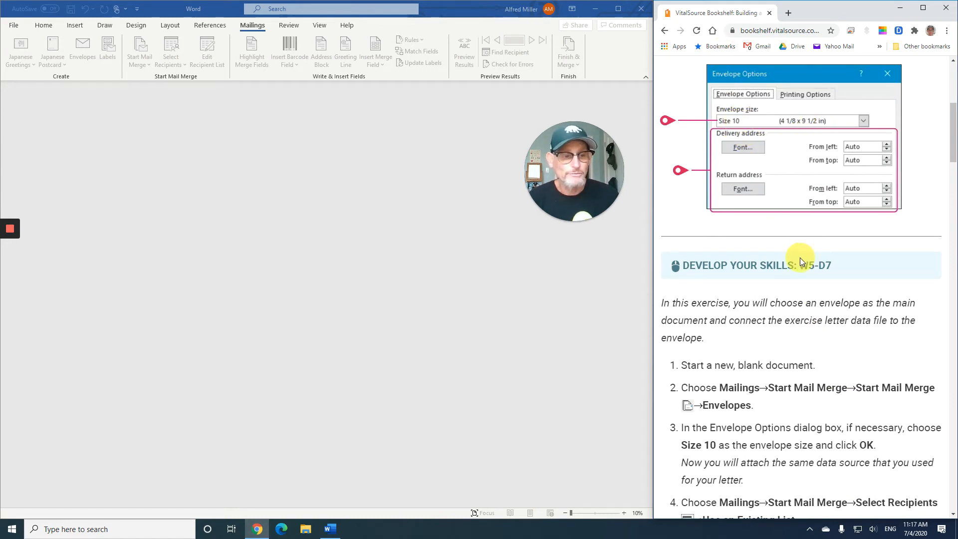
scroll(801, 257, down, 3)
scroll(801, 258, down, 1)
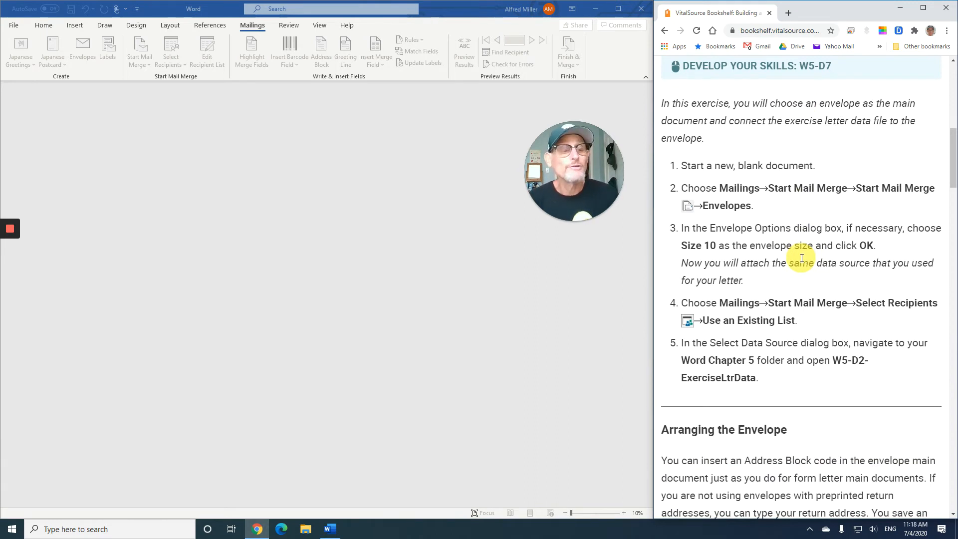
Step: Switch to Word and create a new blank document
mouse_move(610, 203)
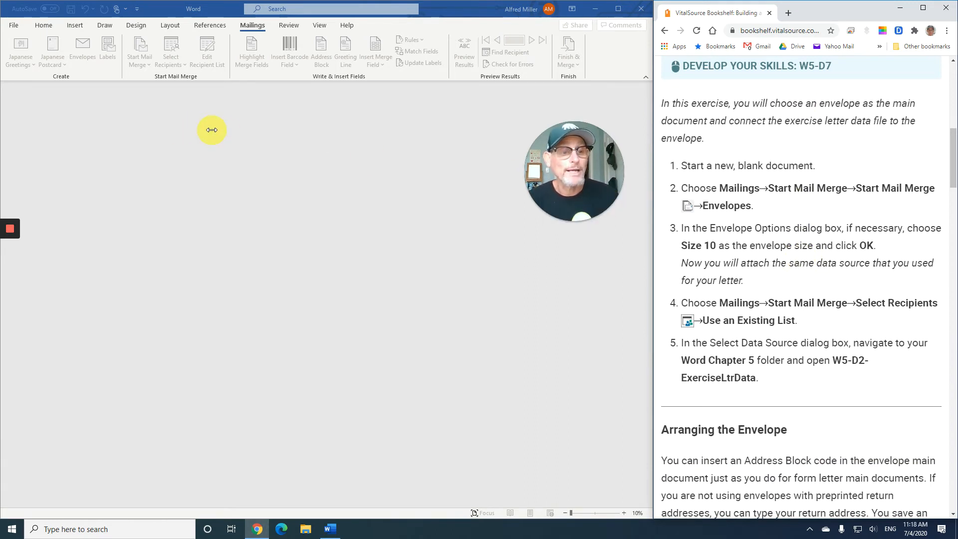
click(14, 27)
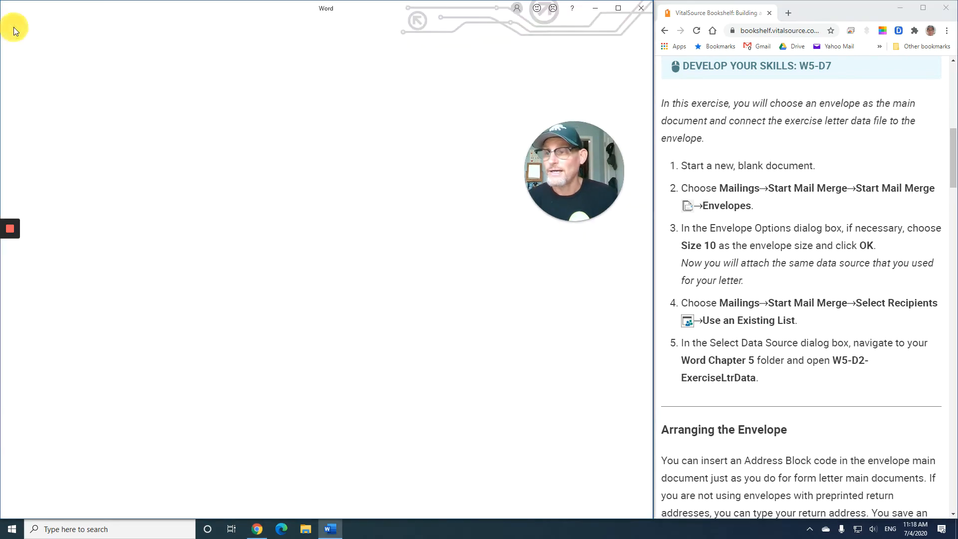
click(18, 70)
click(128, 95)
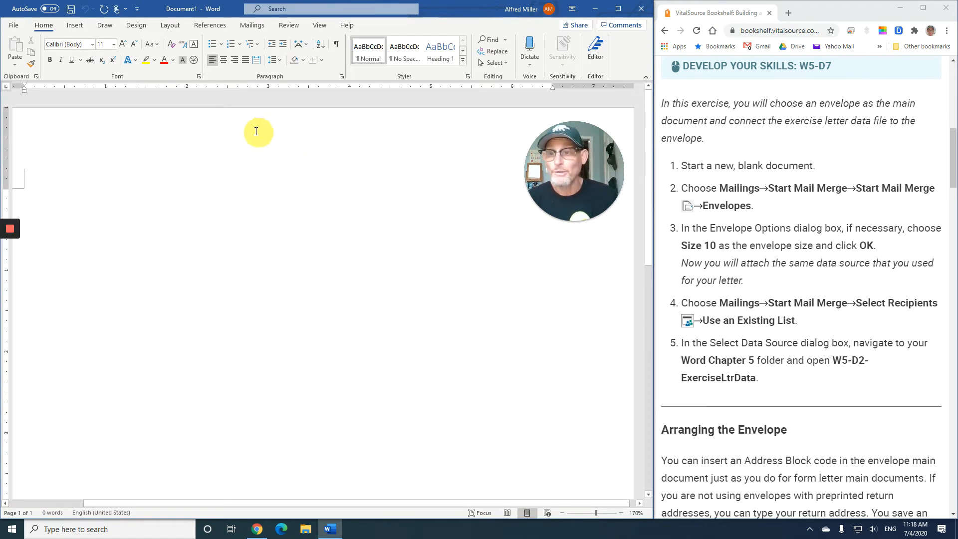
Step: Start an envelope mail merge in the blank document using the Size 10 envelope
click(254, 24)
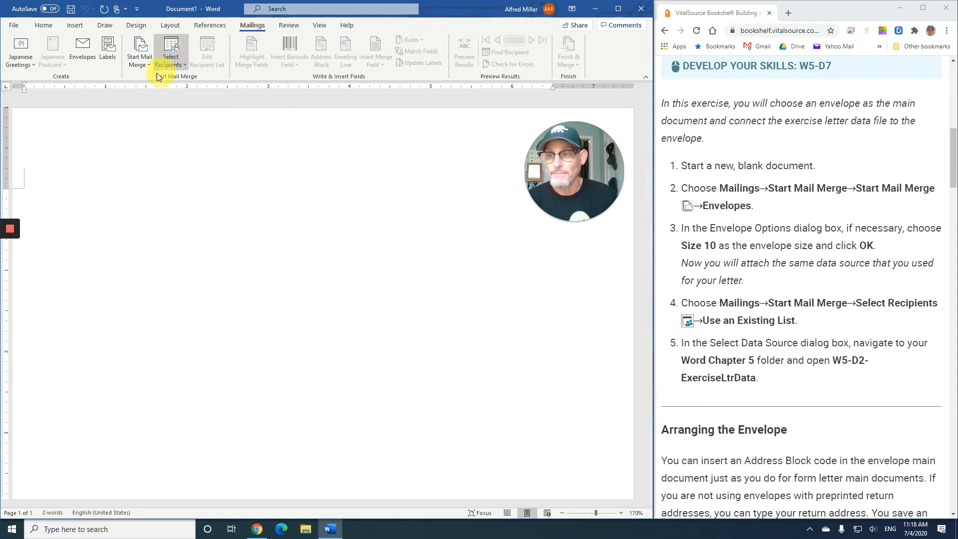
click(147, 63)
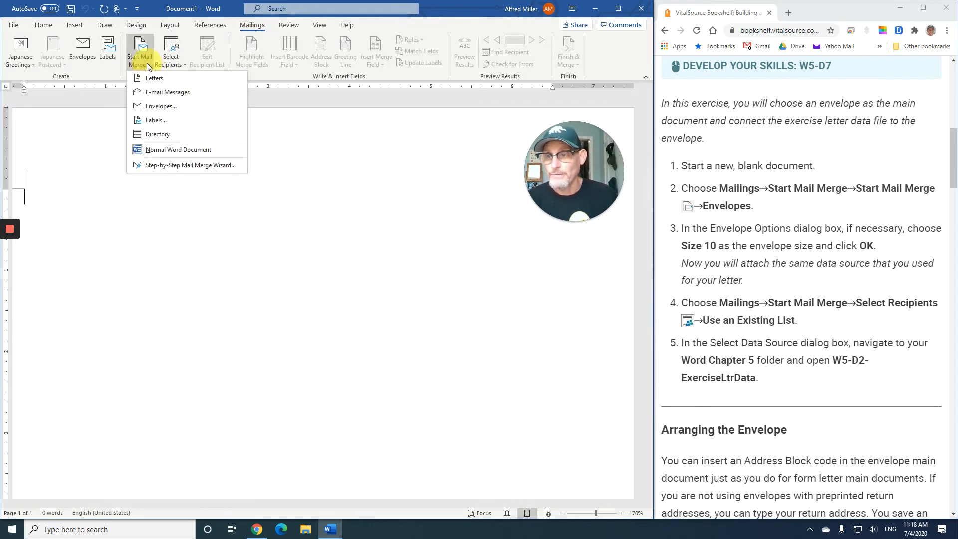
click(155, 105)
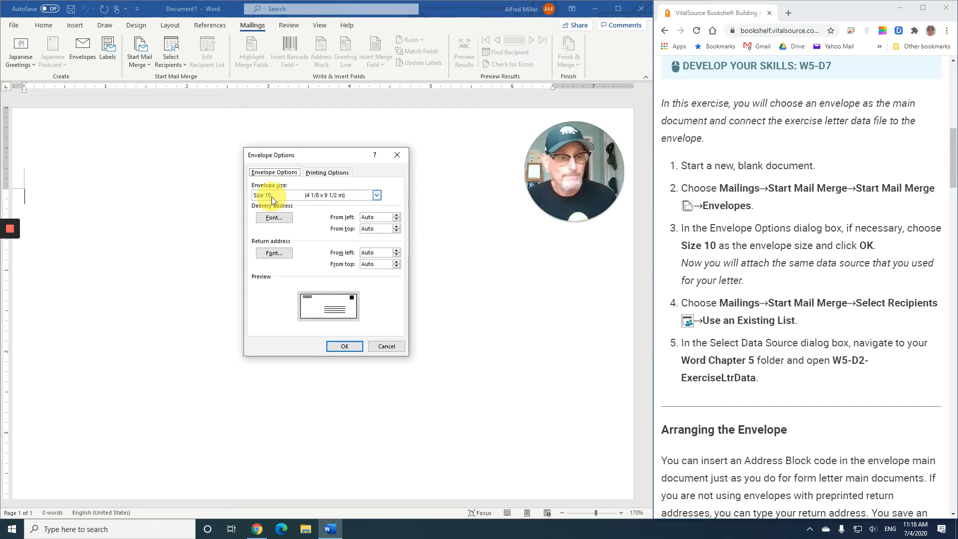
click(346, 347)
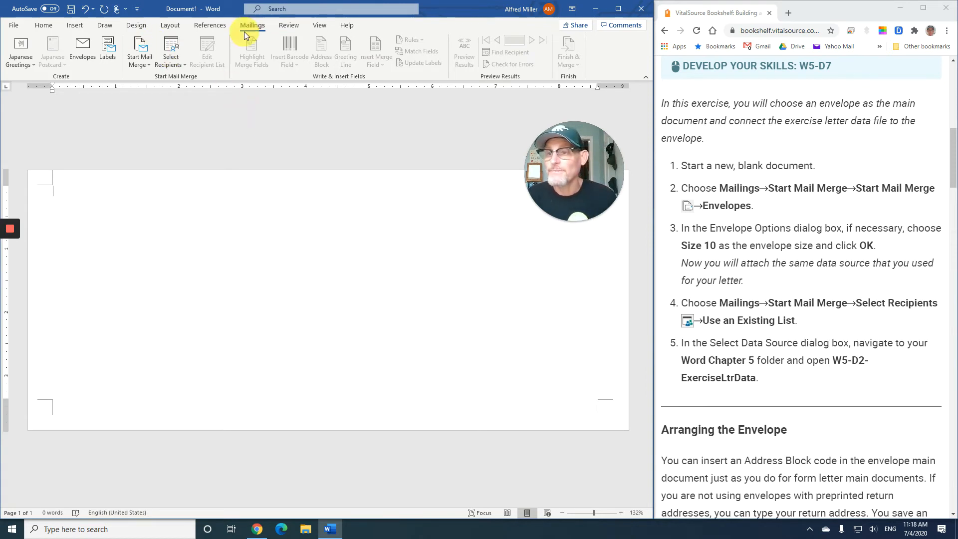
Step: Attach the existing recipient list W5-D2-ExerciseLtrData from the Word Chapter 5 folder to the envelope
click(177, 61)
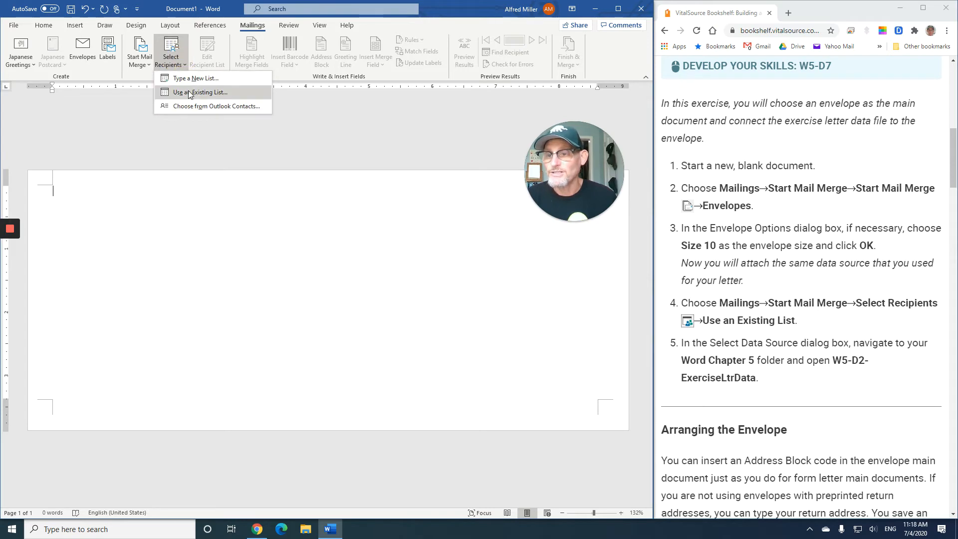
click(188, 91)
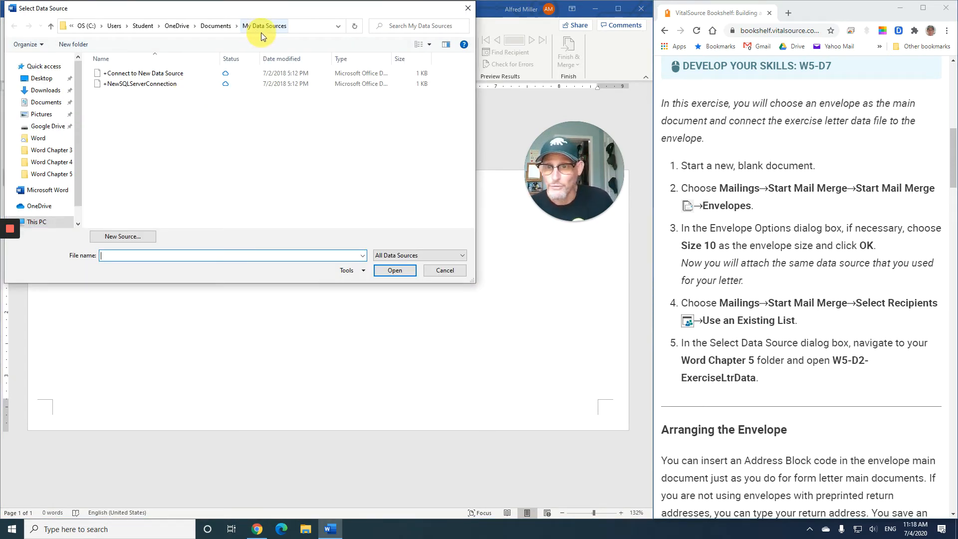
click(49, 174)
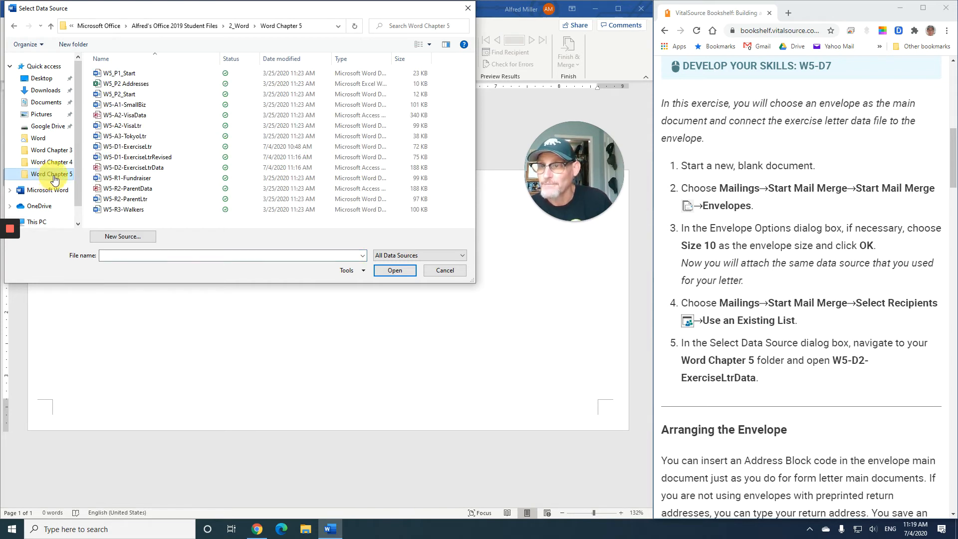
double_click(130, 170)
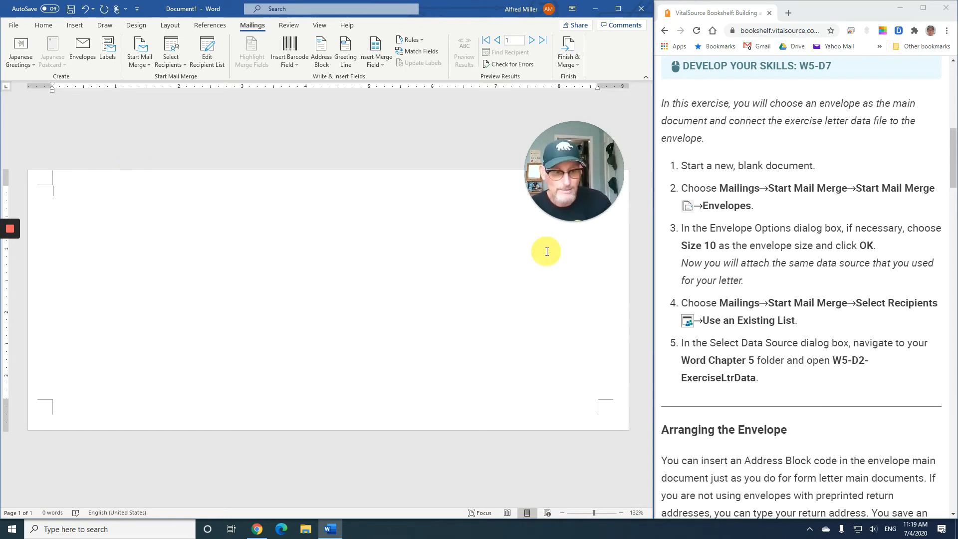
Step: Following exercise W5-D8, display formatting marks and enter Raritan Clinic East as the first line of the envelope's return address
scroll(736, 337, down, 4)
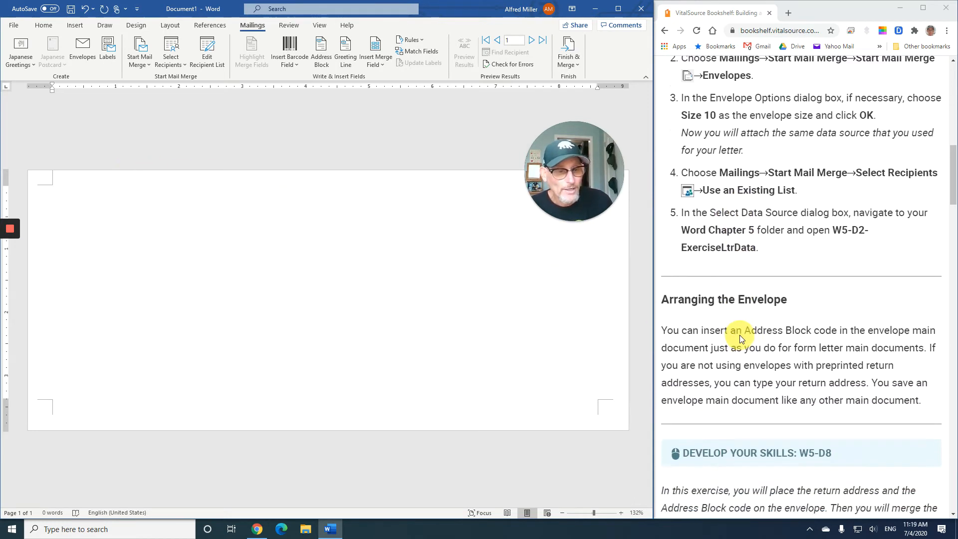
scroll(741, 333, down, 3)
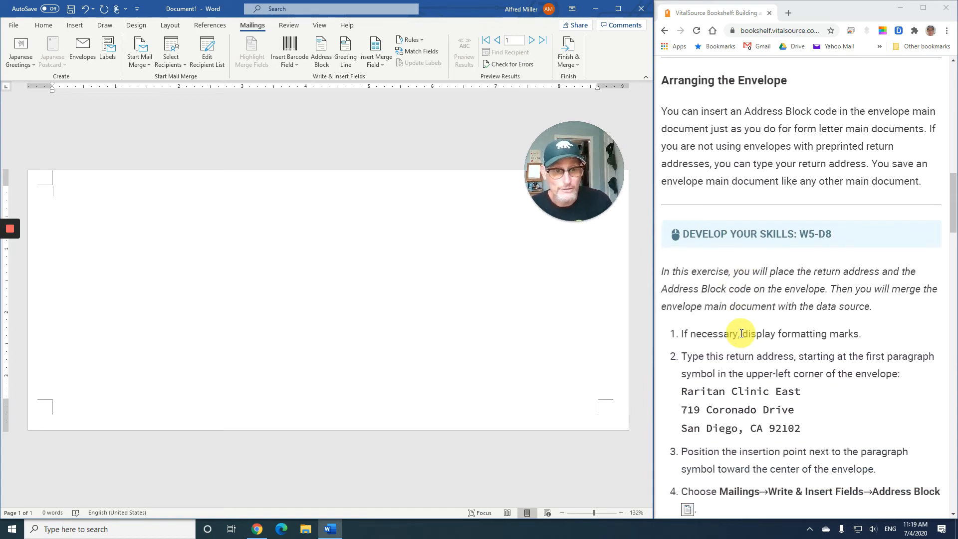
scroll(742, 334, down, 2)
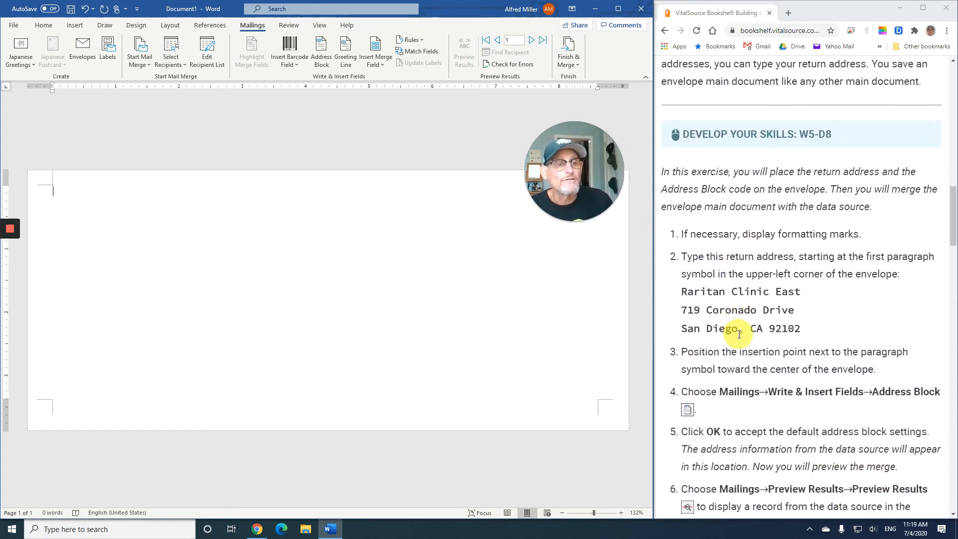
scroll(740, 334, down, 1)
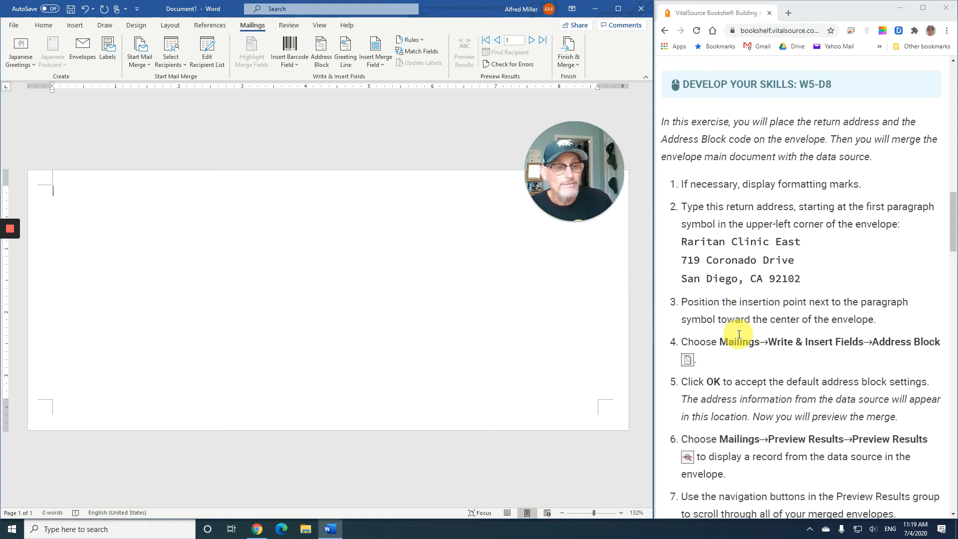
scroll(740, 334, down, 1)
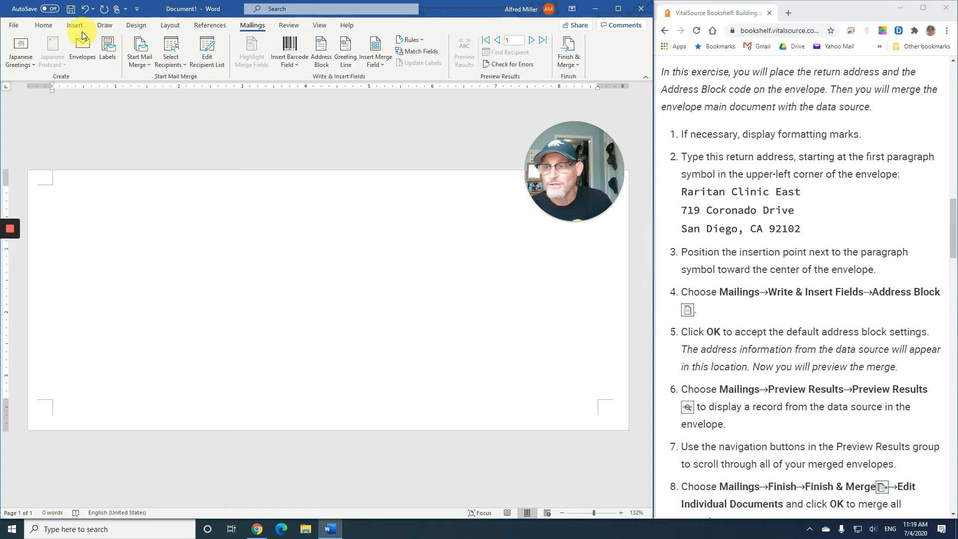
click(49, 25)
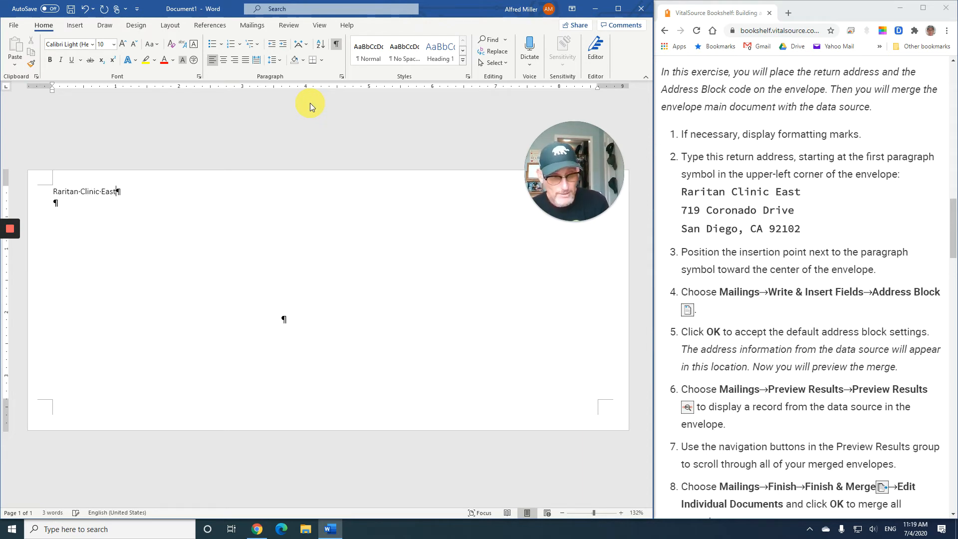
Step: Complete the clinic's return address with the street line and the city, state and ZIP code line given in the exercise
text(719)
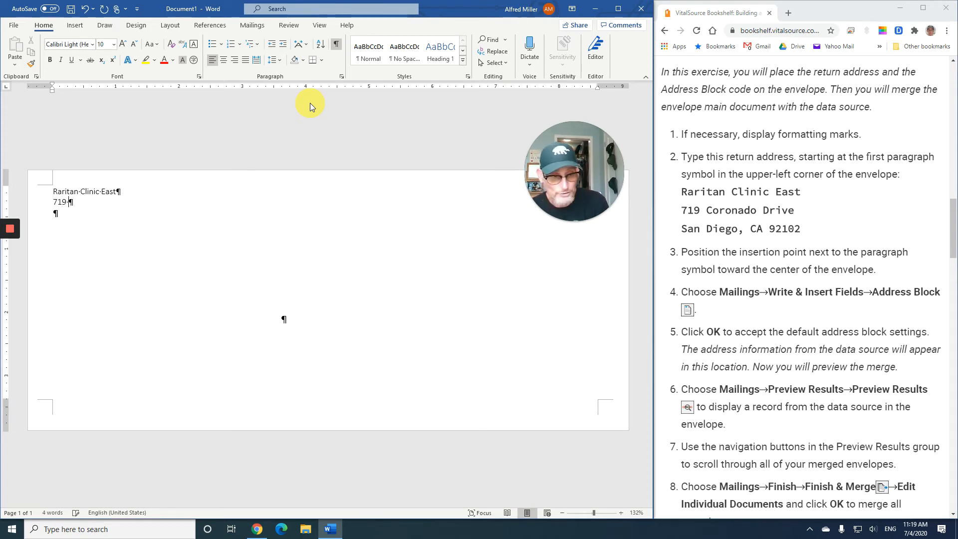
text( Coron)
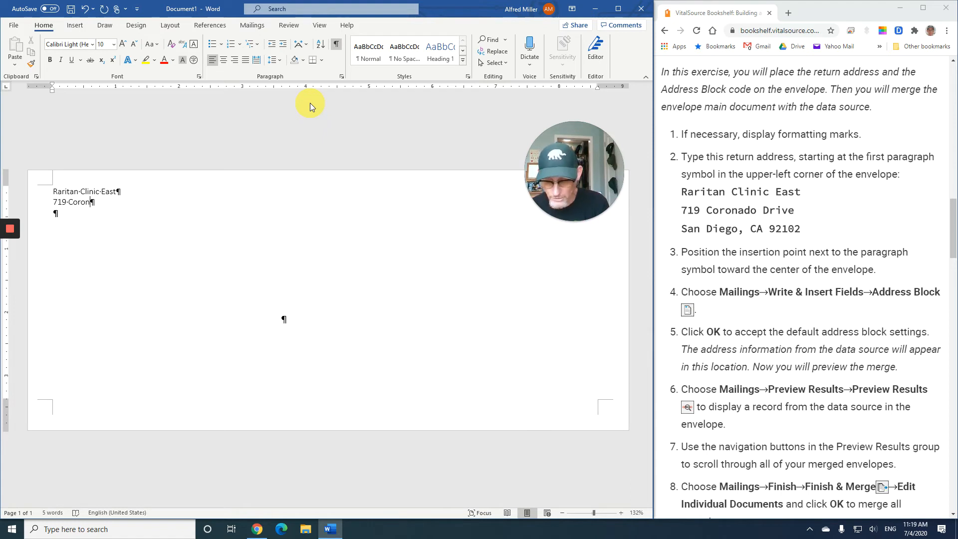
text(ado Drive)
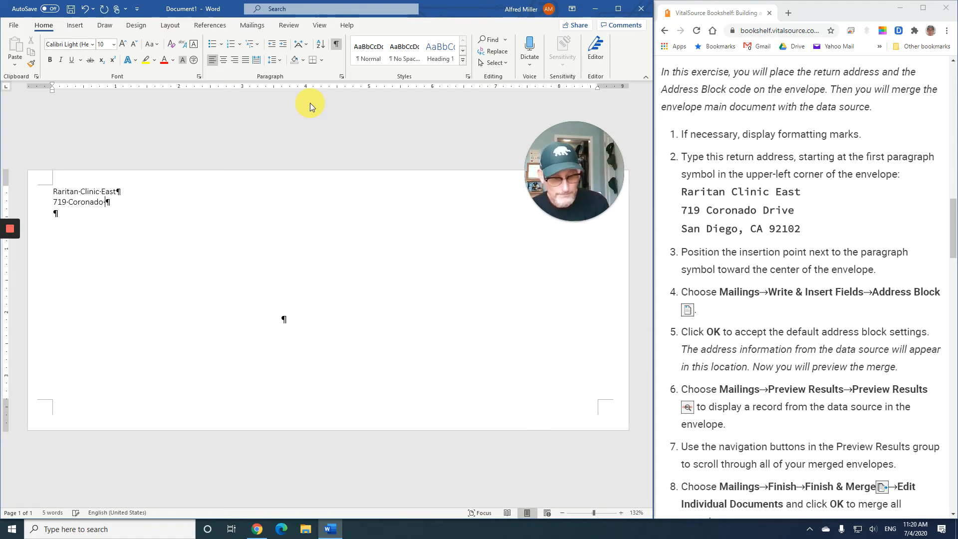
key(Return)
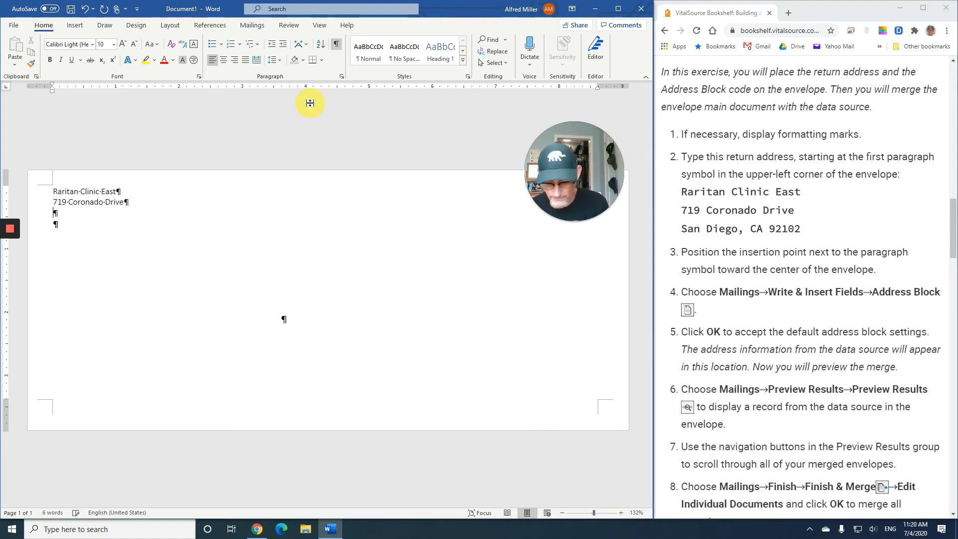
text(San)
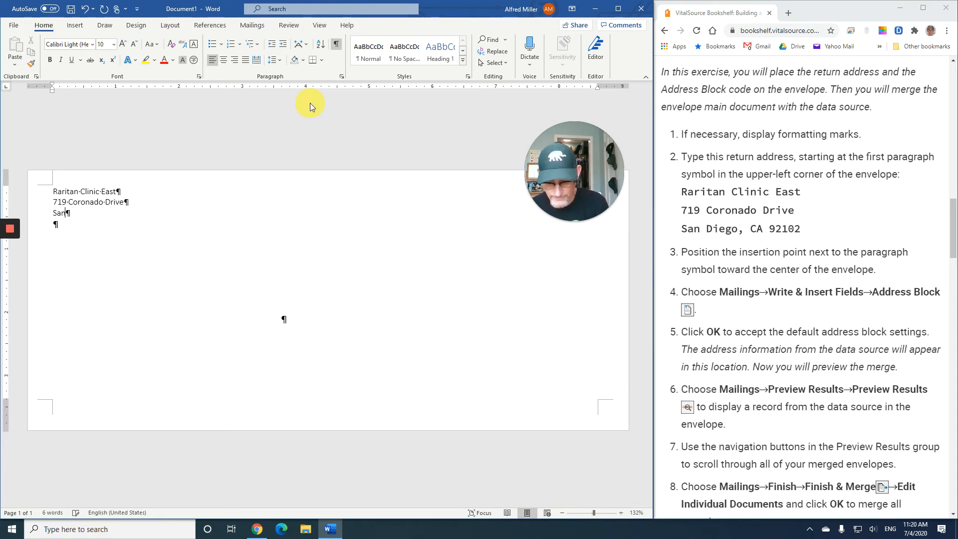
text( Diego, )
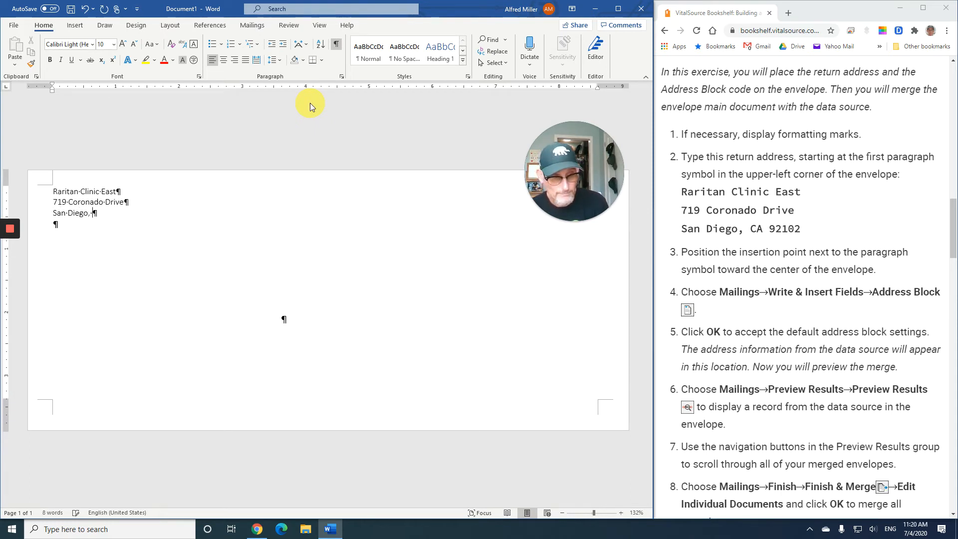
text( CA  )
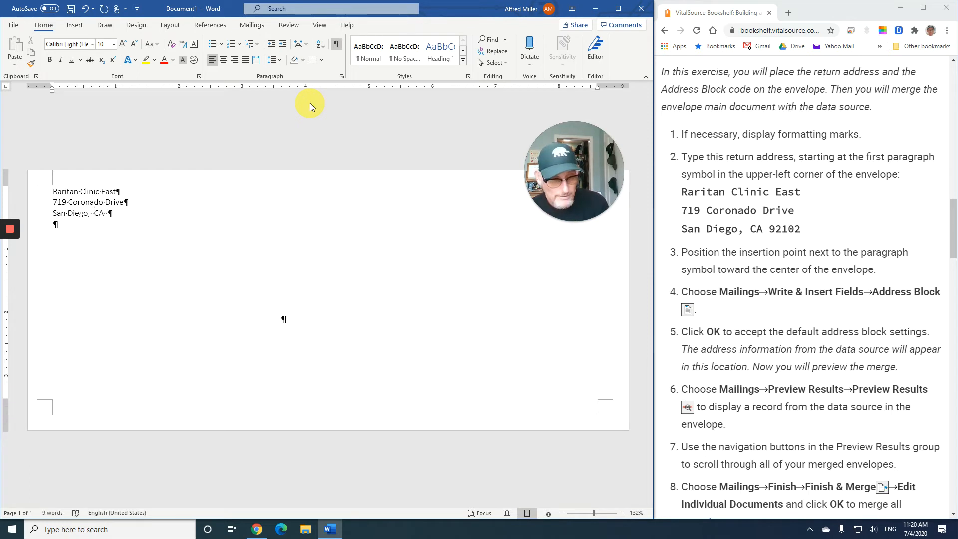
text(921)
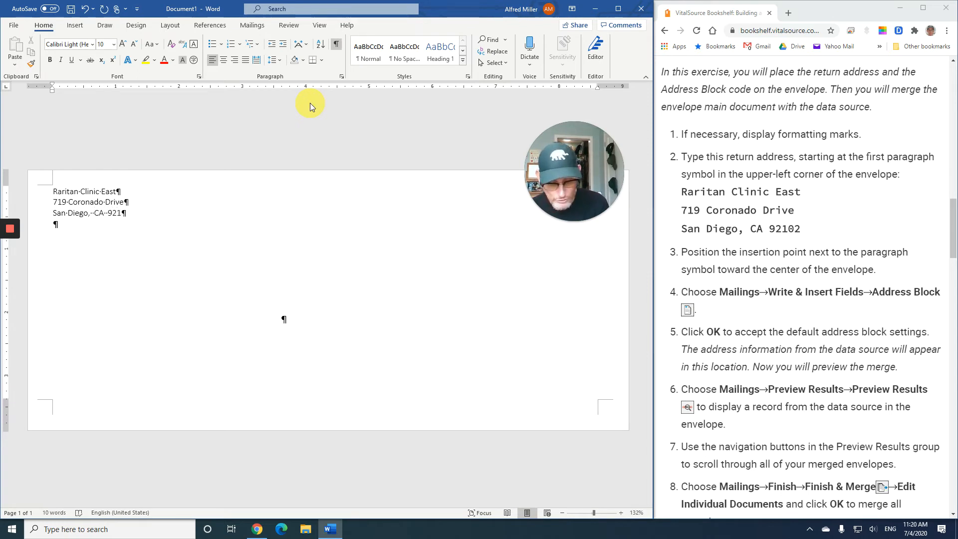
text(02)
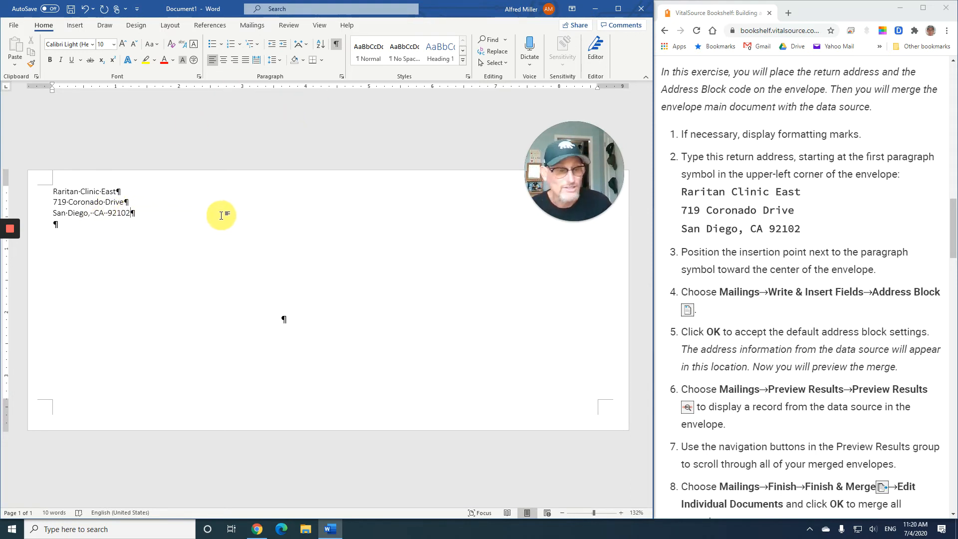
Step: Insert an Address Block with the default settings at the paragraph mark near the center of the envelope
scroll(746, 245, down, 2)
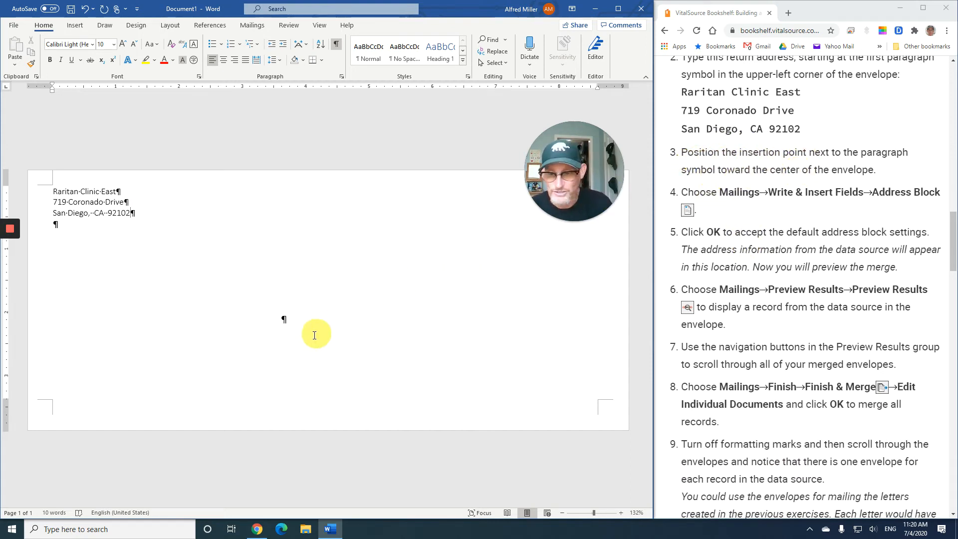
click(294, 324)
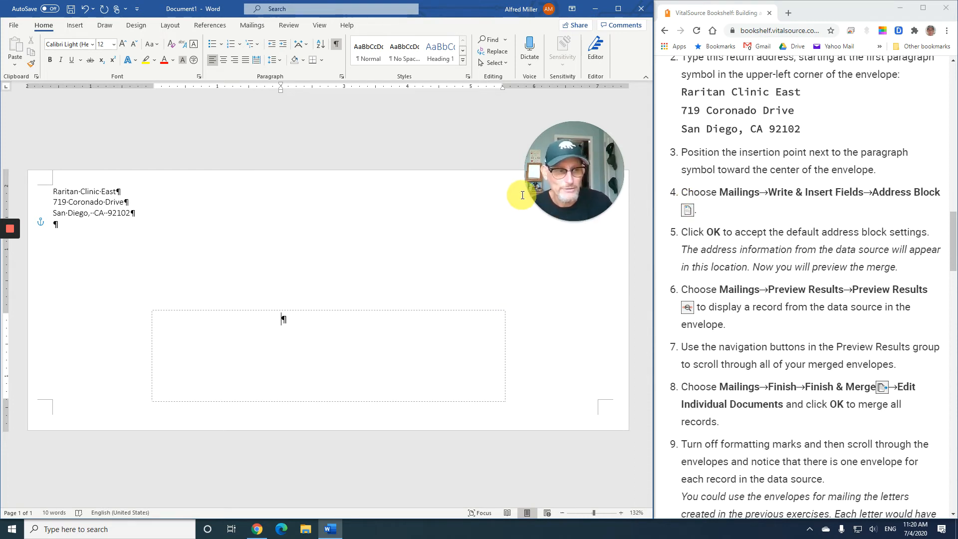
click(249, 28)
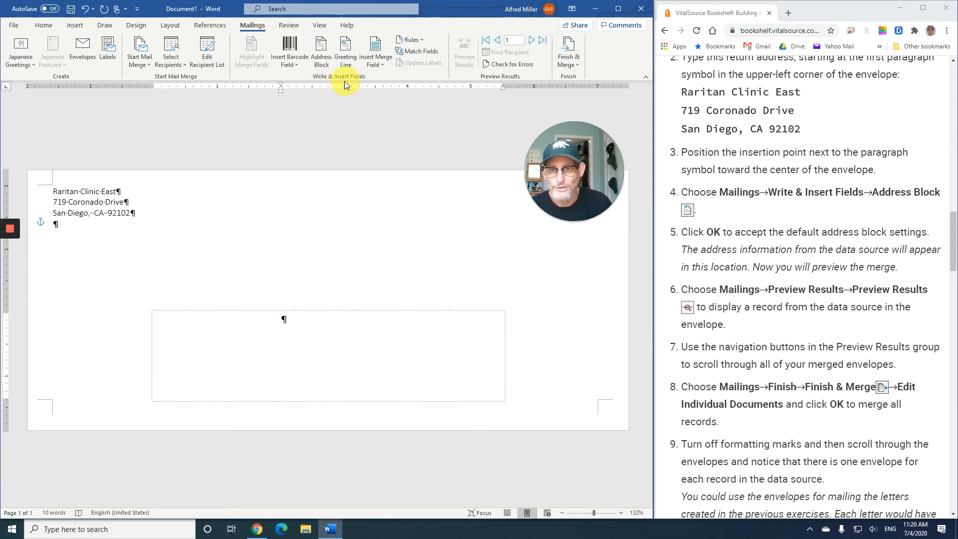
click(324, 62)
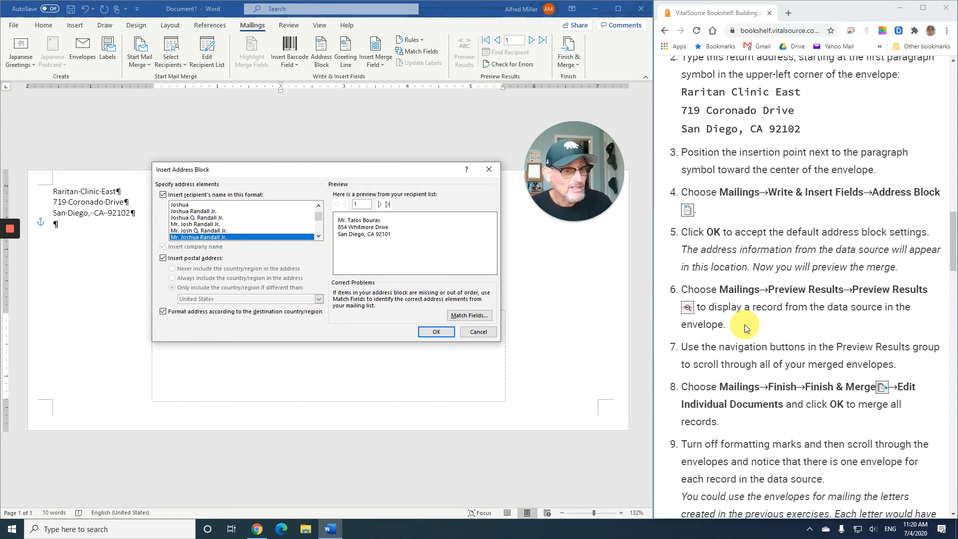
click(436, 333)
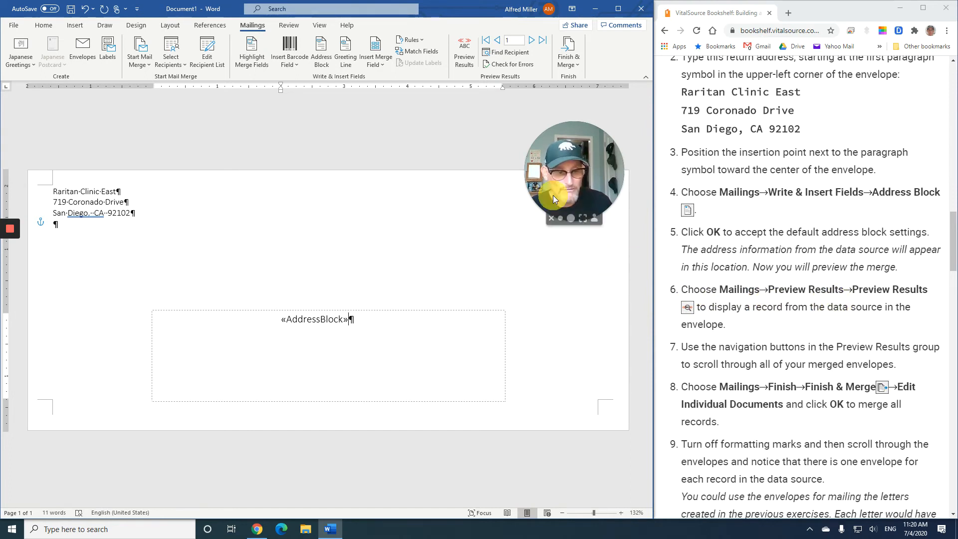
Step: Preview the merge results on the envelope and browse forward through the recipient records to record 6, then back one record
click(464, 61)
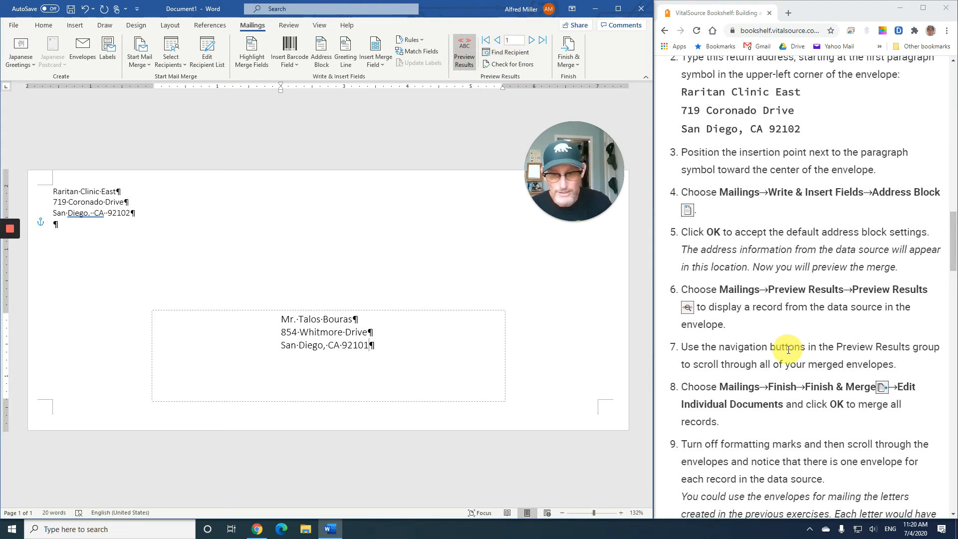
scroll(784, 348, down, 1)
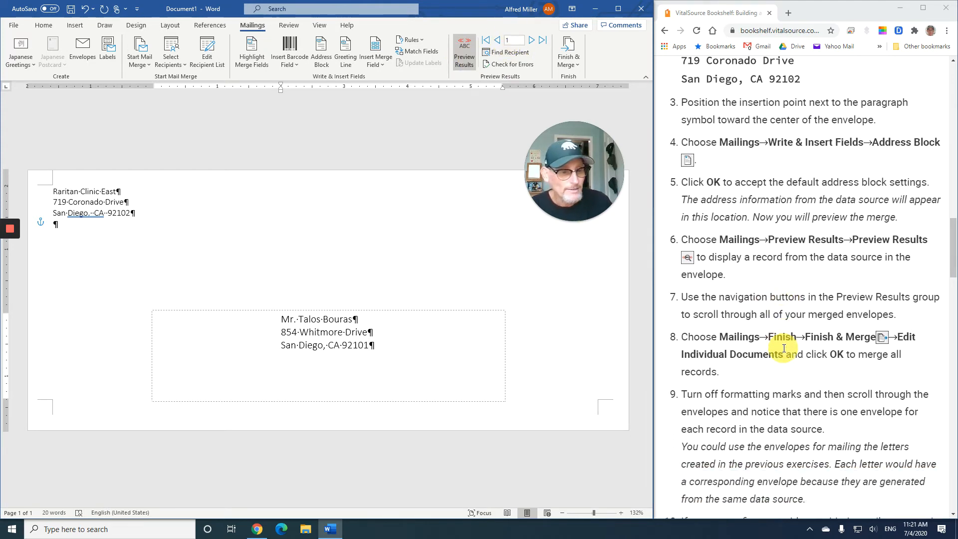
scroll(785, 348, down, 1)
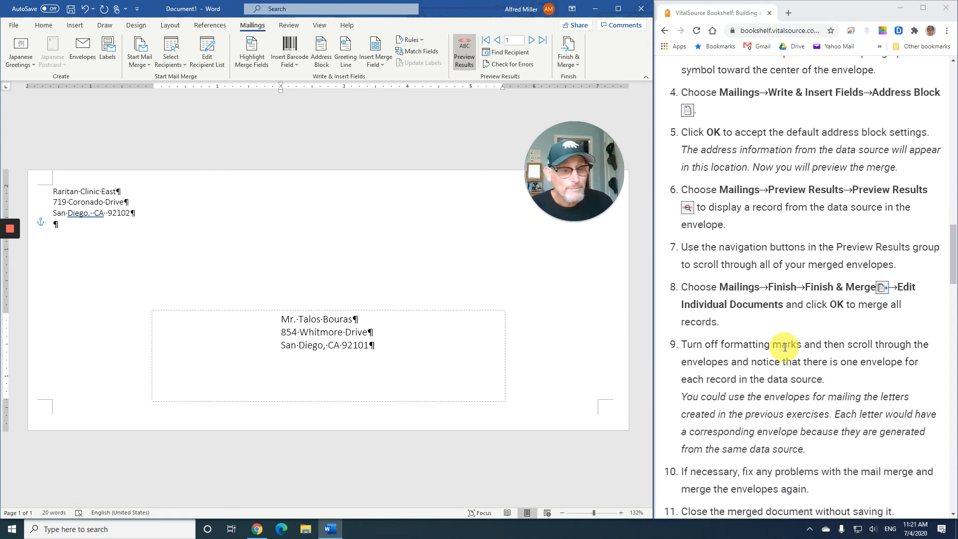
scroll(785, 348, down, 1)
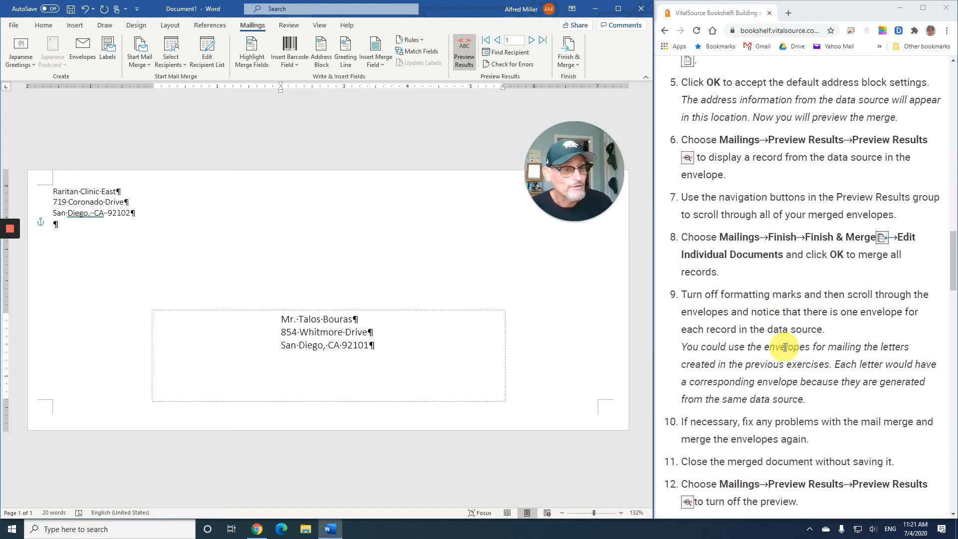
click(533, 40)
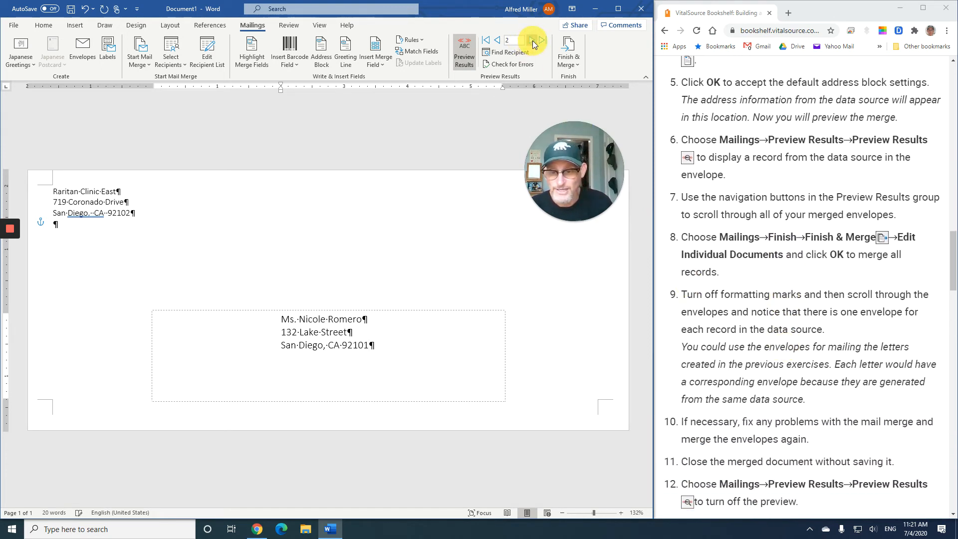
click(532, 41)
click(532, 41)
click(532, 41)
click(532, 40)
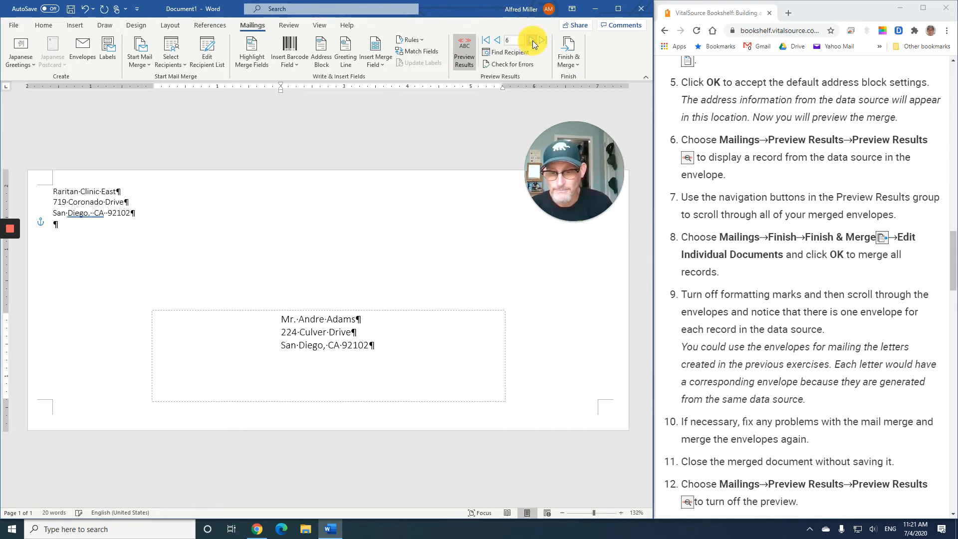
click(499, 43)
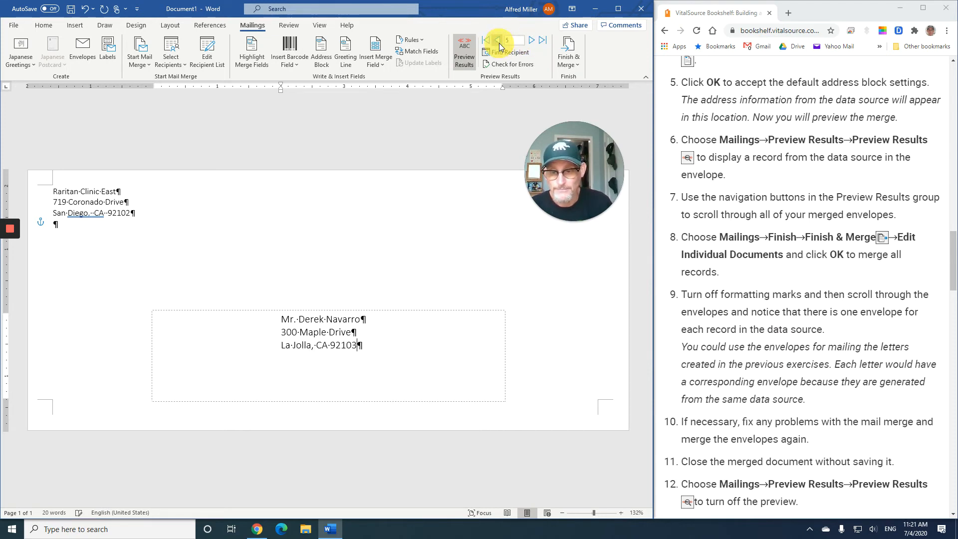
Step: Return the envelope preview to the first record and merge all records into a new document of individual envelopes
click(499, 43)
click(486, 40)
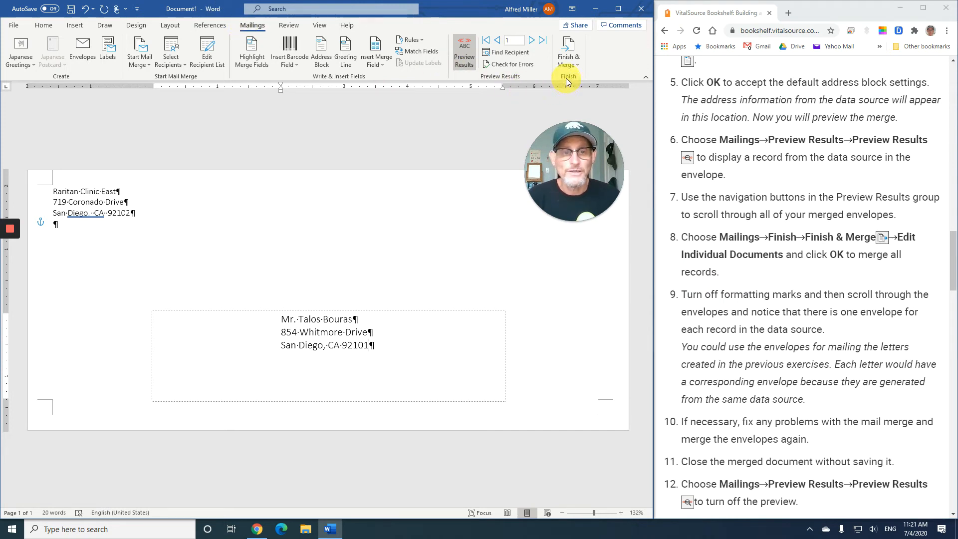
click(571, 64)
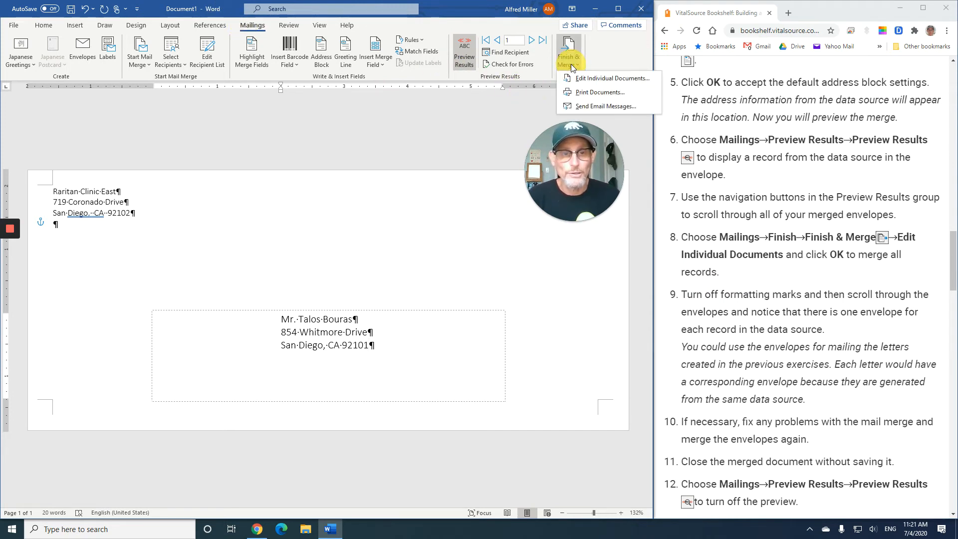
click(594, 78)
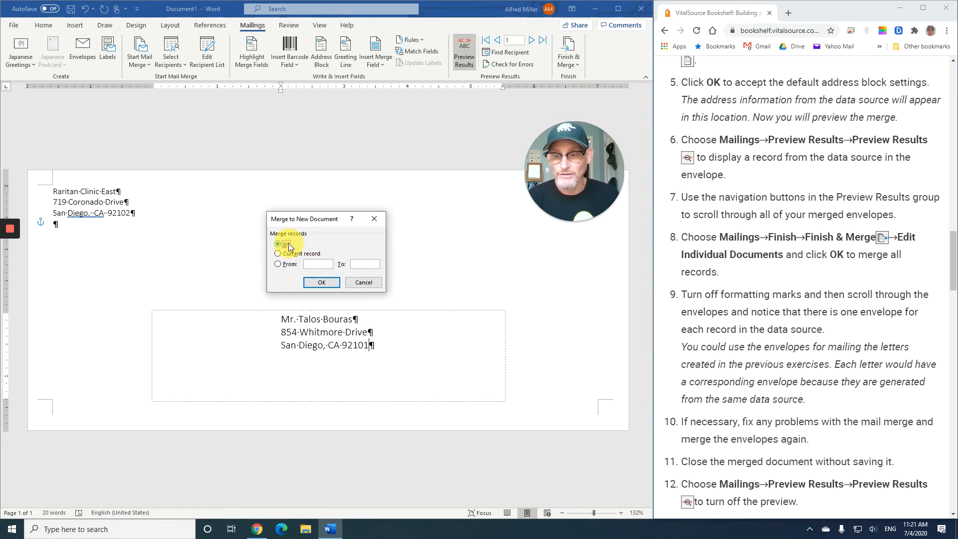
click(322, 283)
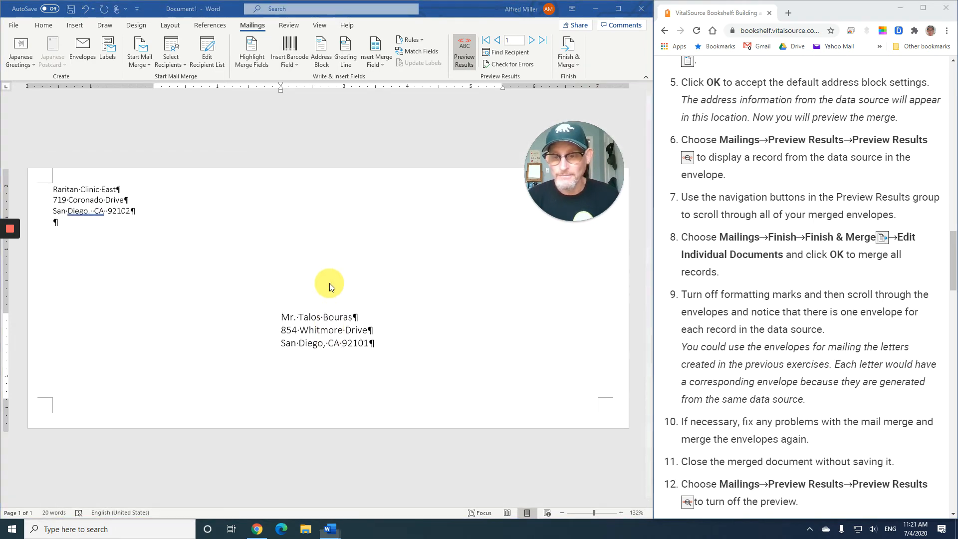
Step: Look through the merged envelopes to the last one and dock their window beside the textbook
drag(64, 128, 488, 90)
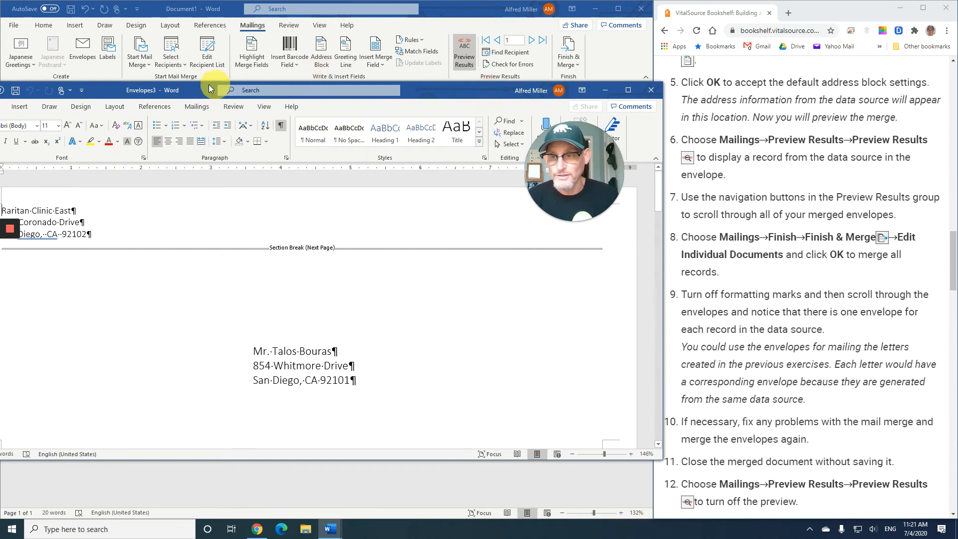
drag(202, 88, 268, 82)
scroll(299, 235, down, 9)
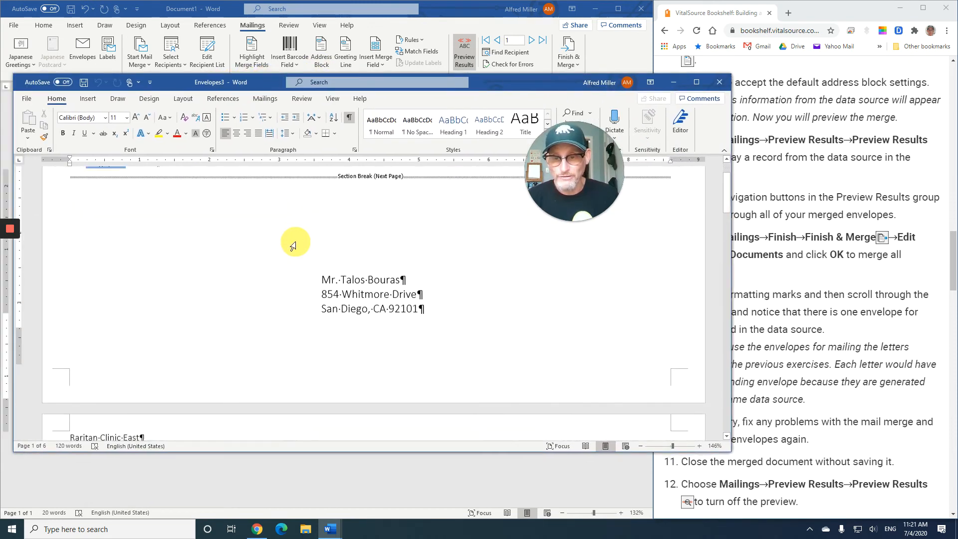
scroll(298, 234, down, 15)
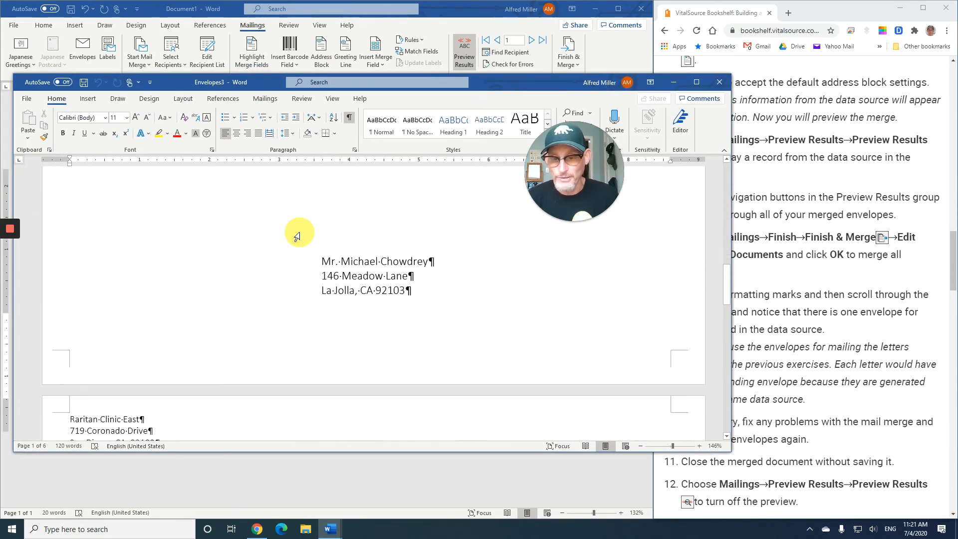
scroll(302, 228, down, 8)
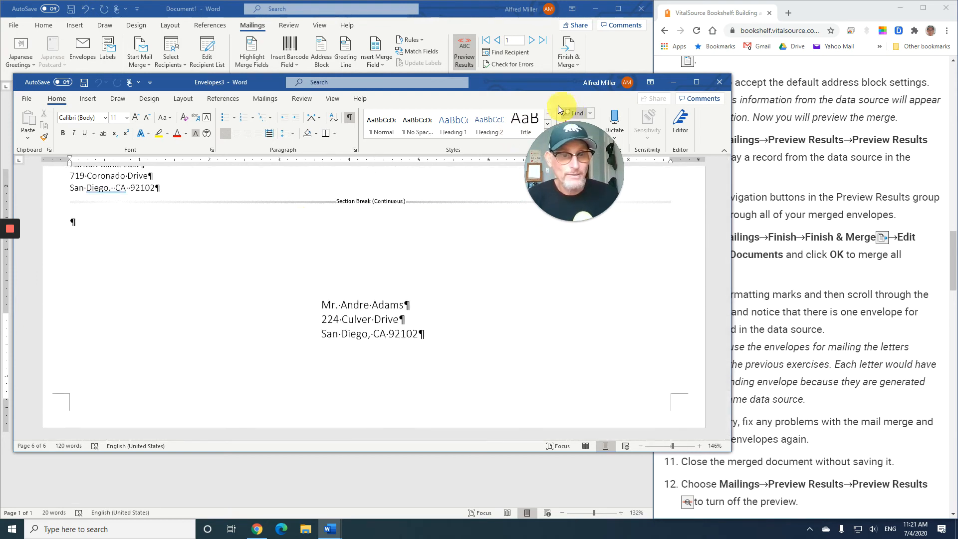
drag(541, 90, 2, 147)
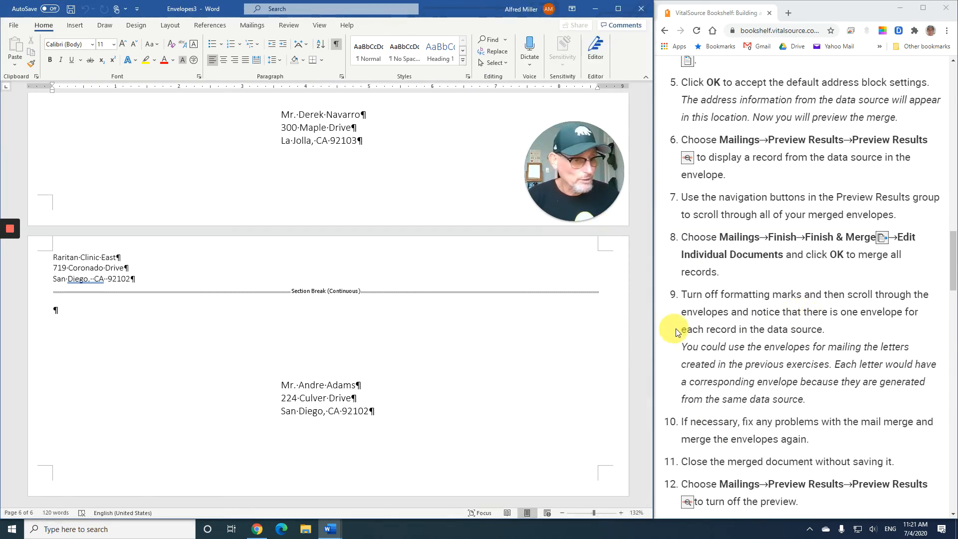
Step: Hide formatting marks in the merged document and review the envelopes against the remaining W5-D8 instructions
click(336, 44)
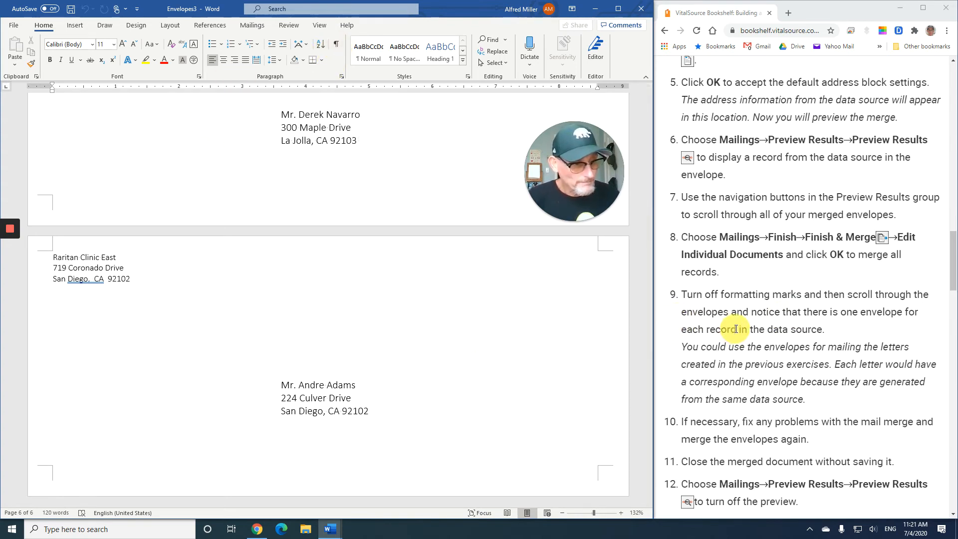
scroll(734, 327, down, 4)
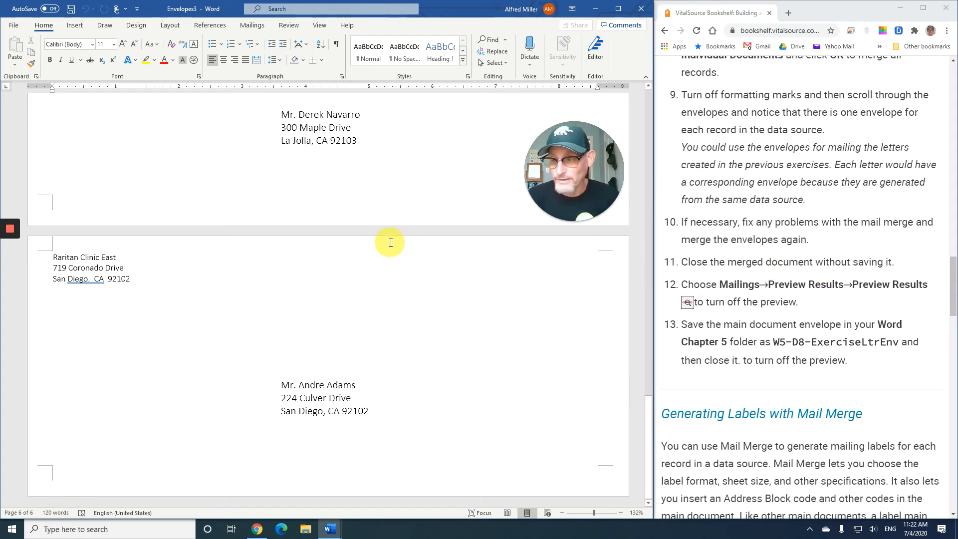
scroll(391, 242, up, 8)
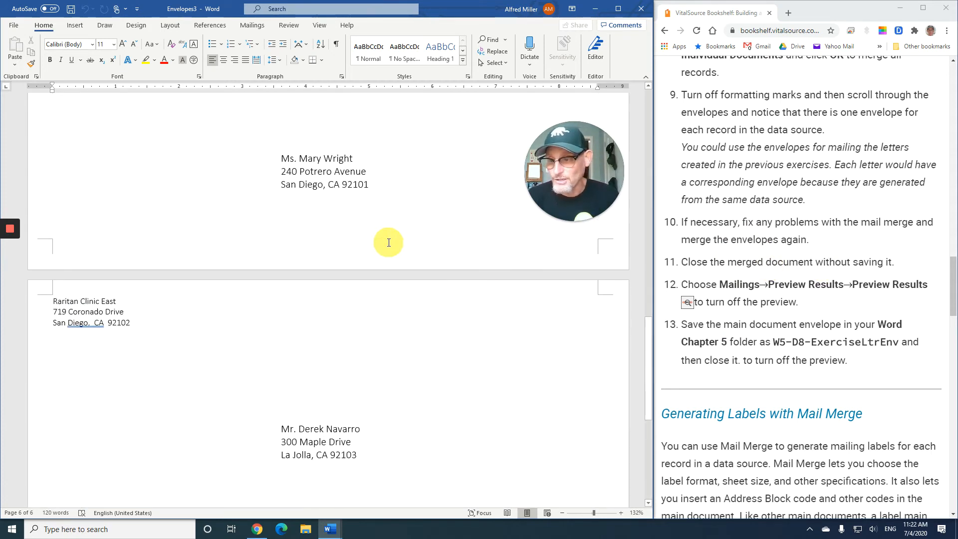
scroll(389, 243, up, 8)
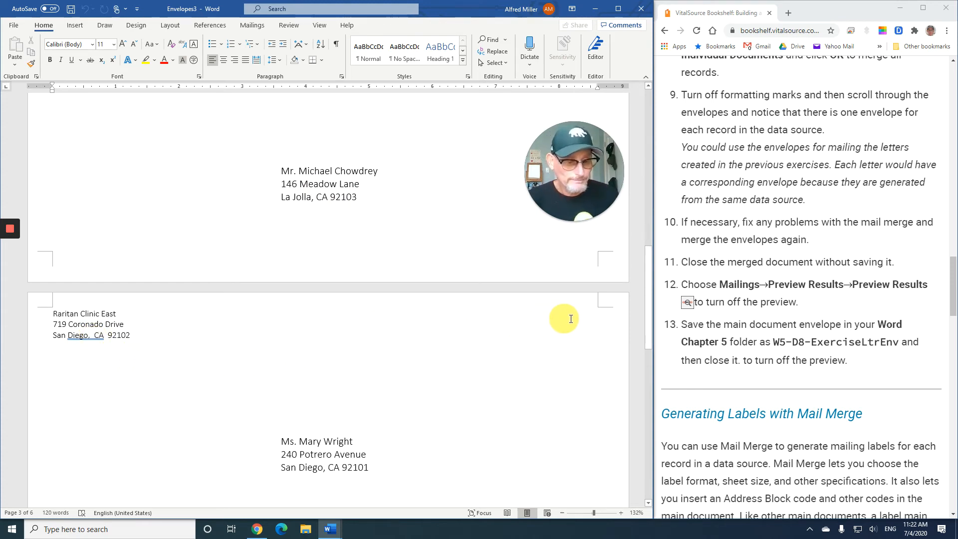
scroll(782, 320, down, 1)
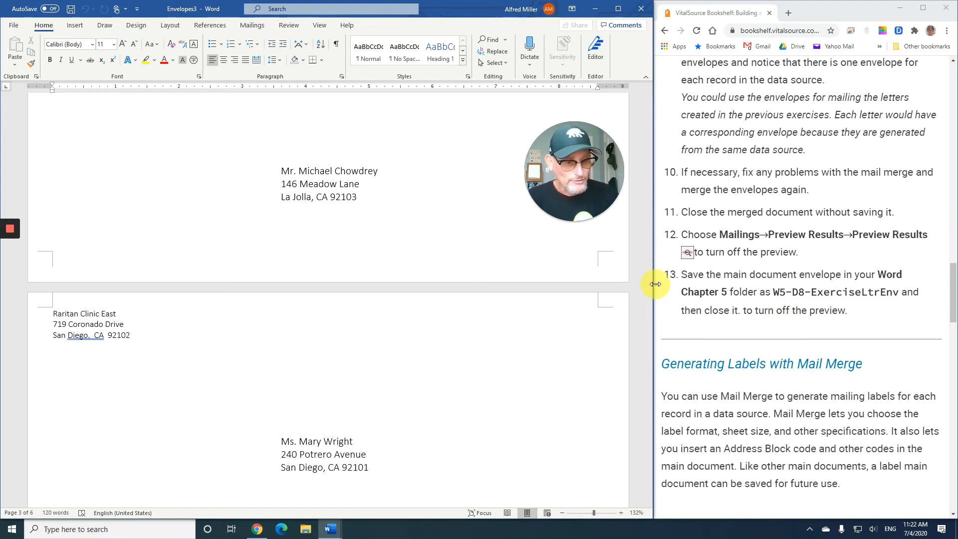
Step: Close the merged envelopes document without saving it and turn off the results preview in the main envelope document
click(642, 9)
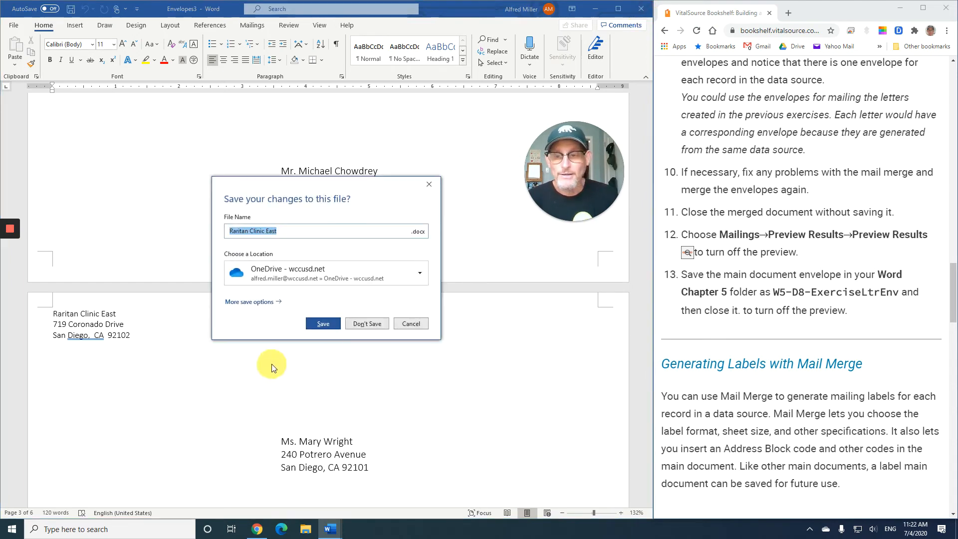
click(356, 324)
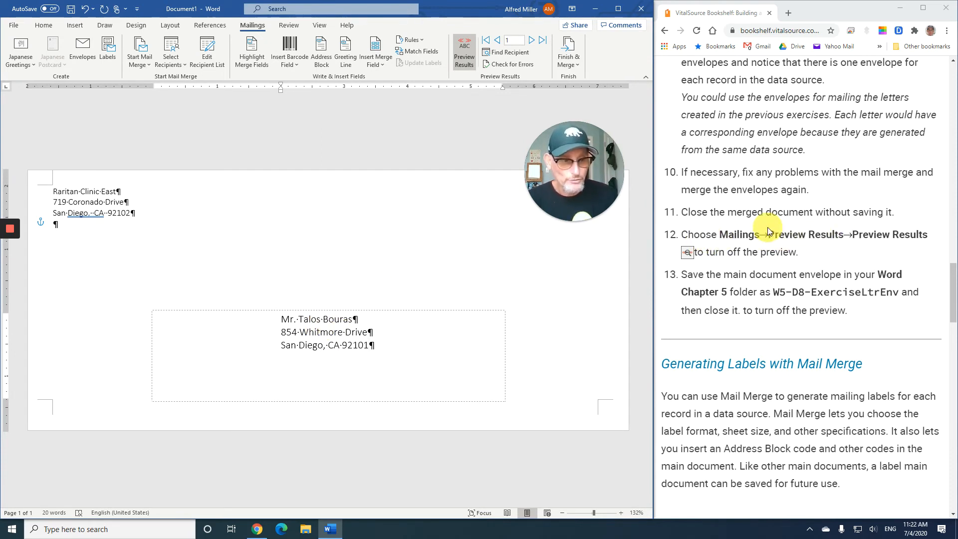
click(465, 64)
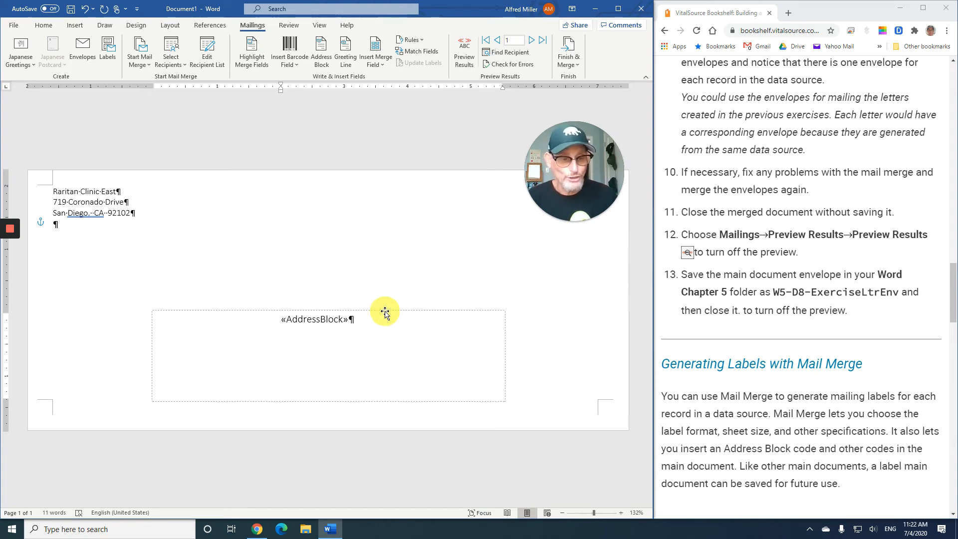
Step: Start saving the main envelope document and choose the Word Chapter 5 folder within 2_Word as its location
click(13, 26)
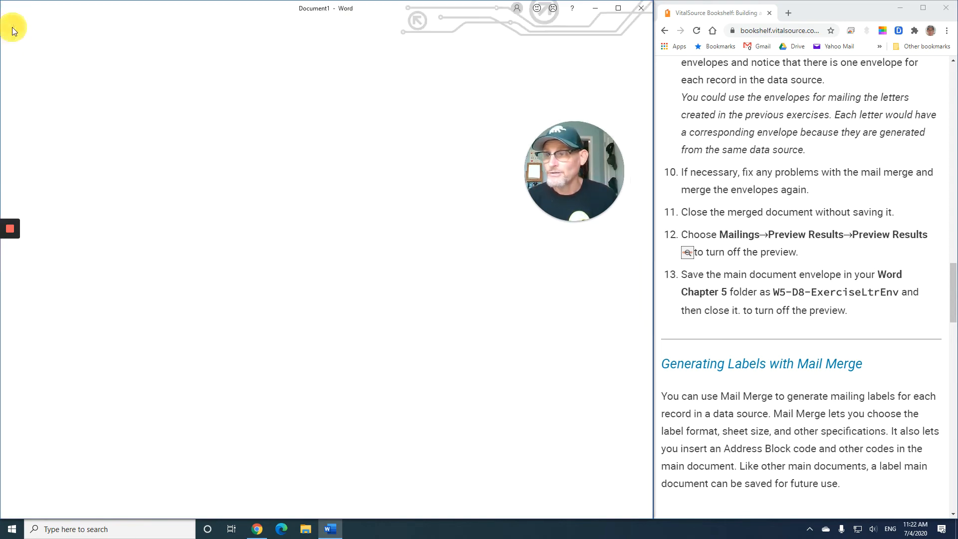
click(29, 137)
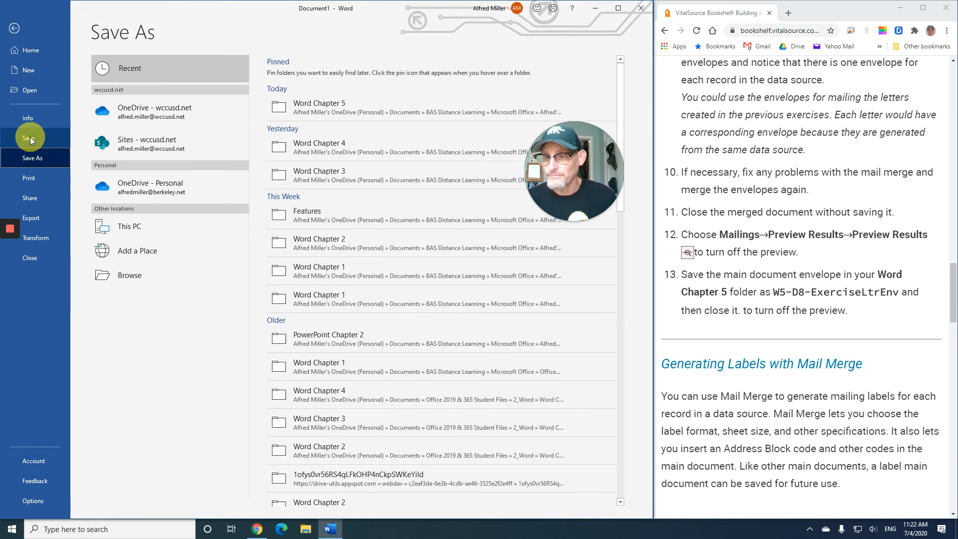
click(142, 234)
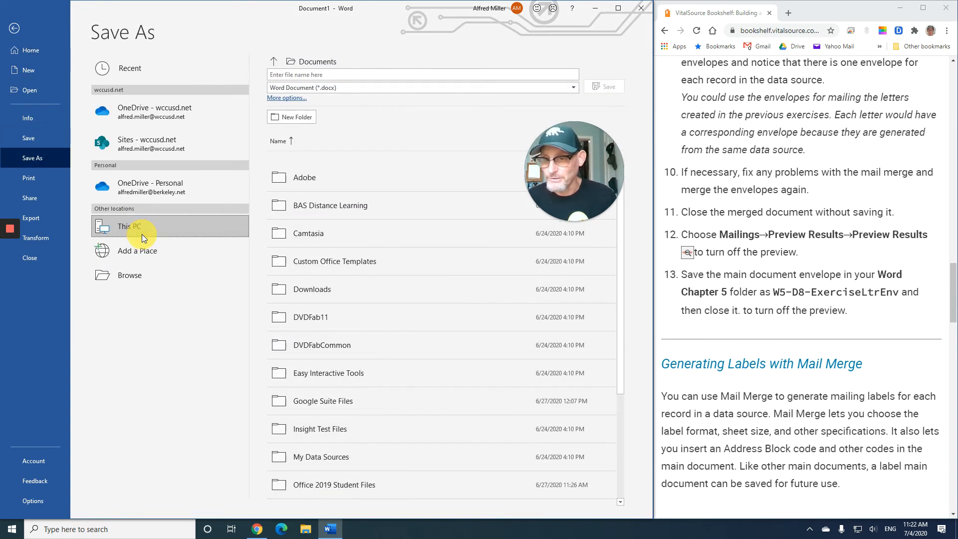
click(125, 274)
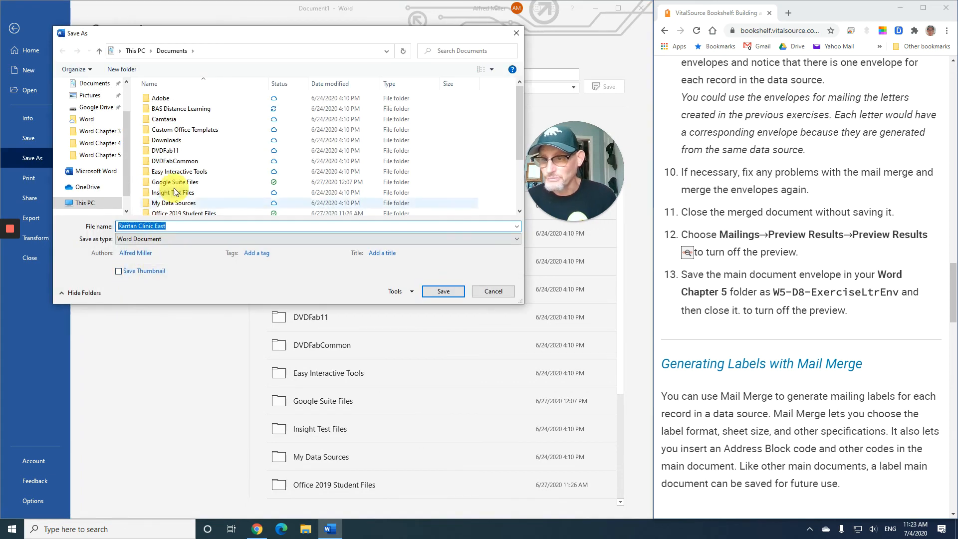
double_click(169, 107)
double_click(172, 119)
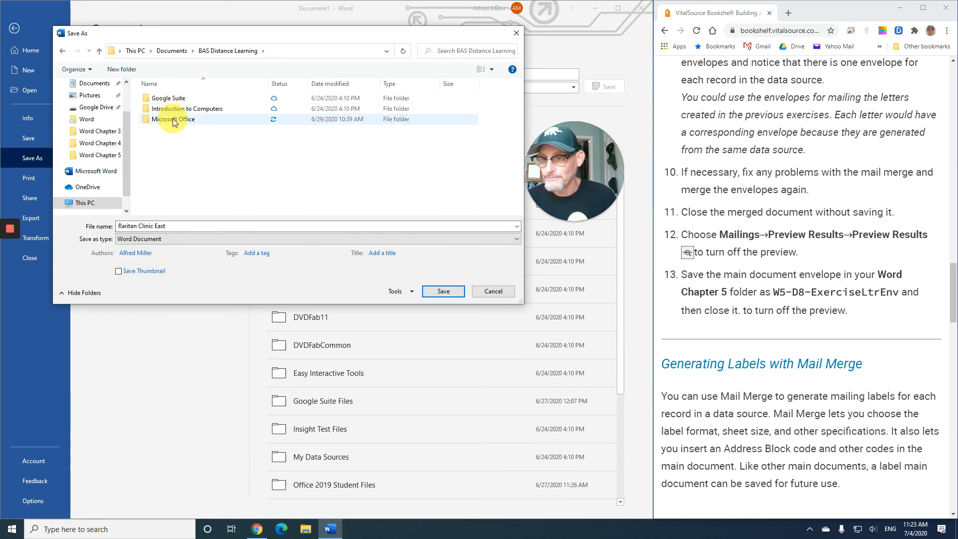
click(179, 99)
double_click(178, 98)
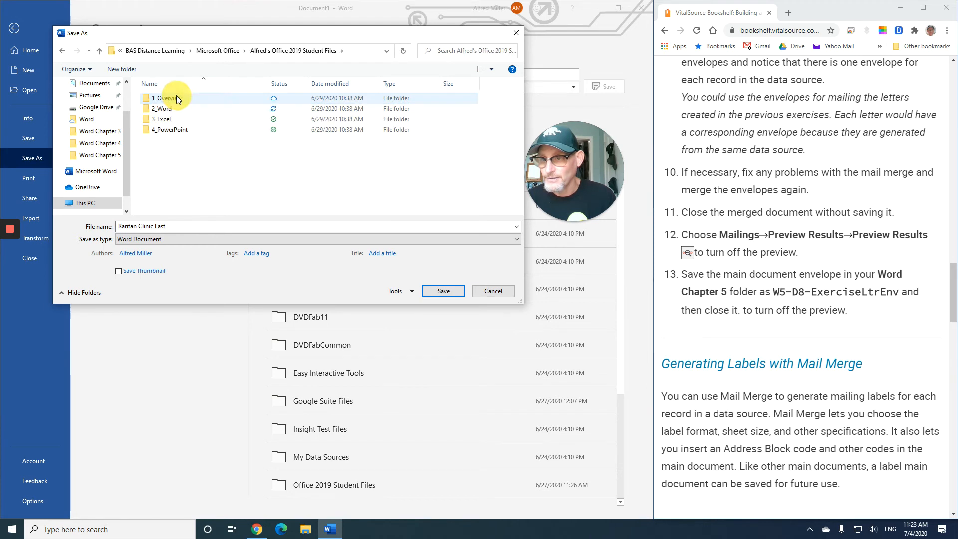
double_click(172, 109)
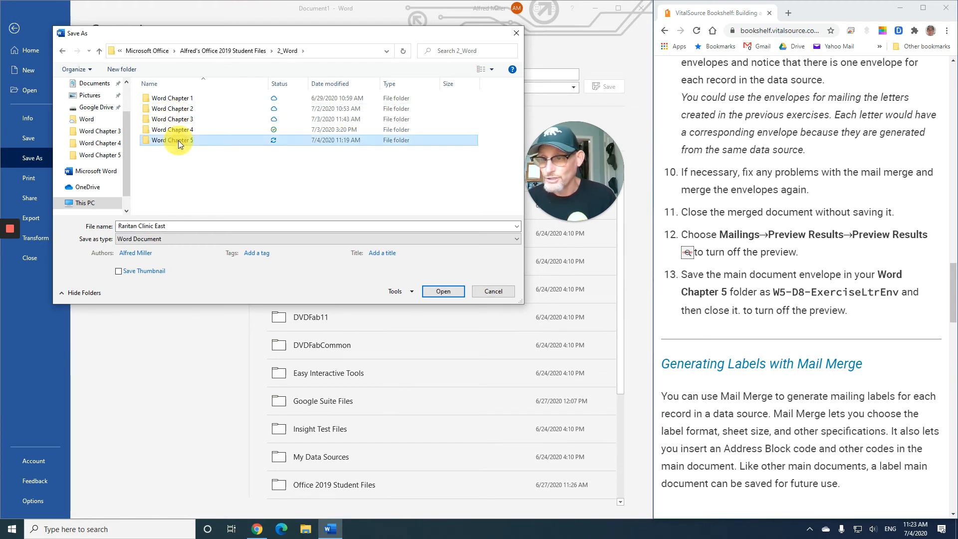
double_click(172, 140)
Step: Name the main envelope document W5-D8-ExerciseLtrEnv and save it as a Word document
click(180, 226)
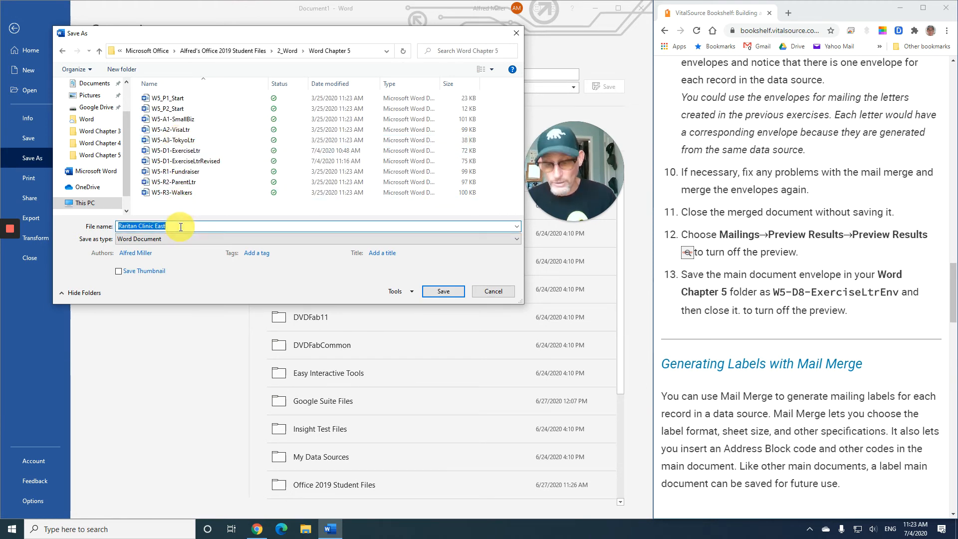
text(W)
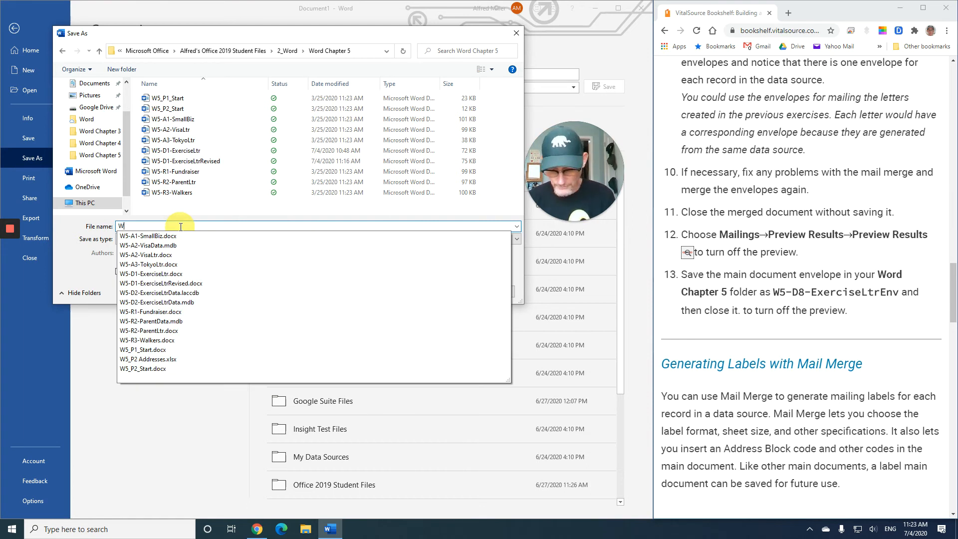
text(5-D)
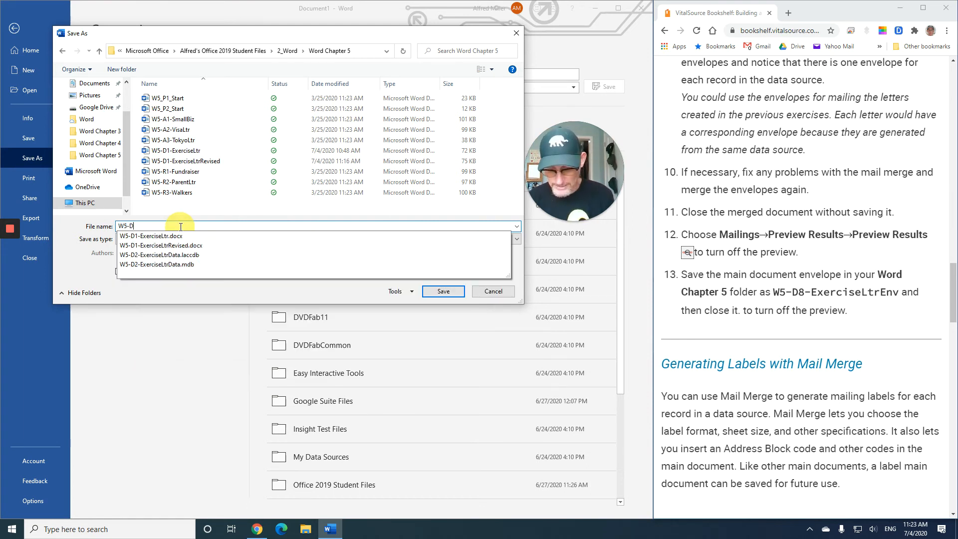
text(8)
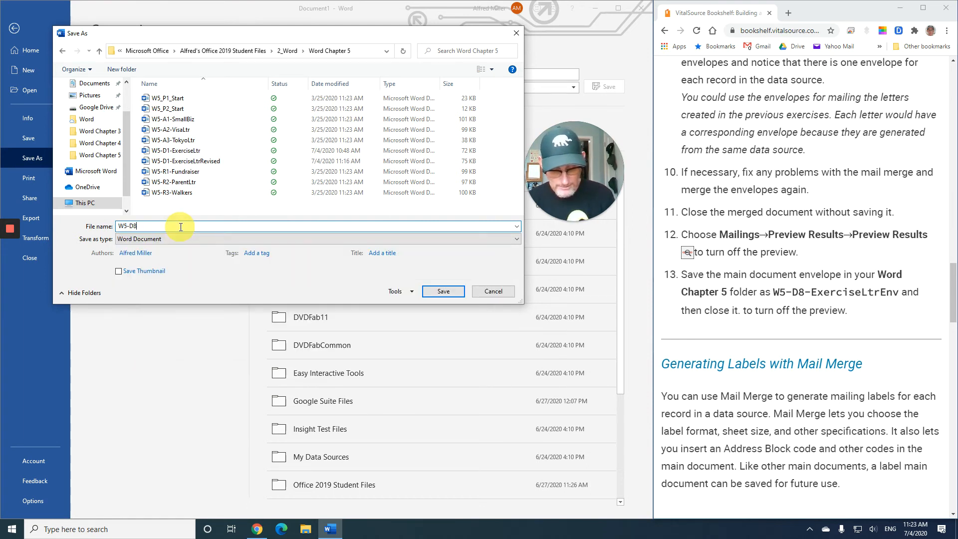
text(-)
text(Ene)
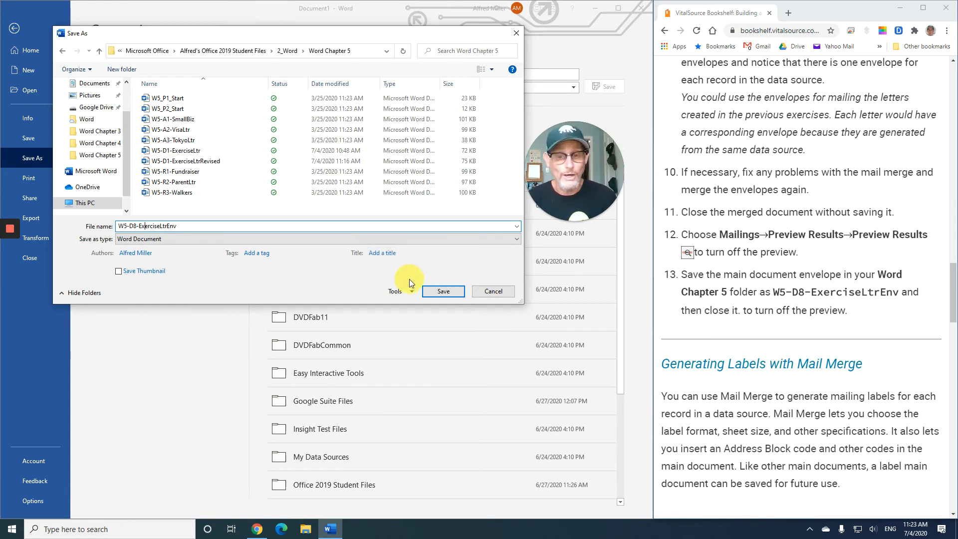
click(450, 292)
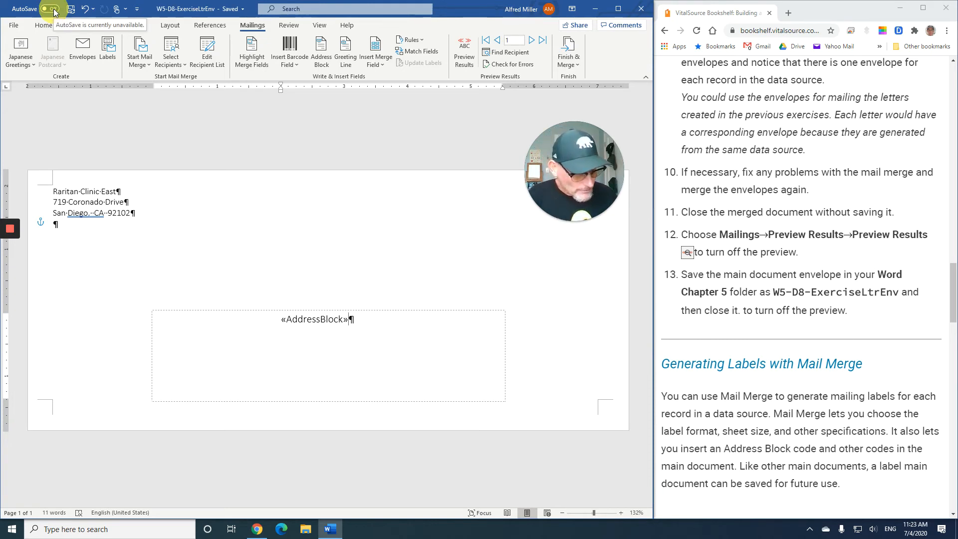
Step: Close the saved envelope document and move ahead in the textbook to exercise W5-D9 on mail merge labels
click(14, 25)
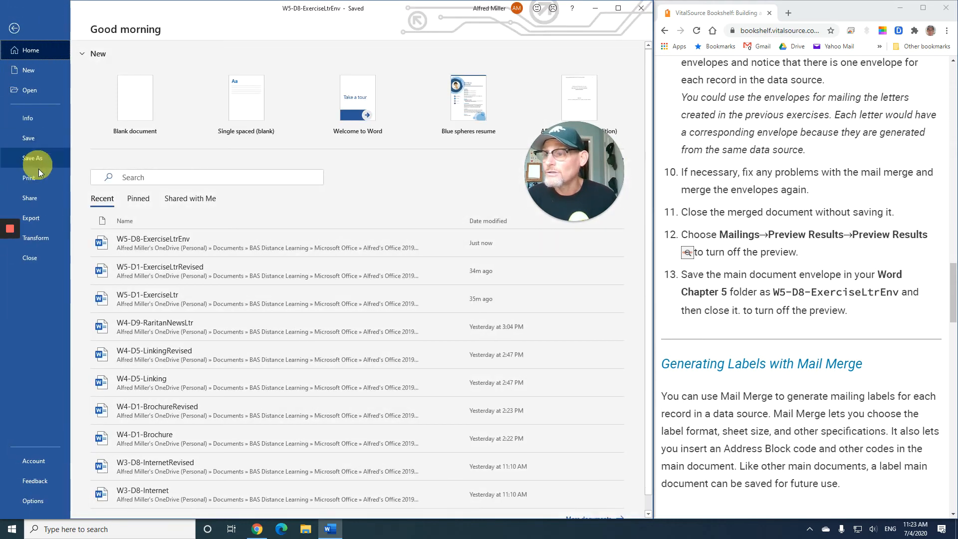
click(45, 255)
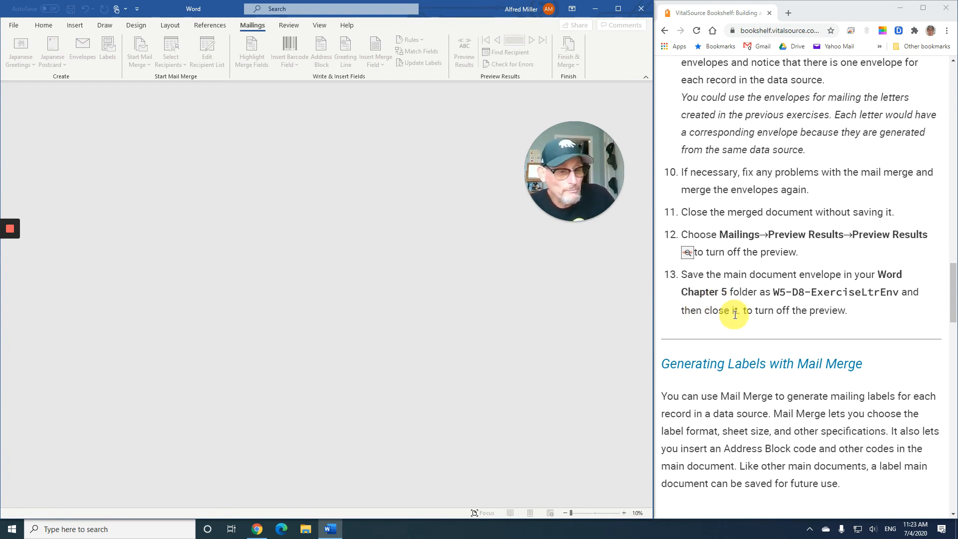
scroll(735, 315, down, 4)
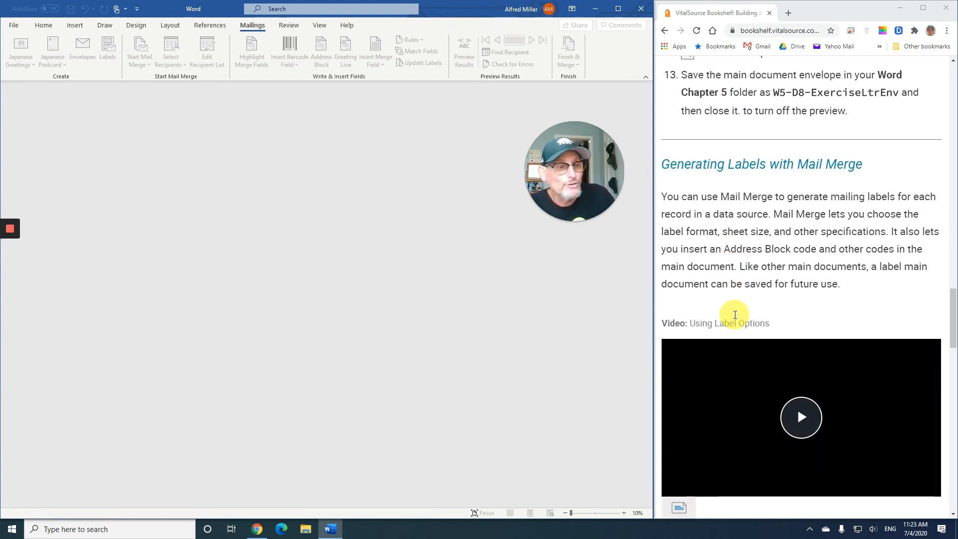
scroll(735, 315, down, 1)
scroll(735, 315, down, 1)
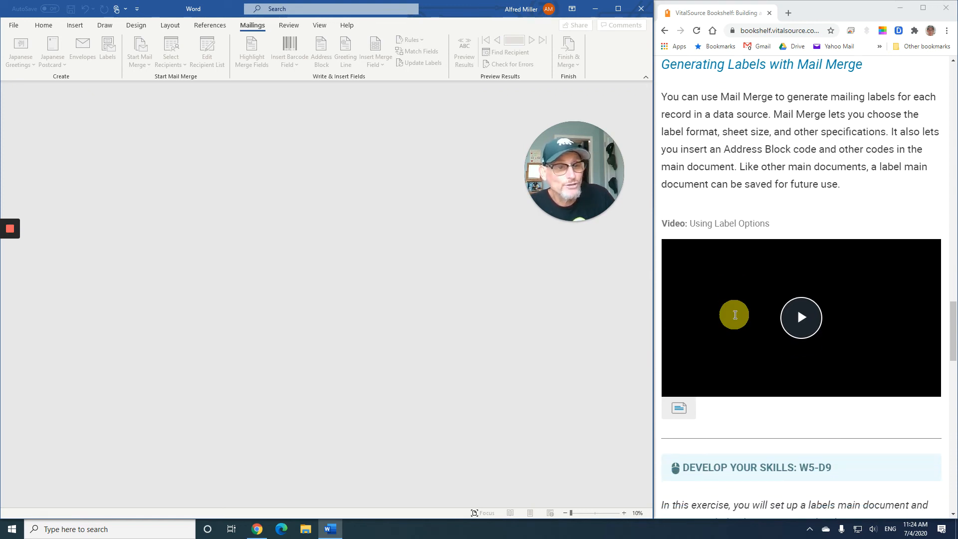
scroll(735, 315, down, 1)
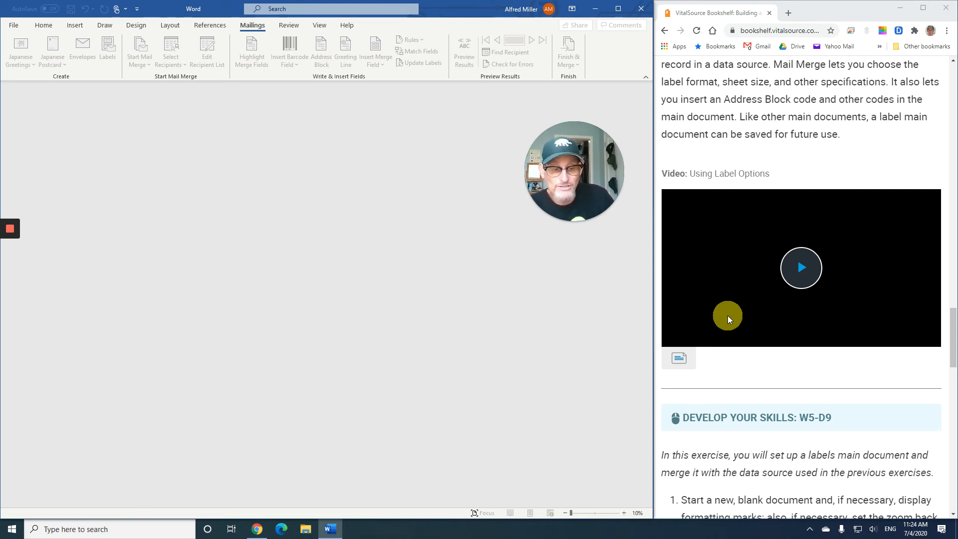
Step: Review the opening instructions of exercise W5-D9 and create a new blank document in Word
scroll(728, 315, down, 6)
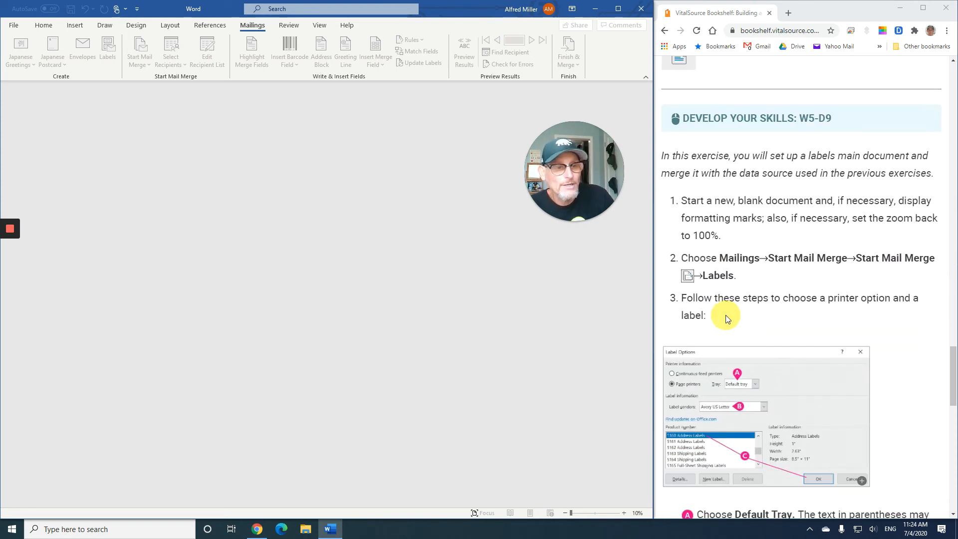
scroll(726, 315, down, 1)
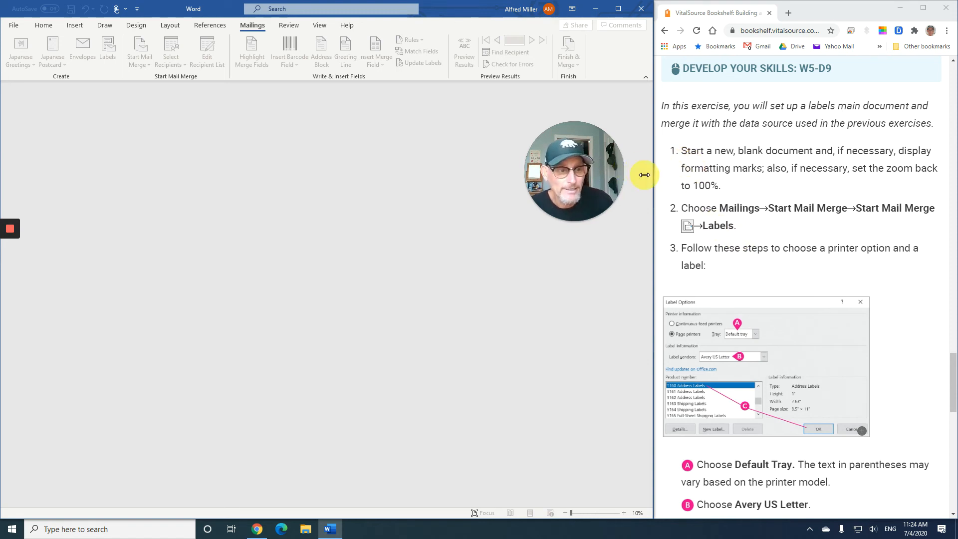
click(14, 25)
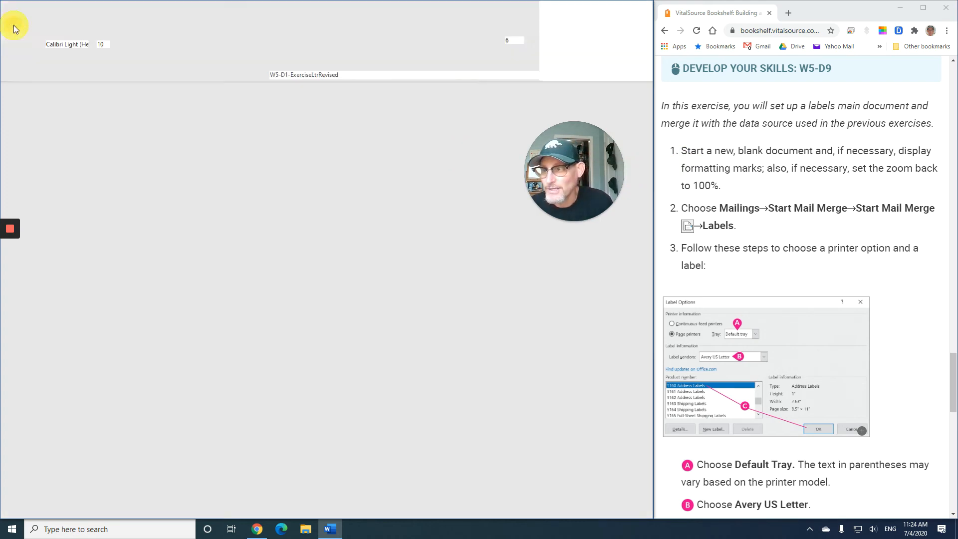
click(33, 70)
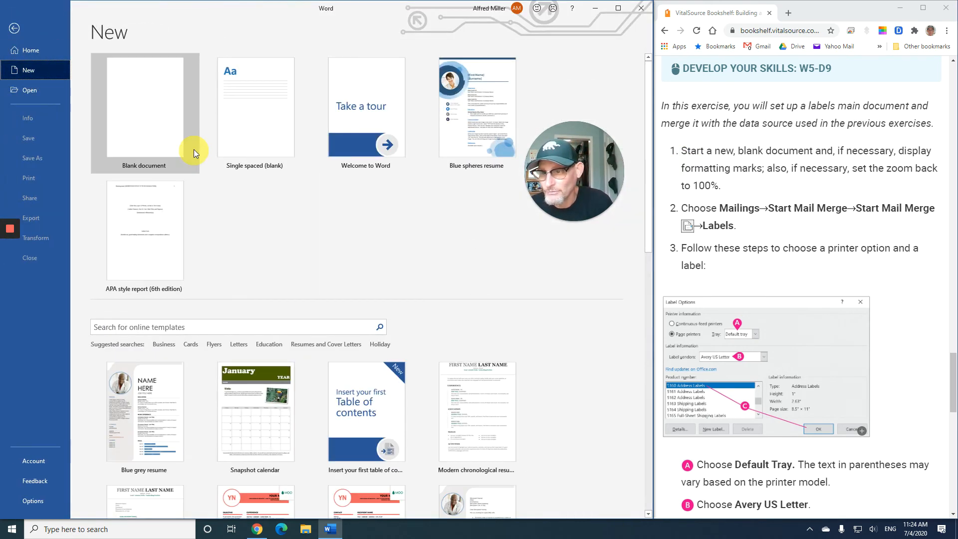
click(163, 134)
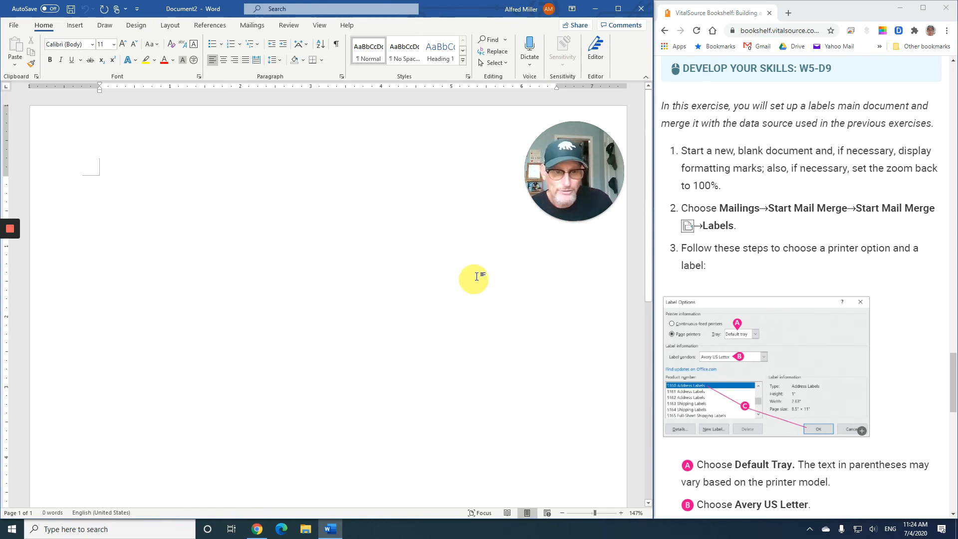
drag(568, 187, 576, 436)
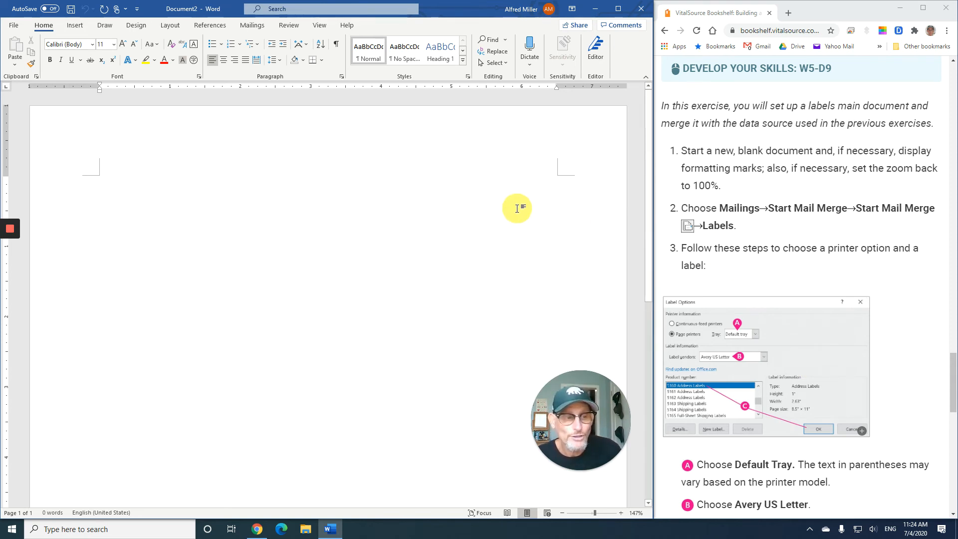
Step: Start a labels mail merge in the blank document and set the label vendor to Avery US Letter
click(255, 28)
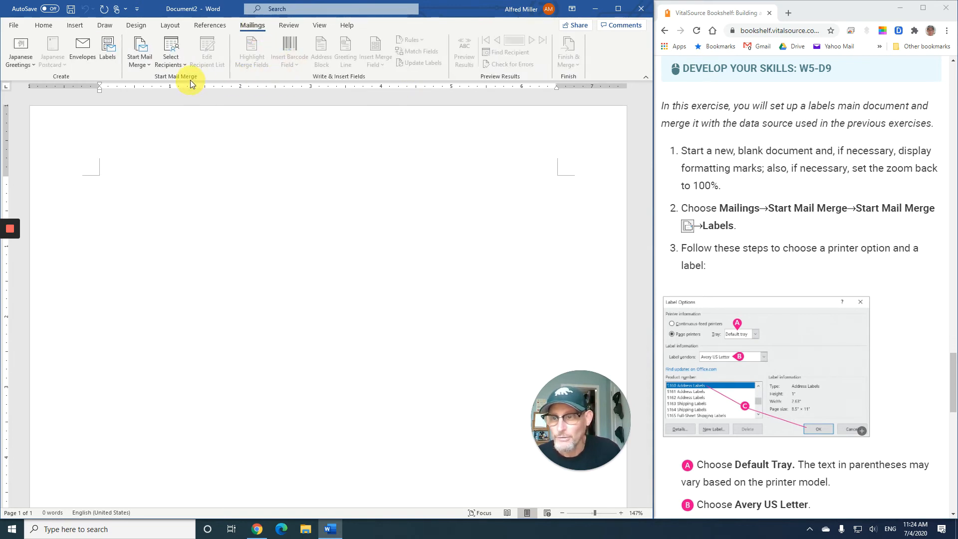
click(148, 62)
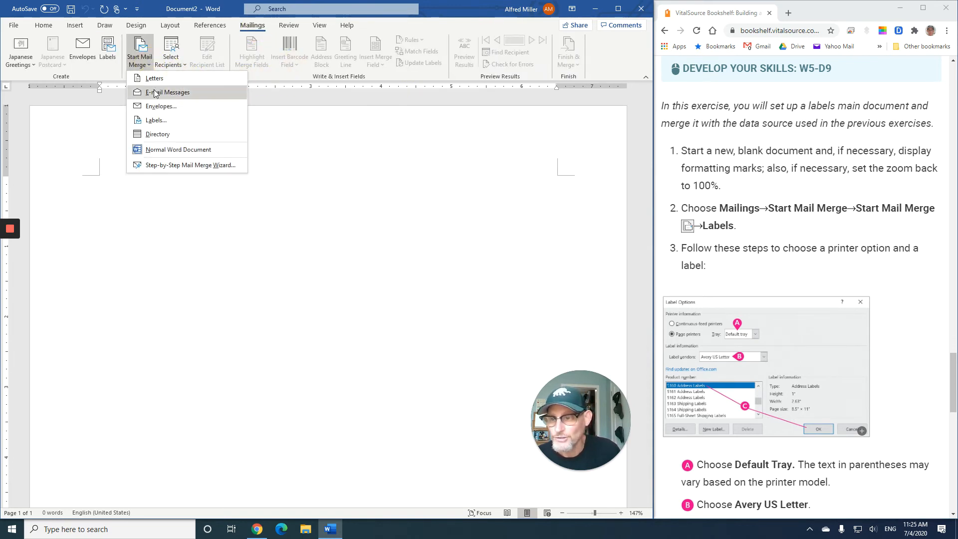
click(165, 124)
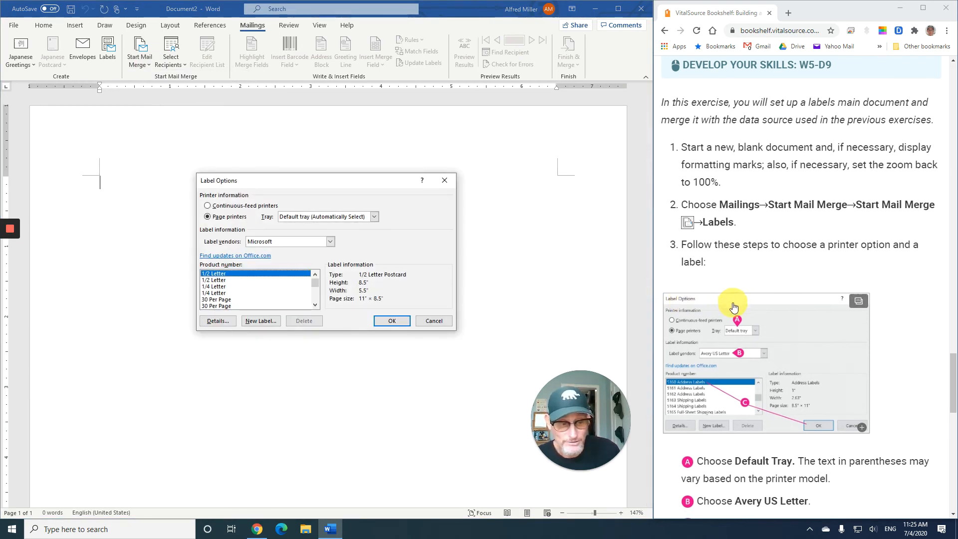
scroll(734, 310, down, 2)
scroll(734, 309, down, 1)
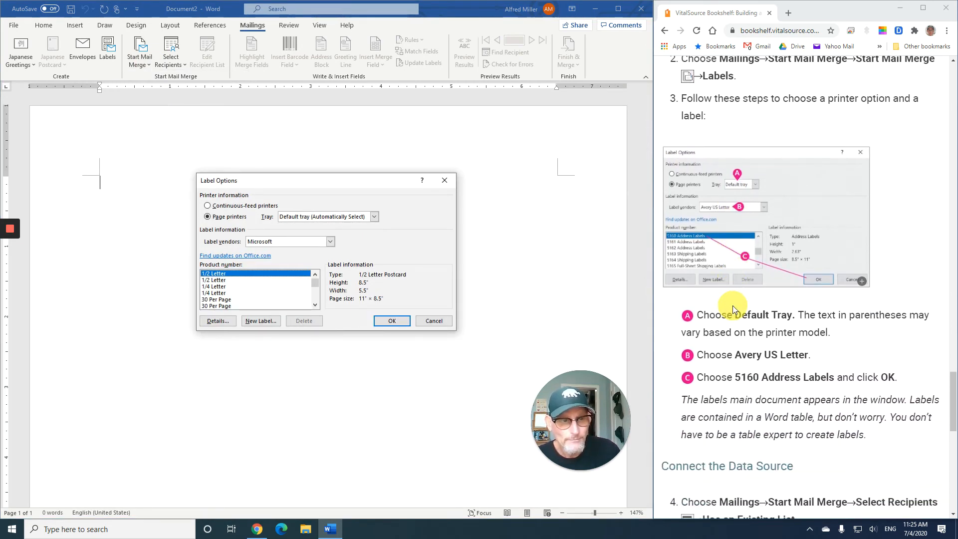
scroll(733, 305, down, 1)
scroll(733, 305, up, 1)
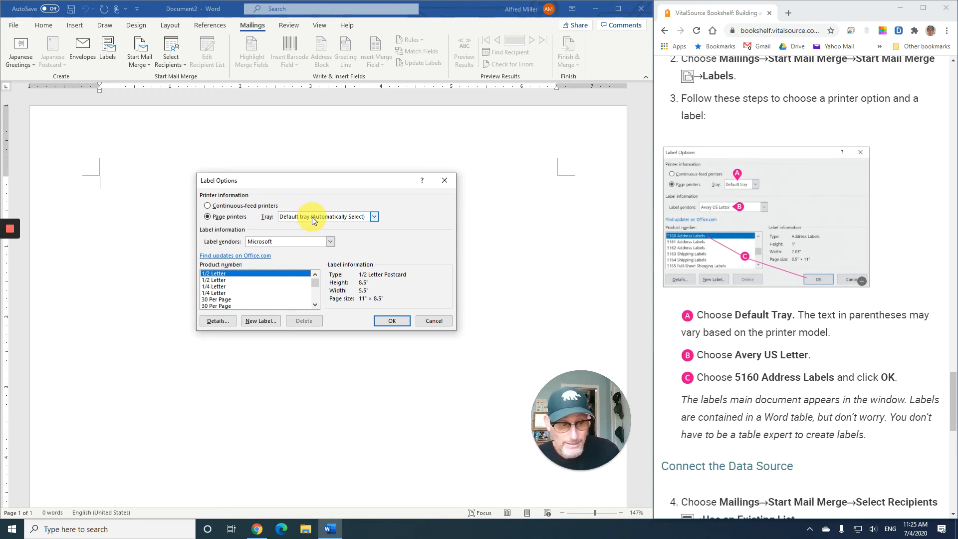
click(277, 244)
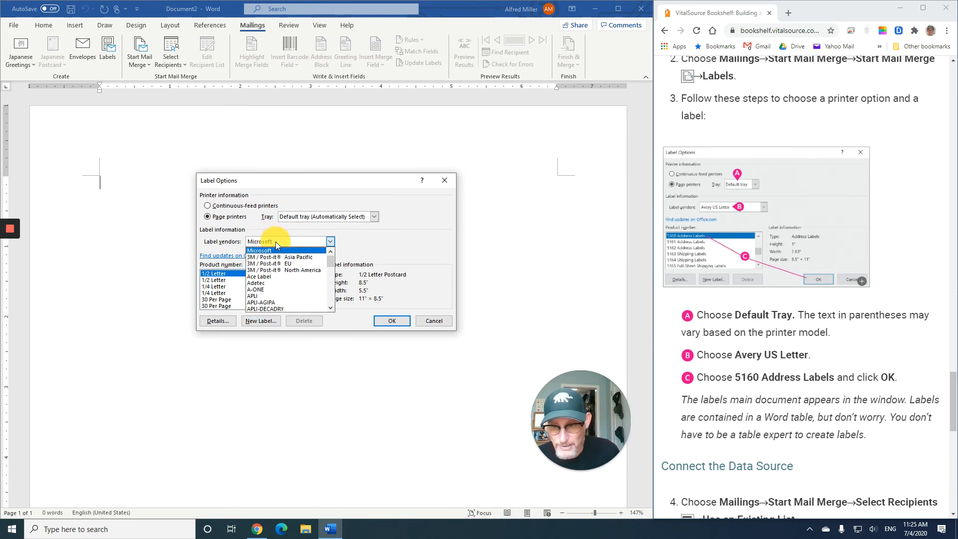
scroll(279, 277, down, 1)
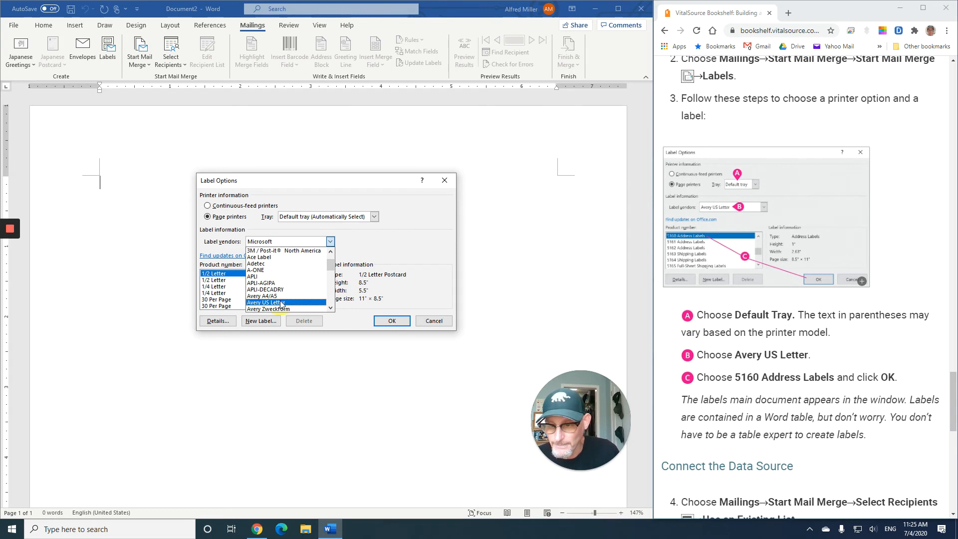
click(281, 303)
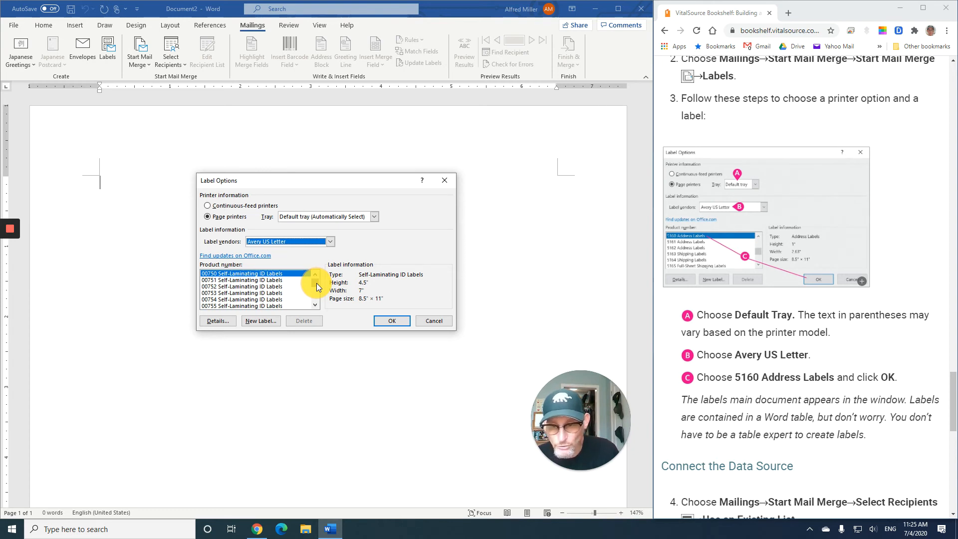
Step: Choose product number 5160 Address Labels and apply the label options to the document
drag(317, 283, 316, 286)
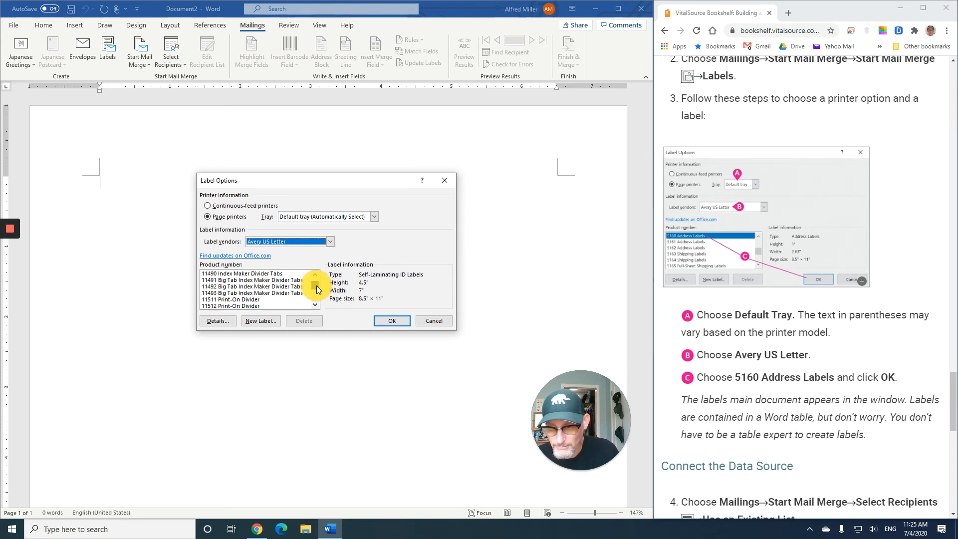
drag(317, 285, 317, 288)
click(316, 306)
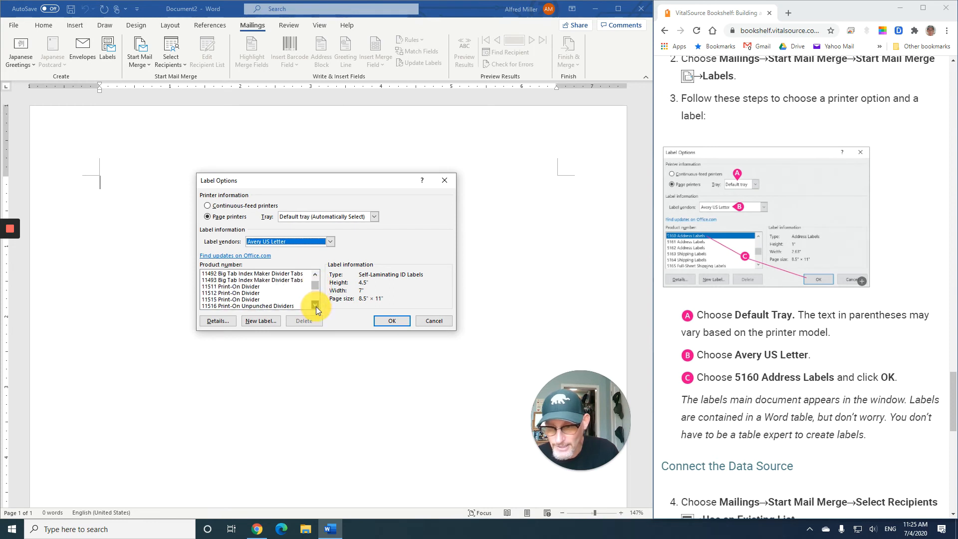
mouse_move(316, 306)
mouse_down()
mouse_move(316, 274)
mouse_move(316, 293)
mouse_up()
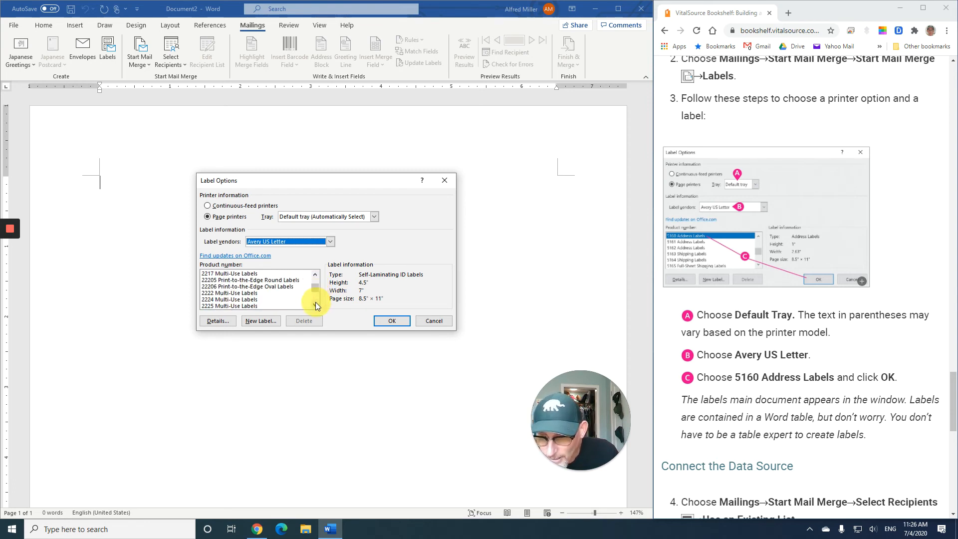
drag(316, 289, 316, 274)
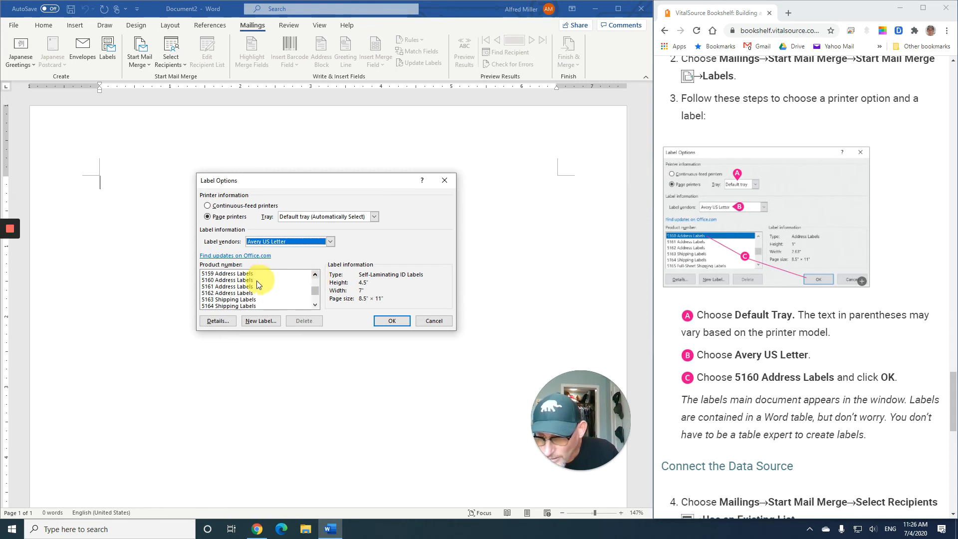
click(240, 281)
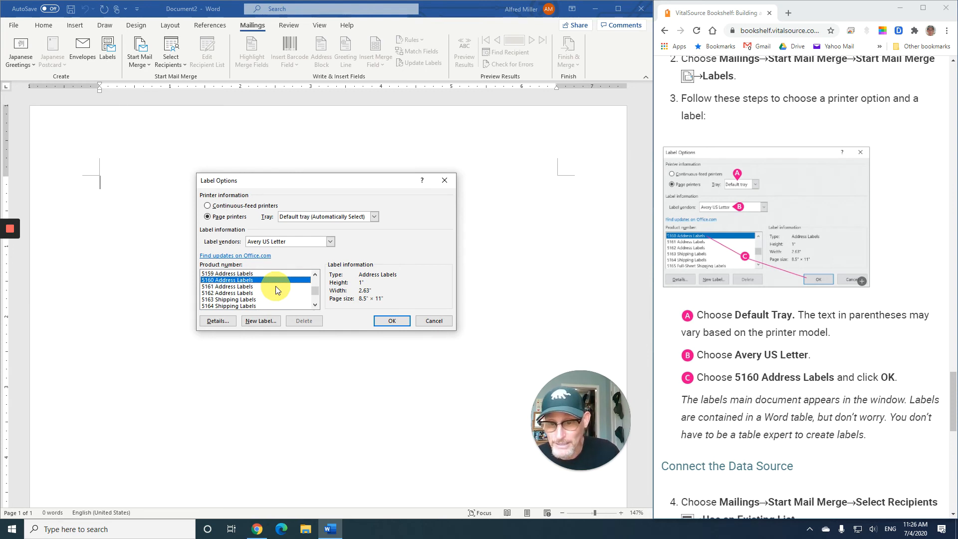
click(385, 322)
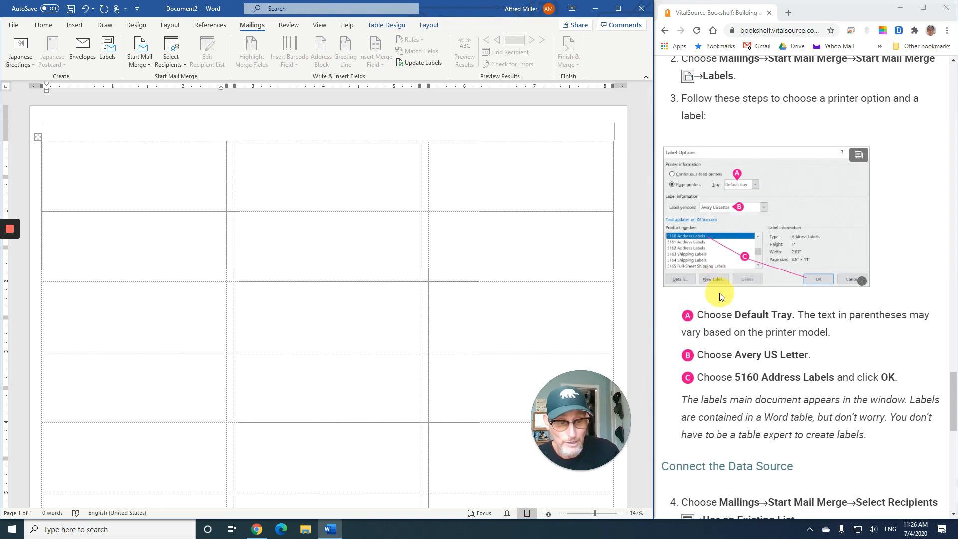
Step: Hide the label table's gridlines and show them again
scroll(736, 306, down, 3)
scroll(739, 306, down, 1)
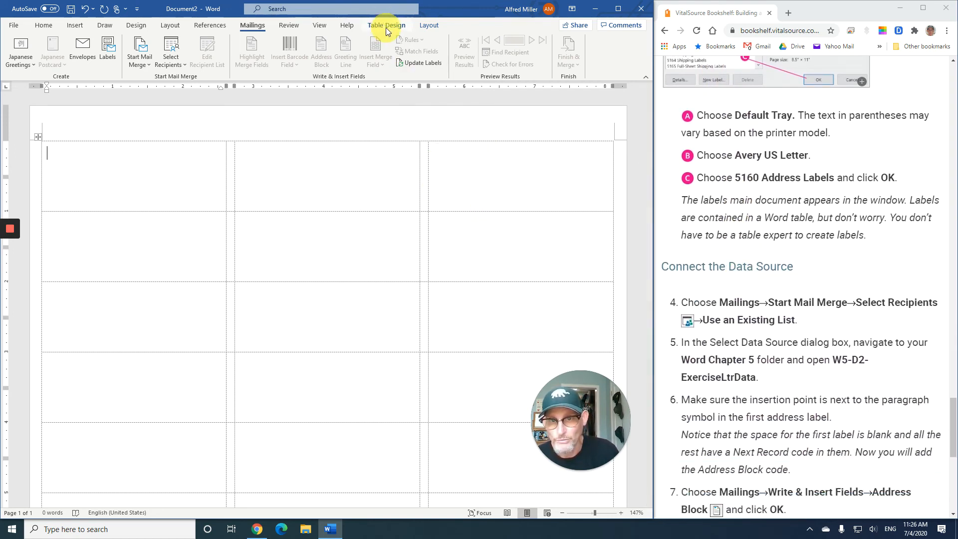
click(430, 25)
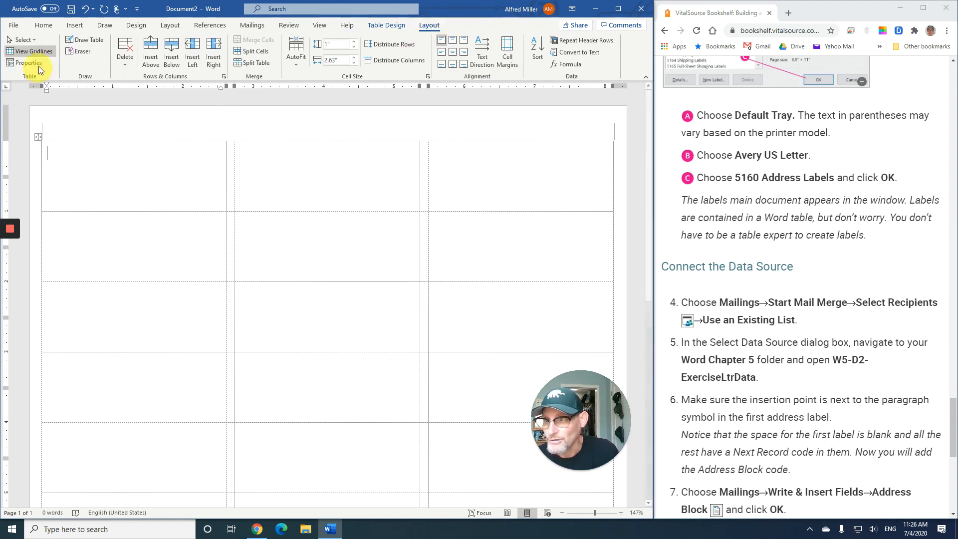
click(46, 52)
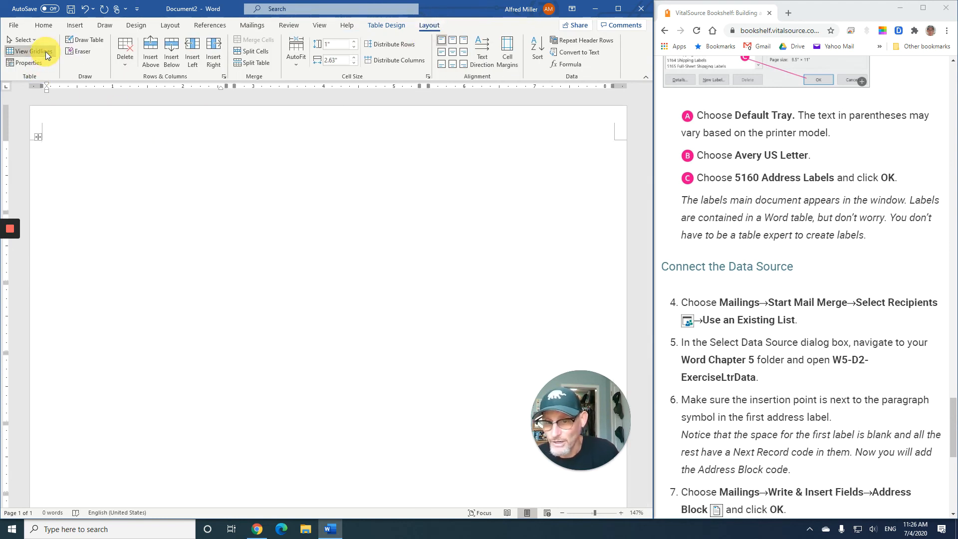
click(46, 52)
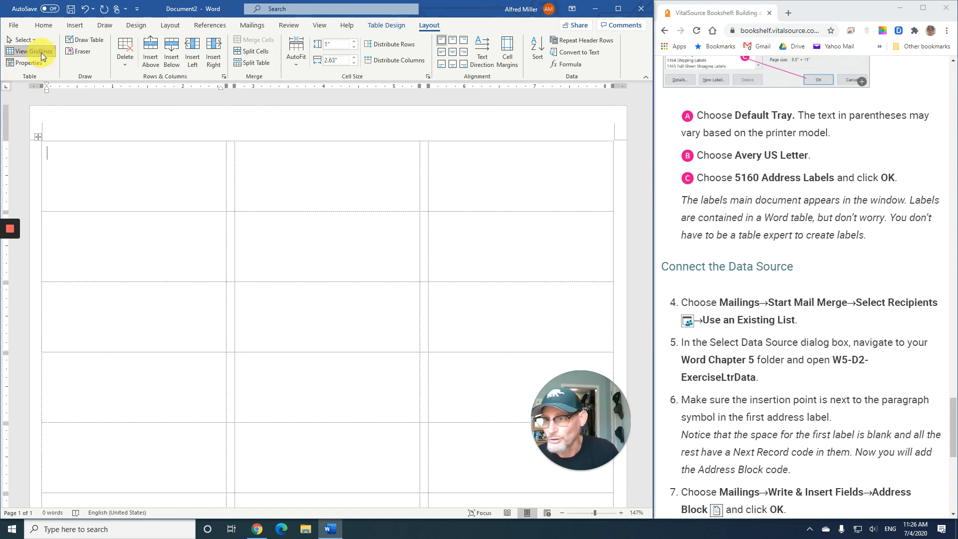
Step: Connect the labels document to the existing recipient list W5-D2-ExerciseLtrData in the Word Chapter 5 folder
scroll(742, 287, down, 2)
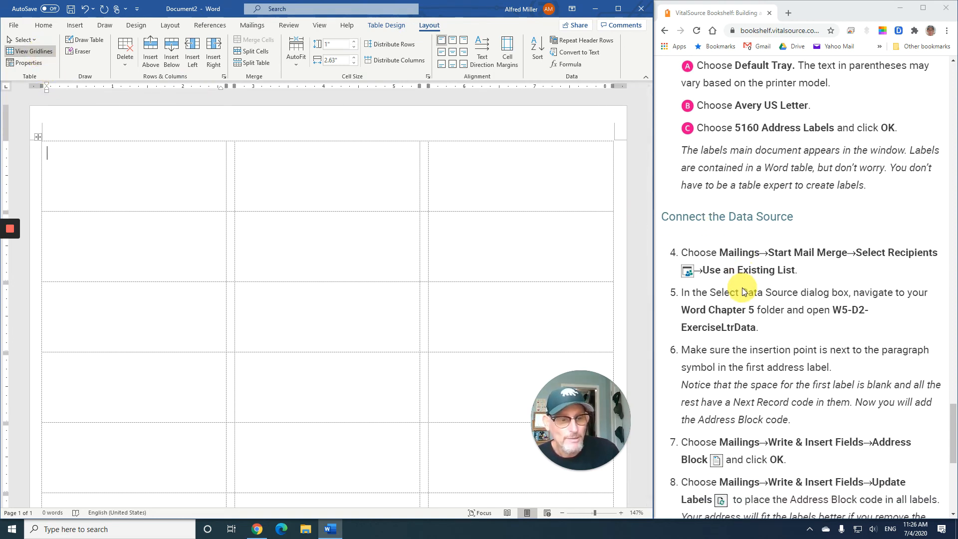
scroll(741, 287, down, 1)
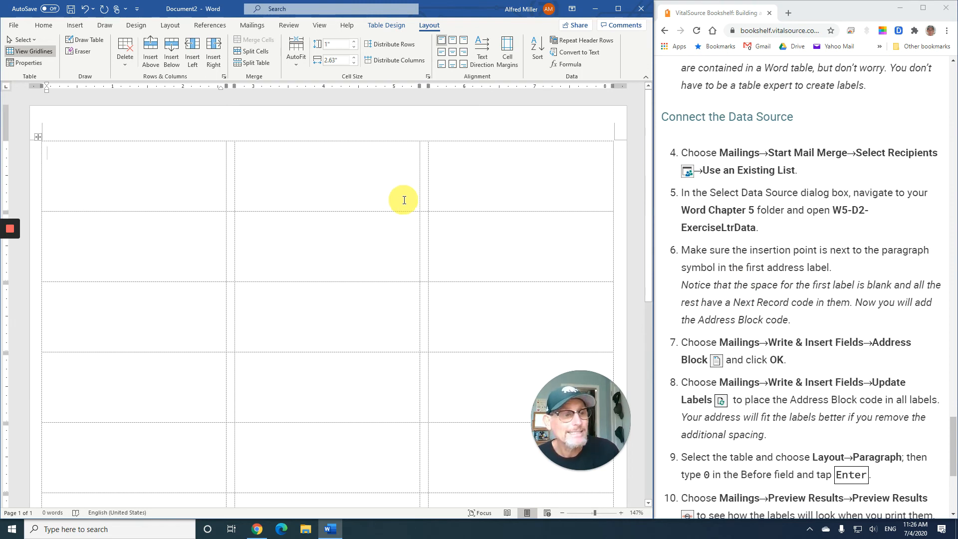
click(251, 28)
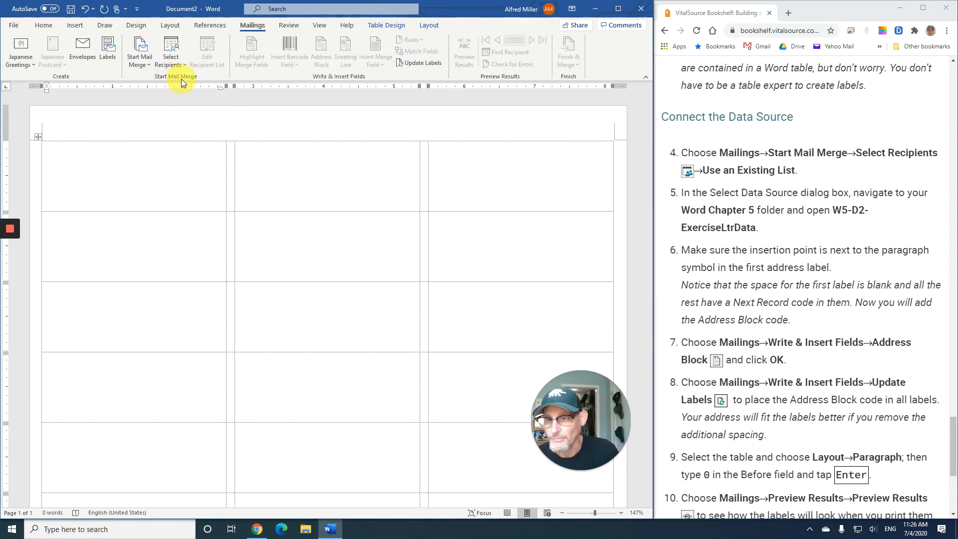
click(172, 60)
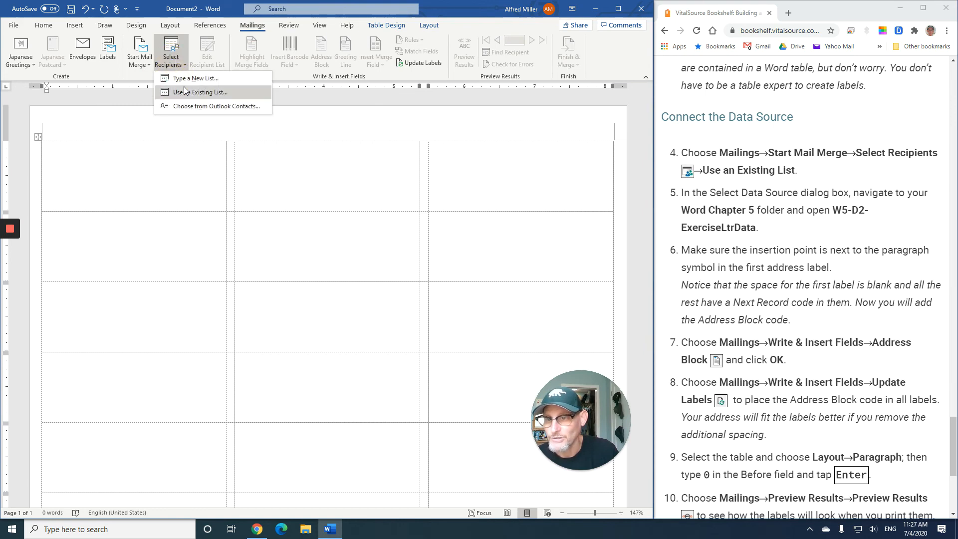
click(184, 89)
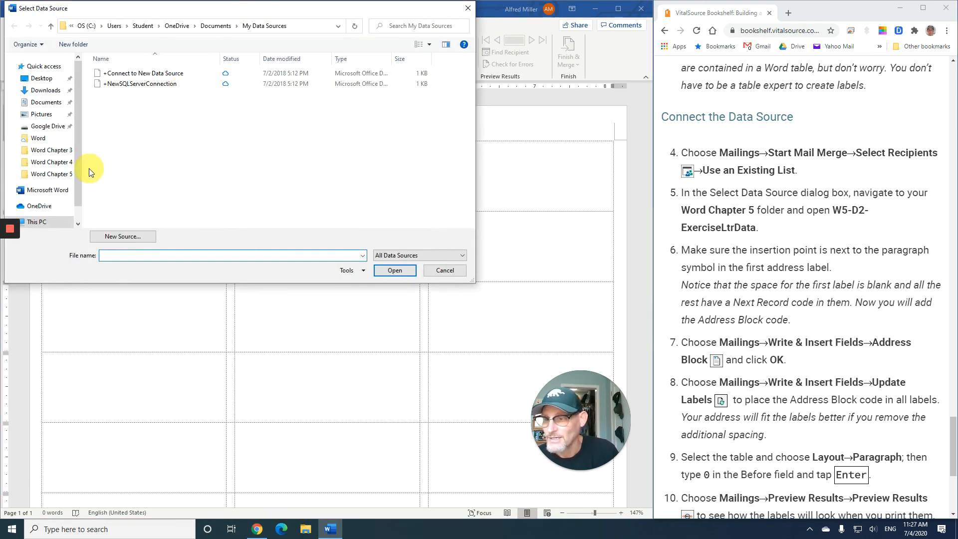
click(65, 178)
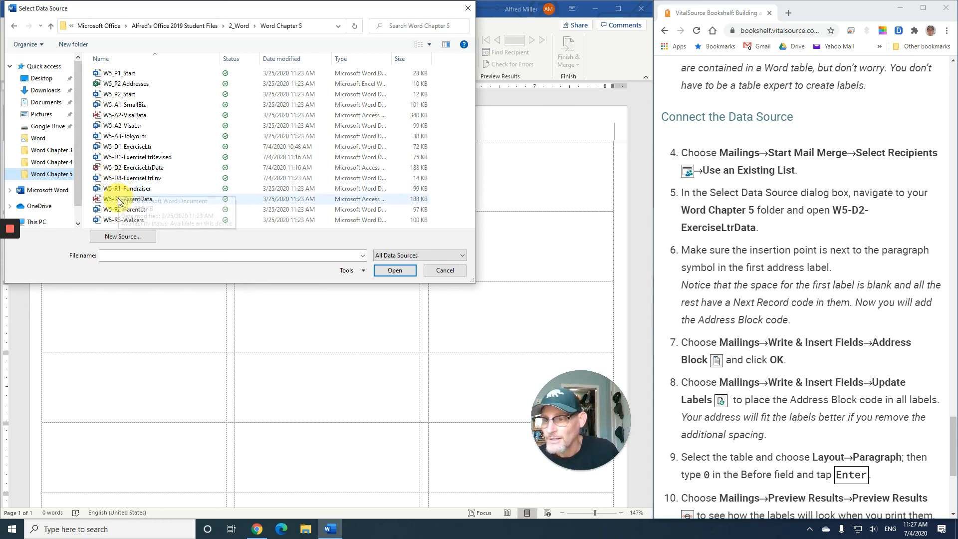
double_click(139, 171)
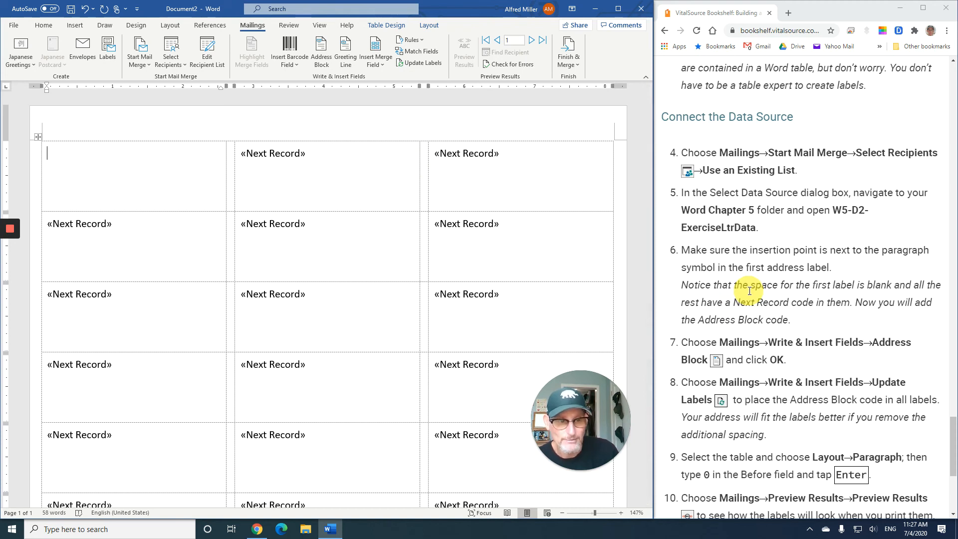
Step: Display formatting marks in the labels document and move ahead to the textbook's Address Block instructions
scroll(751, 291, down, 1)
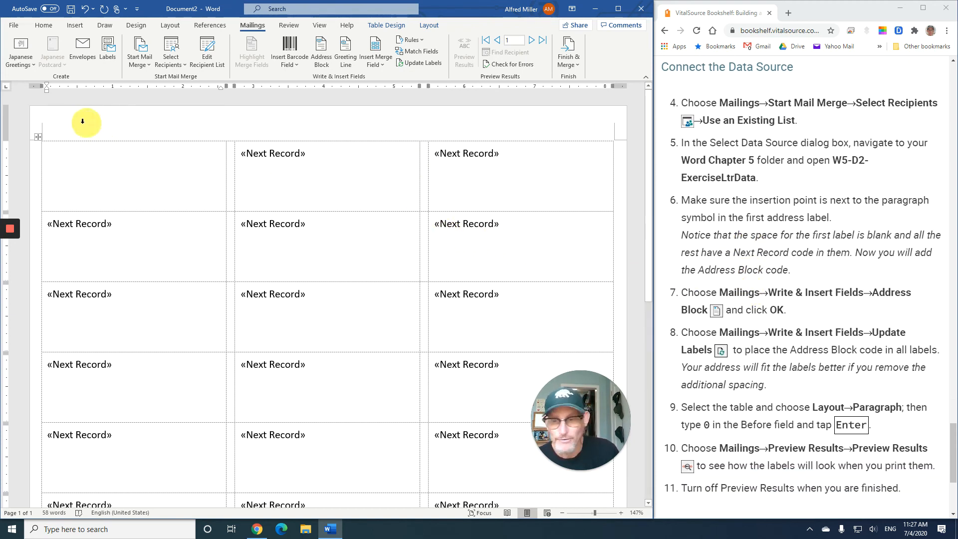
click(45, 25)
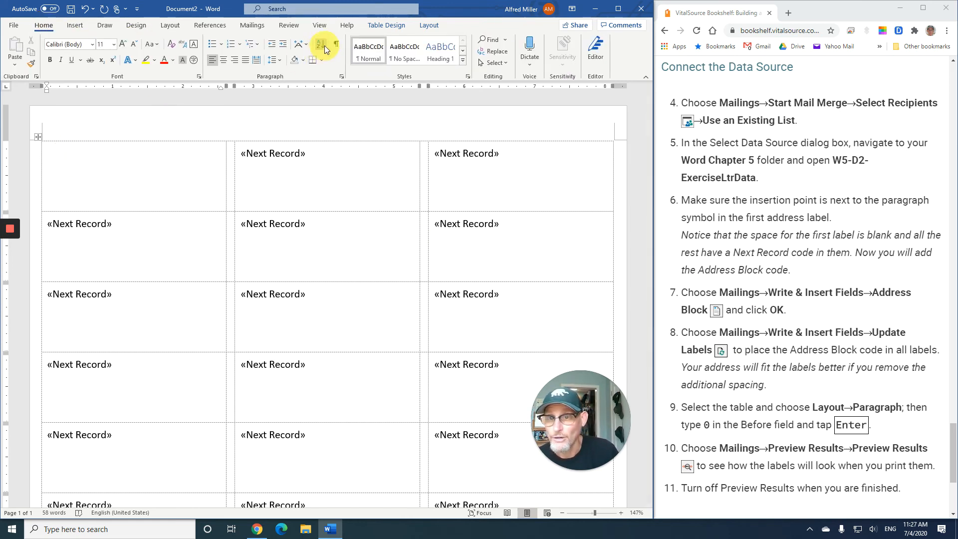
click(338, 46)
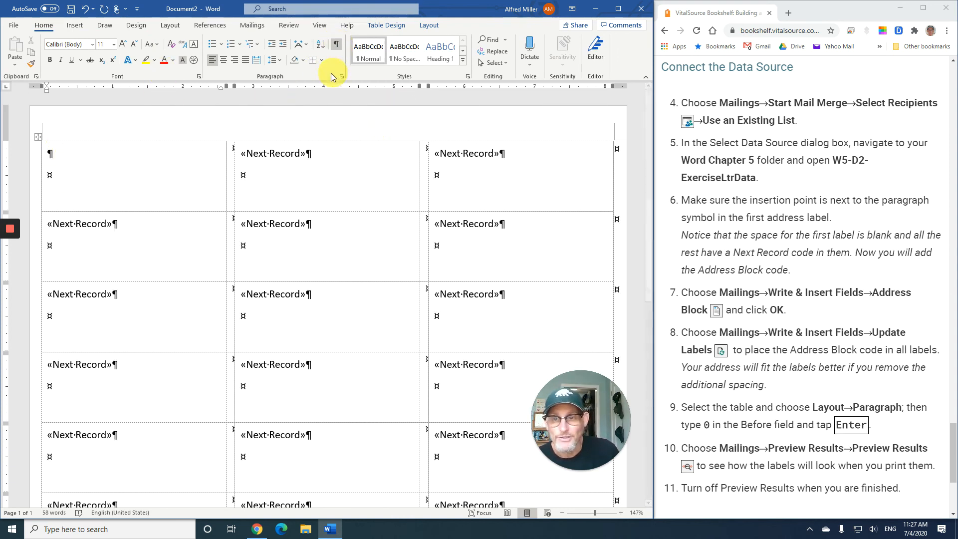
scroll(772, 244, down, 2)
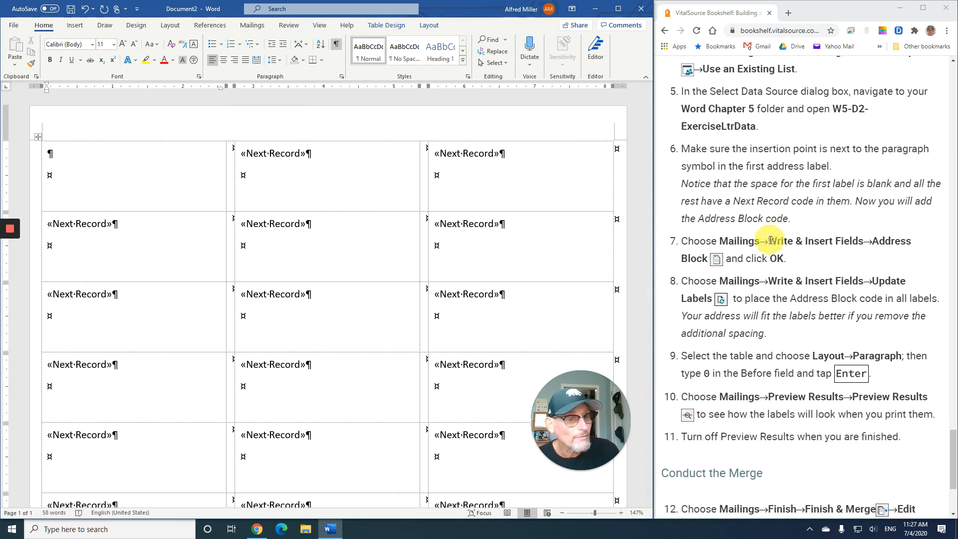
Step: Insert the default Address Block in the first label and propagate it to all the labels with Update Labels
scroll(768, 241, down, 1)
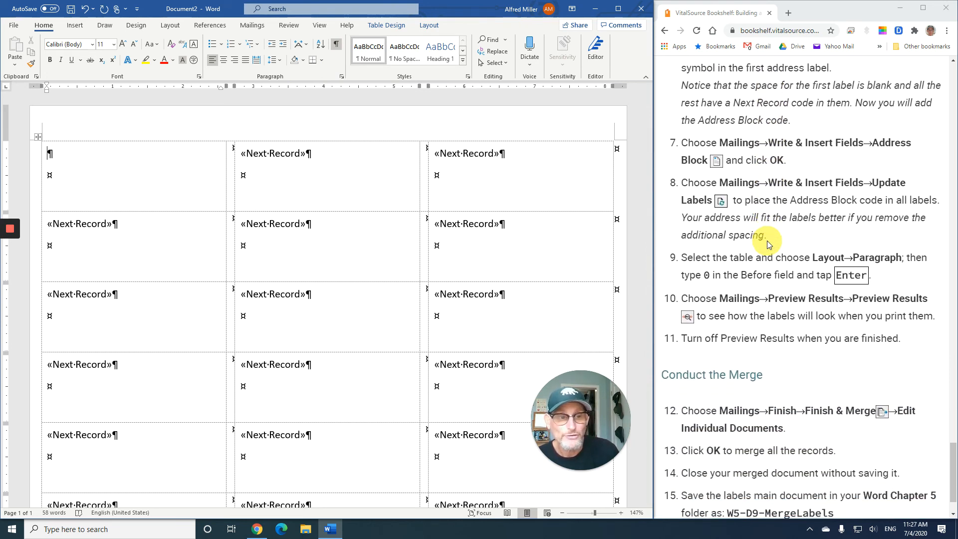
click(252, 25)
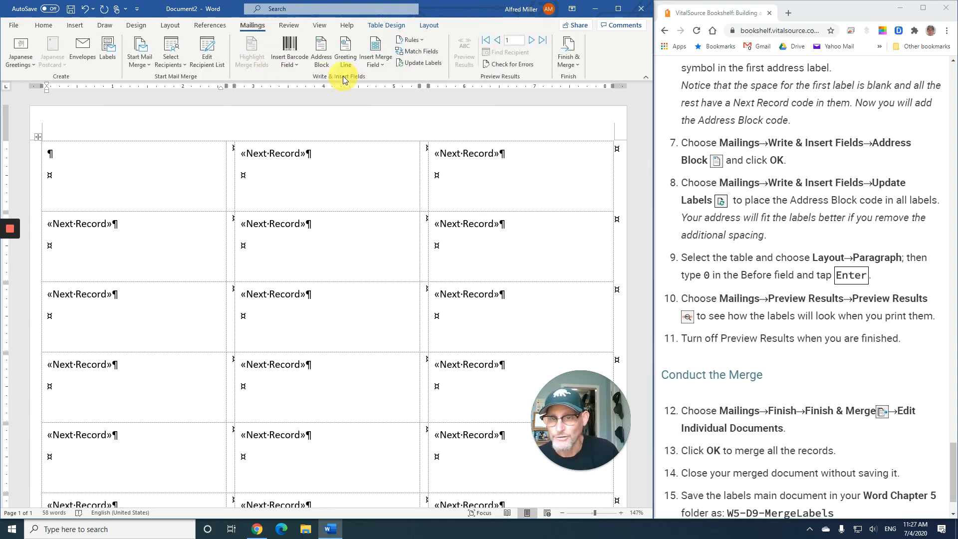
click(322, 60)
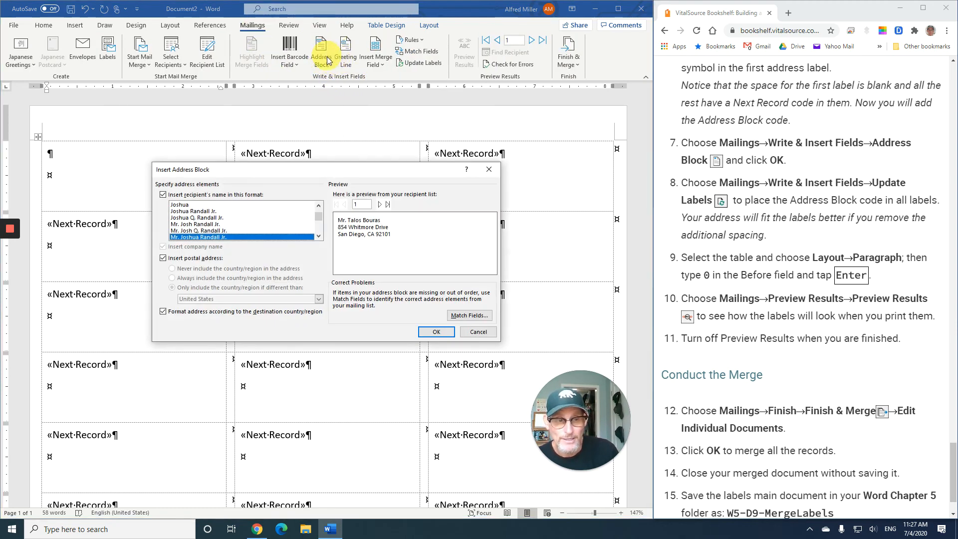
click(436, 332)
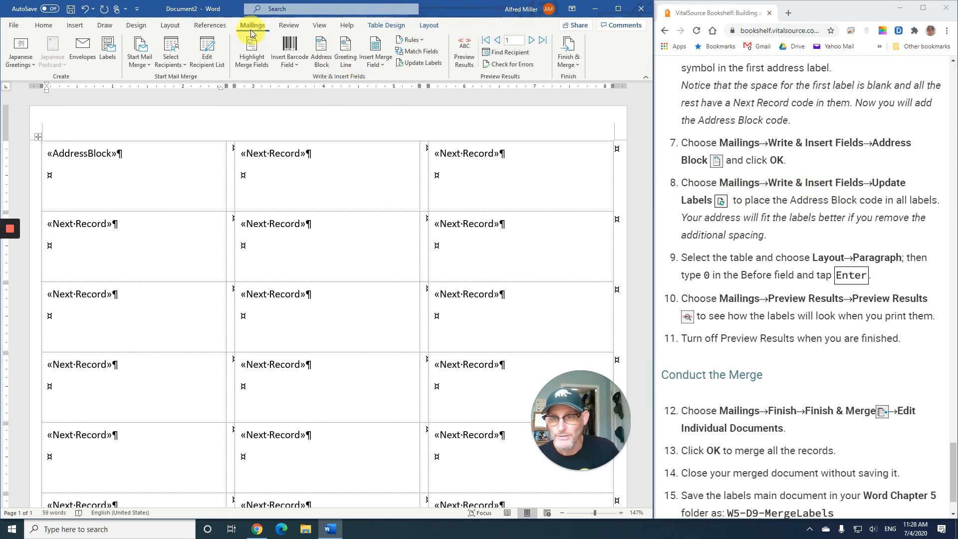
click(412, 67)
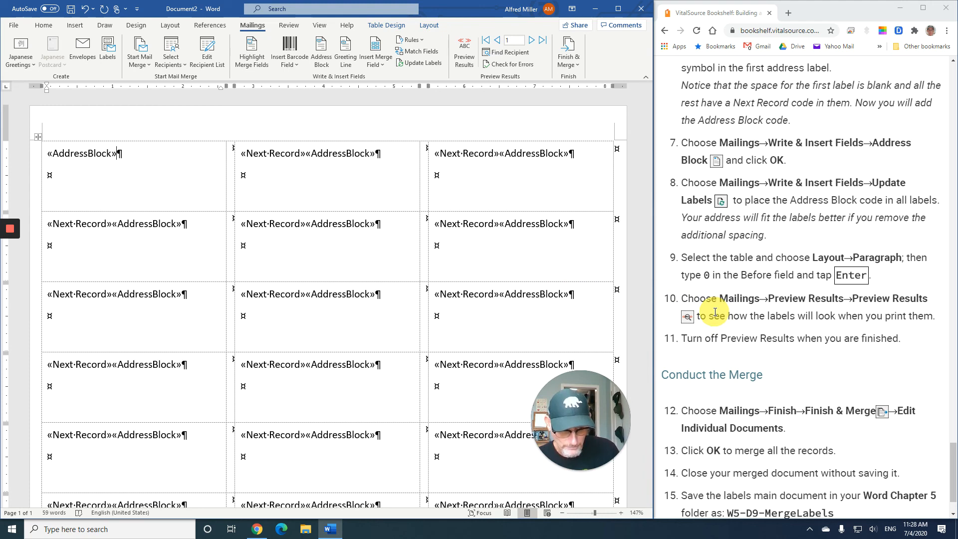
Step: Preview the merge results and set the paragraph spacing before to 0 for the entire label table
click(464, 61)
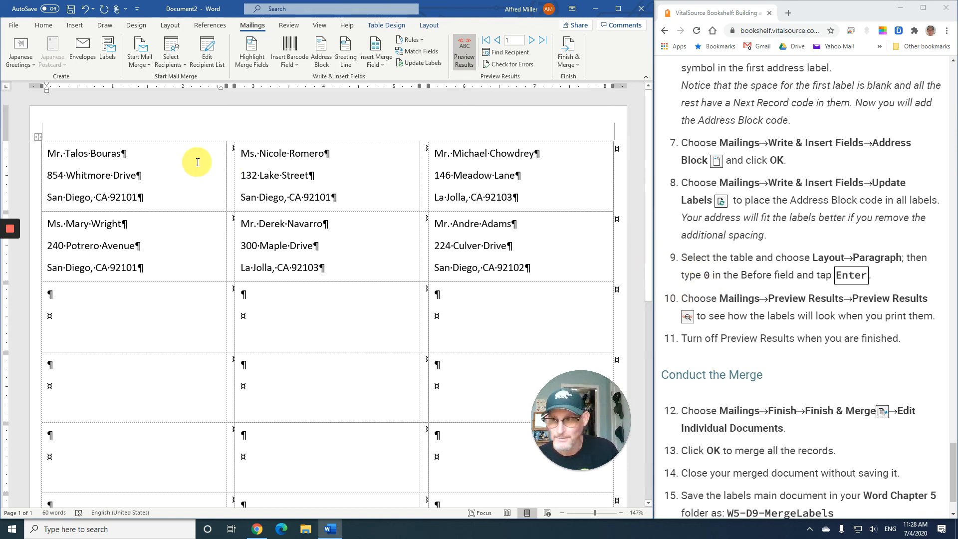
click(39, 138)
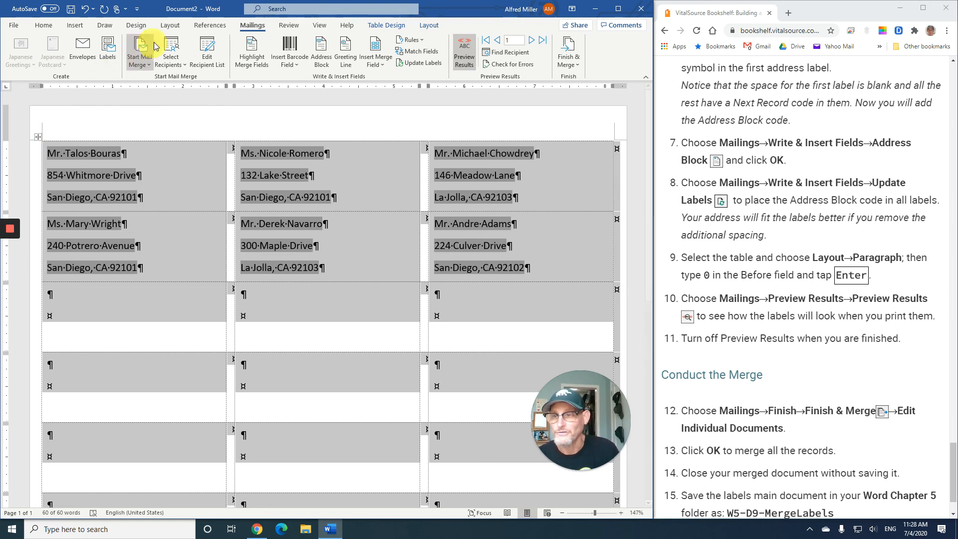
click(170, 25)
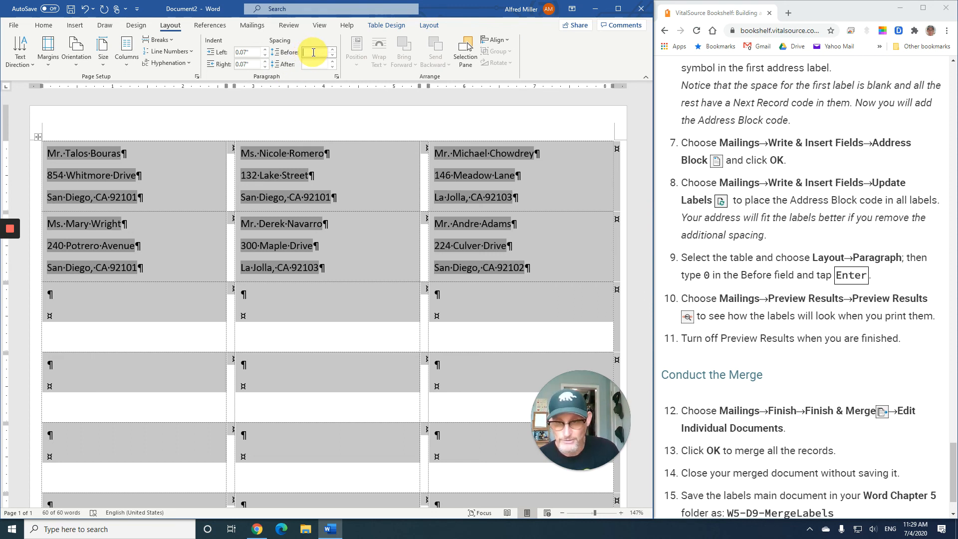
text(0)
key(Return)
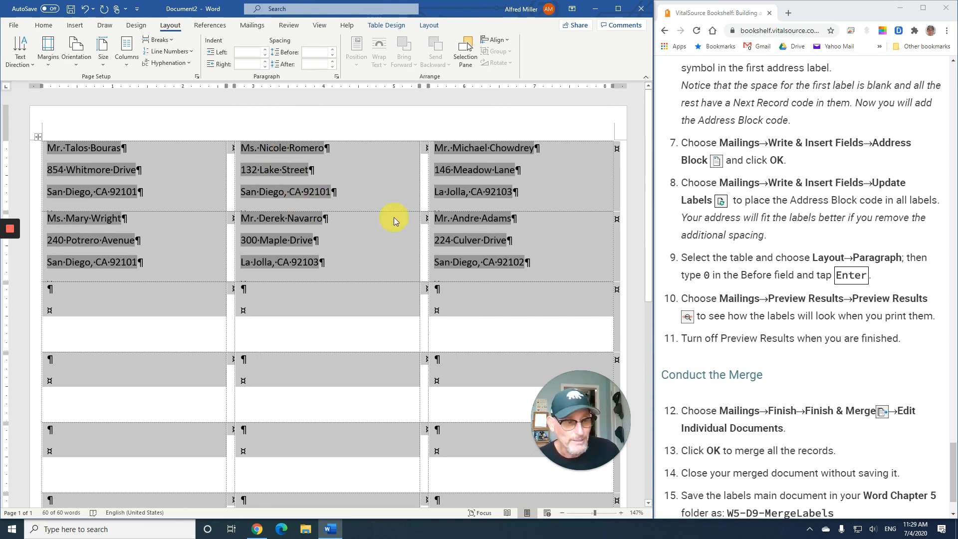
Step: Turn off the results preview and merge all records into a new document for editing individual documents
scroll(808, 305, down, 1)
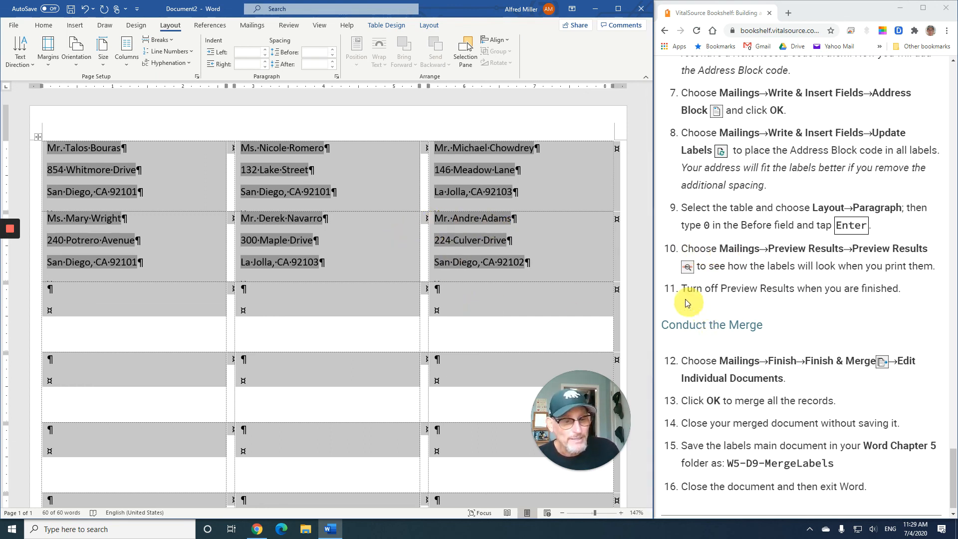
click(256, 26)
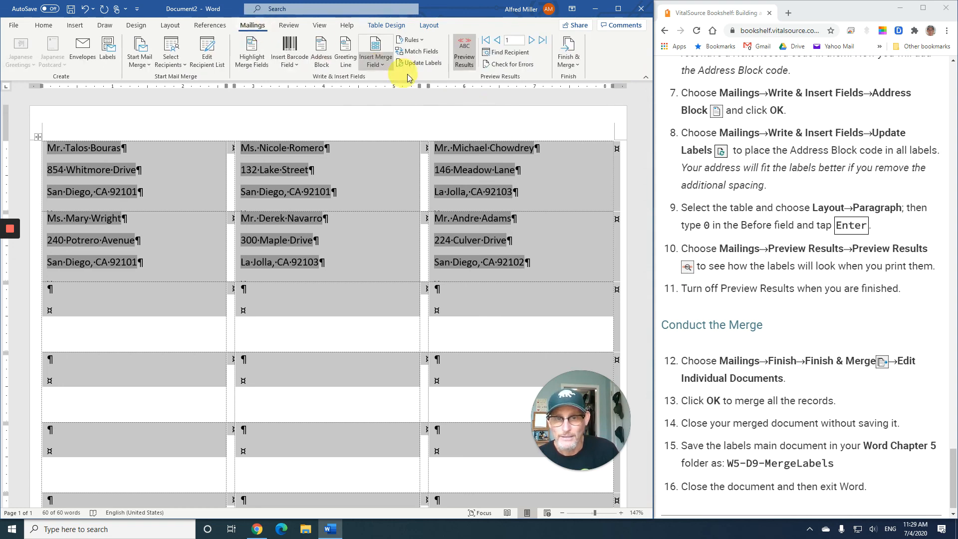
click(465, 59)
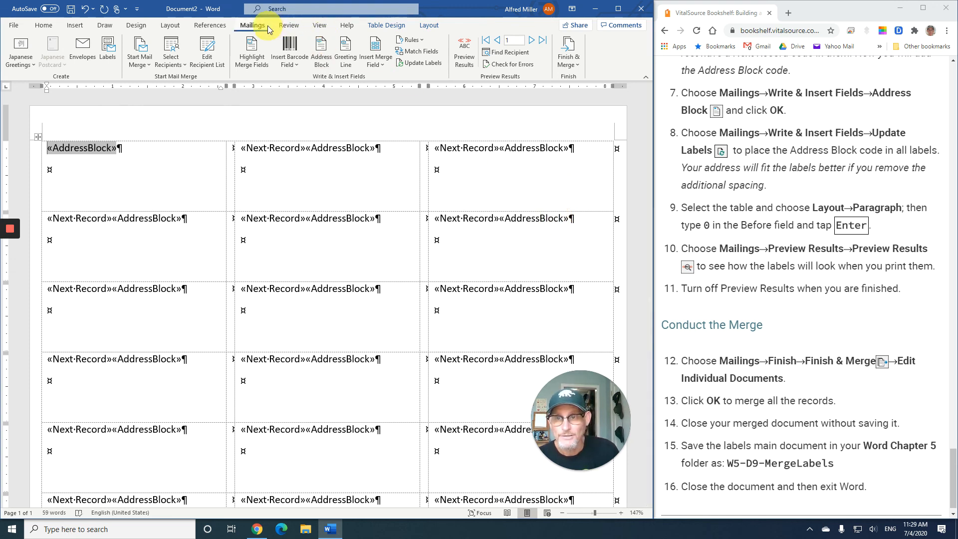
click(570, 52)
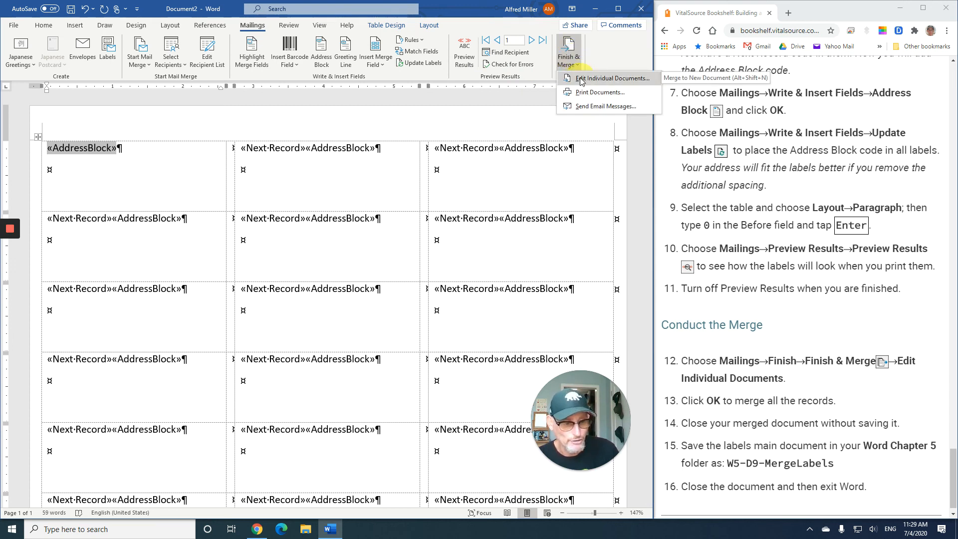
click(581, 79)
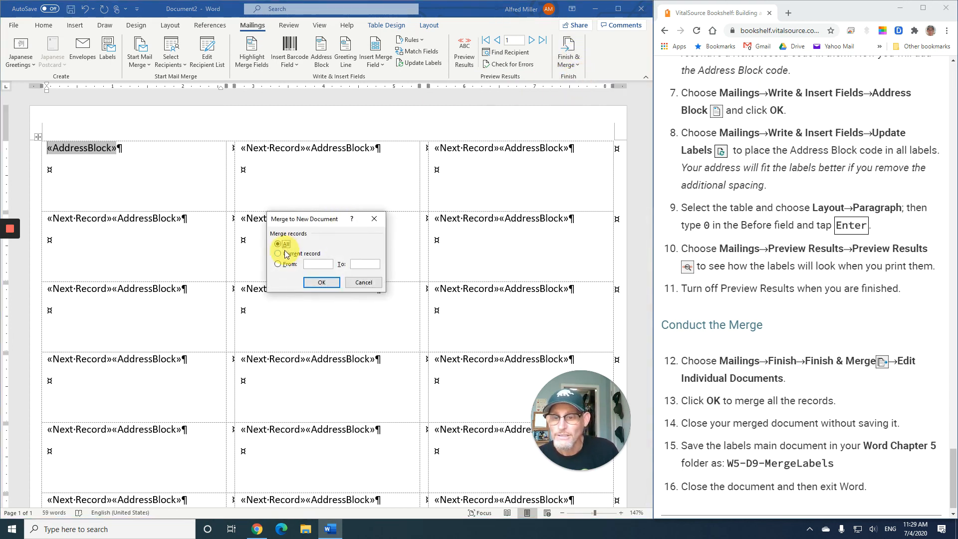
click(318, 282)
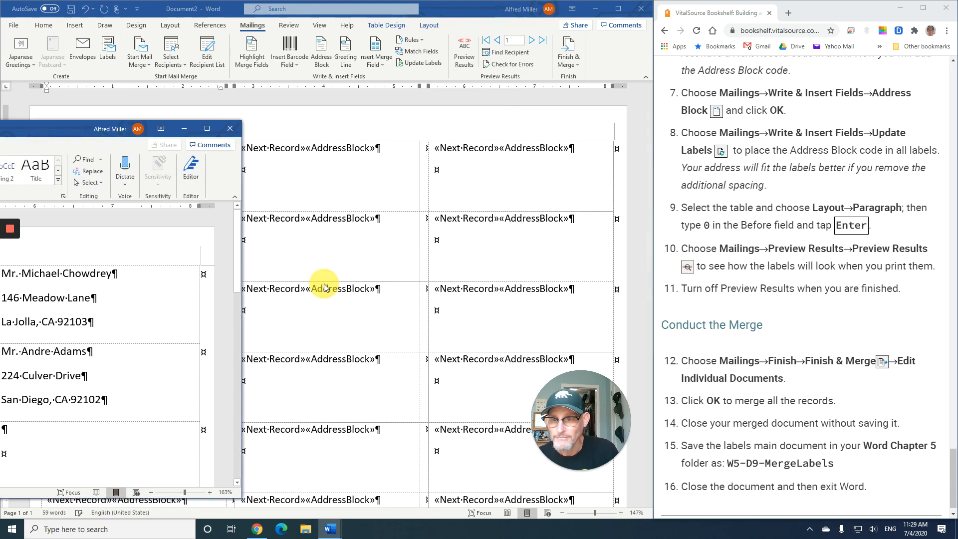
Step: Bring the merged labels document fully into view, review its labels, and close it without saving
drag(30, 129, 427, 94)
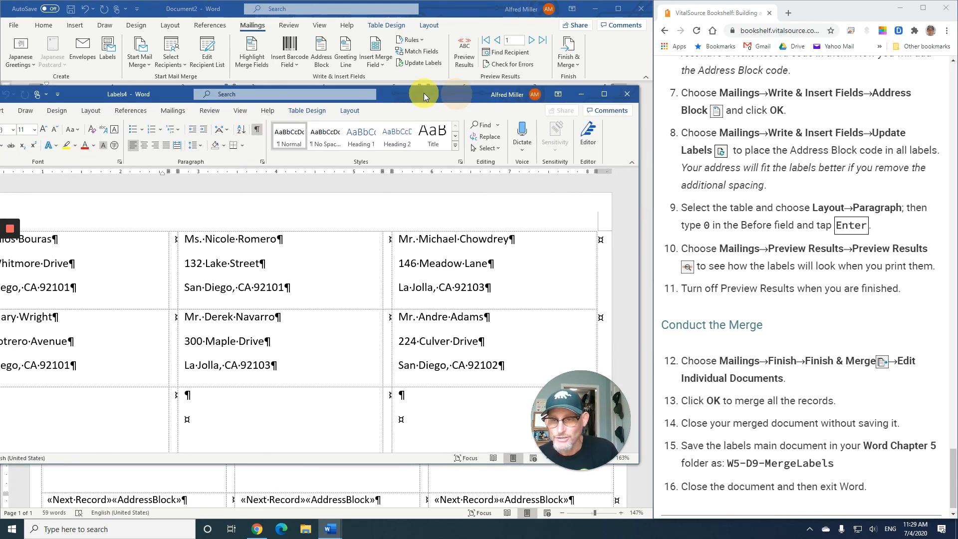
drag(178, 93, 309, 73)
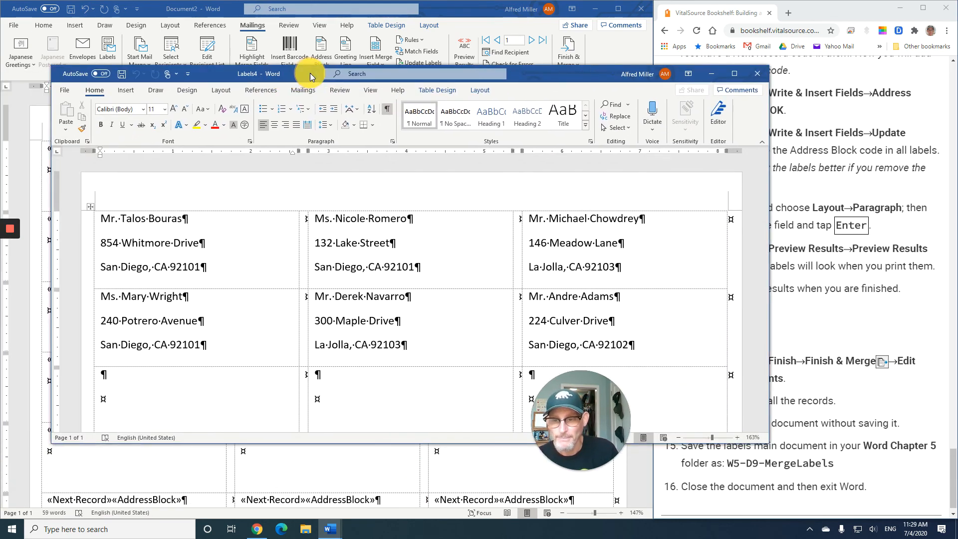
scroll(346, 259, down, 1)
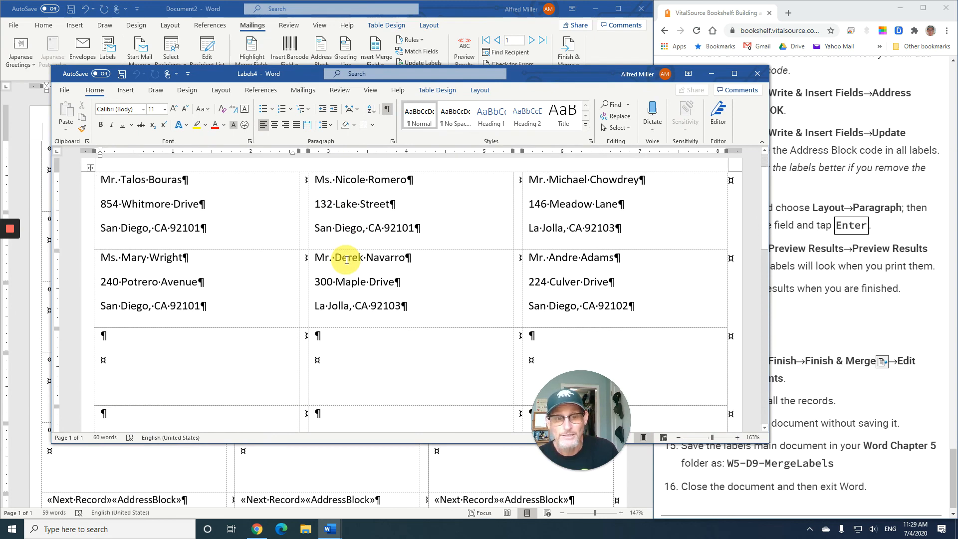
scroll(347, 260, down, 1)
scroll(347, 260, down, 2)
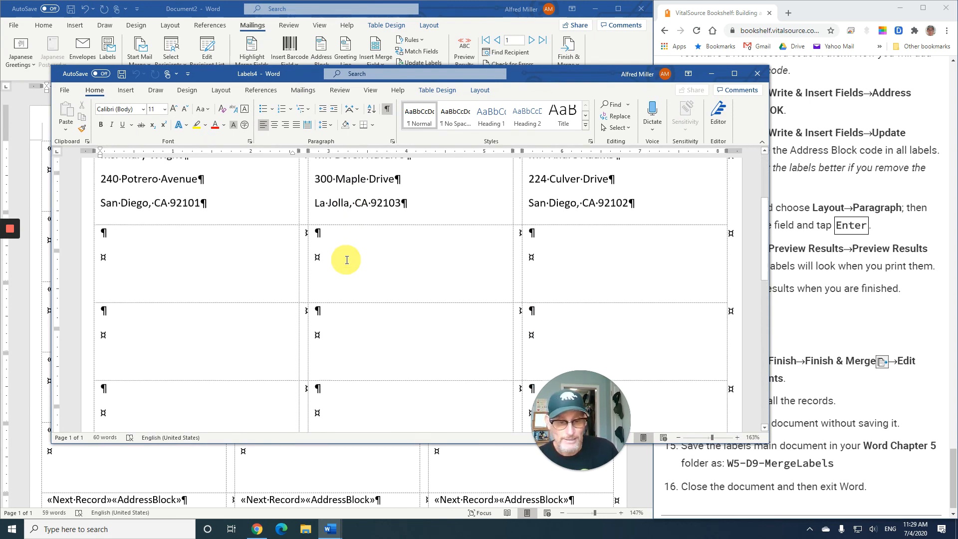
scroll(347, 260, up, 4)
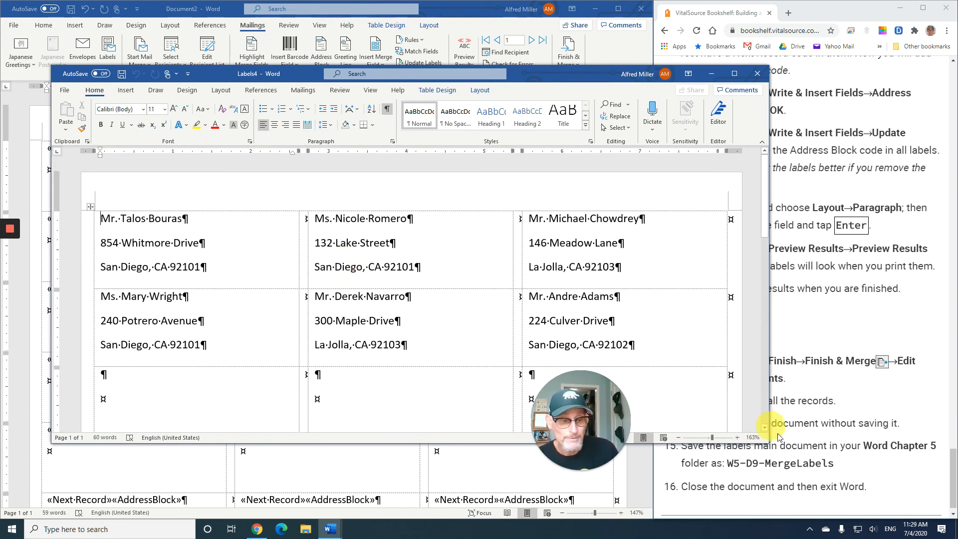
drag(487, 73, 5, 90)
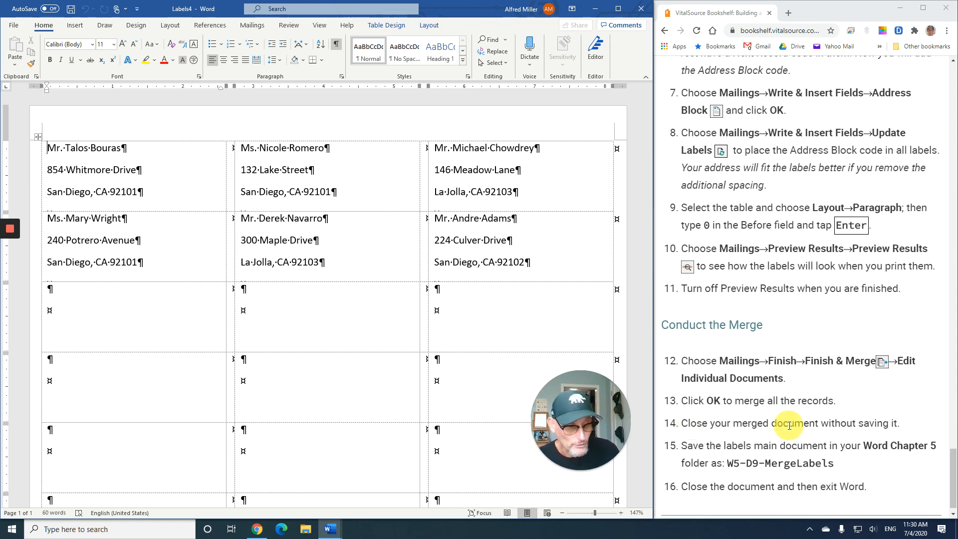
click(641, 15)
click(364, 324)
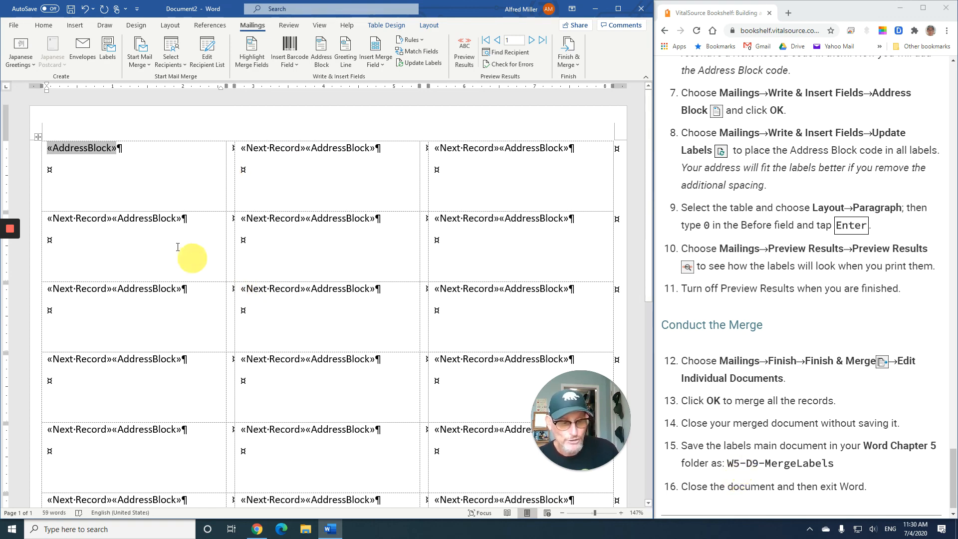
Step: Save the labels main document as W5-D9-MergeLabels in the Word Chapter 5 folder and close Word
click(17, 25)
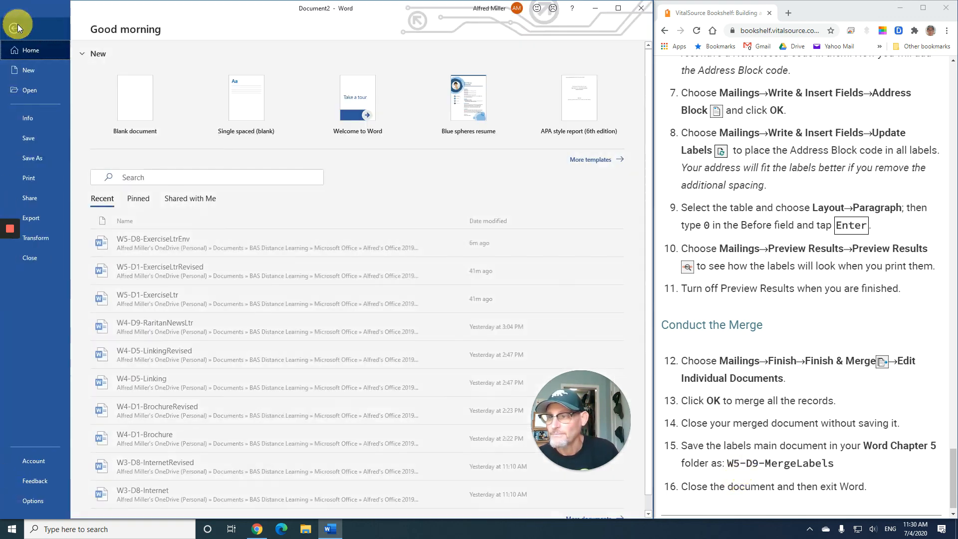
click(33, 139)
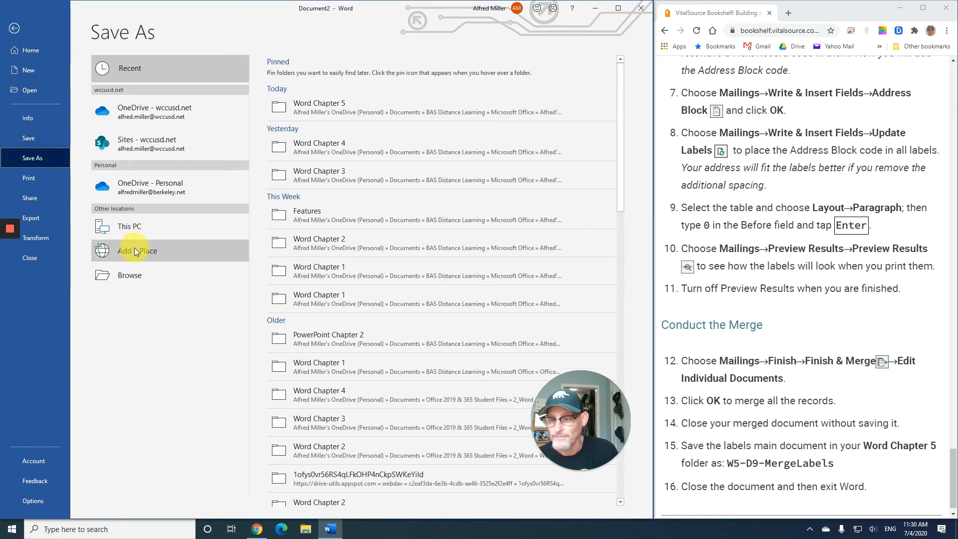
click(314, 104)
click(330, 75)
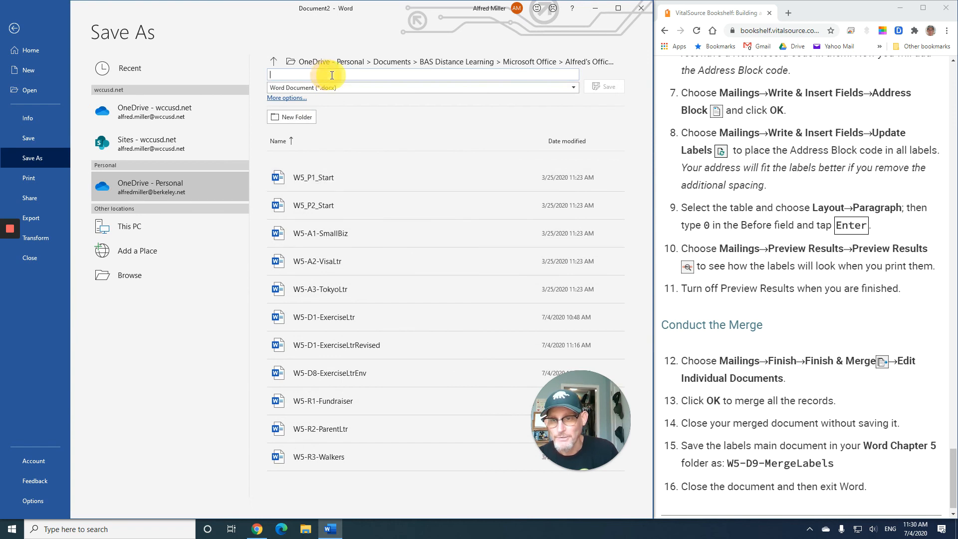
text(W5)
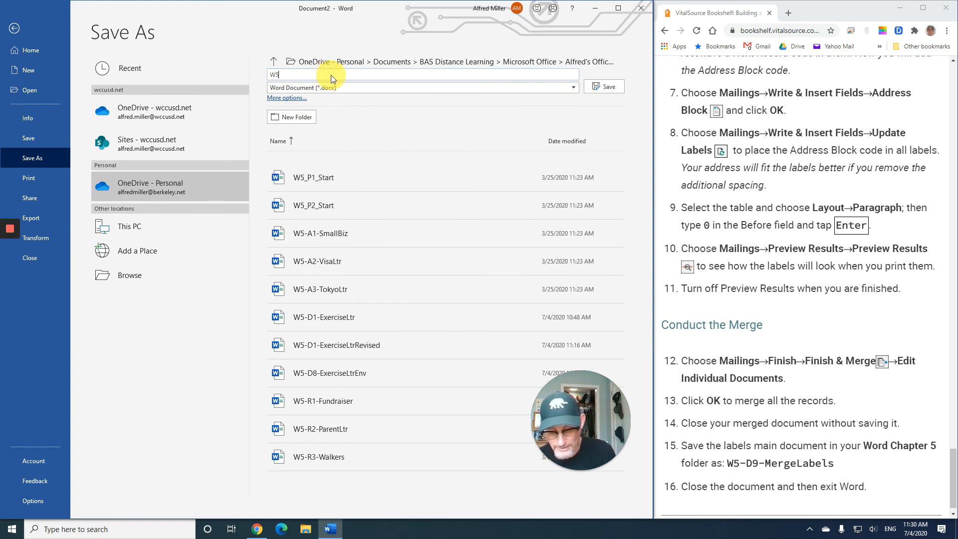
text(-D)
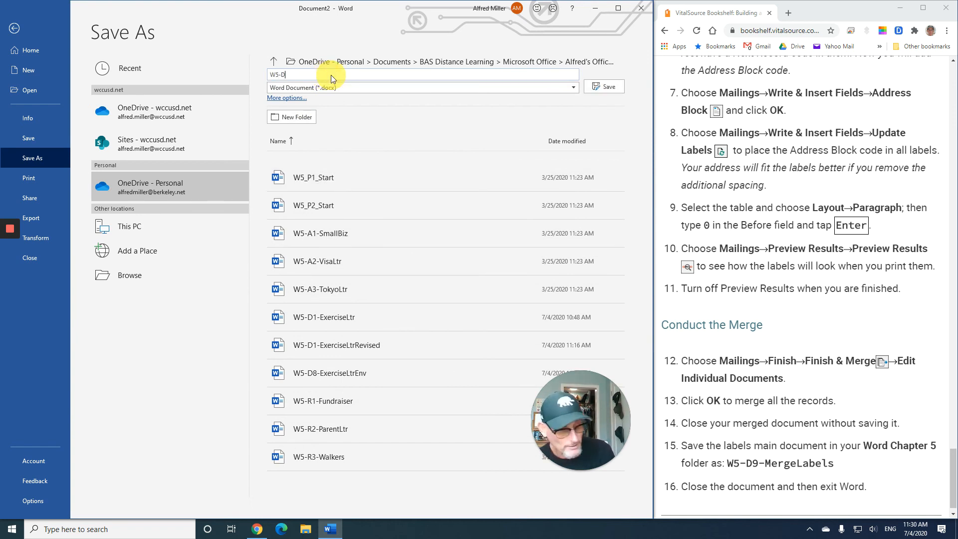
text(9)
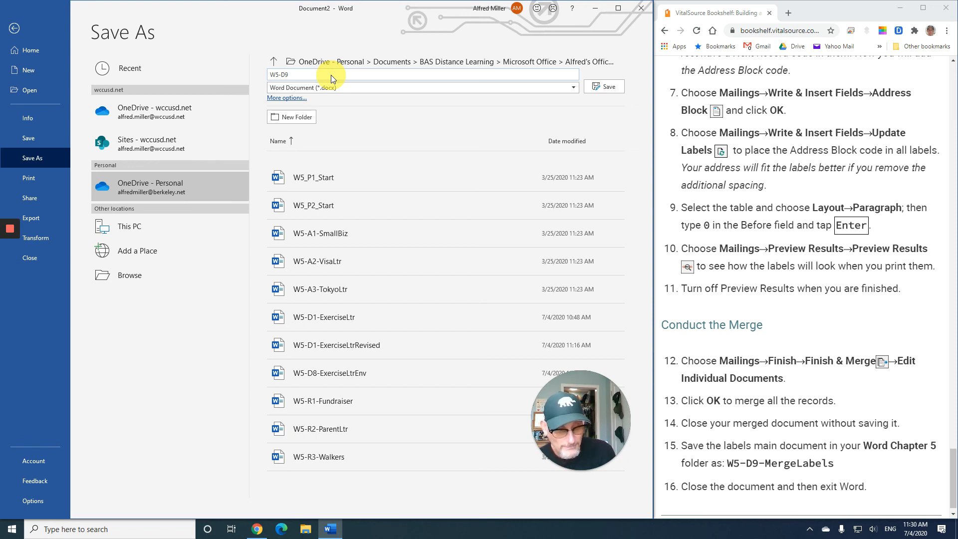
text(-MergeLabels)
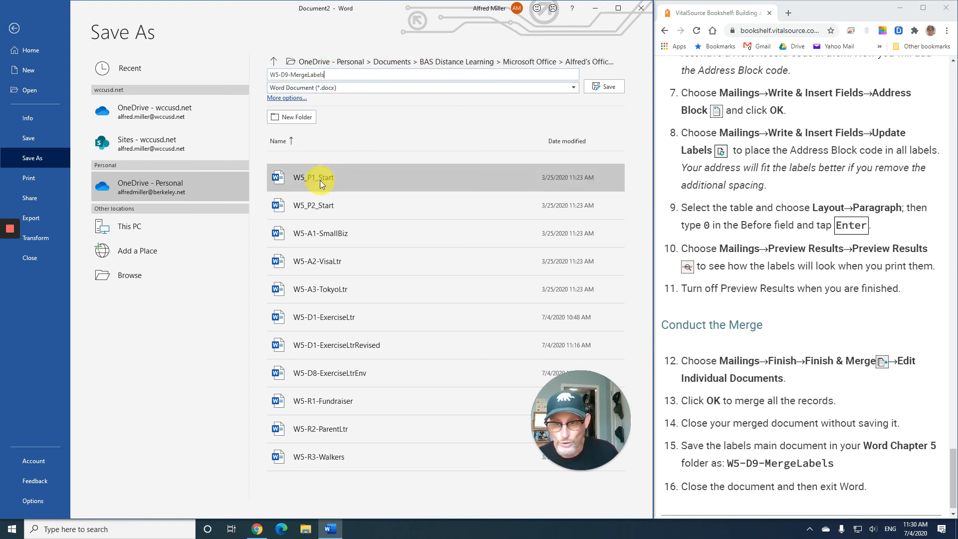
click(611, 85)
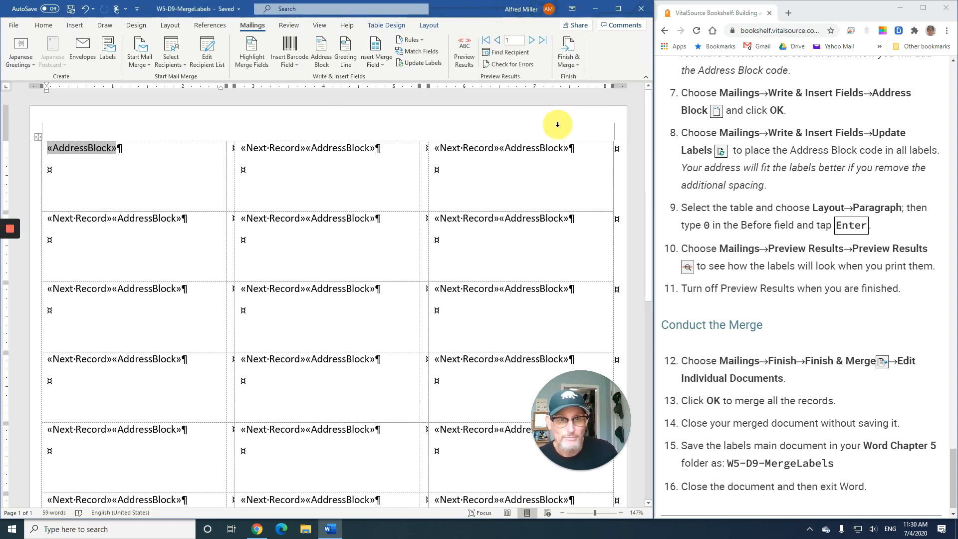
click(640, 14)
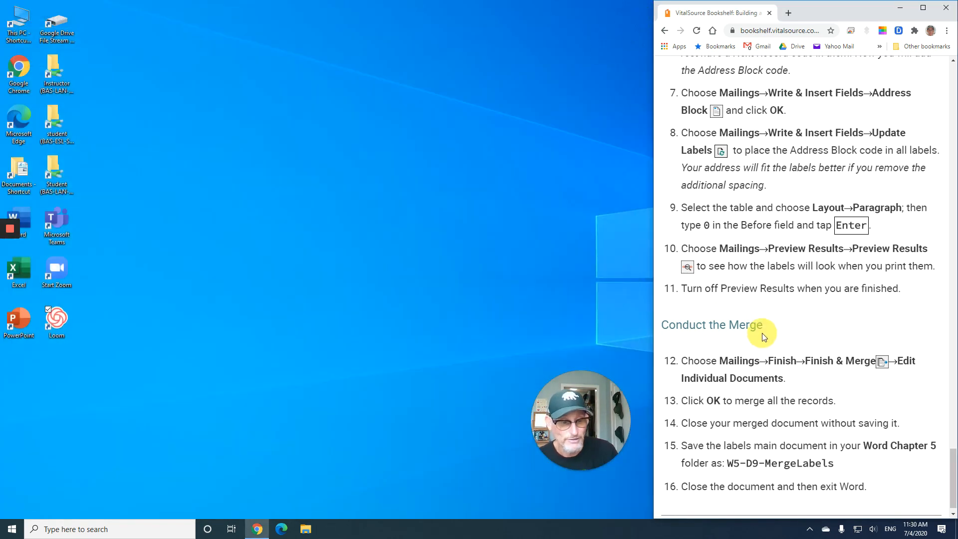
Step: Advance the textbook past the Self-Assessment to Reinforce Your Skills W5-R1 and skim the exercise instructions
scroll(762, 330, down, 1)
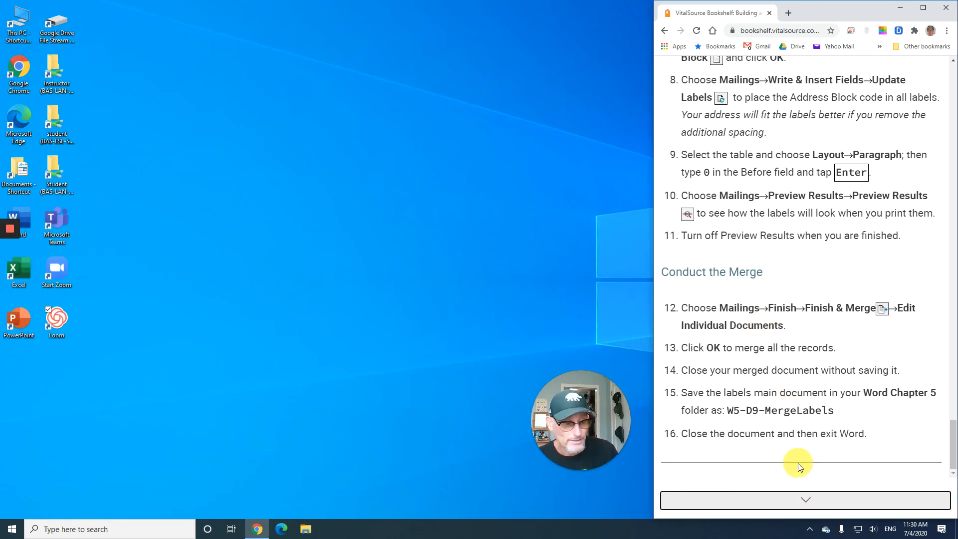
click(807, 505)
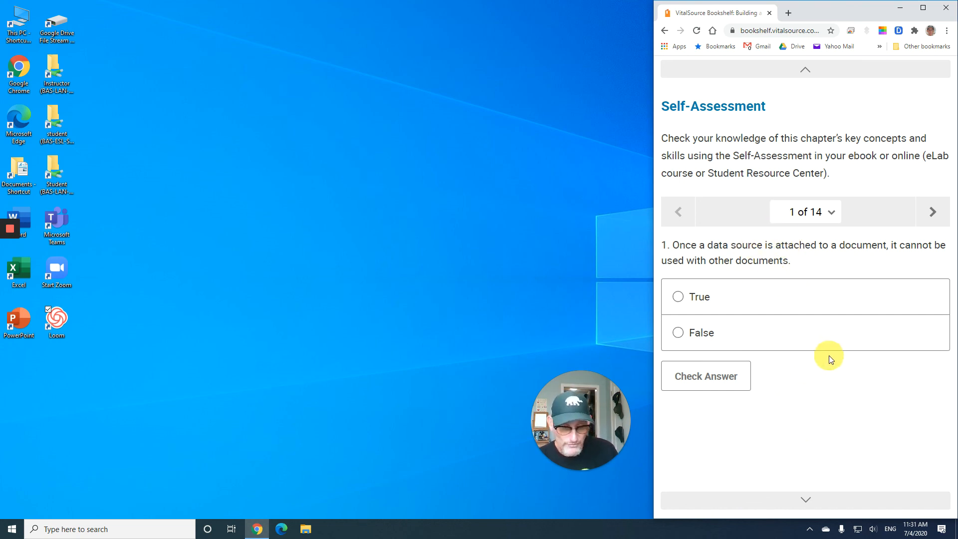
click(805, 501)
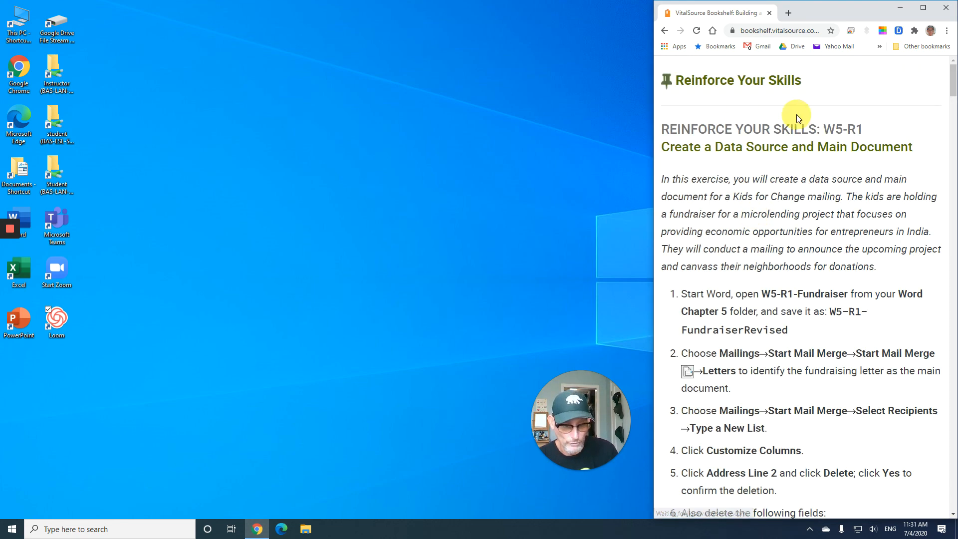
scroll(793, 283, down, 20)
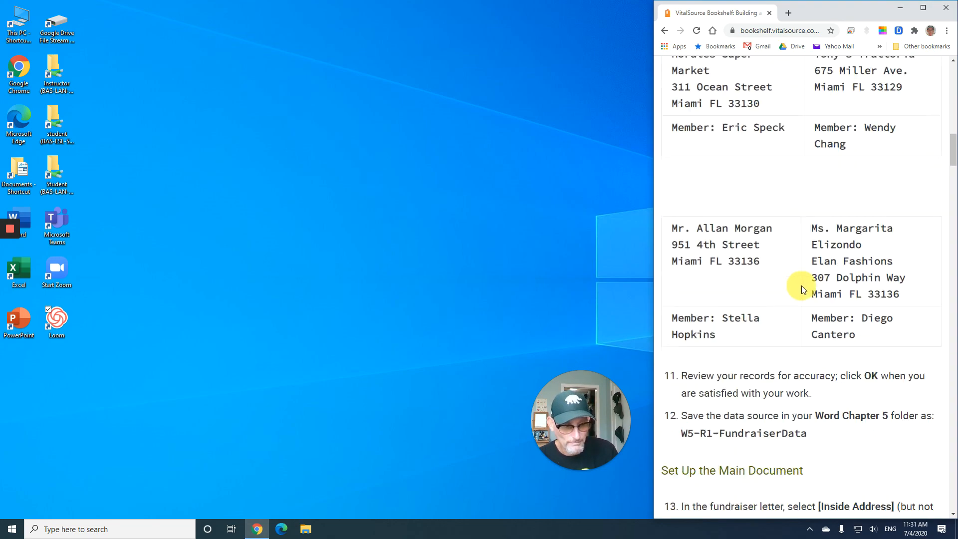
Step: Skim the rest of the Reinforce Your Skills exercises through the end of W5-R3 and advance the textbook to the following section
scroll(804, 286, down, 20)
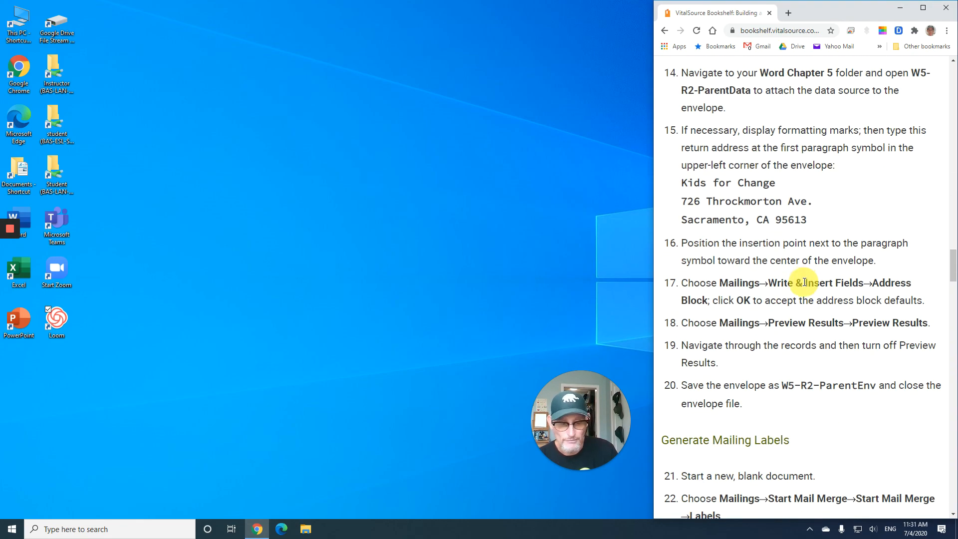
scroll(805, 280, down, 15)
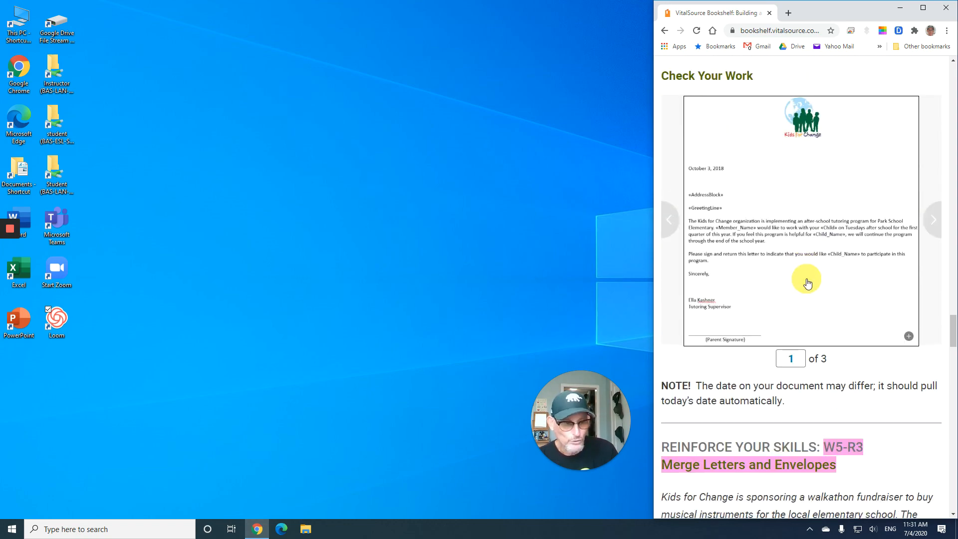
scroll(809, 284, down, 4)
scroll(808, 280, down, 7)
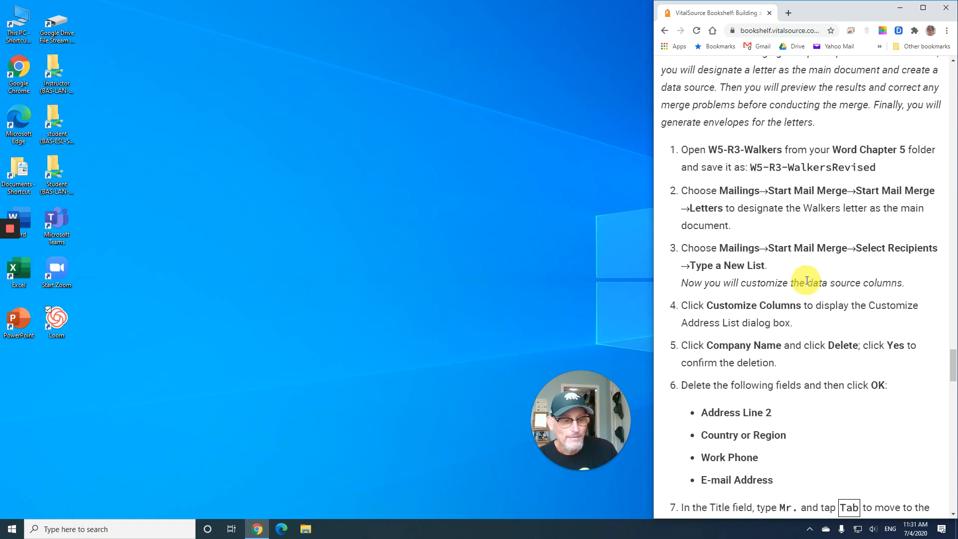
scroll(808, 282, down, 20)
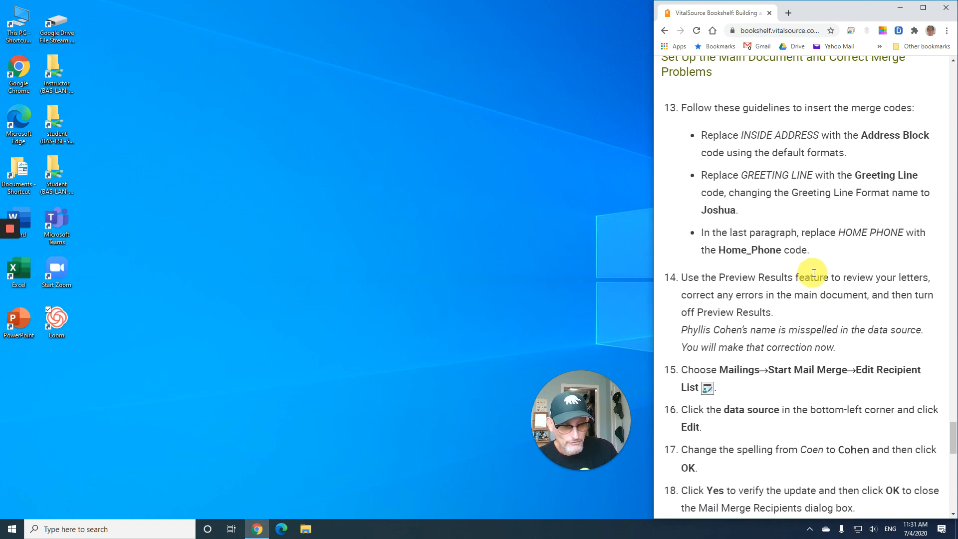
scroll(814, 274, down, 12)
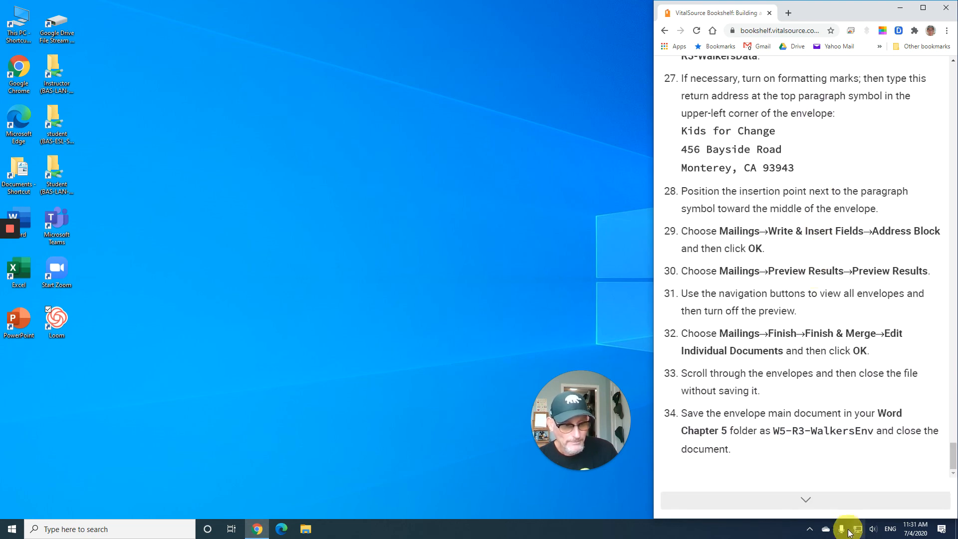
click(809, 502)
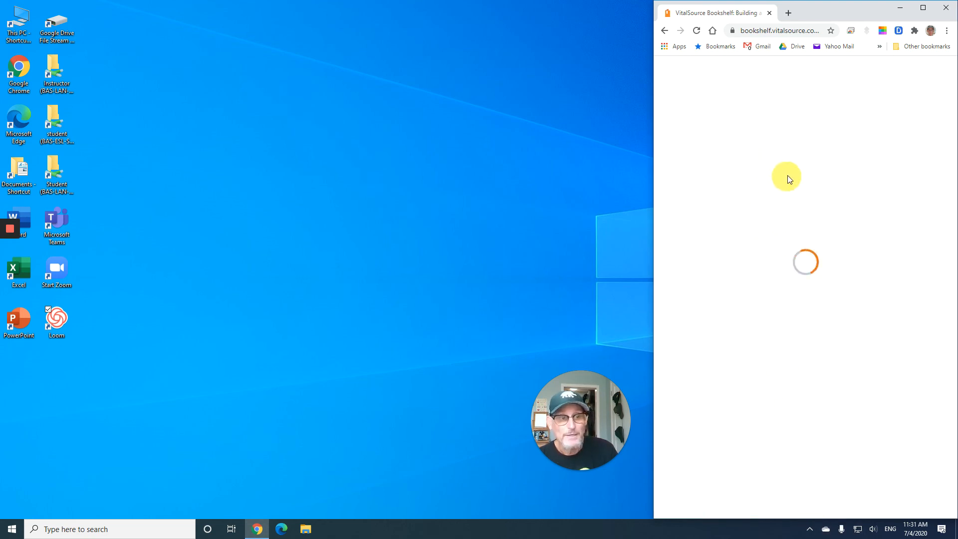